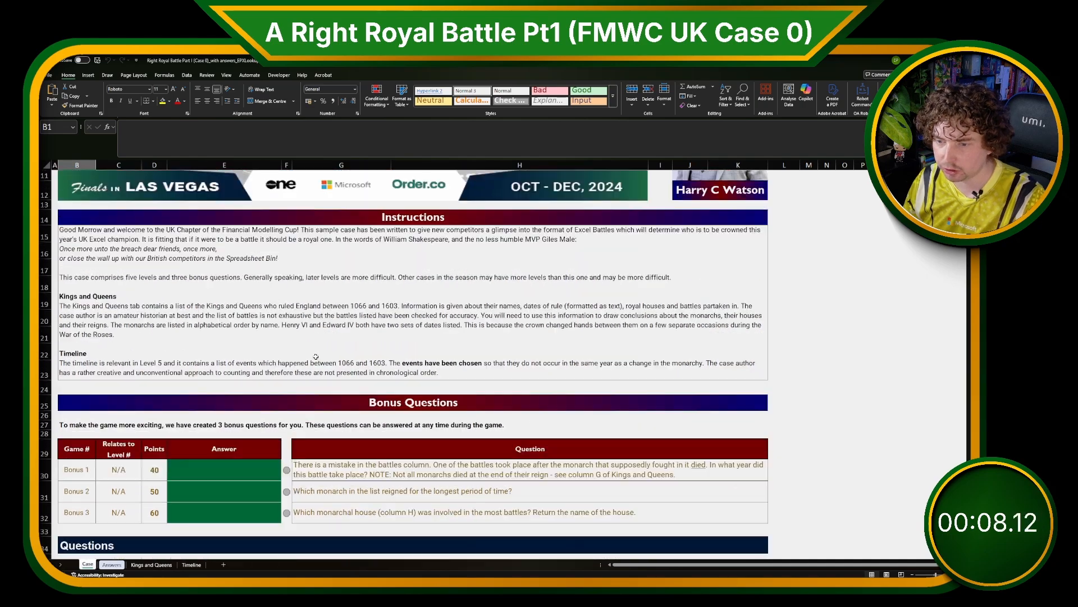
{"action": "scroll", "coordinate": [285, 414], "scroll_direction": "down", "scroll_amount": 6}
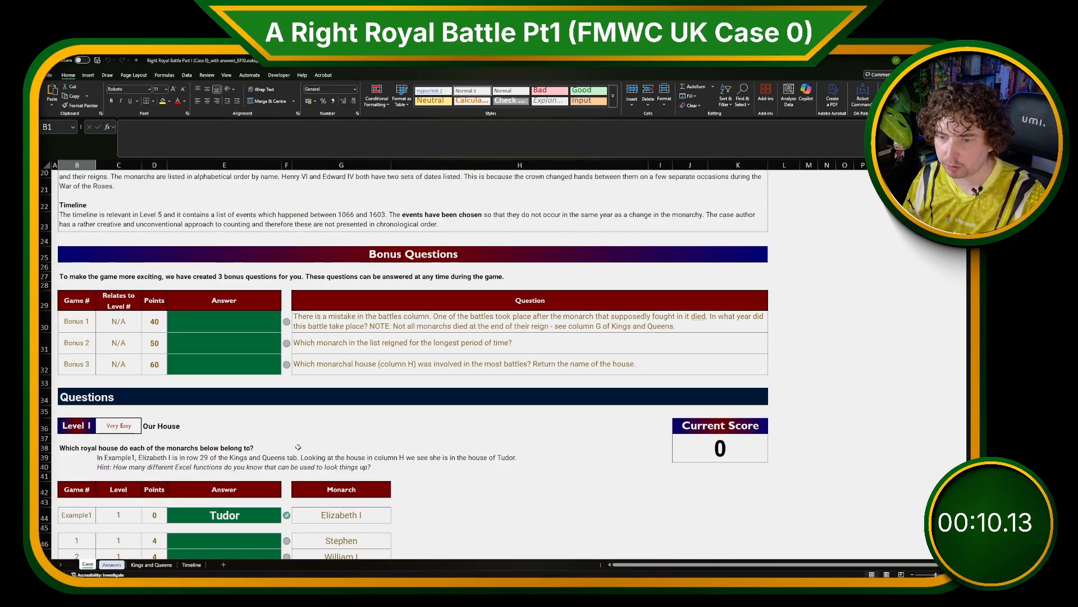
Hide the Answers sheet so only the Case, Kings and Queens, and Timeline sheets remain visible.
{"action": "scroll", "coordinate": [221, 527], "scroll_direction": "up", "scroll_amount": 1}
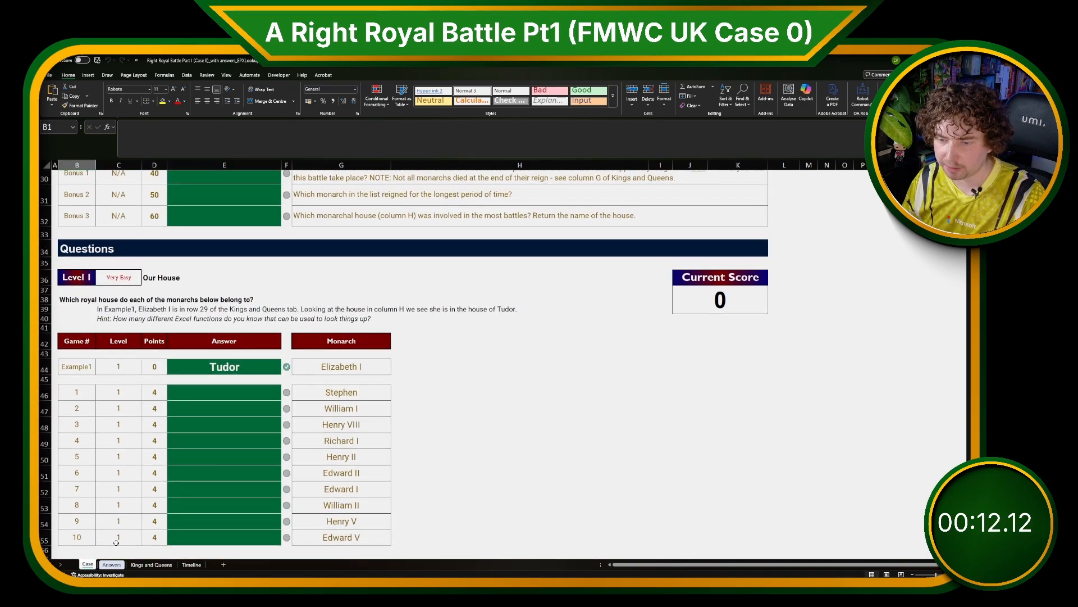
{"action": "right_click", "coordinate": [112, 564]}
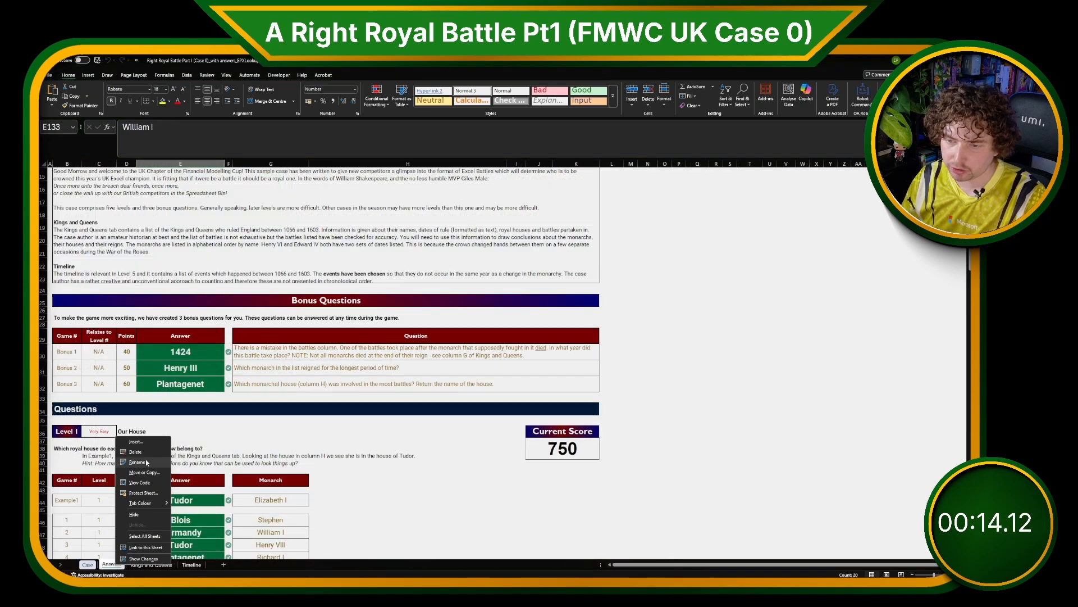
{"action": "left_click", "coordinate": [134, 514]}
Scroll through the Case sheet to review the bonus questions and the Level 1 questions.
{"action": "scroll", "coordinate": [150, 517], "scroll_direction": "up", "scroll_amount": 1}
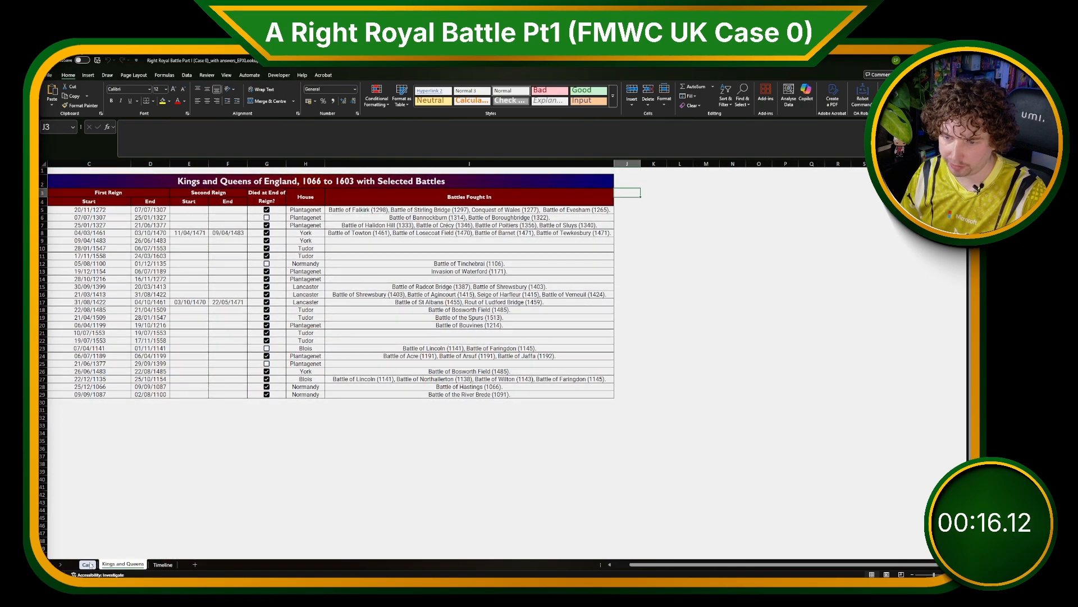
{"action": "key", "text": "ctrl+Page_Up"}
{"action": "scroll", "coordinate": [199, 479], "scroll_direction": "up", "scroll_amount": 10}
{"action": "scroll", "coordinate": [297, 405], "scroll_direction": "down", "scroll_amount": 6}
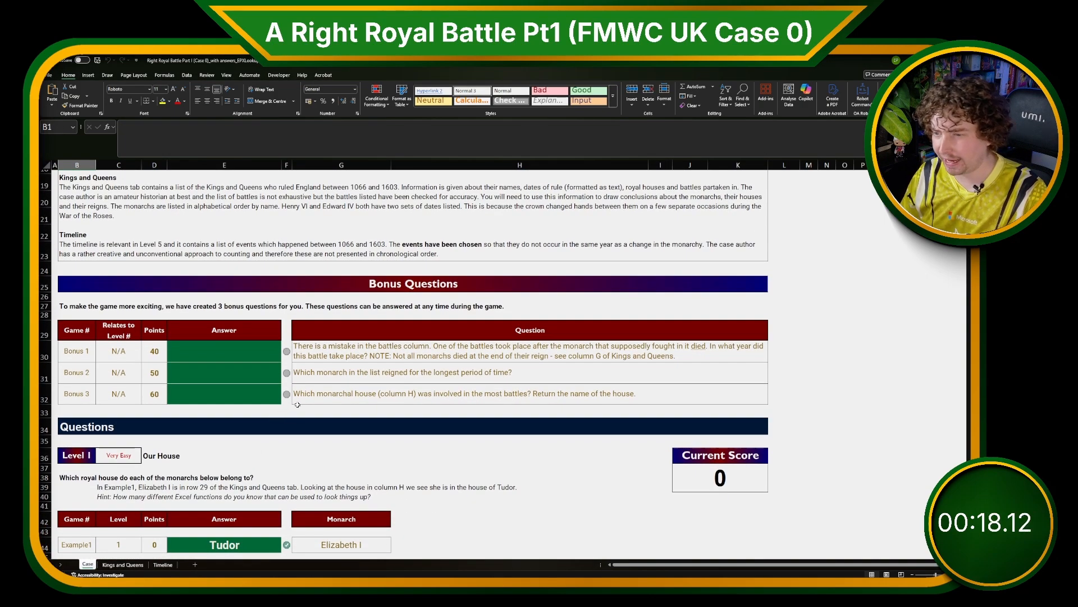
{"action": "scroll", "coordinate": [284, 481], "scroll_direction": "down", "scroll_amount": 4}
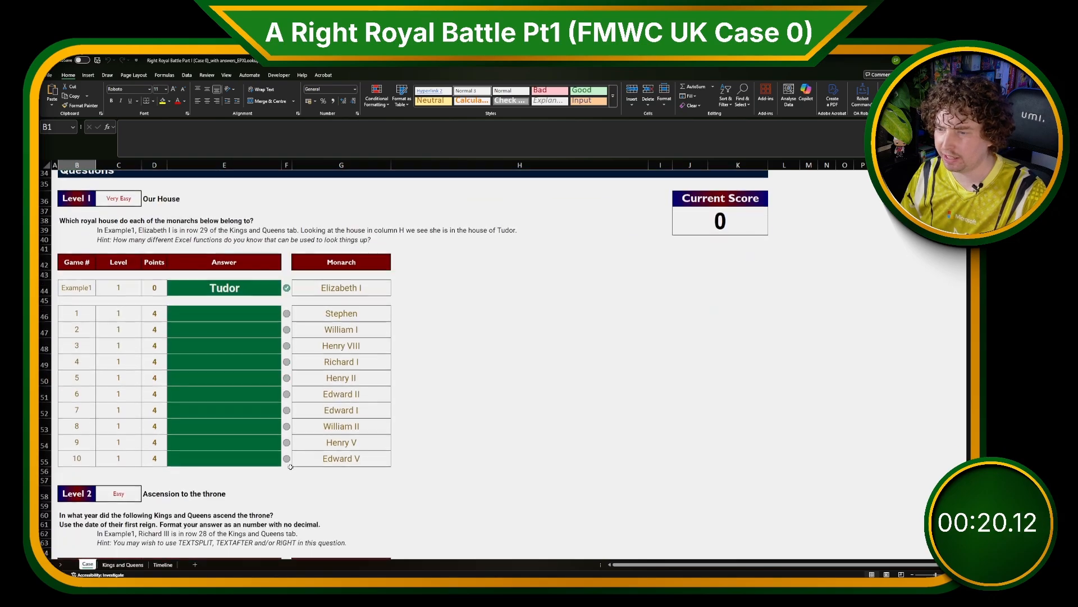
{"action": "scroll", "coordinate": [285, 474], "scroll_direction": "up", "scroll_amount": 10}
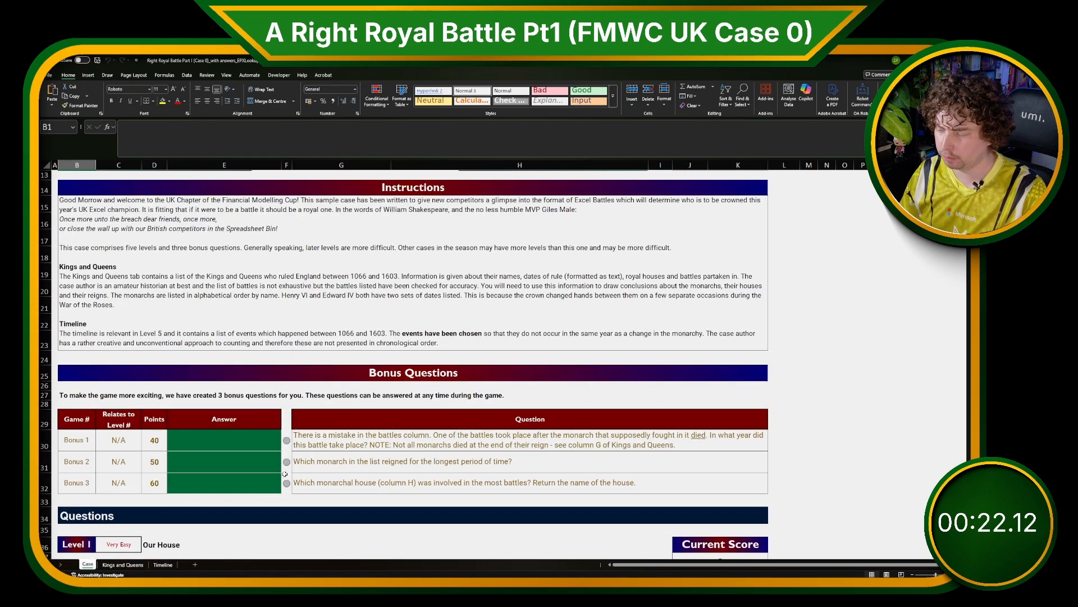
{"action": "scroll", "coordinate": [286, 470], "scroll_direction": "down", "scroll_amount": 3}
{"action": "scroll", "coordinate": [286, 470], "scroll_direction": "down", "scroll_amount": 4}
Read the instructions text at the top of the Case sheet.
{"action": "left_click", "coordinate": [206, 484]}
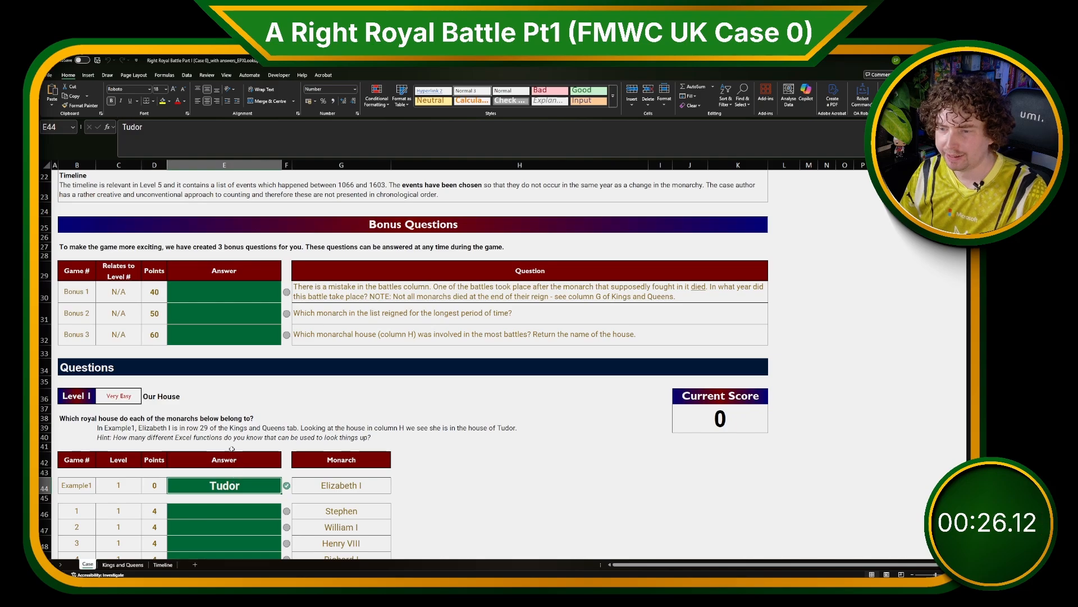
{"action": "scroll", "coordinate": [332, 500], "scroll_direction": "up", "scroll_amount": 2}
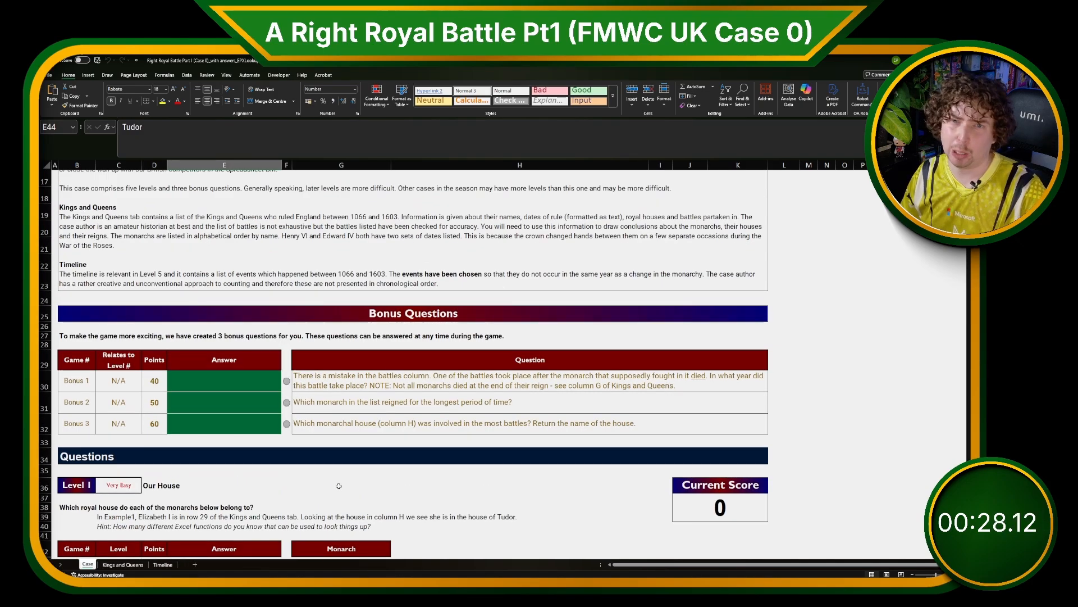
{"action": "scroll", "coordinate": [338, 485], "scroll_direction": "up", "scroll_amount": 4}
{"action": "left_click", "coordinate": [213, 319]}
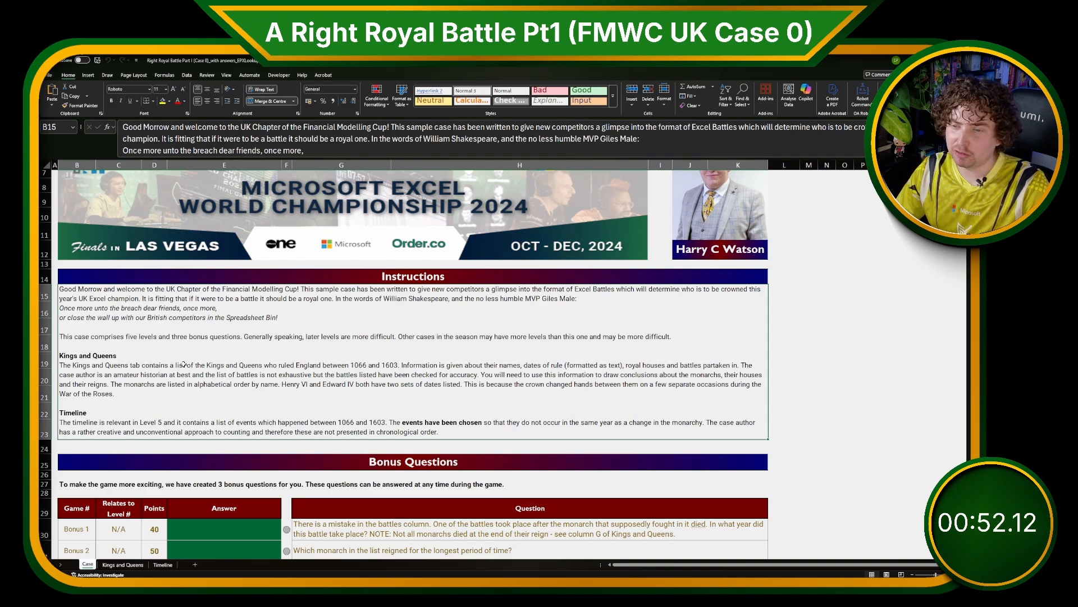
{"action": "scroll", "coordinate": [246, 371], "scroll_direction": "down", "scroll_amount": 1}
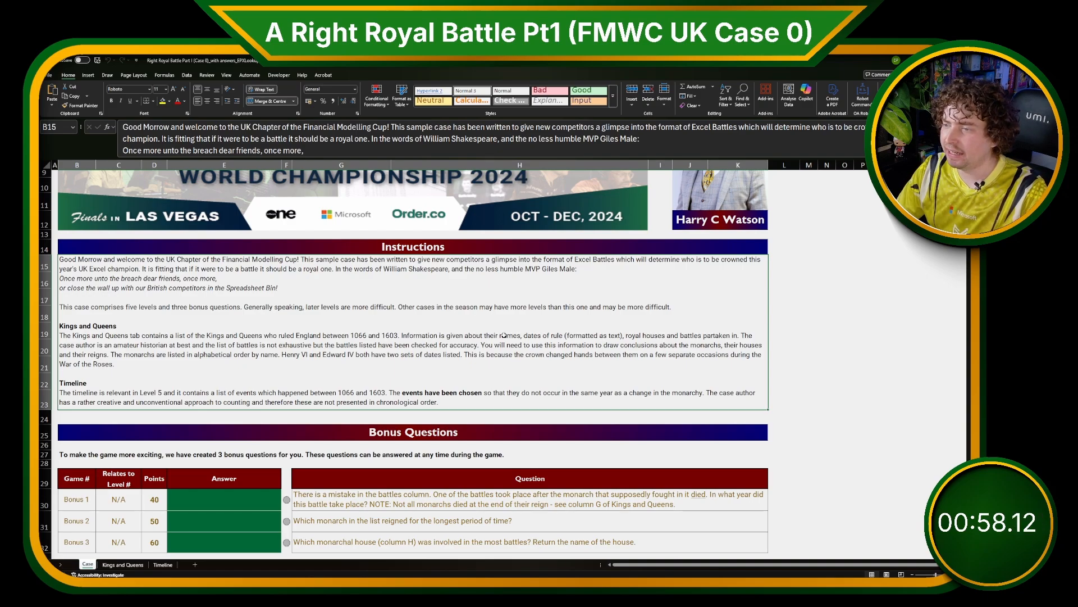
{"action": "scroll", "coordinate": [461, 340], "scroll_direction": "down", "scroll_amount": 1}
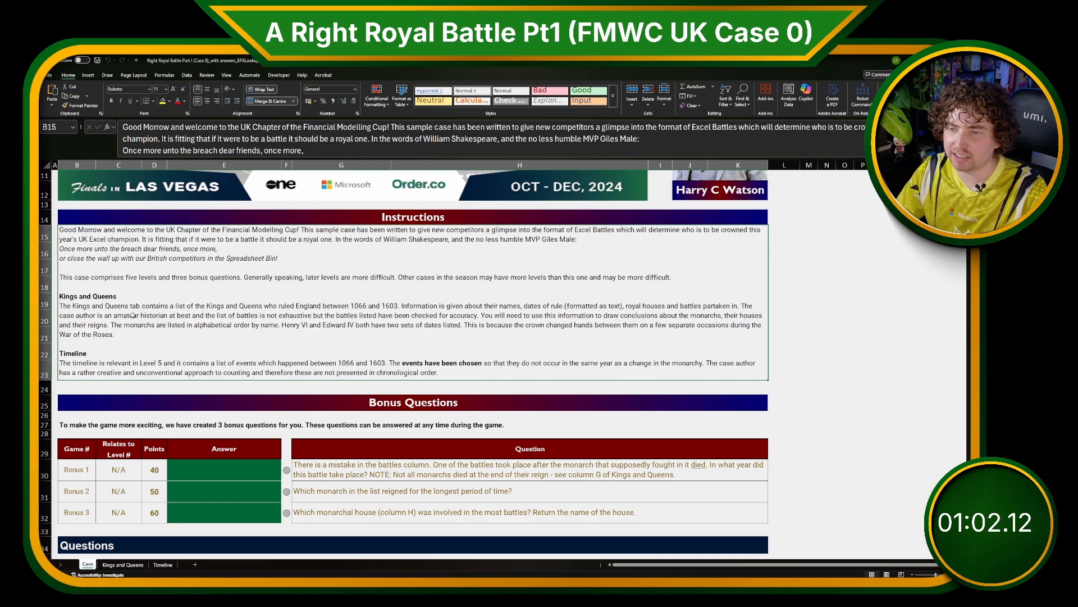
Examine the Kings and Queens table, including the second reign start and end dates.
{"action": "left_click", "coordinate": [122, 564]}
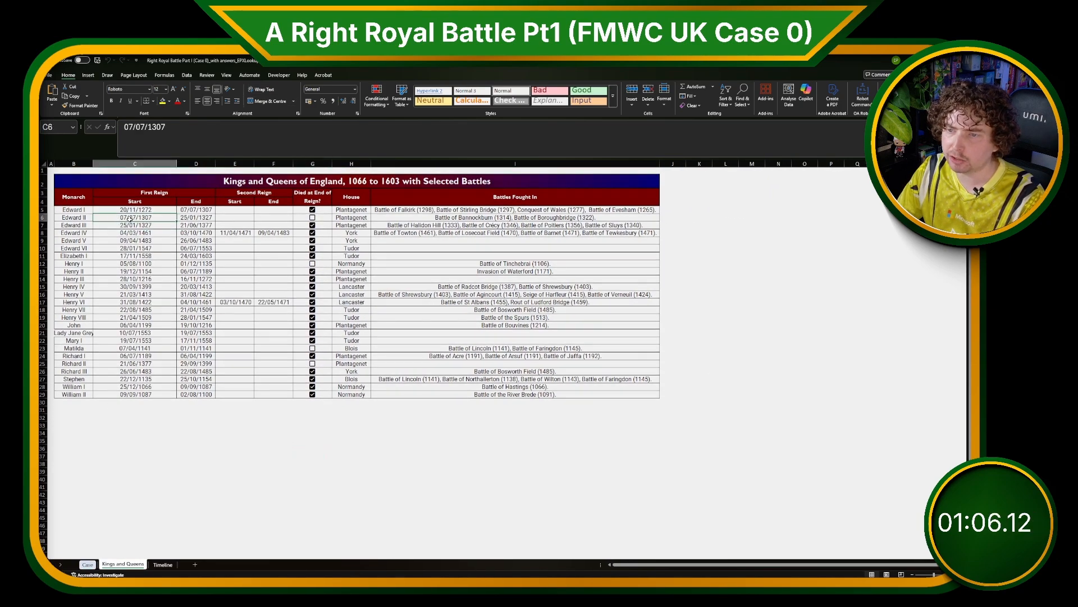
{"action": "left_click_drag", "start_coordinate": [235, 233], "coordinate": [281, 293]}
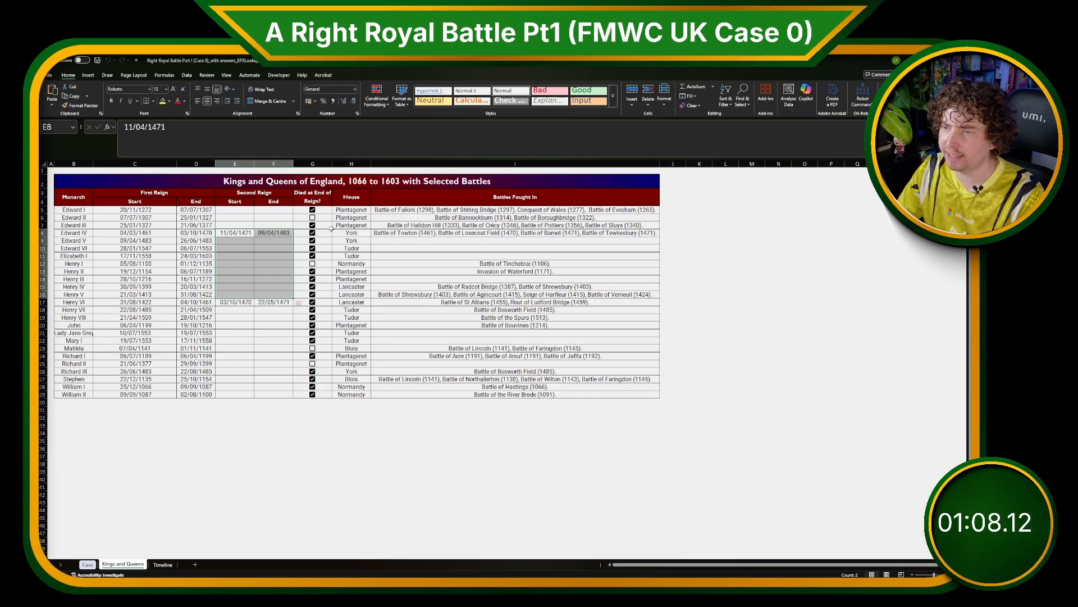
{"action": "left_click_drag", "start_coordinate": [351, 225], "coordinate": [352, 302]}
{"action": "left_click", "coordinate": [427, 272]}
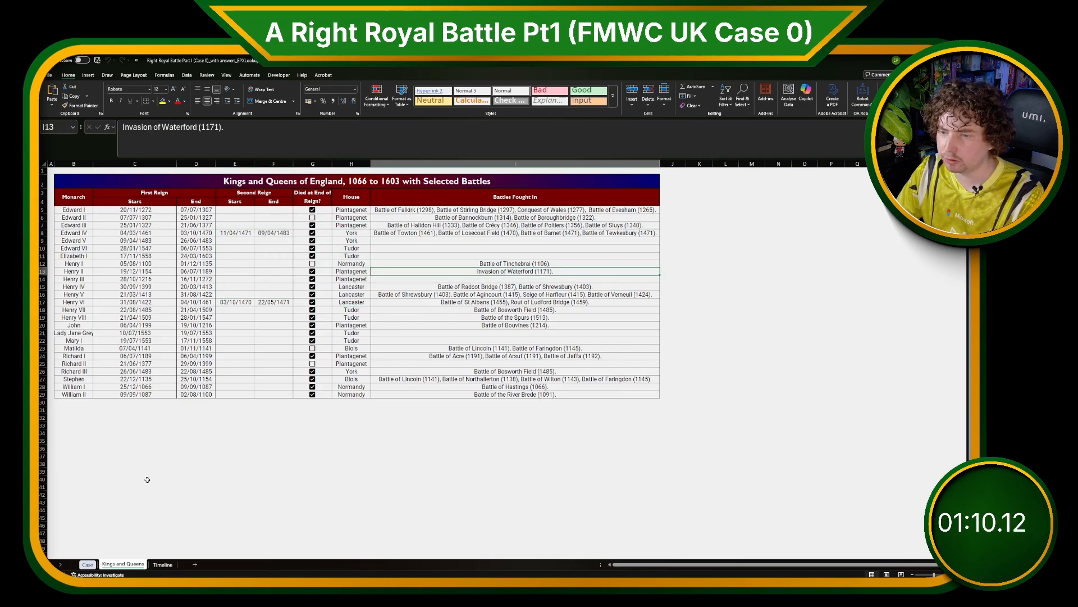
Examine the years and events listed on the Timeline sheet.
{"action": "left_click", "coordinate": [87, 564]}
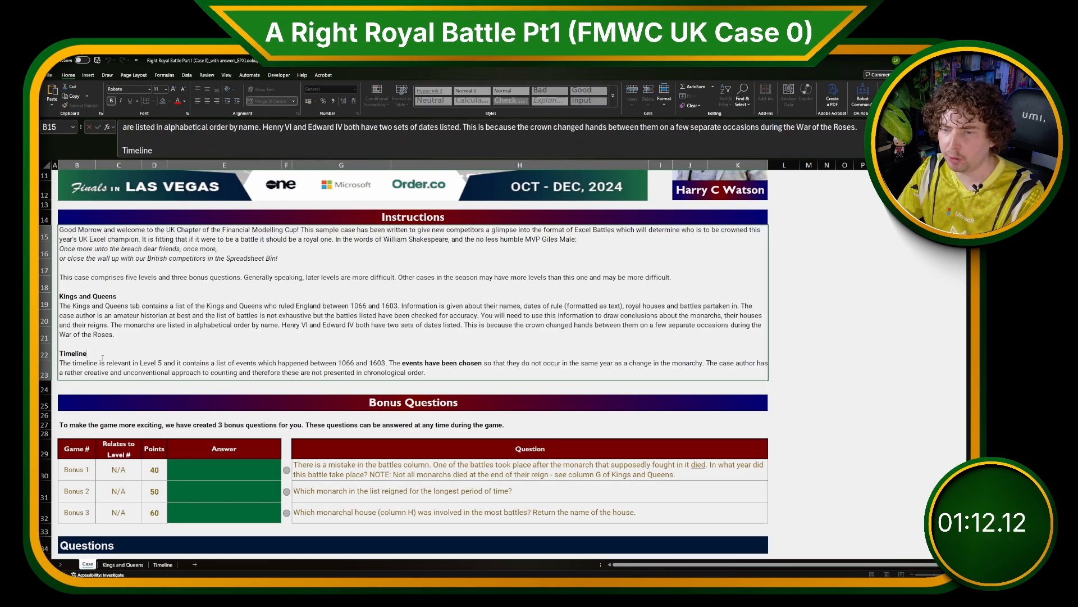
{"action": "left_click", "coordinate": [163, 565]}
{"action": "left_click", "coordinate": [227, 483]}
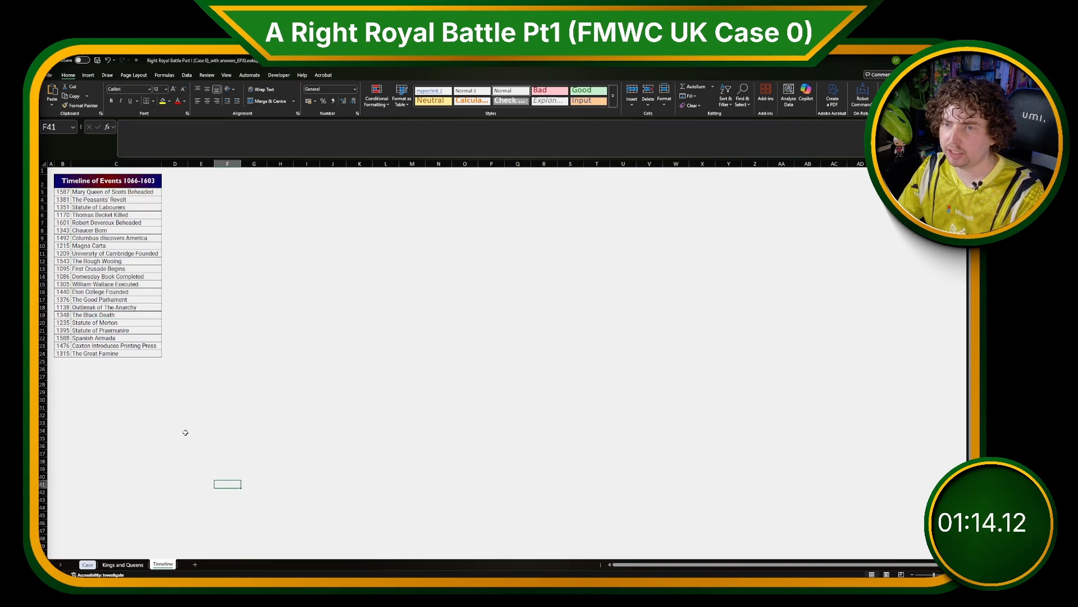
{"action": "left_click_drag", "start_coordinate": [79, 188], "coordinate": [106, 353]}
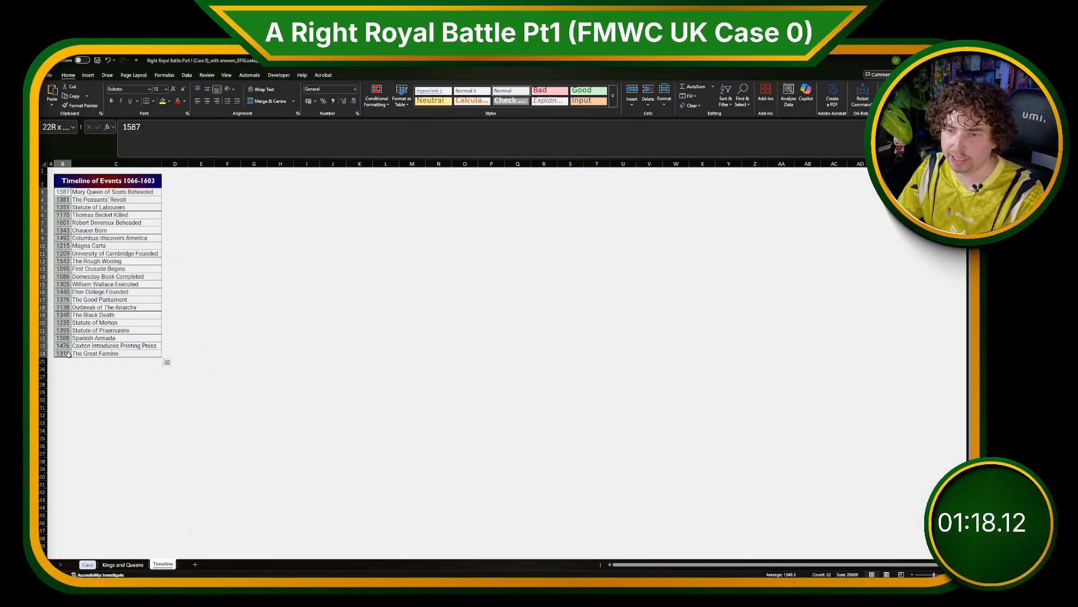
Review the bonus questions and the Level 1 monarch list and example on the Case sheet.
{"action": "left_click", "coordinate": [90, 563]}
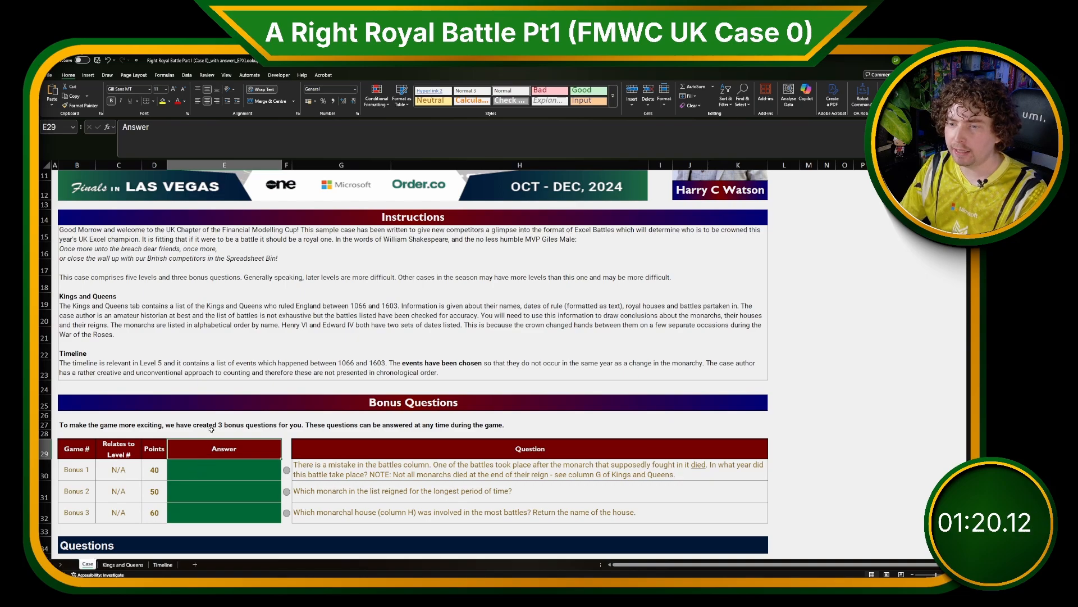
{"action": "left_click", "coordinate": [212, 427]}
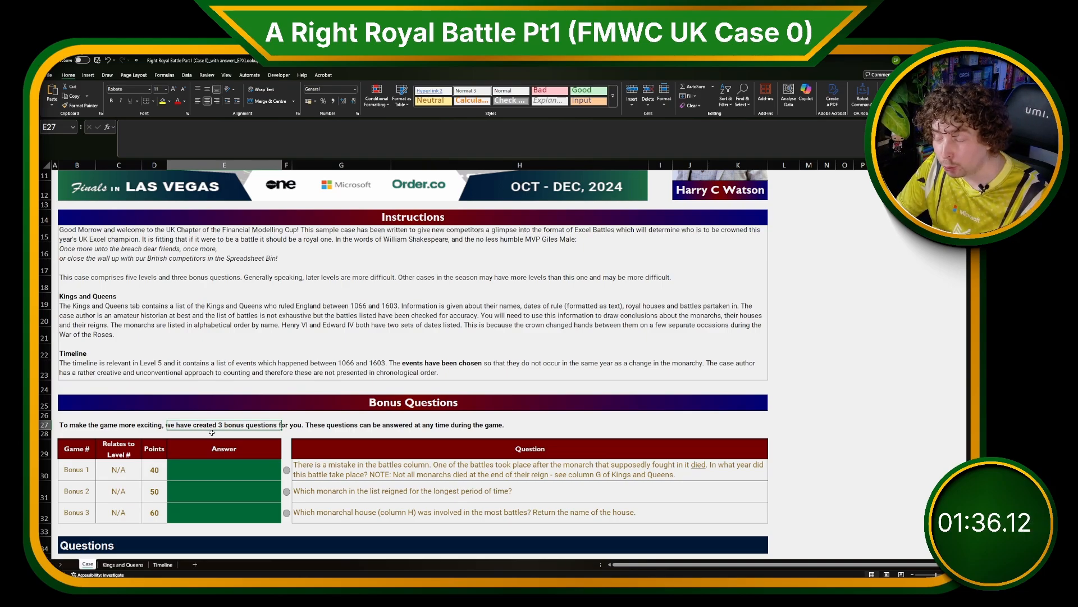
{"action": "scroll", "coordinate": [211, 432], "scroll_direction": "down", "scroll_amount": 2}
{"action": "left_click", "coordinate": [209, 423]}
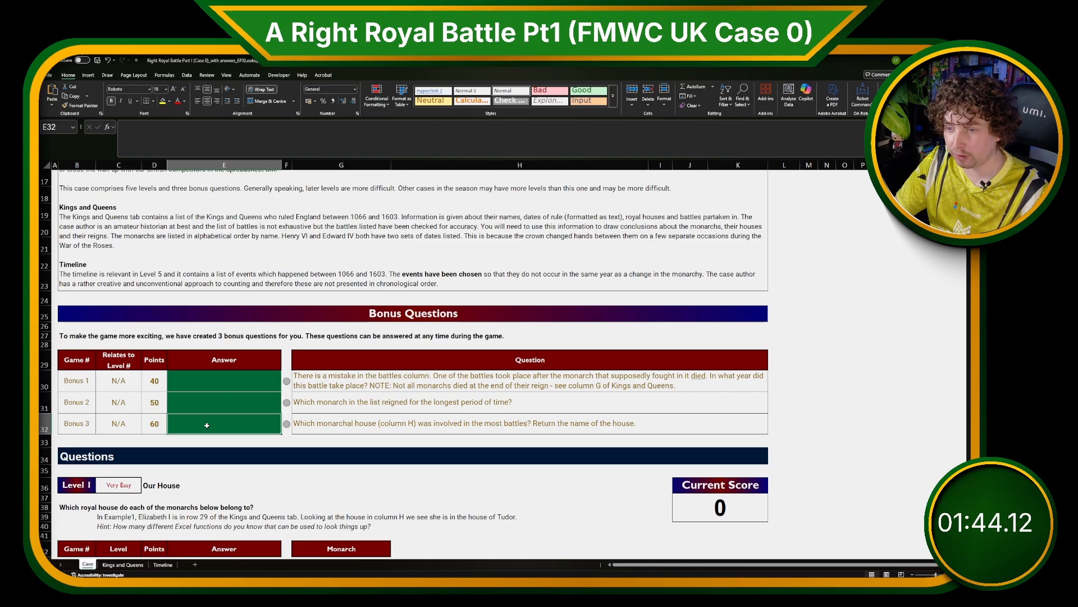
{"action": "scroll", "coordinate": [206, 425], "scroll_direction": "down", "scroll_amount": 1}
{"action": "left_click", "coordinate": [206, 437]}
{"action": "scroll", "coordinate": [205, 437], "scroll_direction": "down", "scroll_amount": 2}
{"action": "scroll", "coordinate": [205, 437], "scroll_direction": "down", "scroll_amount": 3}
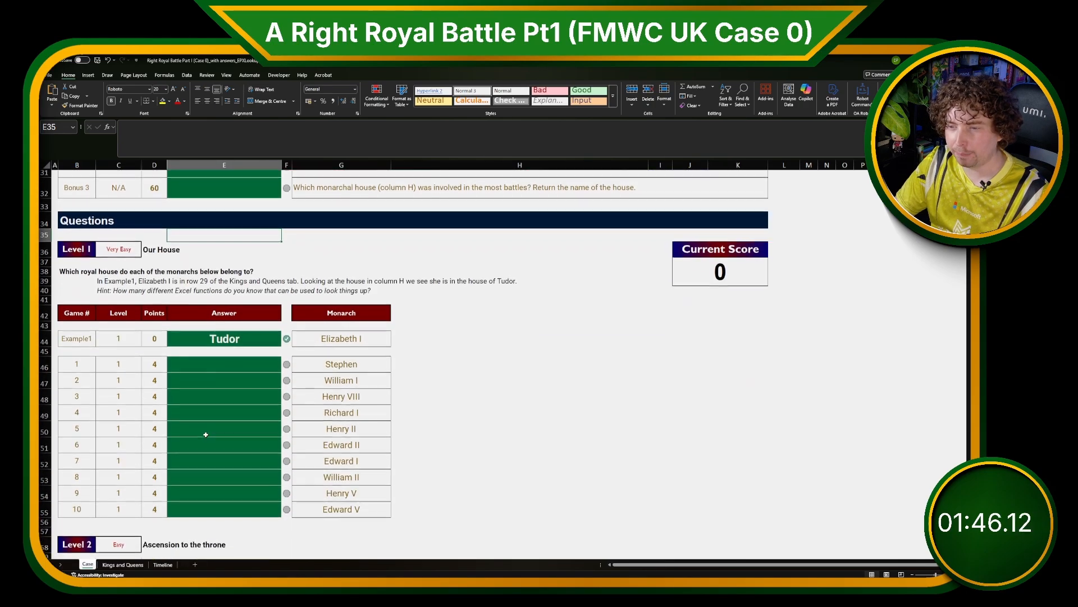
{"action": "left_click", "coordinate": [206, 432]}
{"action": "scroll", "coordinate": [206, 436], "scroll_direction": "up", "scroll_amount": 4}
{"action": "scroll", "coordinate": [206, 436], "scroll_direction": "up", "scroll_amount": 2}
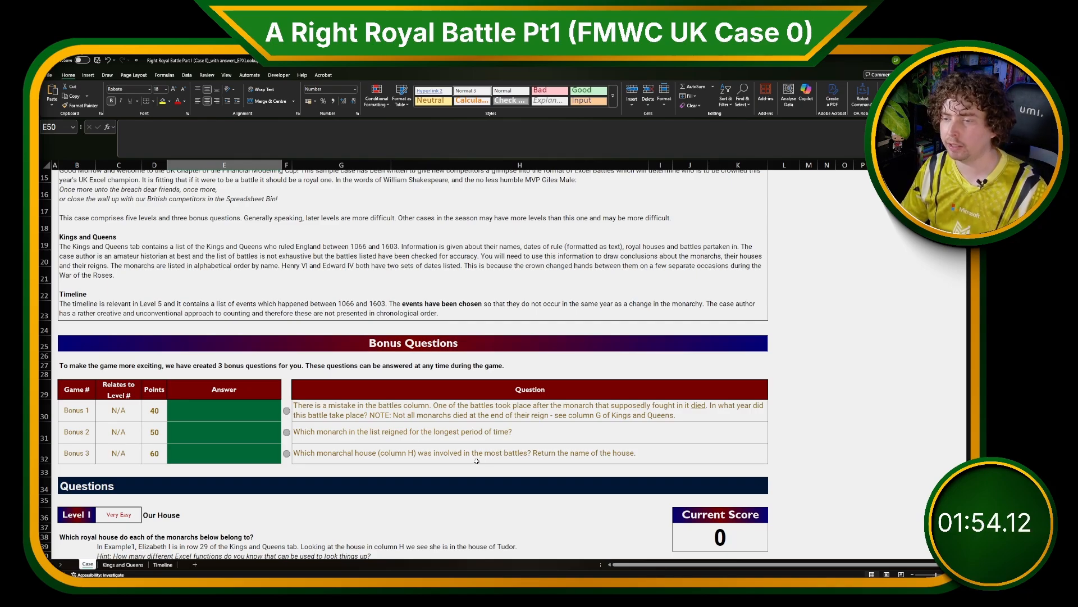
{"action": "scroll", "coordinate": [412, 442], "scroll_direction": "down", "scroll_amount": 5}
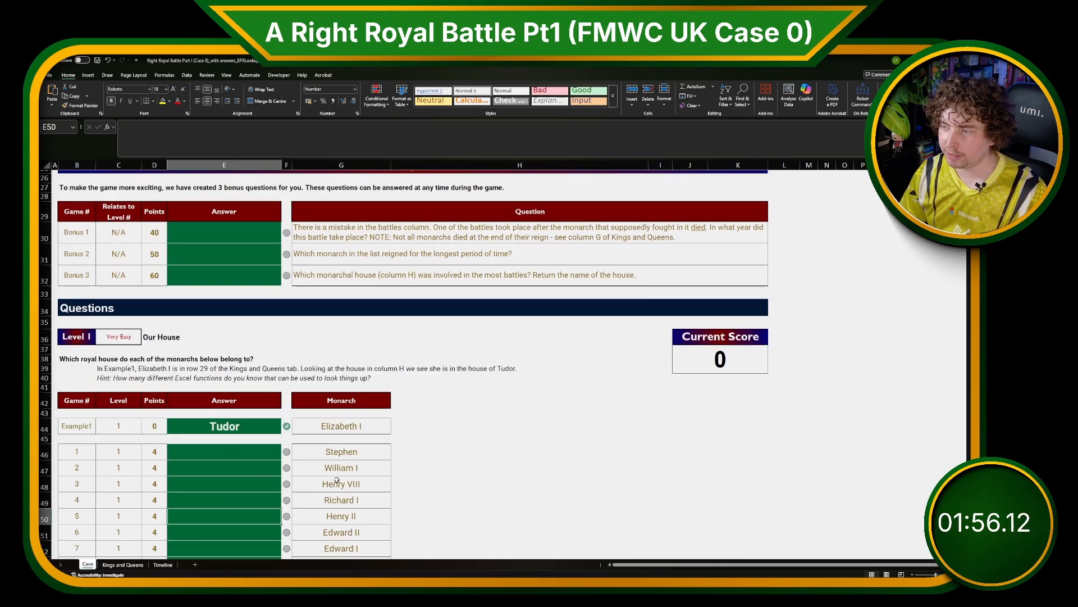
{"action": "left_click", "coordinate": [482, 474]}
{"action": "left_click", "coordinate": [121, 309]}
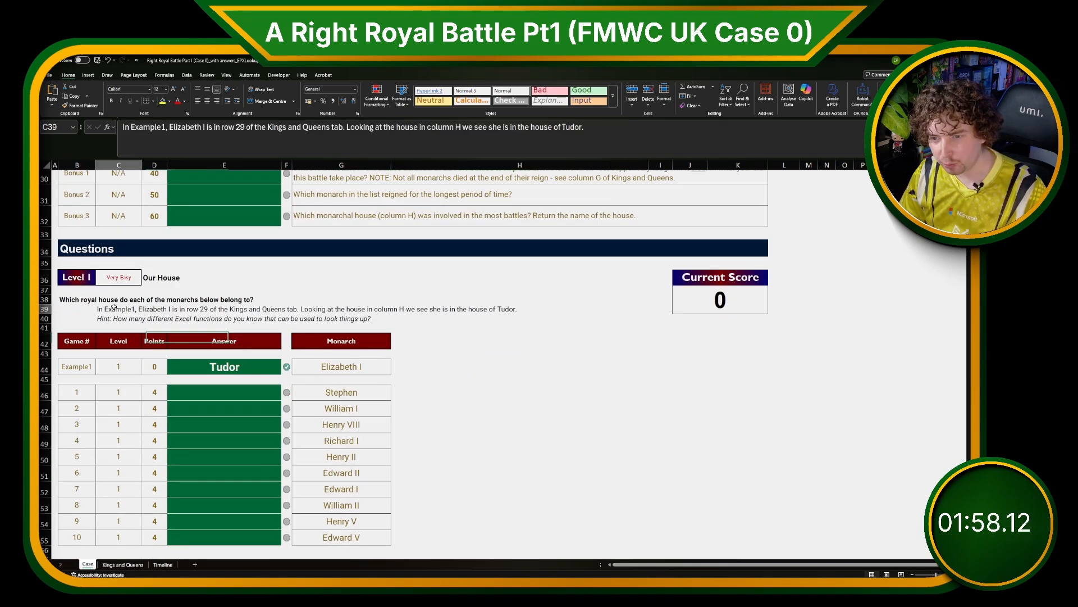
{"action": "left_click", "coordinate": [342, 366]}
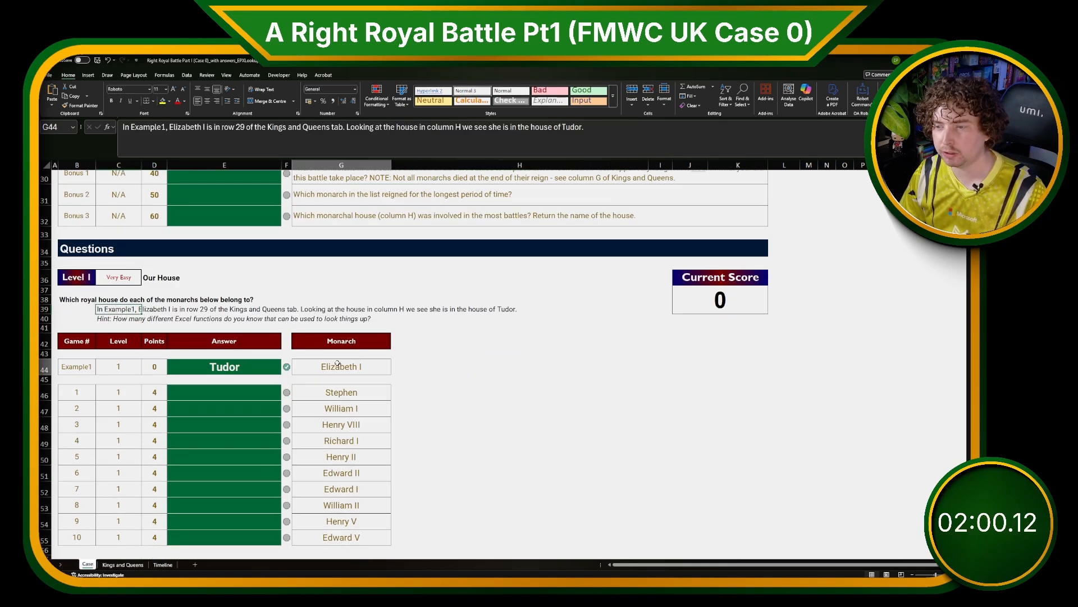
Unmerge the merged header cells in row 3 of the Kings and Queens table.
{"action": "left_click", "coordinate": [123, 564]}
{"action": "left_click", "coordinate": [221, 461]}
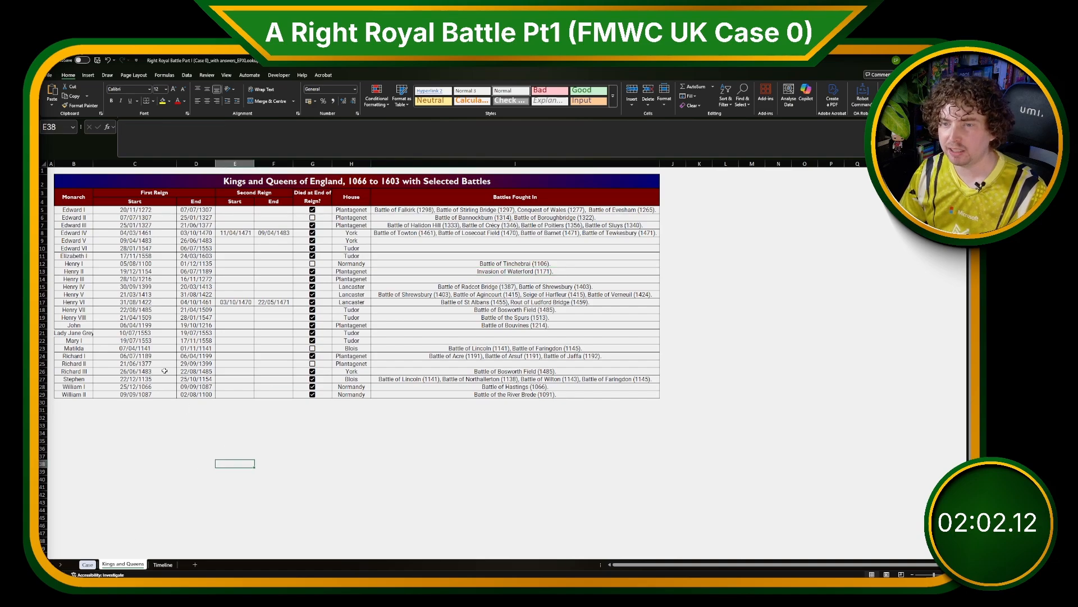
{"action": "left_click_drag", "start_coordinate": [72, 191], "coordinate": [583, 199]}
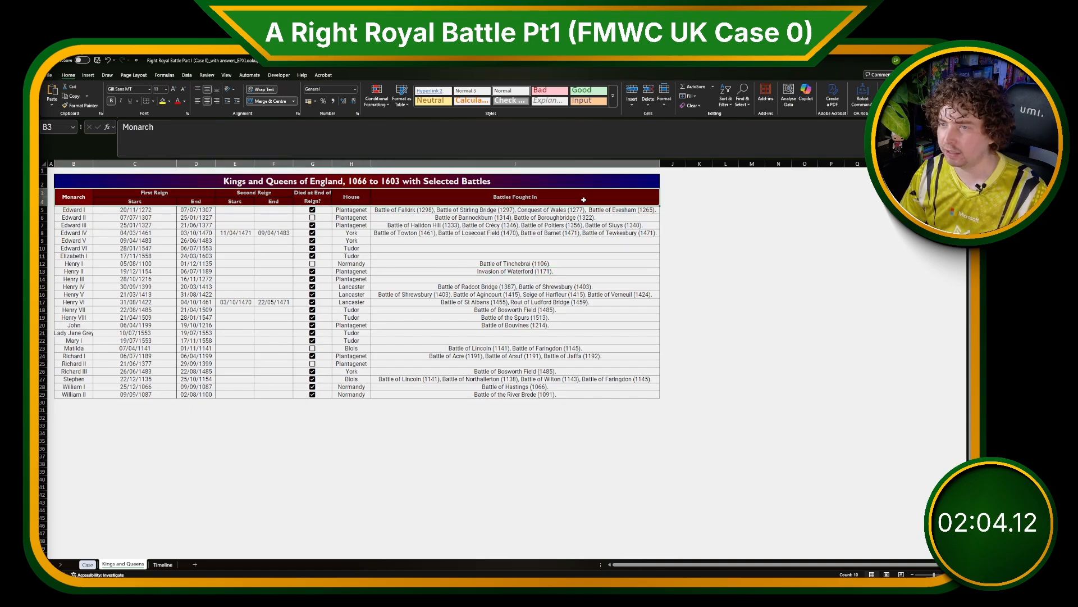
{"action": "left_click", "coordinate": [274, 102]}
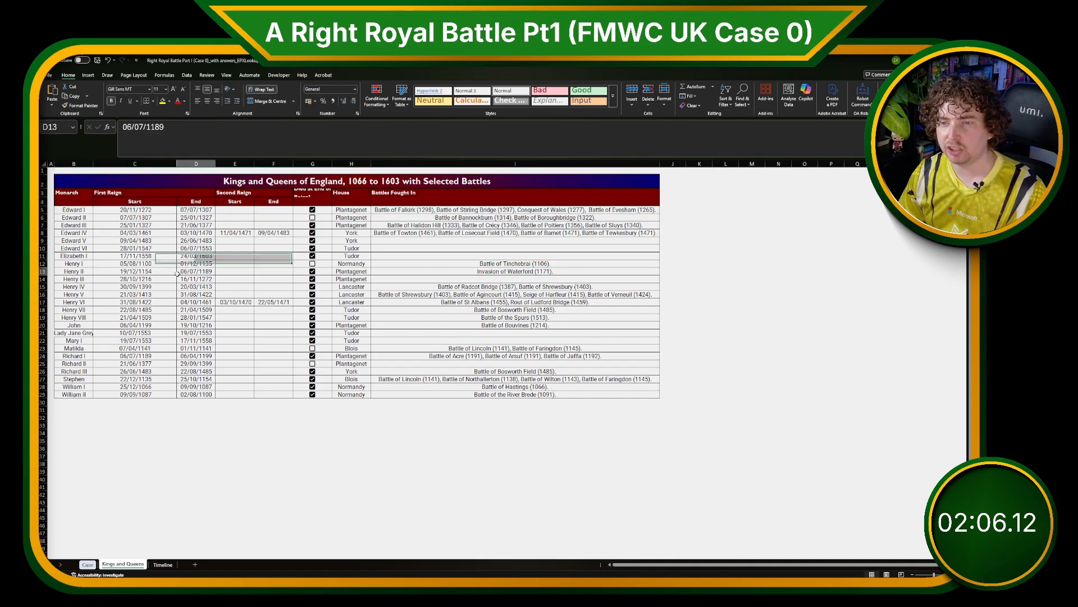
Enter single-row headers Monarch, Start2 and End2 in row 4 of the Kings and Queens table.
{"action": "left_click", "coordinate": [66, 199]}
{"action": "type", "text": "Monarch"}
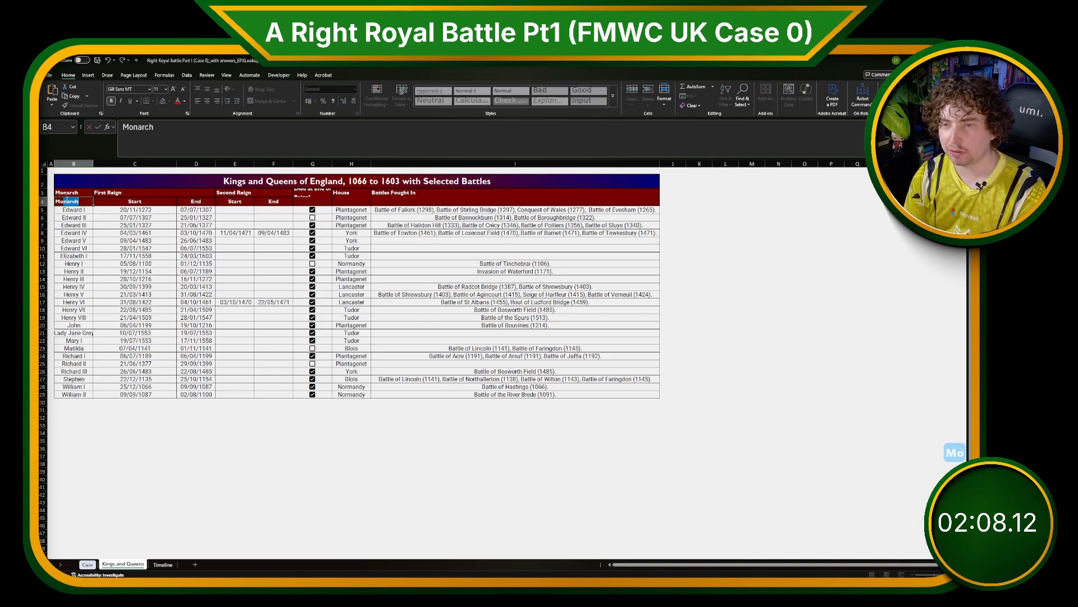
{"action": "key", "text": "Tab"}
{"action": "key", "text": "Tab"}
{"action": "key", "text": "Tab"}
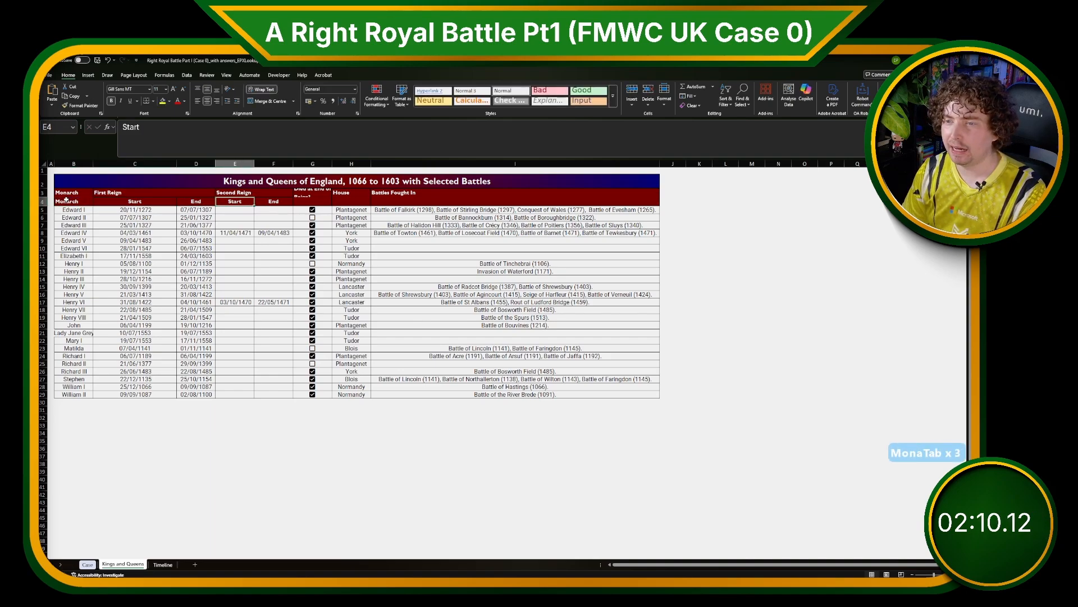
{"action": "key", "text": "F2"}
{"action": "type", "text": "2"}
{"action": "key", "text": "Tab"}
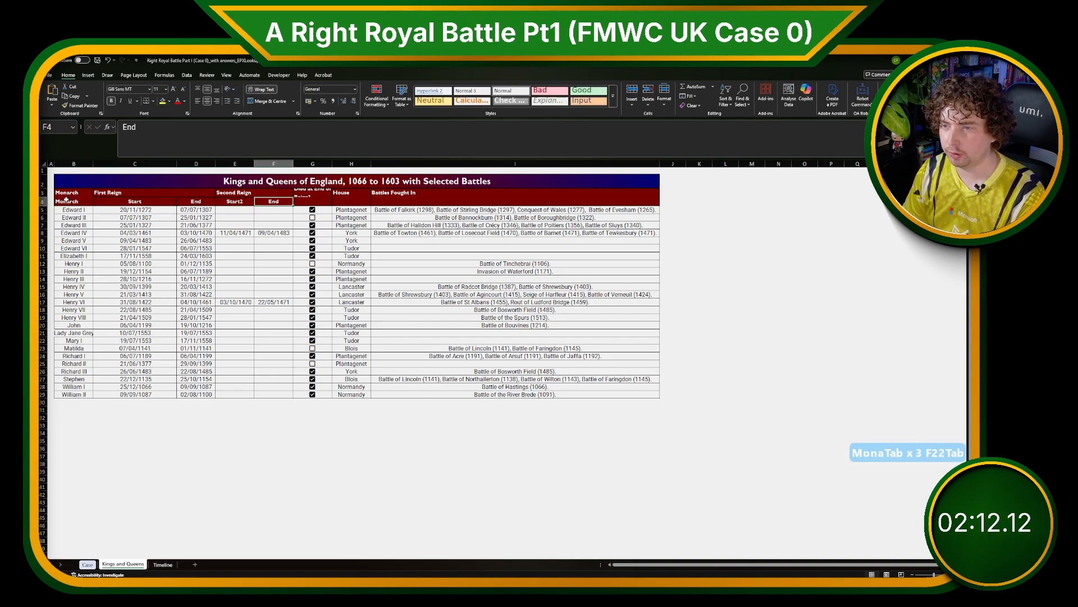
{"action": "key", "text": "F2"}
{"action": "type", "text": "2"}
Complete the row 4 headers with Died at End of Reign?, House and Battles Fought In.
{"action": "key", "text": "Tab"}
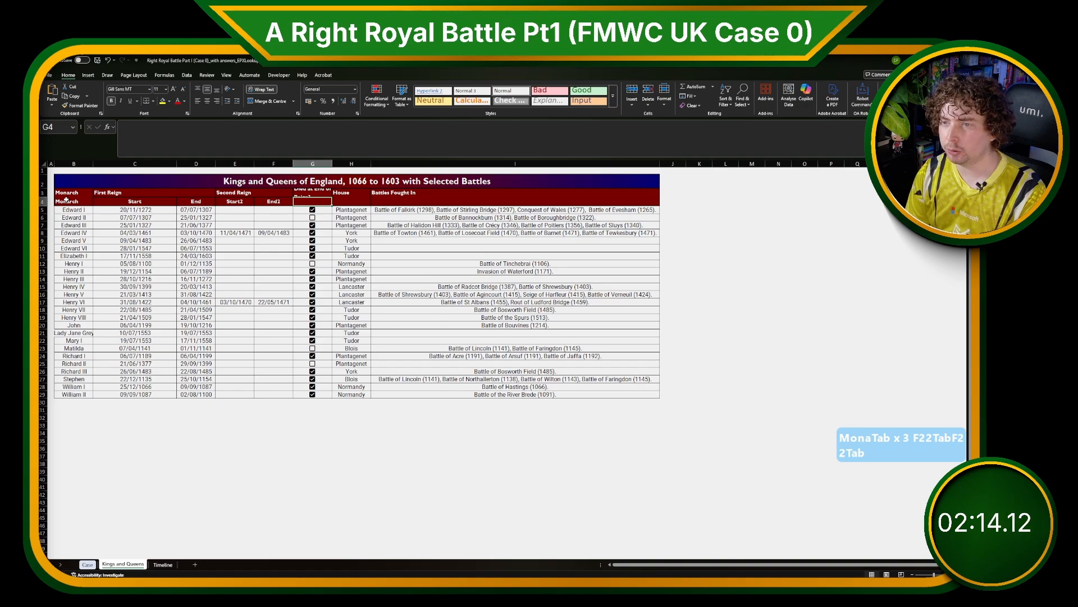
{"action": "type", "text": "Died at End of Reign?"}
{"action": "key", "text": "Tab"}
{"action": "type", "text": "Hou"}
{"action": "key", "text": "Tab"}
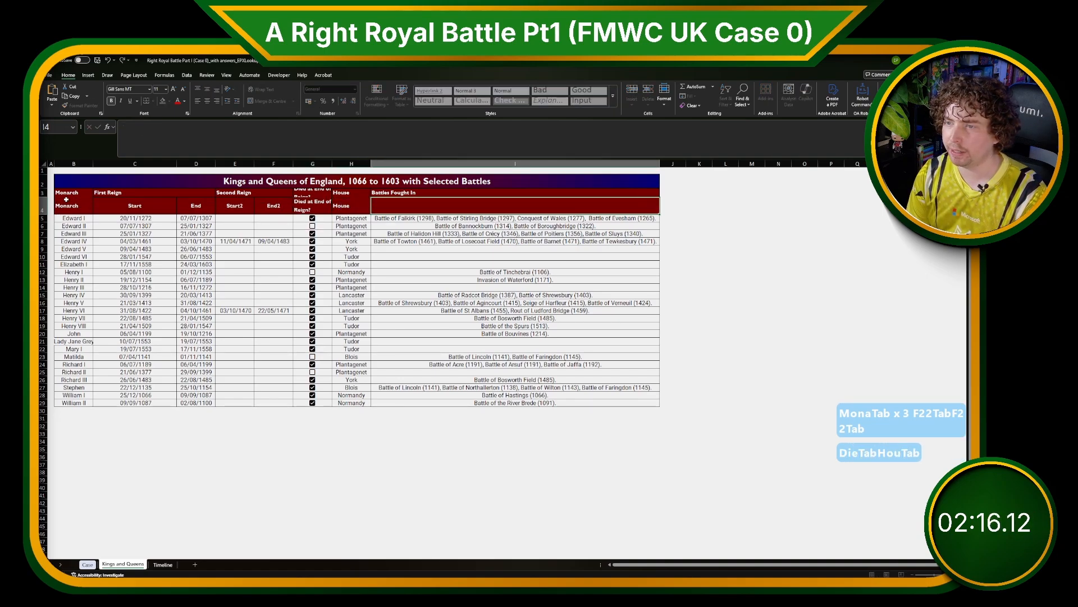
{"action": "type", "text": "Battles Fought In"}
{"action": "key", "text": "Return"}
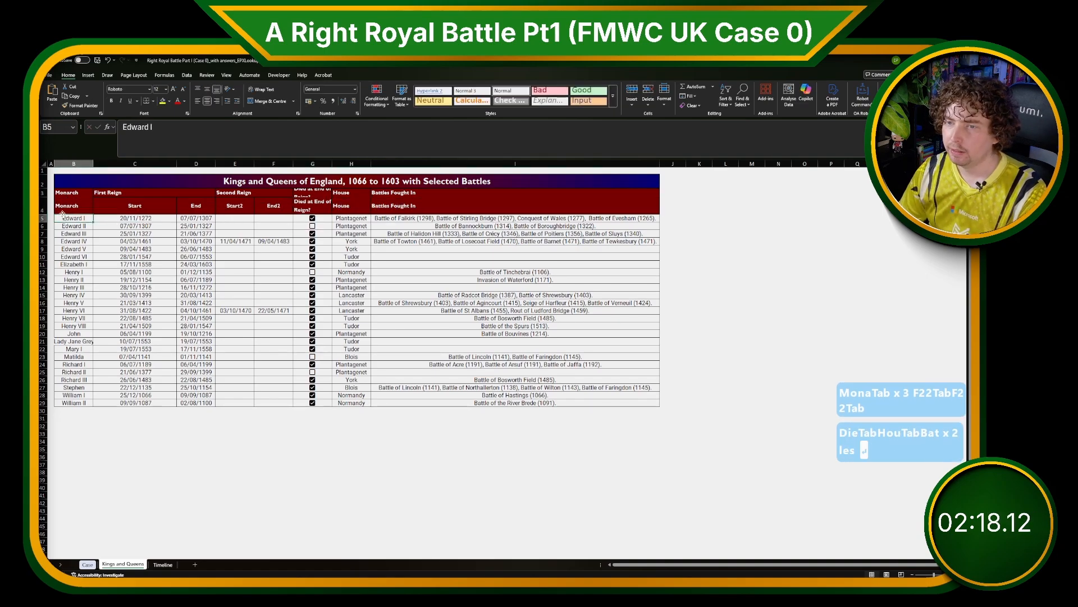
Convert the Kings and Queens data range from the row 4 headers down to row 29 into a table named D.
{"action": "left_click_drag", "start_coordinate": [77, 206], "coordinate": [547, 399]}
{"action": "key", "text": "ctrl+t"}
{"action": "left_click", "coordinate": [708, 439]}
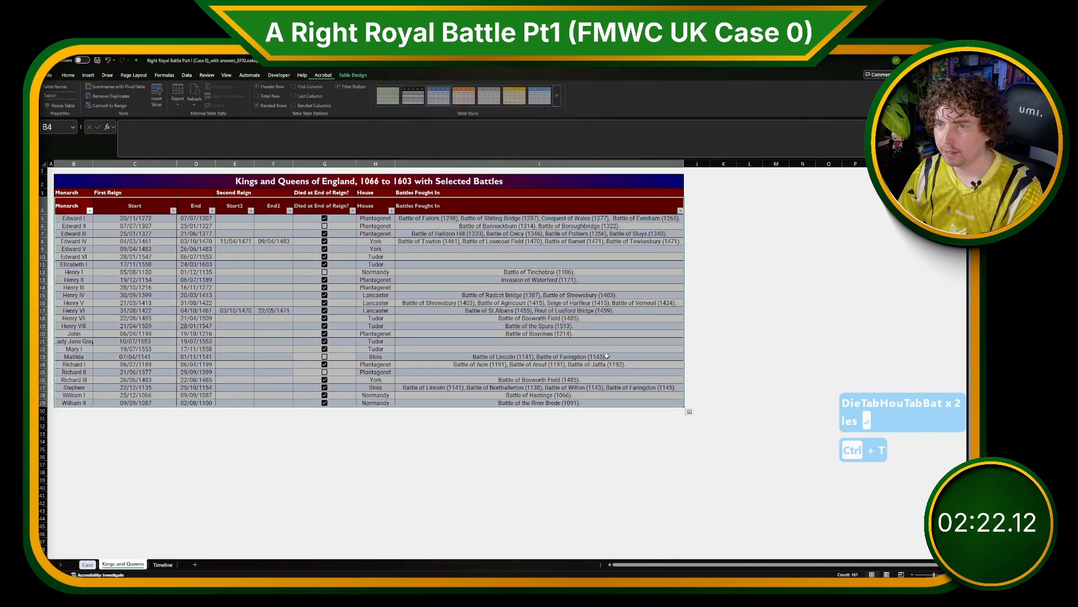
{"action": "left_click", "coordinate": [55, 96]}
{"action": "type", "text": "D"}
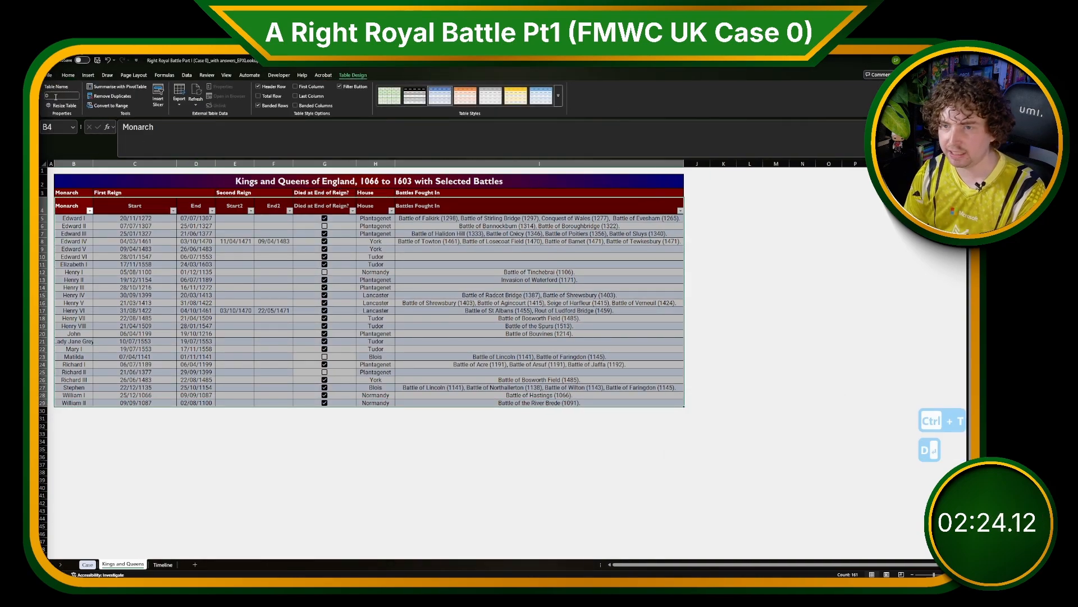
Enter =XLOOKUP(G44,D[Monarch],D[House]) in H44 beside the example monarch on the Case sheet.
{"action": "left_click", "coordinate": [147, 427]}
{"action": "key", "text": "ctrl+Page_Up"}
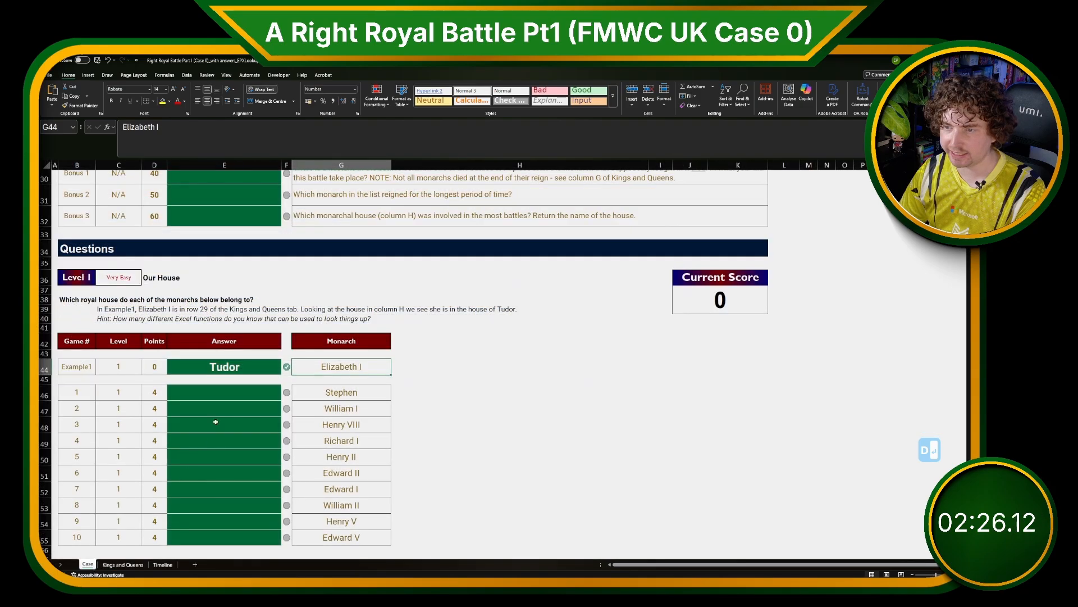
{"action": "left_click", "coordinate": [398, 365]}
{"action": "type", "text": "=XLO"}
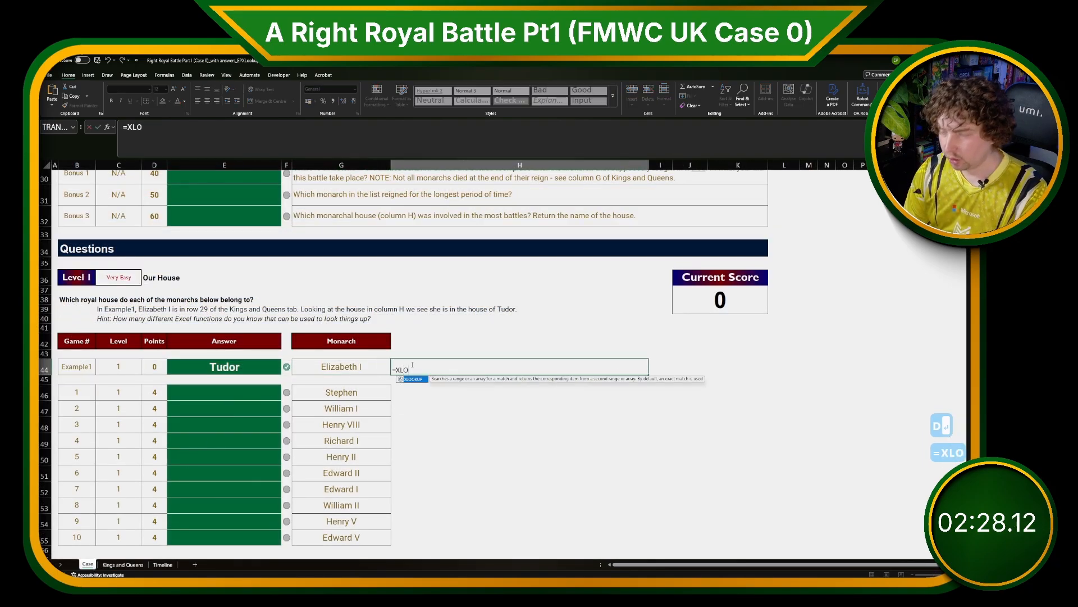
{"action": "type", "text": "OKUP("}
{"action": "key", "text": "Left"}
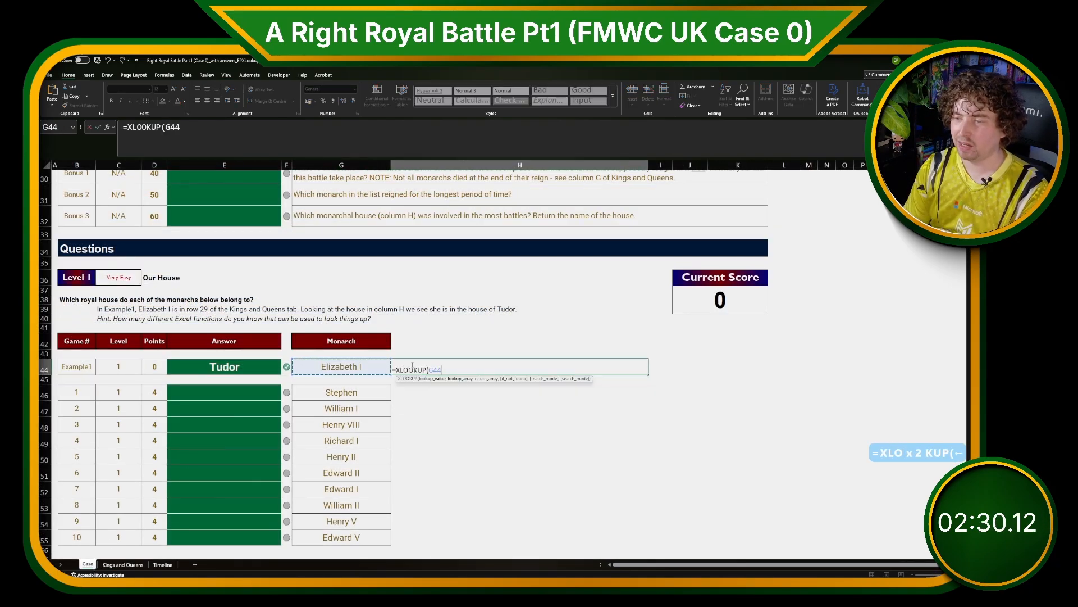
{"action": "type", "text": ",D[Mon"}
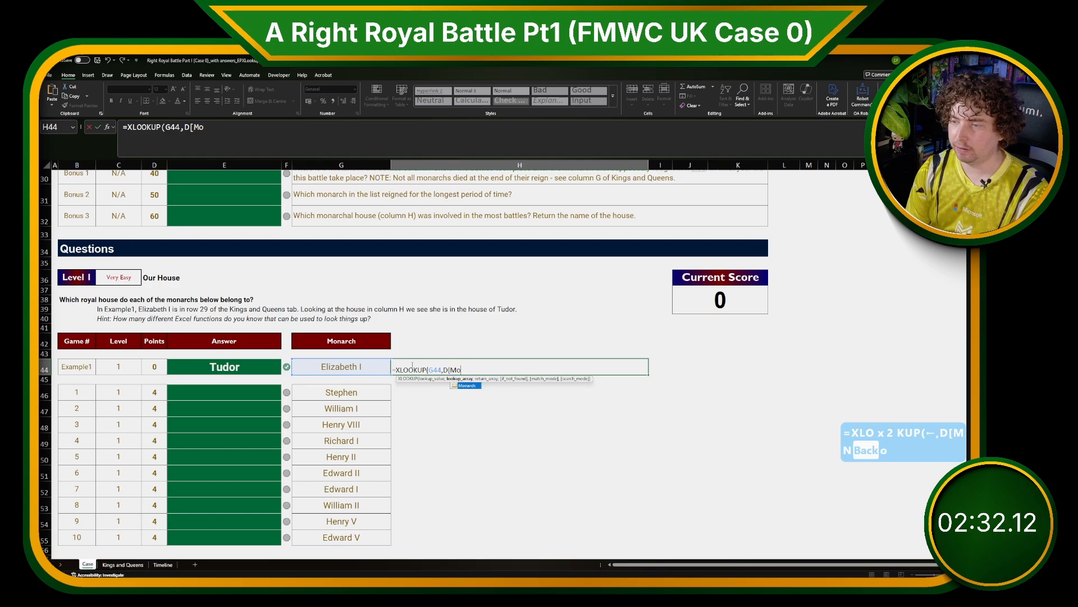
{"action": "key", "text": "BackSpace"}
{"action": "type", "text": "o"}
{"action": "key", "text": "Tab"}
{"action": "type", "text": "],D["}
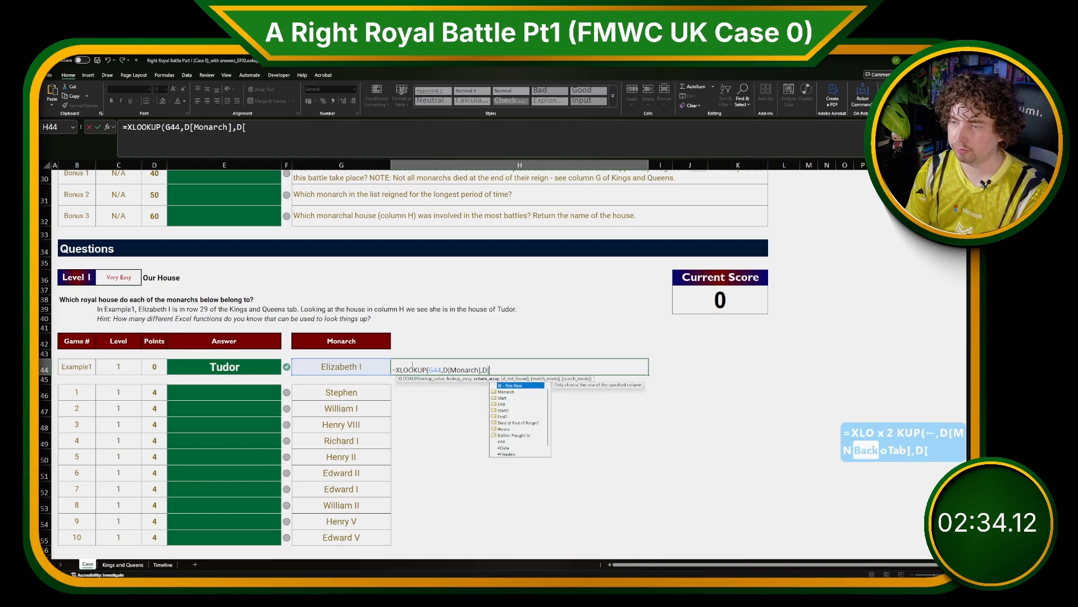
{"action": "type", "text": "Ho"}
{"action": "key", "text": "Tab"}
{"action": "type", "text": "]"}
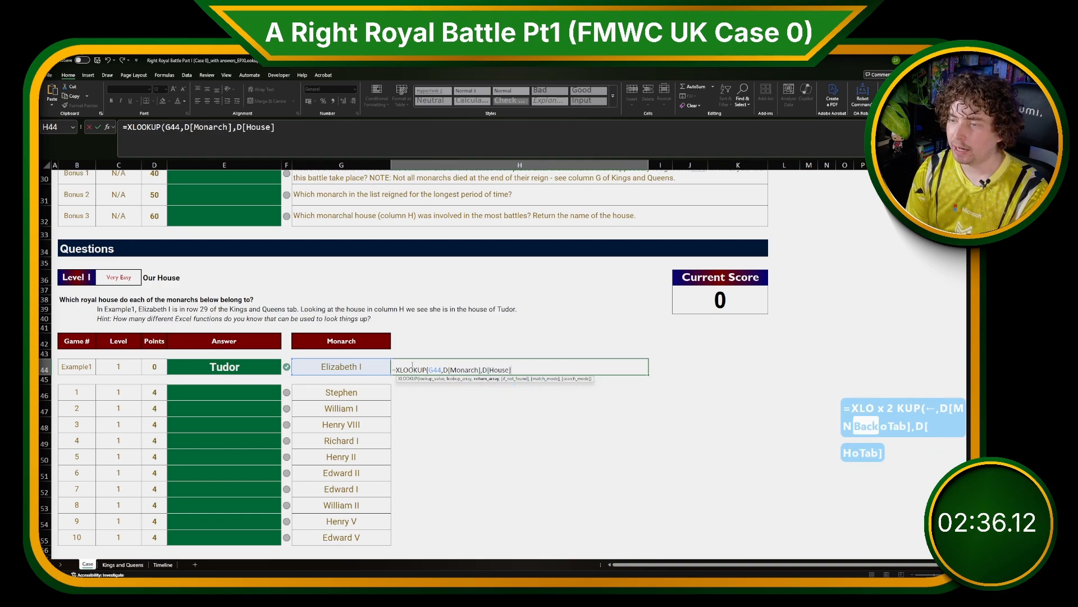
{"action": "type", "text": ")"}
{"action": "key", "text": "Return"}
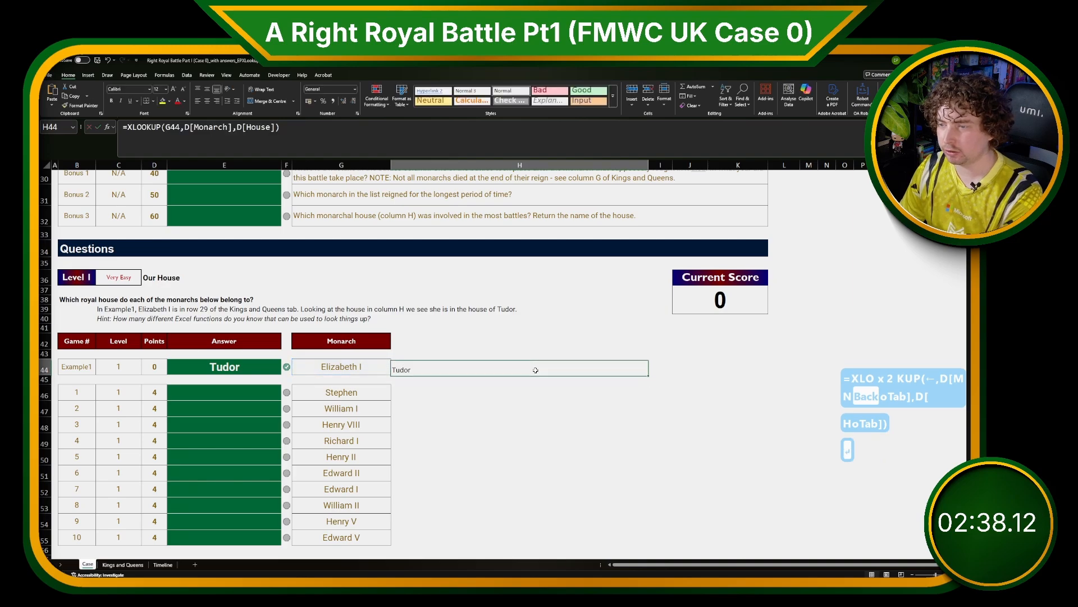
Fill the house lookup formula down column H beside the Level 1 monarchs.
{"action": "left_click_drag", "start_coordinate": [648, 375], "coordinate": [649, 545]}
{"action": "left_click", "coordinate": [523, 436]}
{"action": "left_click", "coordinate": [427, 396]}
{"action": "left_click", "coordinate": [222, 391]}
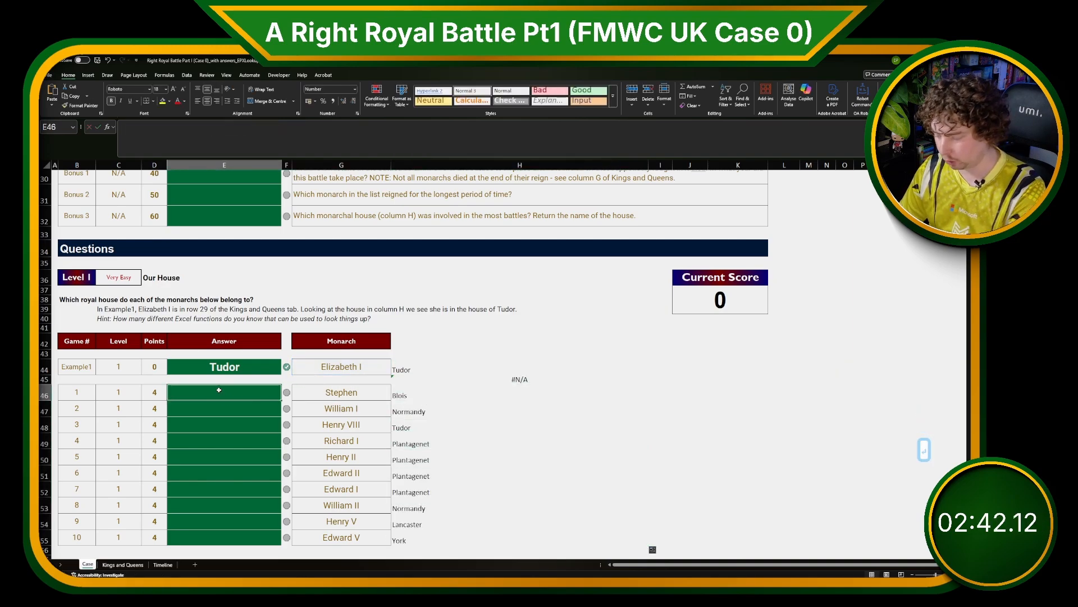
{"action": "type", "text": "="}
{"action": "key", "text": "Right"}
{"action": "key", "text": "Right"}
{"action": "key", "text": "Right"}
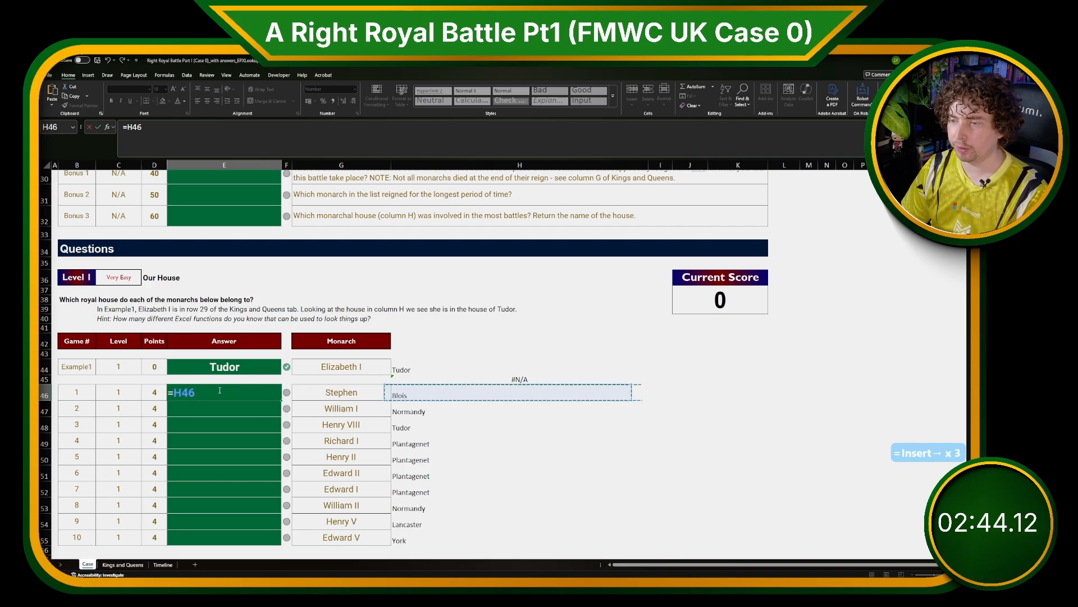
{"action": "key", "text": "ctrl+shift+Down"}
{"action": "key", "text": "ctrl+shift+Return"}
{"action": "left_click_drag", "start_coordinate": [447, 371], "coordinate": [450, 534]}
{"action": "left_click", "coordinate": [233, 368]}
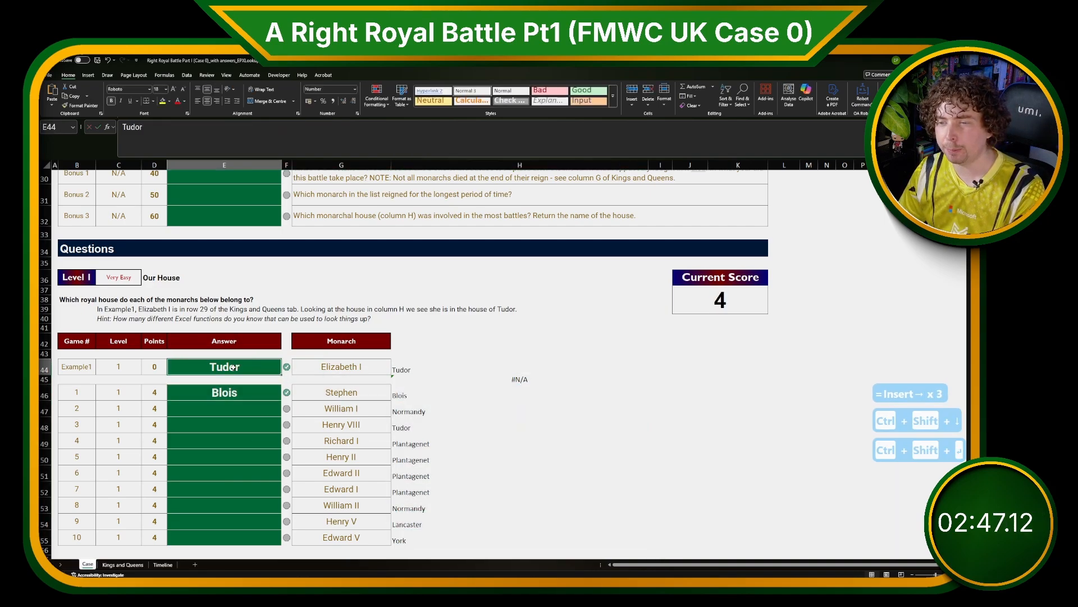
{"action": "left_click", "coordinate": [425, 418]}
{"action": "left_click", "coordinate": [424, 371]}
{"action": "left_click", "coordinate": [229, 391]}
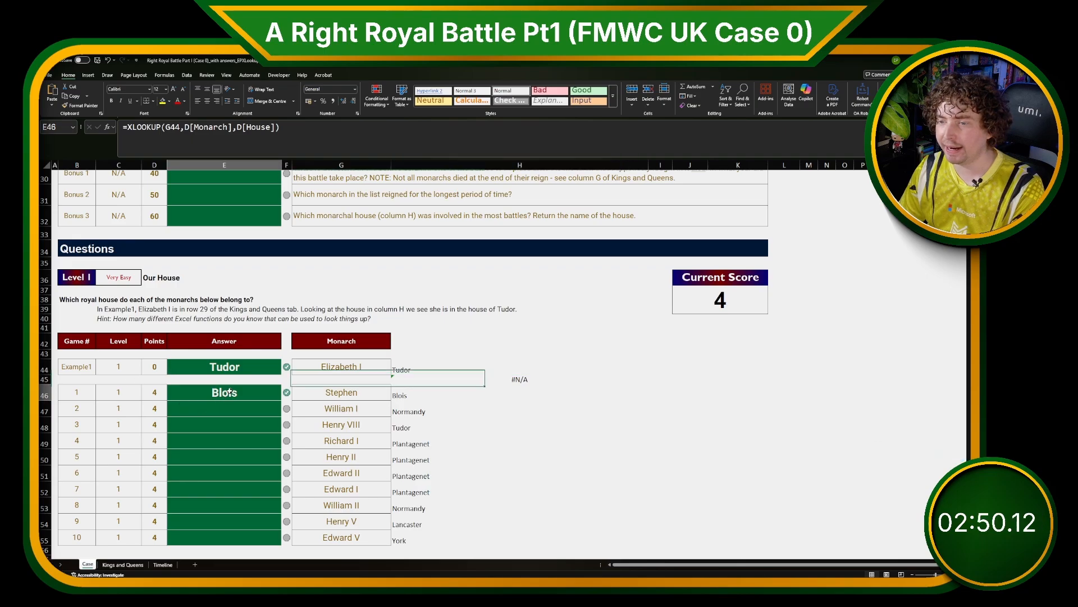
Set the Level 1 answer in E46 to reference the lookup results H46:H55.
{"action": "type", "text": "="}
{"action": "key", "text": "Right"}
{"action": "key", "text": "Right"}
{"action": "key", "text": "Right"}
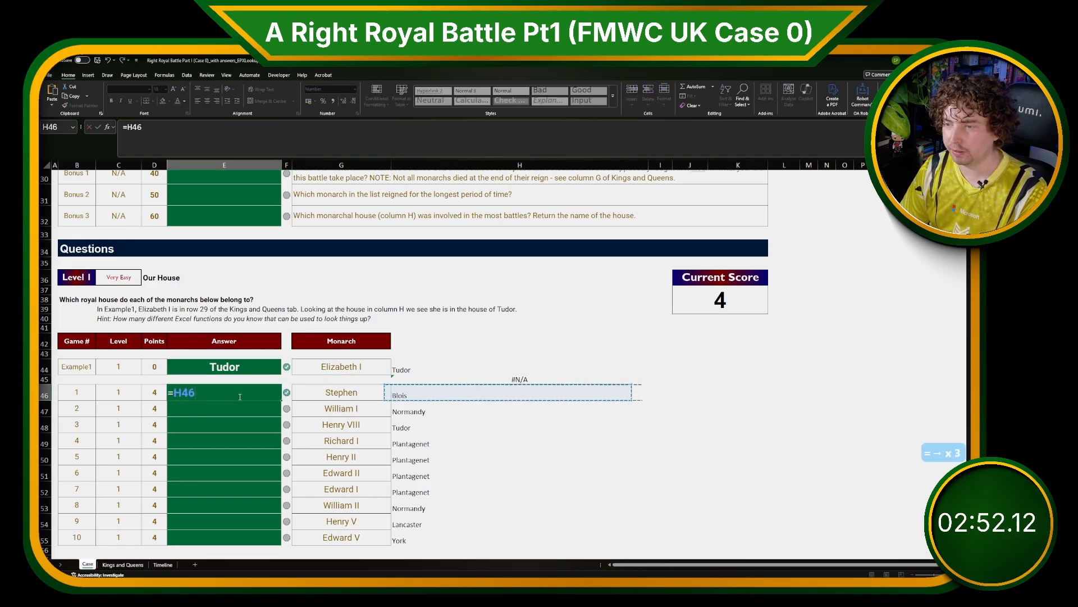
{"action": "key", "text": "ctrl+shift+Down"}
{"action": "key", "text": "Return"}
Review the Level 2 ascension questions and monarch list, then return to the Kings and Queens sheet.
{"action": "scroll", "coordinate": [263, 394], "scroll_direction": "down", "scroll_amount": 3}
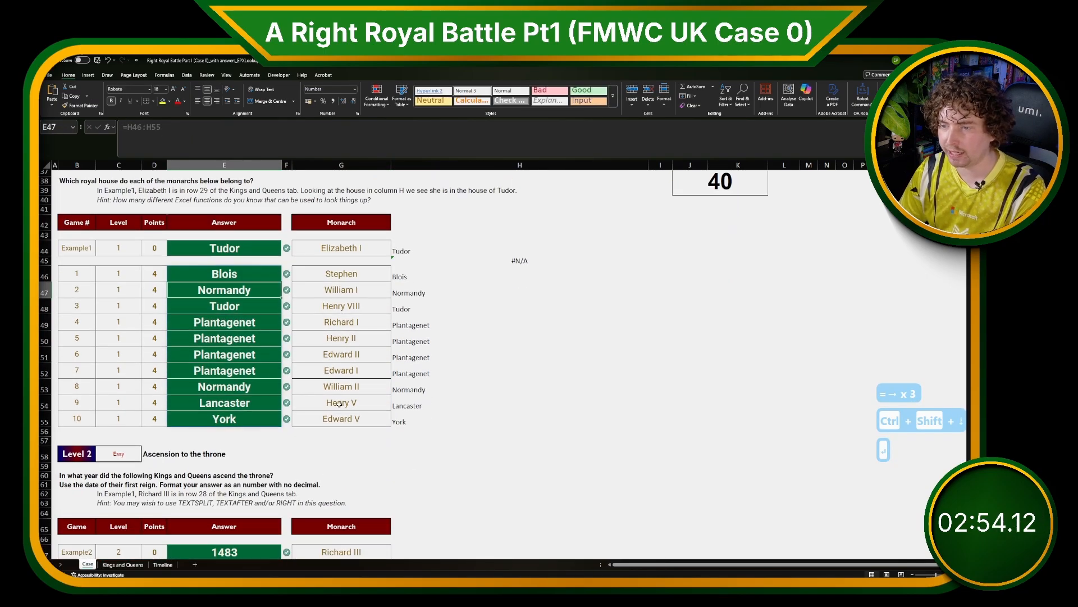
{"action": "scroll", "coordinate": [409, 434], "scroll_direction": "down", "scroll_amount": 1}
{"action": "left_click", "coordinate": [409, 435]}
{"action": "scroll", "coordinate": [409, 434], "scroll_direction": "down", "scroll_amount": 1}
{"action": "scroll", "coordinate": [409, 434], "scroll_direction": "down", "scroll_amount": 4}
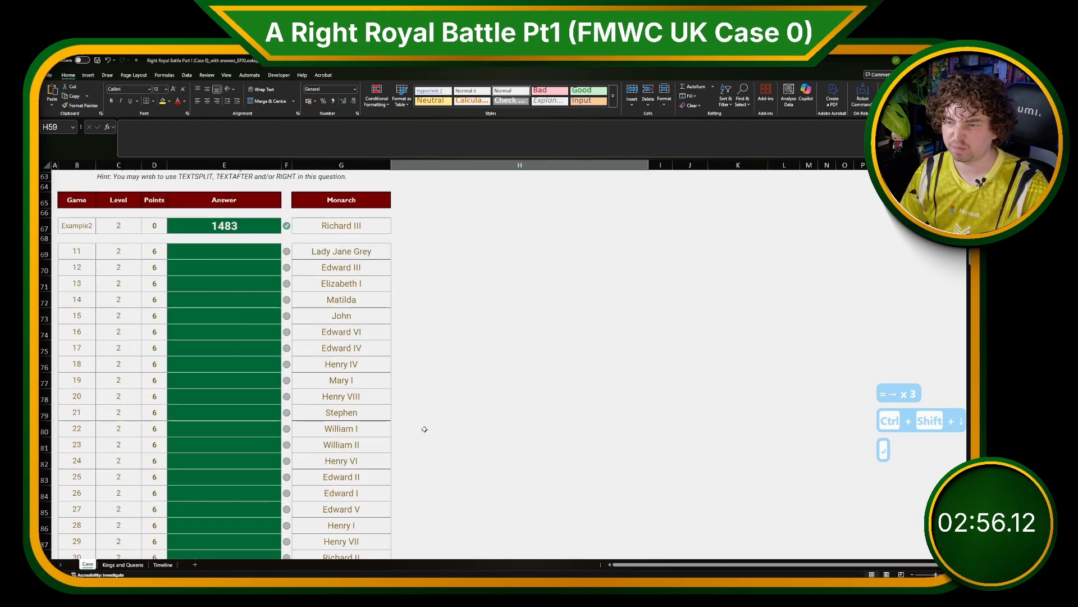
{"action": "scroll", "coordinate": [412, 421], "scroll_direction": "up", "scroll_amount": 3}
{"action": "left_click", "coordinate": [341, 388]}
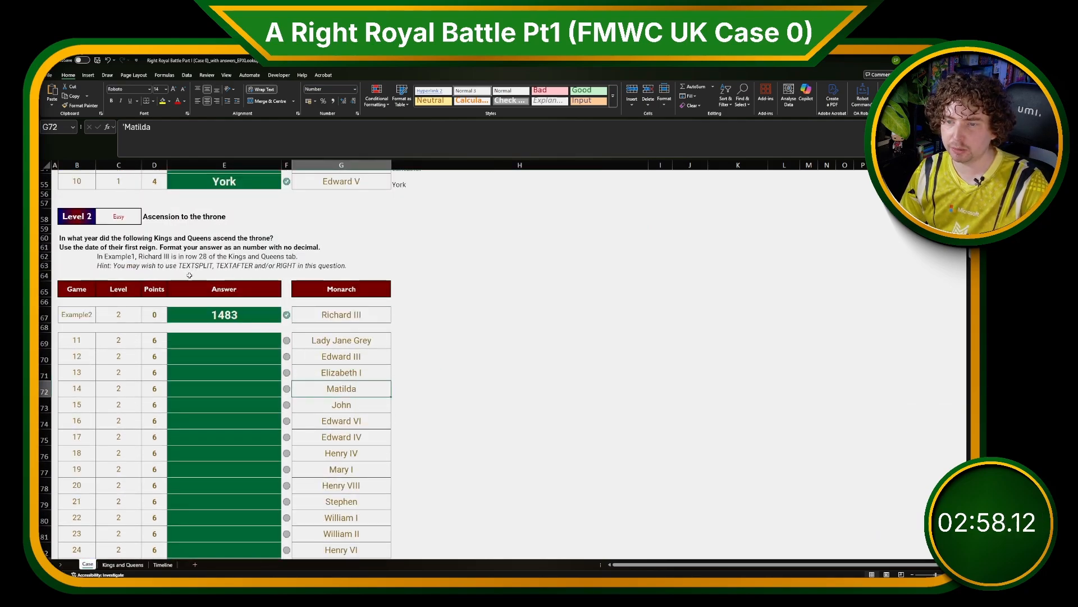
{"action": "left_click", "coordinate": [123, 564]}
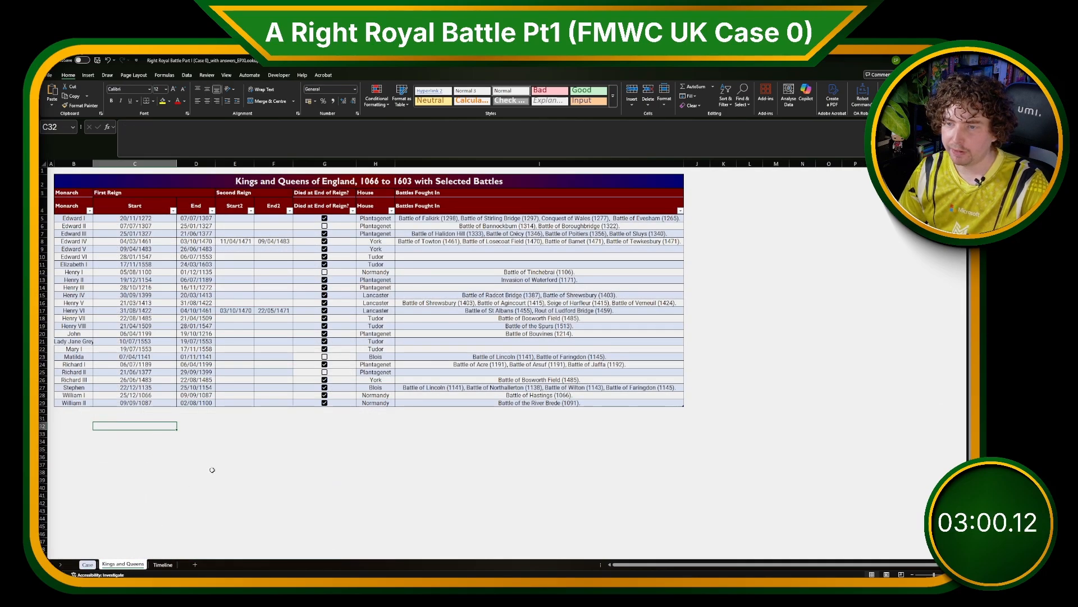
Copy the First Reign Start dates and paste them as values into column M.
{"action": "left_click_drag", "start_coordinate": [199, 220], "coordinate": [202, 403]}
{"action": "left_click", "coordinate": [225, 426]}
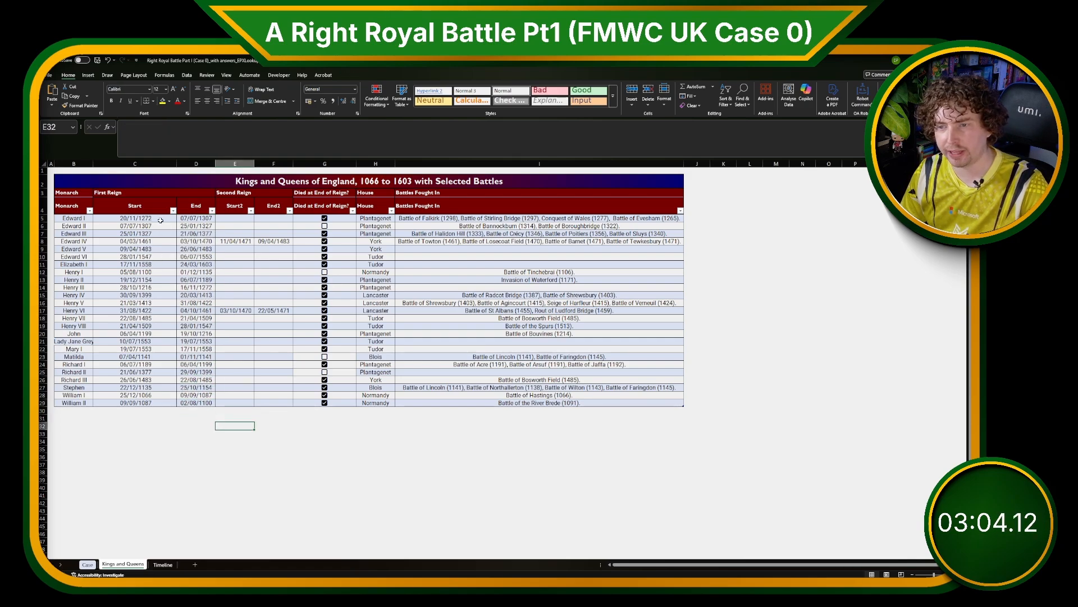
{"action": "left_click_drag", "start_coordinate": [160, 220], "coordinate": [172, 401]}
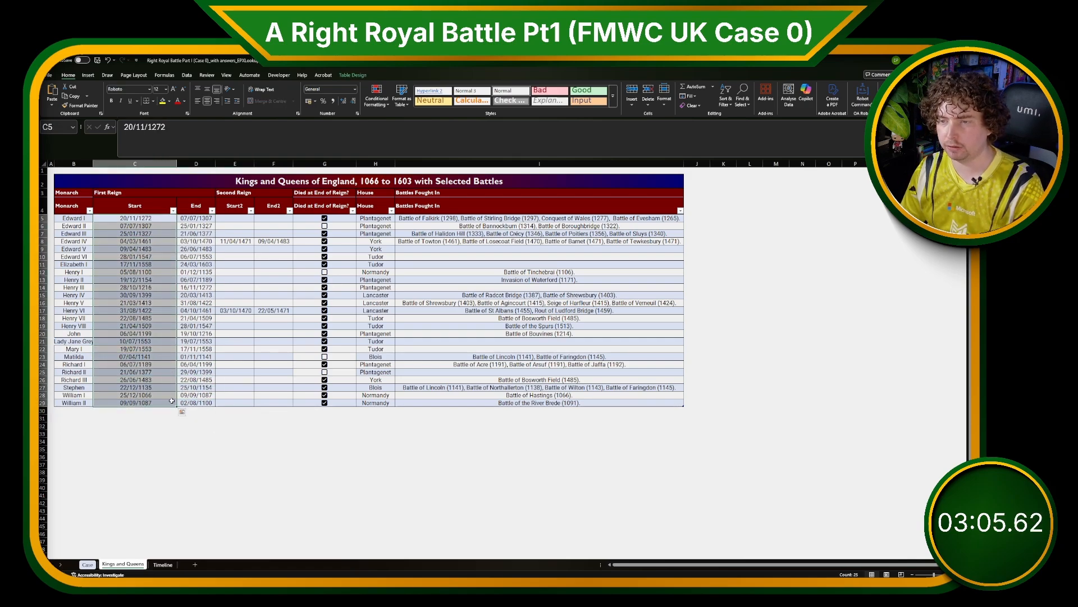
{"action": "key", "text": "ctrl+c"}
{"action": "left_click", "coordinate": [785, 220]}
{"action": "key", "text": "ctrl+shift+v"}
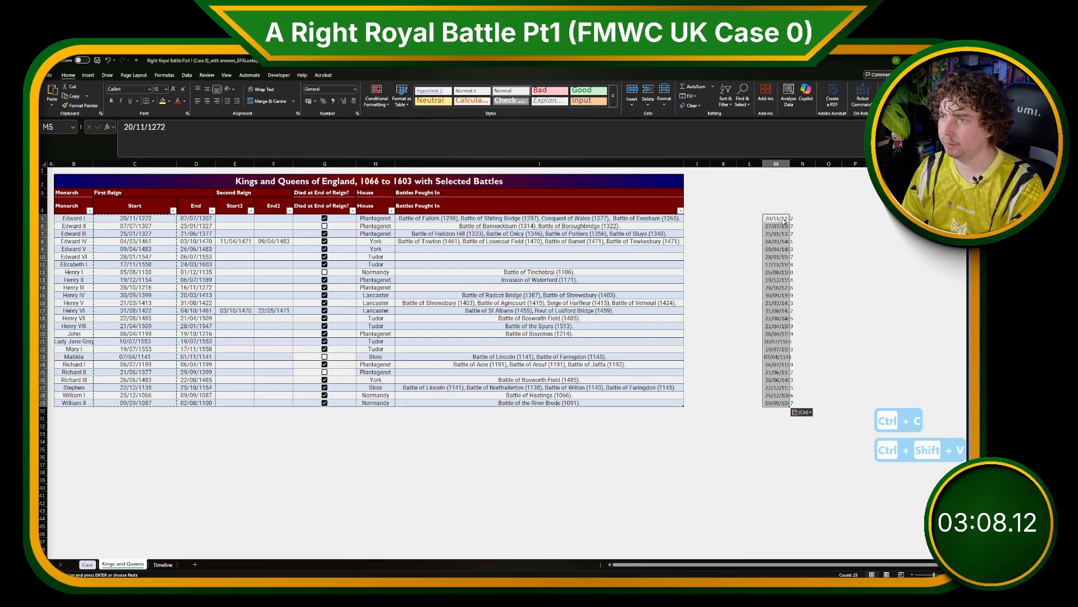
Extract each reign's start year in column N with Flash Fill, starting from 1272.
{"action": "left_click", "coordinate": [187, 75]}
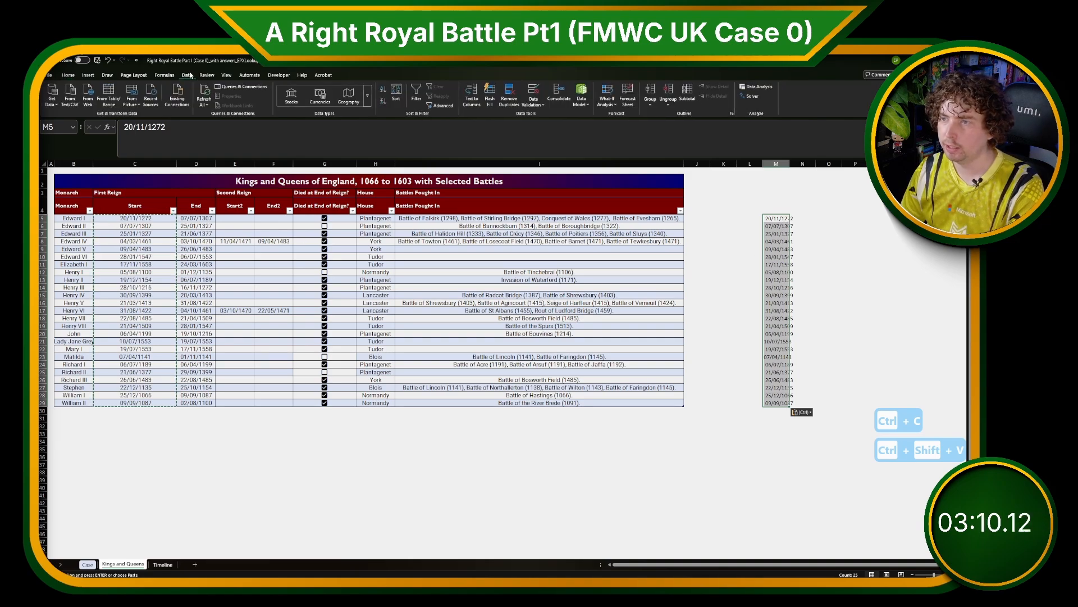
{"action": "left_click", "coordinate": [804, 218]}
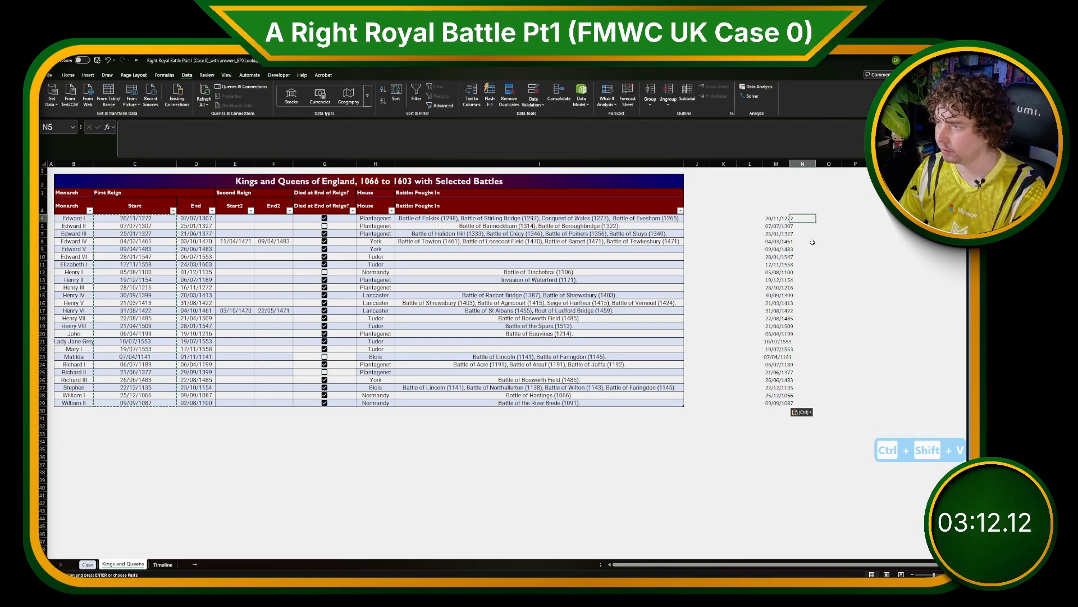
{"action": "double_click", "coordinate": [790, 163]}
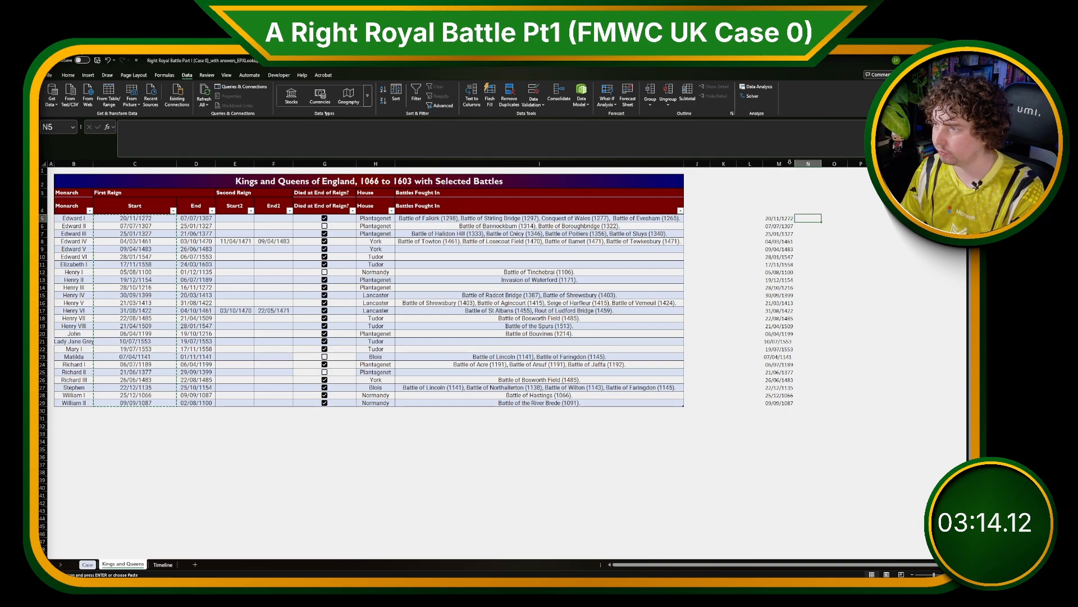
{"action": "type", "text": "1272"}
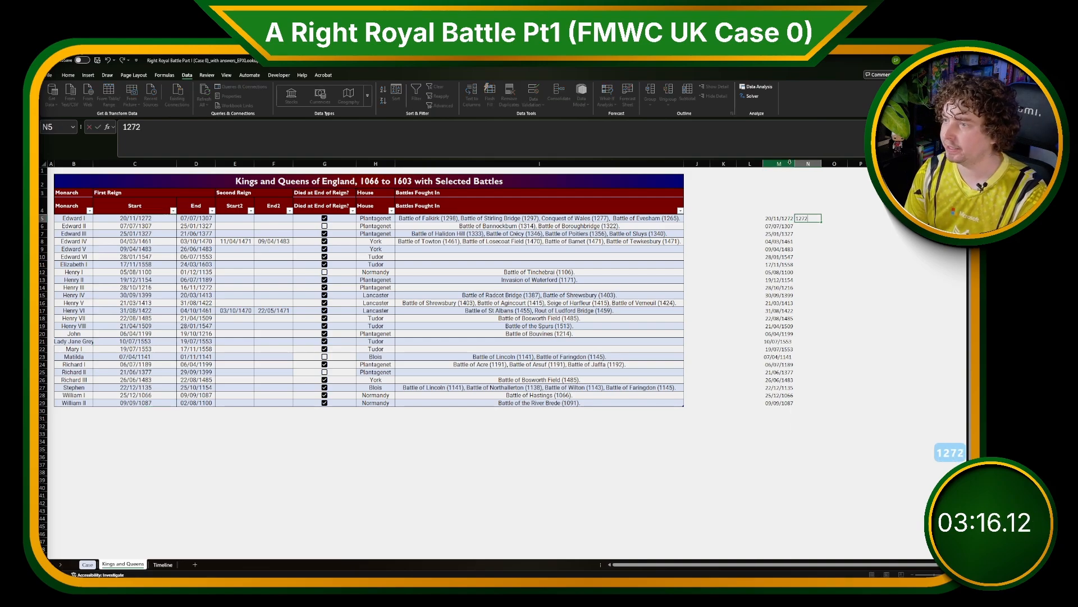
{"action": "key", "text": "Return"}
{"action": "type", "text": "1307"}
{"action": "key", "text": "Return"}
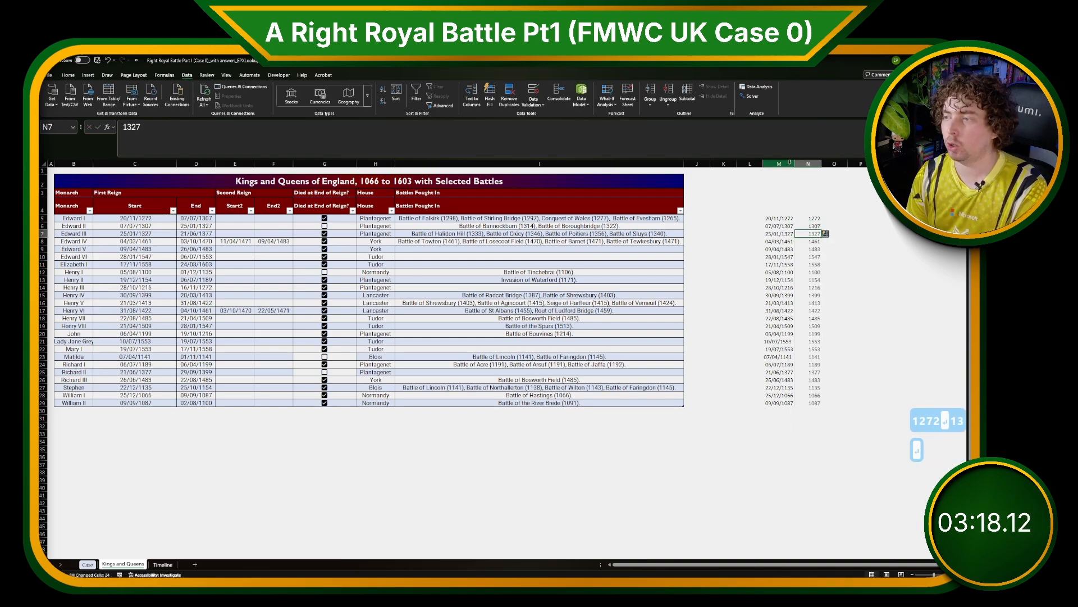
Move the extracted years into column J next to the table and clear the helper columns M and N.
{"action": "left_click_drag", "start_coordinate": [817, 219], "coordinate": [812, 403]}
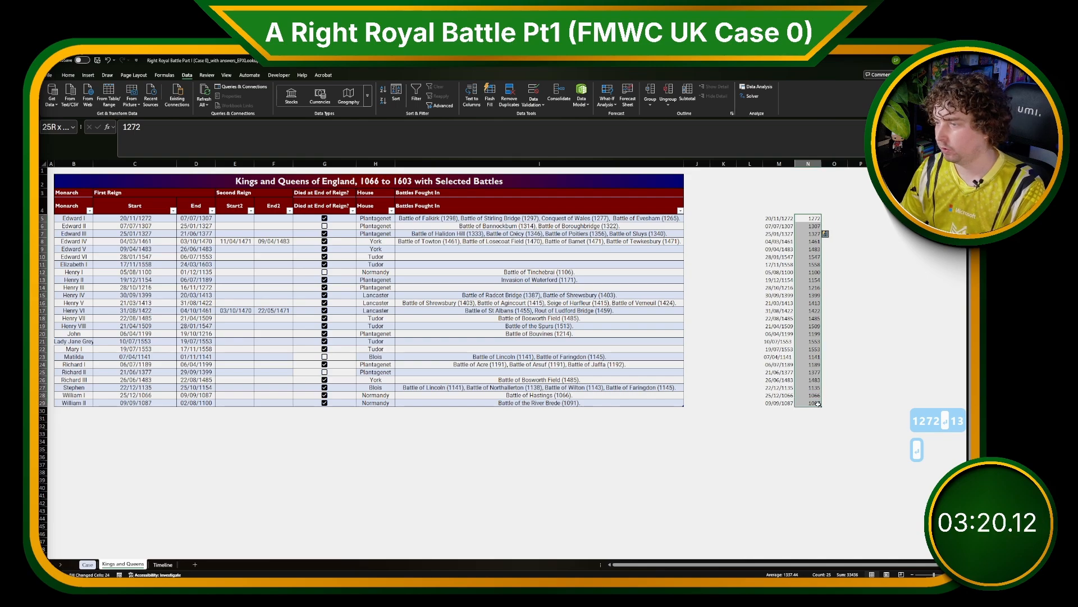
{"action": "key", "text": "ctrl+c"}
{"action": "key", "text": "ctrl+x"}
{"action": "left_click", "coordinate": [697, 217]}
{"action": "key", "text": "ctrl+v"}
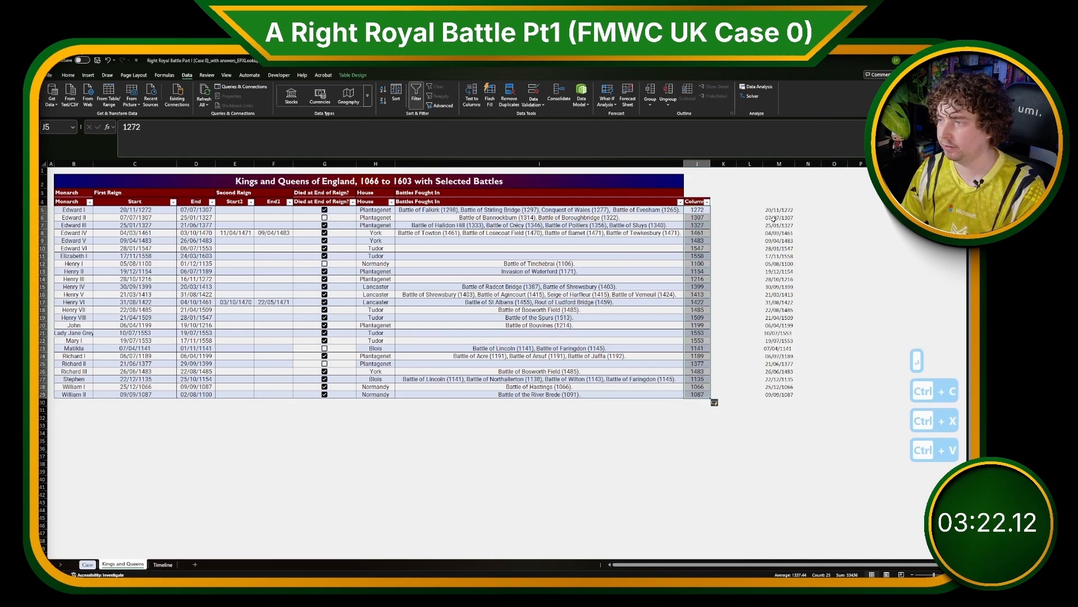
{"action": "left_click_drag", "start_coordinate": [779, 210], "coordinate": [809, 418]}
{"action": "key", "text": "Delete"}
Rename the new table column header to SY.
{"action": "left_click", "coordinate": [695, 201]}
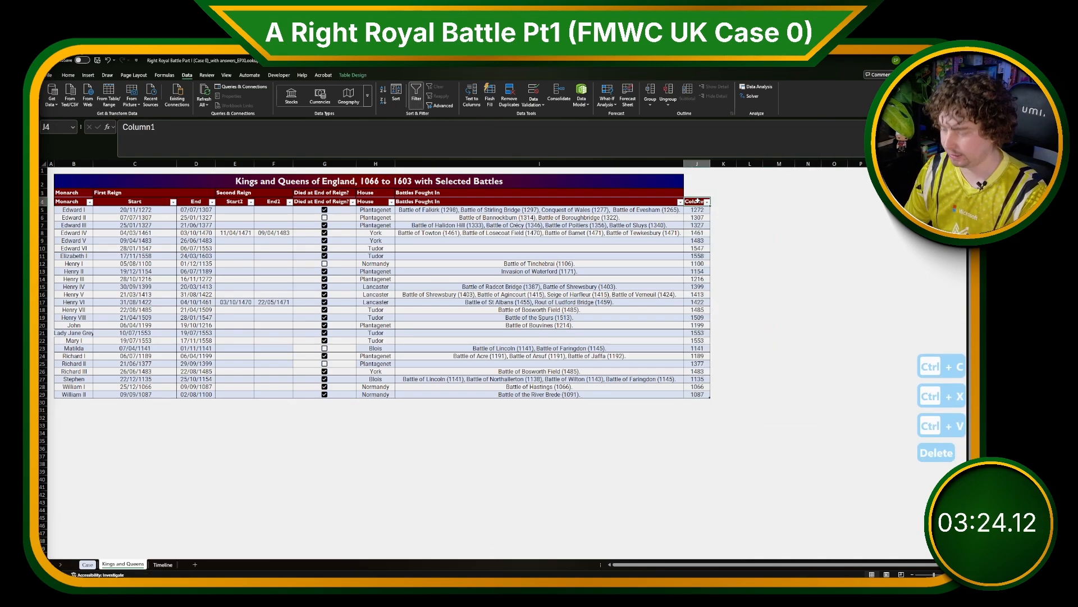
{"action": "type", "text": "SY"}
{"action": "key", "text": "Return"}
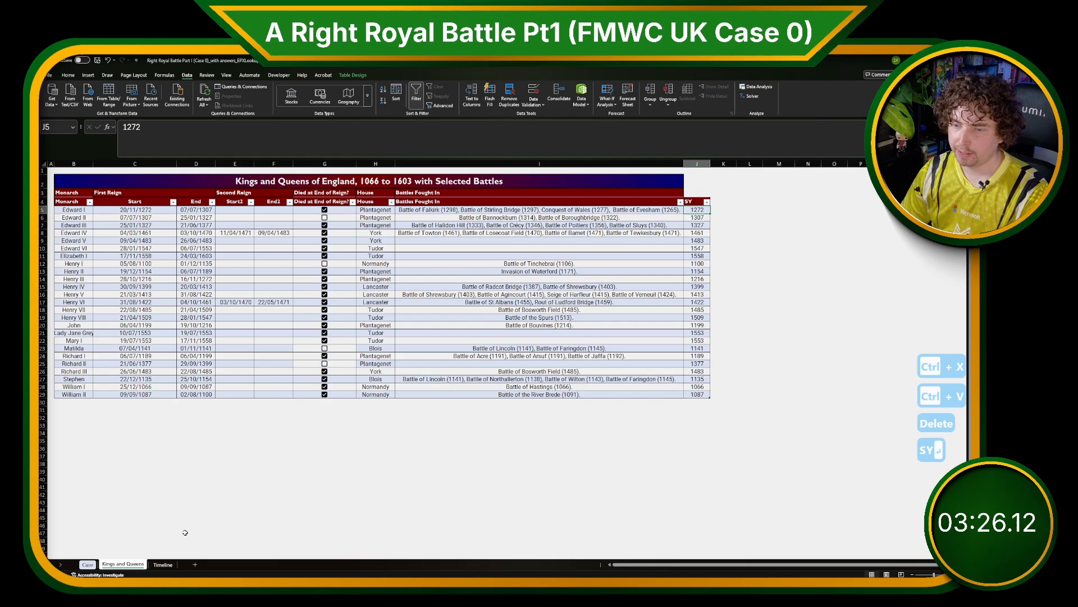
Enter an XLOOKUP in H67 returning the SY start year from the Kings and Queens table for the monarchs in G67:G88.
{"action": "left_click", "coordinate": [87, 564]}
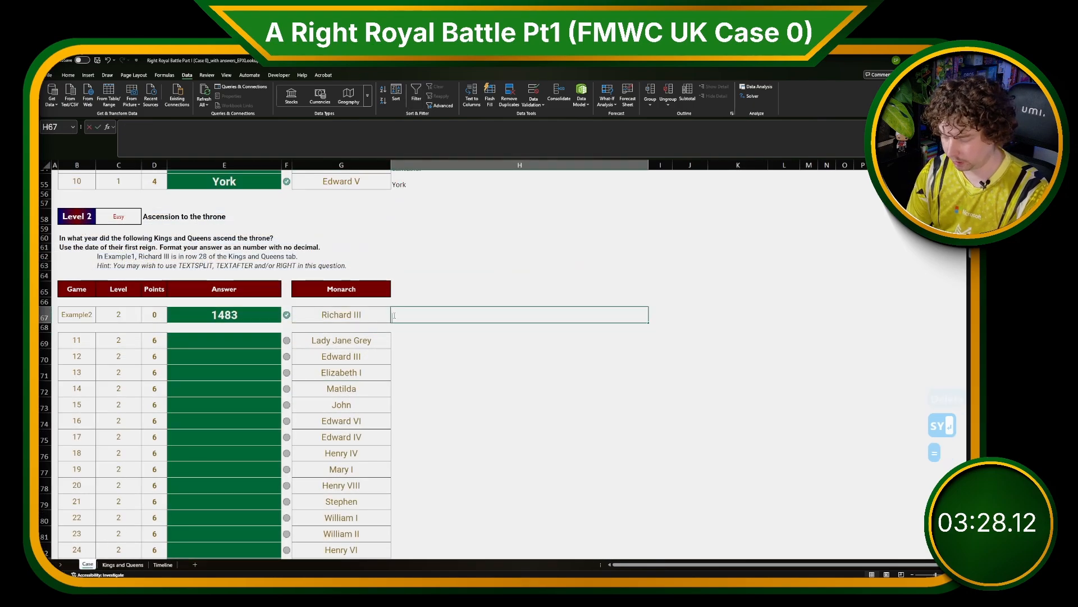
{"action": "type", "text": "=XLOOKUP("}
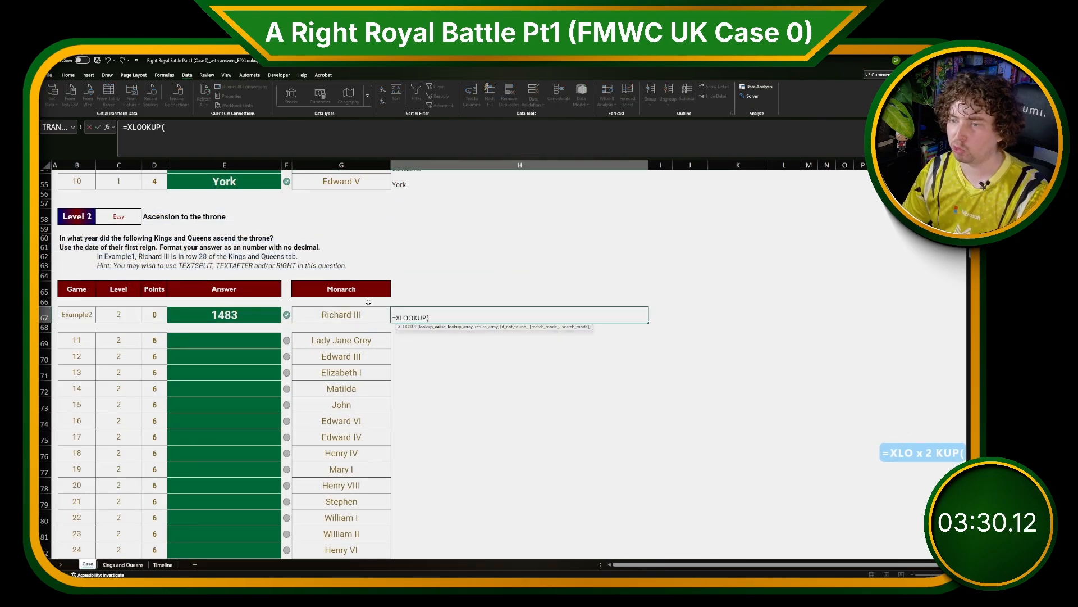
{"action": "left_click", "coordinate": [354, 315]}
{"action": "scroll", "coordinate": [358, 377], "scroll_direction": "down", "scroll_amount": 3}
{"action": "left_click", "coordinate": [368, 523], "text": "shift"}
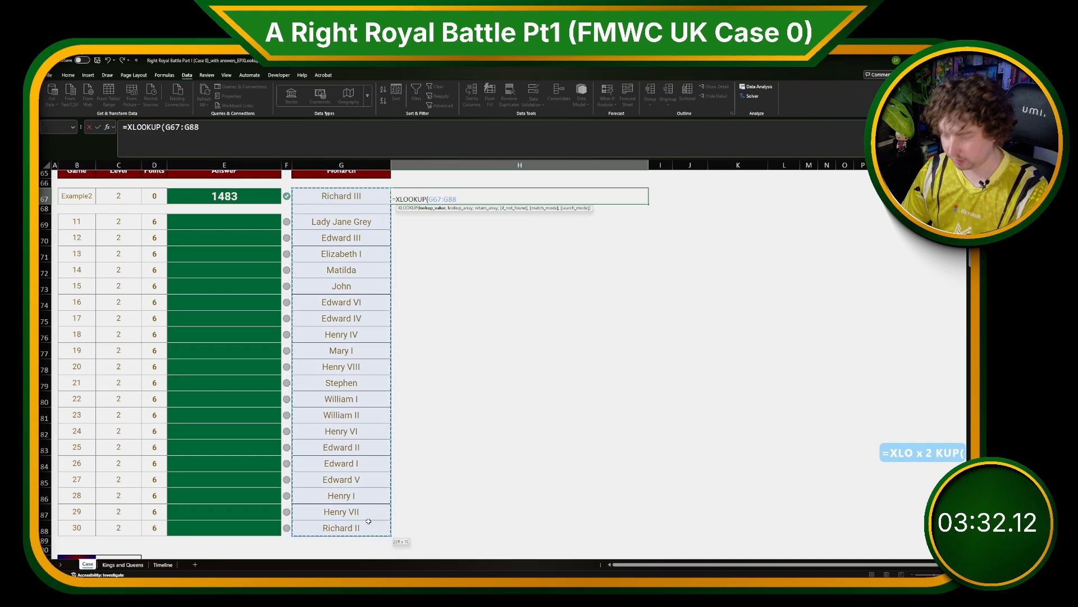
{"action": "type", "text": ","}
{"action": "left_click", "coordinate": [136, 563]}
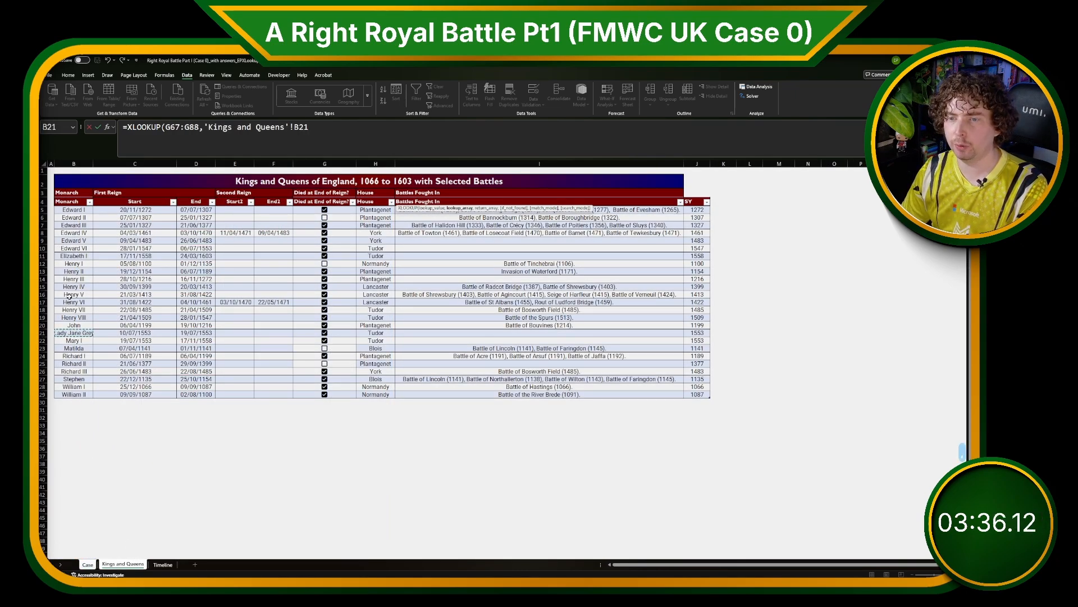
{"action": "key", "text": "ctrl+space"}
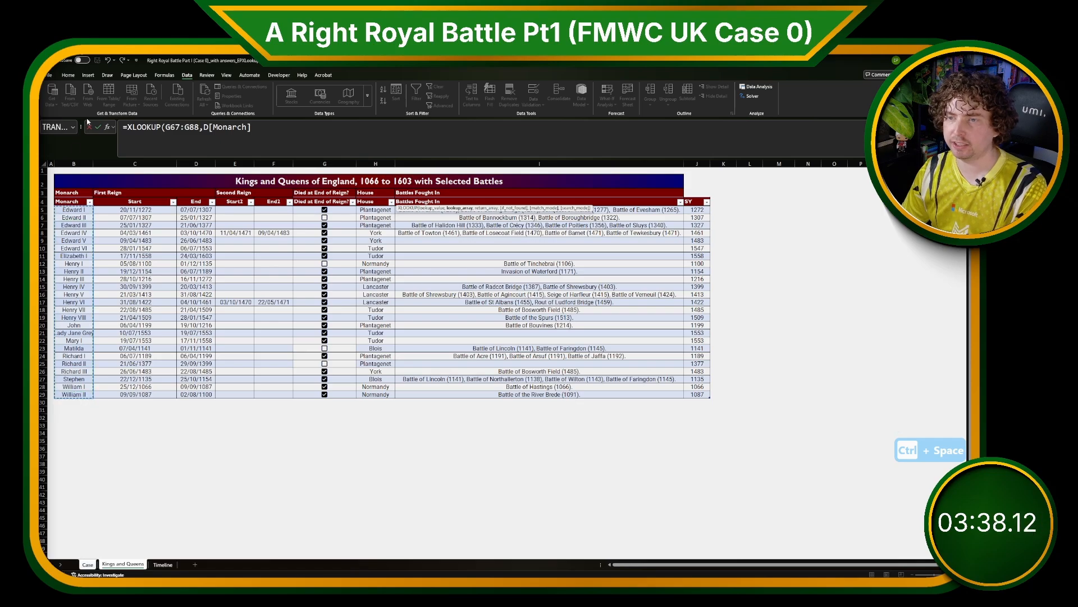
{"action": "type", "text": ","}
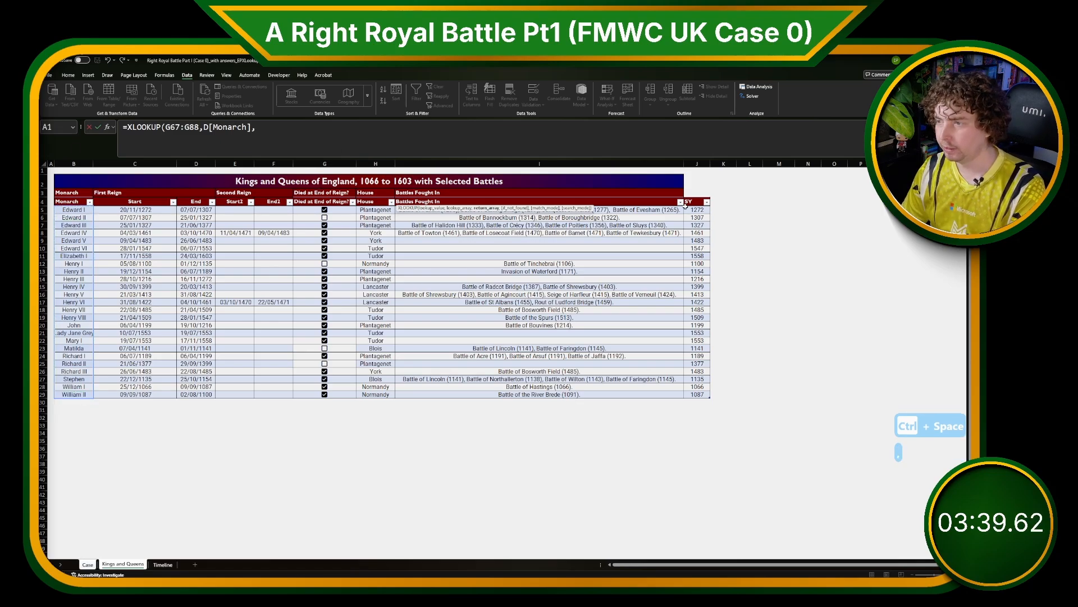
{"action": "left_click", "coordinate": [705, 310]}
{"action": "key", "text": "ctrl+space"}
{"action": "key", "text": "Return"}
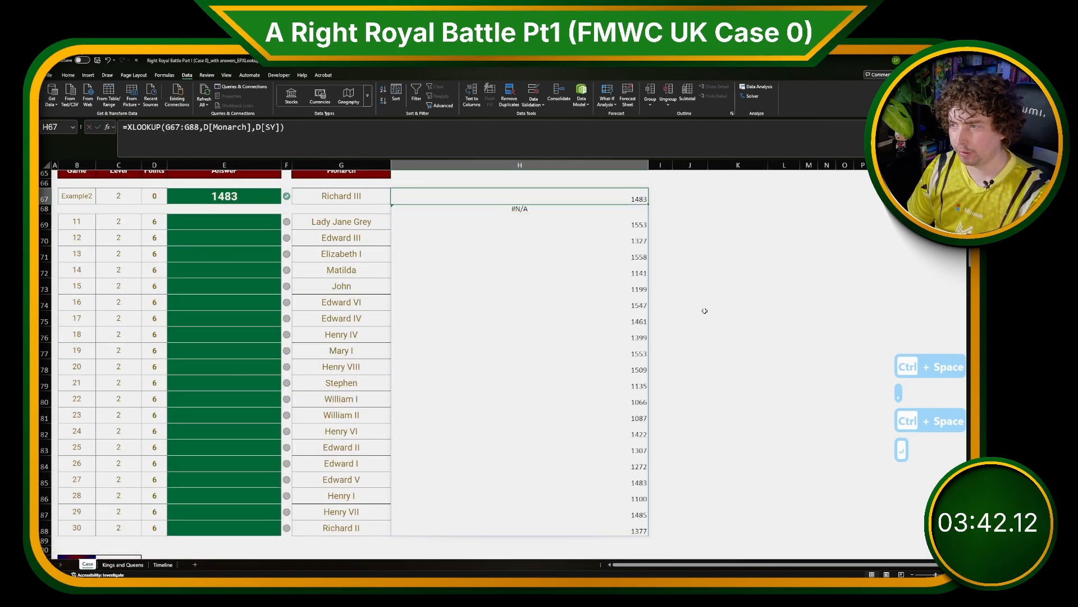
Fill the Level 2 answers from E69 by referencing the looked-up years with =H69:H88.
{"action": "left_click", "coordinate": [248, 221]}
{"action": "scroll", "coordinate": [248, 221], "scroll_direction": "up", "scroll_amount": 2}
{"action": "type", "text": "="}
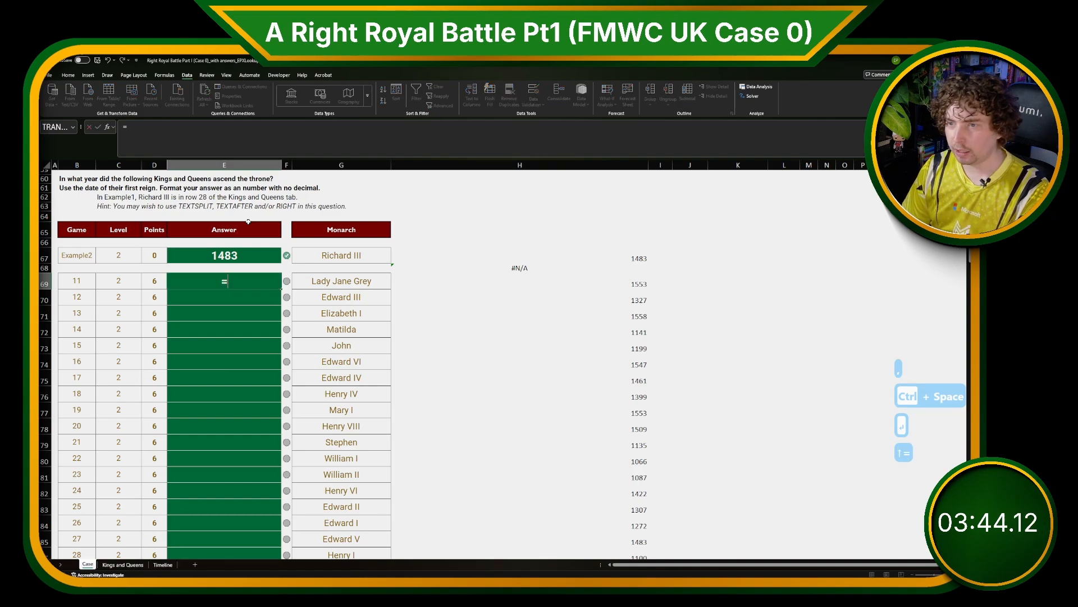
{"action": "key", "text": "Right"}
{"action": "key", "text": "Right"}
{"action": "key", "text": "Right"}
{"action": "key", "text": "ctrl+shift+Down"}
{"action": "key", "text": "Return"}
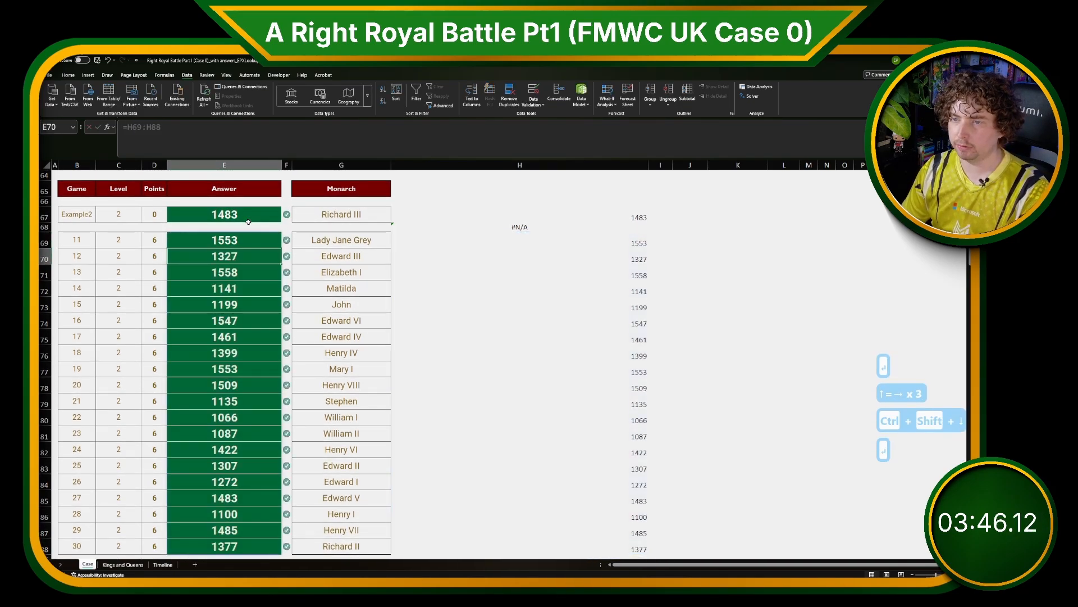
Copy the Battles Fought In column of the Kings and Queens table and paste it as values into column P.
{"action": "scroll", "coordinate": [248, 221], "scroll_direction": "down", "scroll_amount": 7}
{"action": "scroll", "coordinate": [248, 304], "scroll_direction": "down", "scroll_amount": 1}
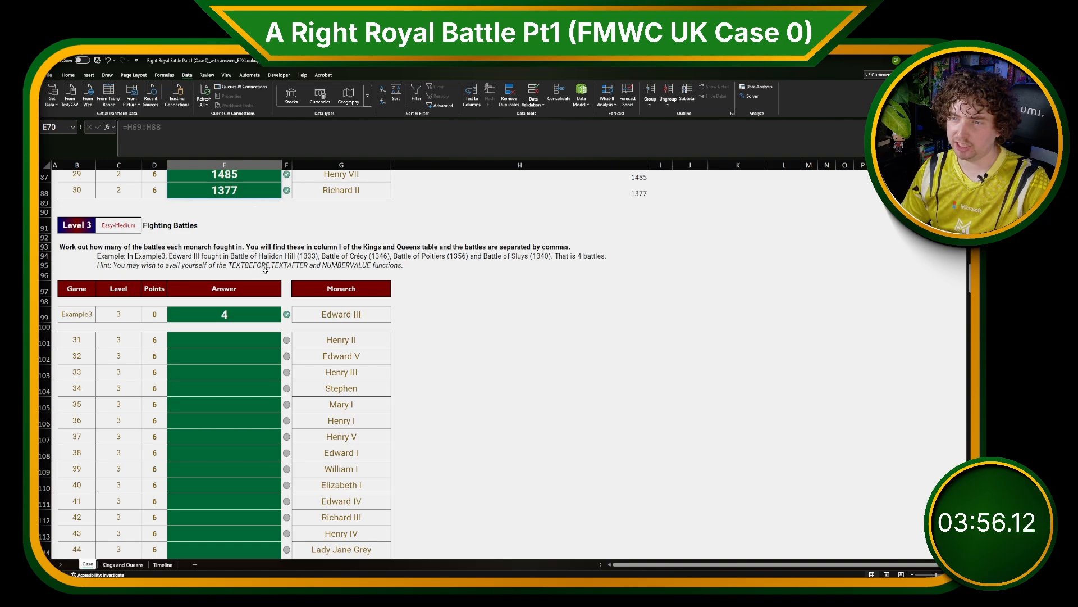
{"action": "left_click", "coordinate": [345, 269]}
{"action": "left_click", "coordinate": [122, 564]}
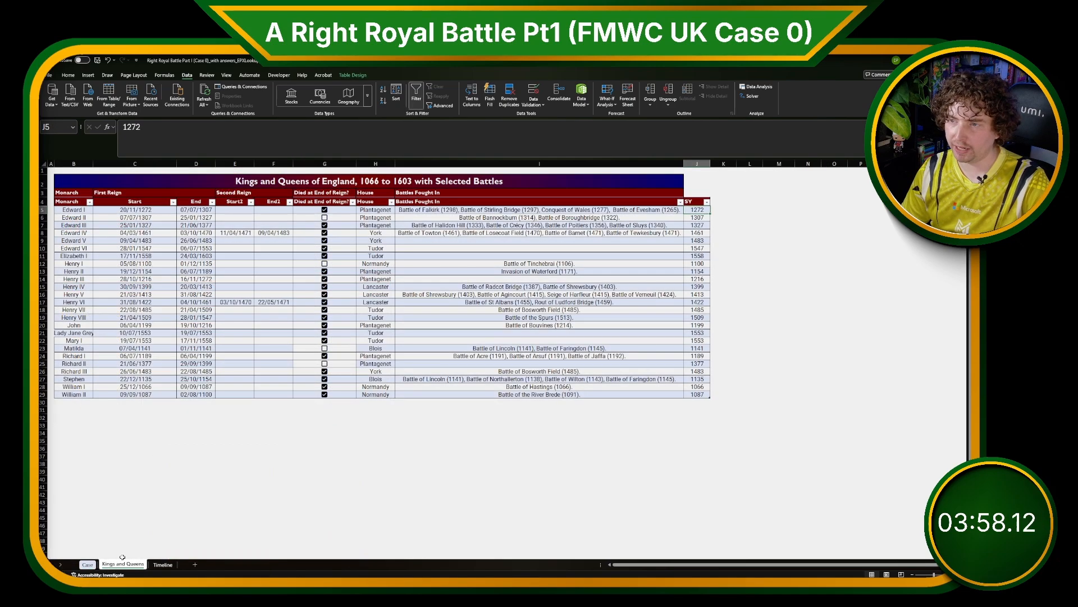
{"action": "left_click", "coordinate": [638, 195]}
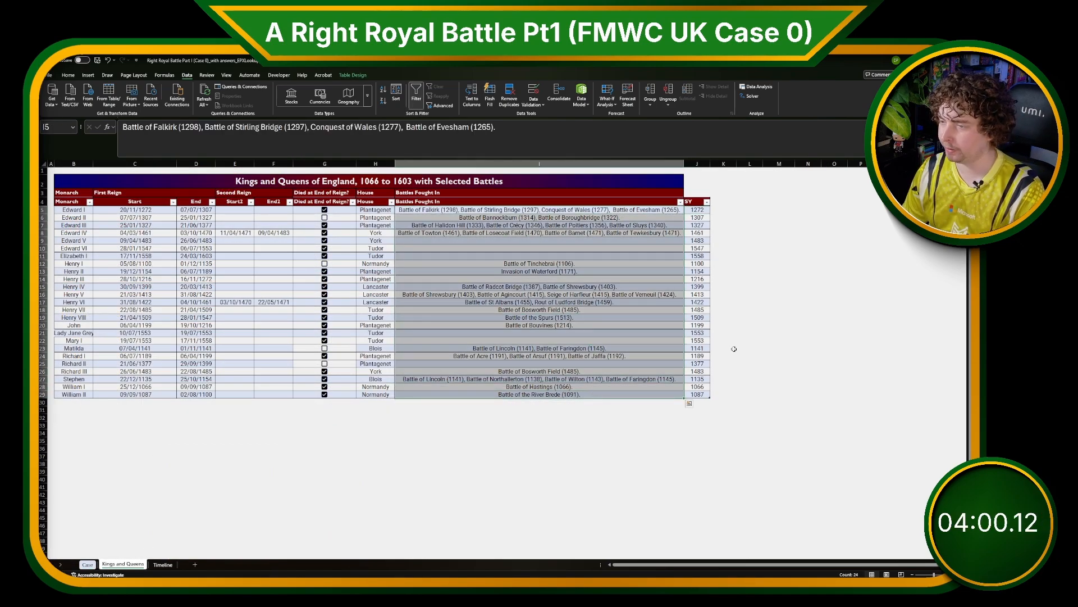
{"action": "key", "text": "ctrl+c"}
{"action": "left_click", "coordinate": [860, 210]}
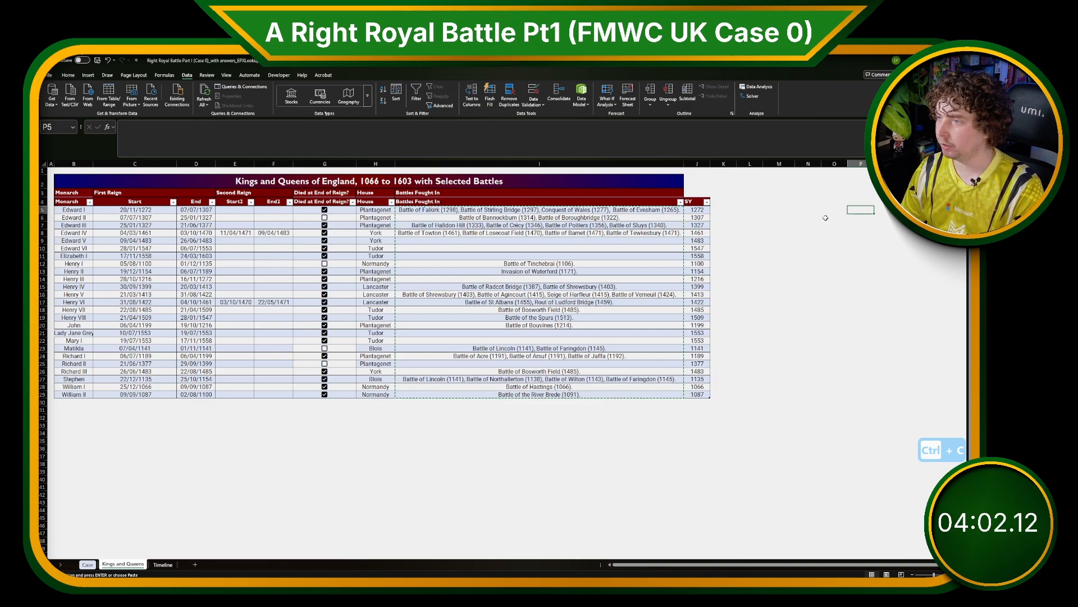
{"action": "key", "text": "ctrl+shift+v"}
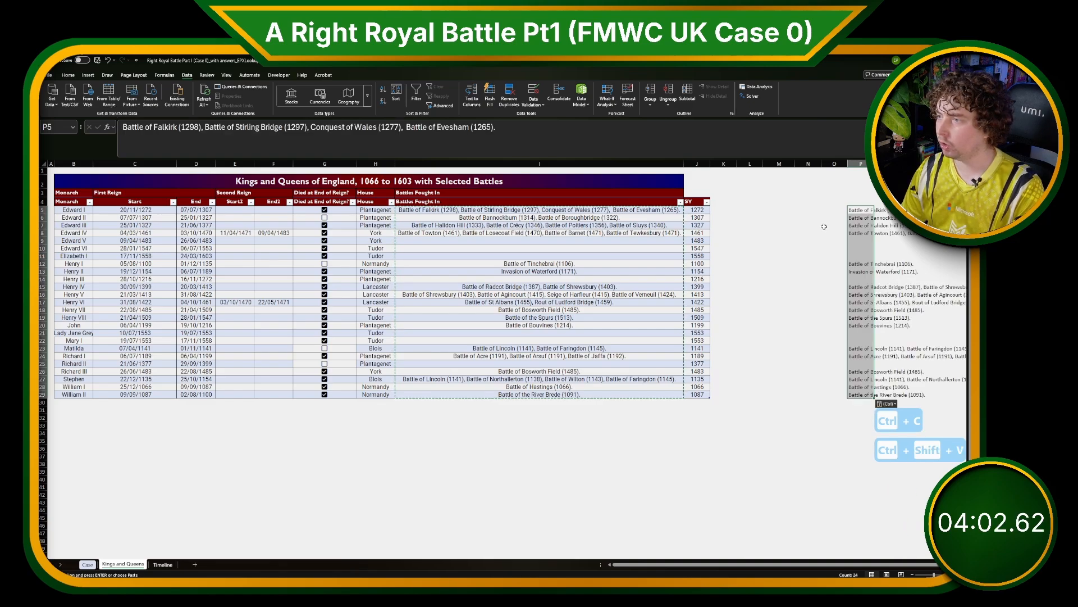
Split the pasted battle lists into separate columns with Text to Columns using the delimited option.
{"action": "left_click", "coordinate": [471, 97]}
{"action": "left_click", "coordinate": [656, 377]}
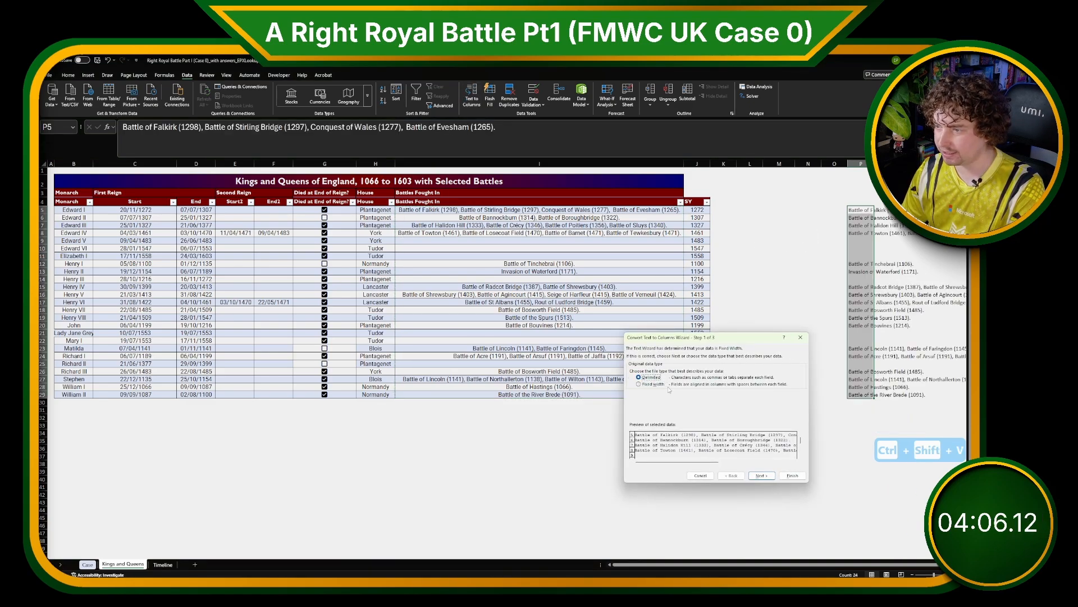
{"action": "left_click", "coordinate": [761, 475]}
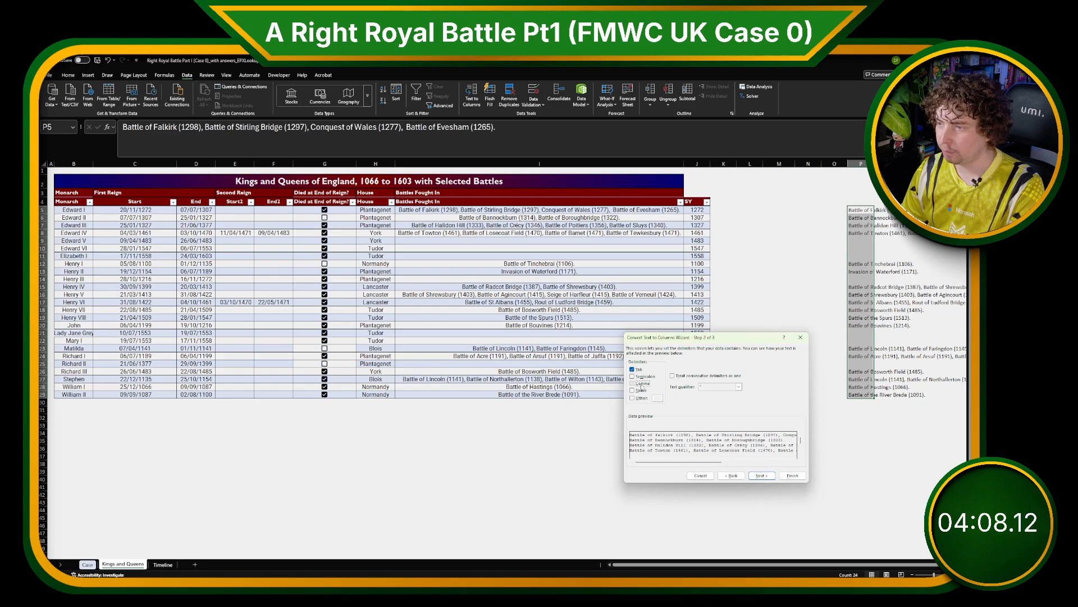
{"action": "left_click", "coordinate": [792, 475]}
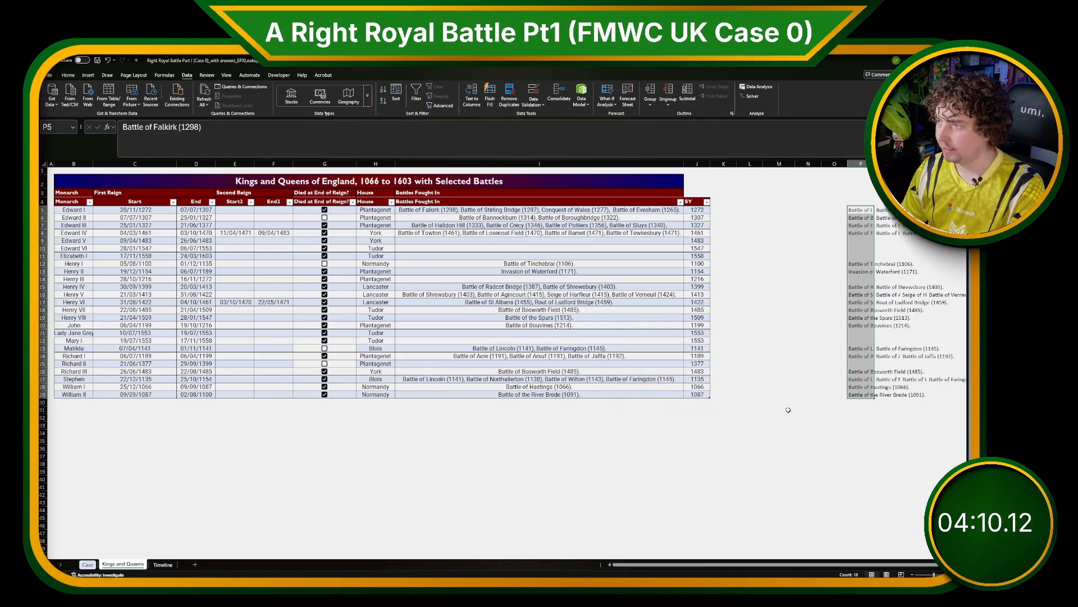
Widen column P and browse across the split battle columns.
{"action": "left_click_drag", "start_coordinate": [864, 164], "coordinate": [944, 164]}
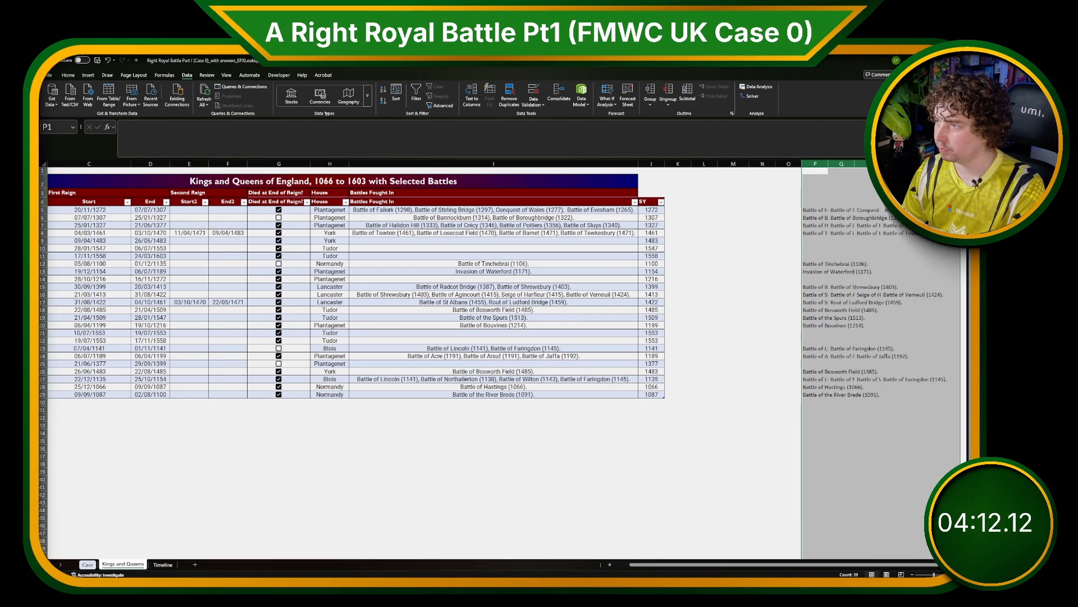
{"action": "left_click", "coordinate": [924, 164]}
{"action": "left_click_drag", "start_coordinate": [825, 164], "coordinate": [955, 164]}
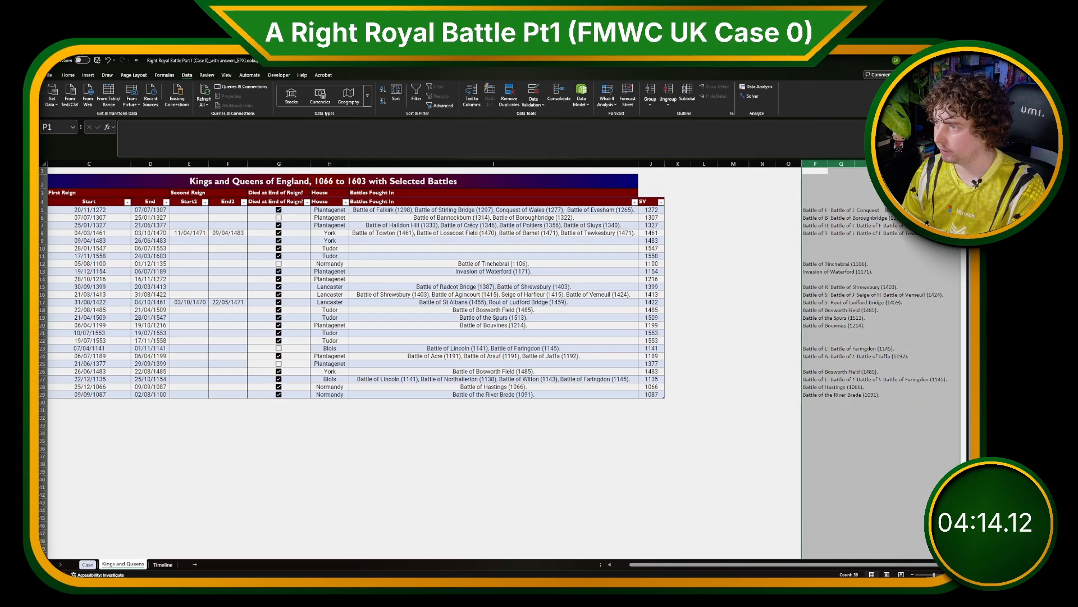
{"action": "left_click", "coordinate": [831, 209]}
{"action": "key", "text": "ctrl+Right"}
{"action": "key", "text": "ctrl+Right"}
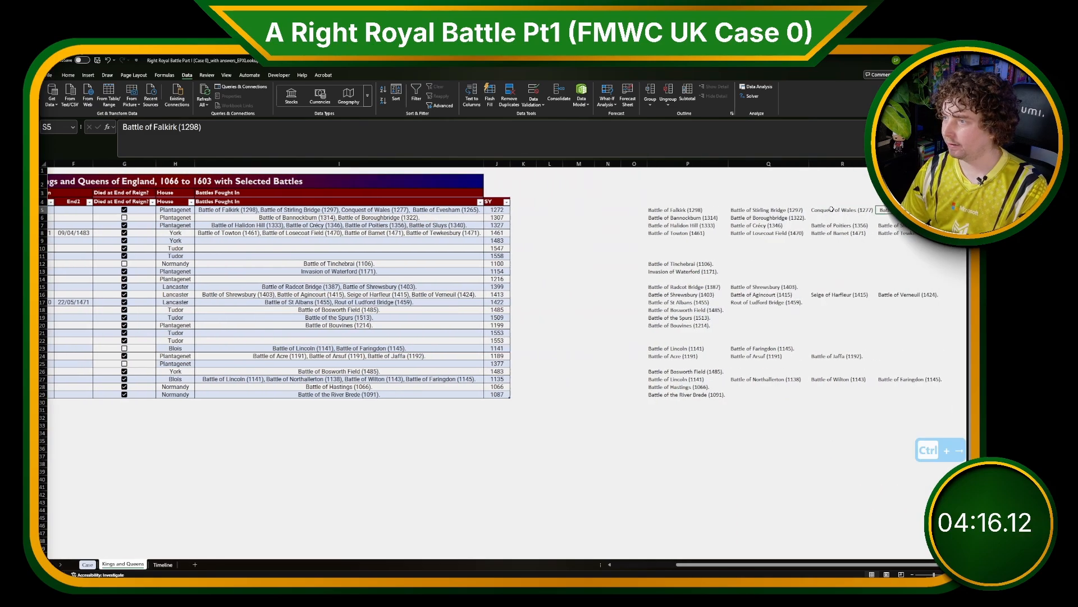
{"action": "key", "text": "ctrl+Left"}
{"action": "key", "text": "ctrl+Left"}
{"action": "key", "text": "ctrl+Left"}
{"action": "key", "text": "ctrl+Left"}
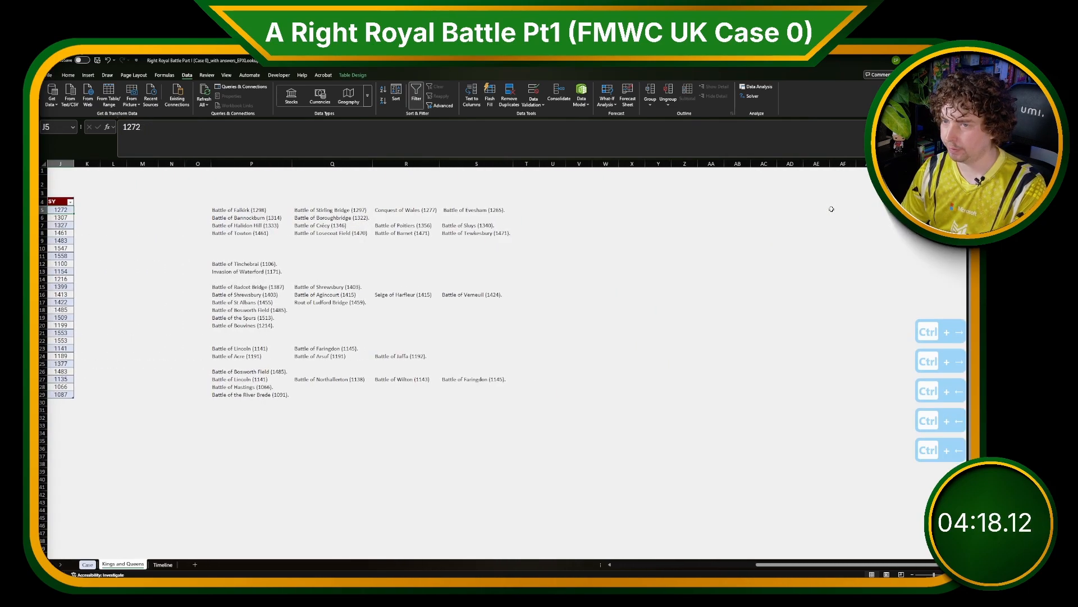
{"action": "left_click_drag", "start_coordinate": [871, 191], "coordinate": [868, 409]}
{"action": "left_click", "coordinate": [869, 410]}
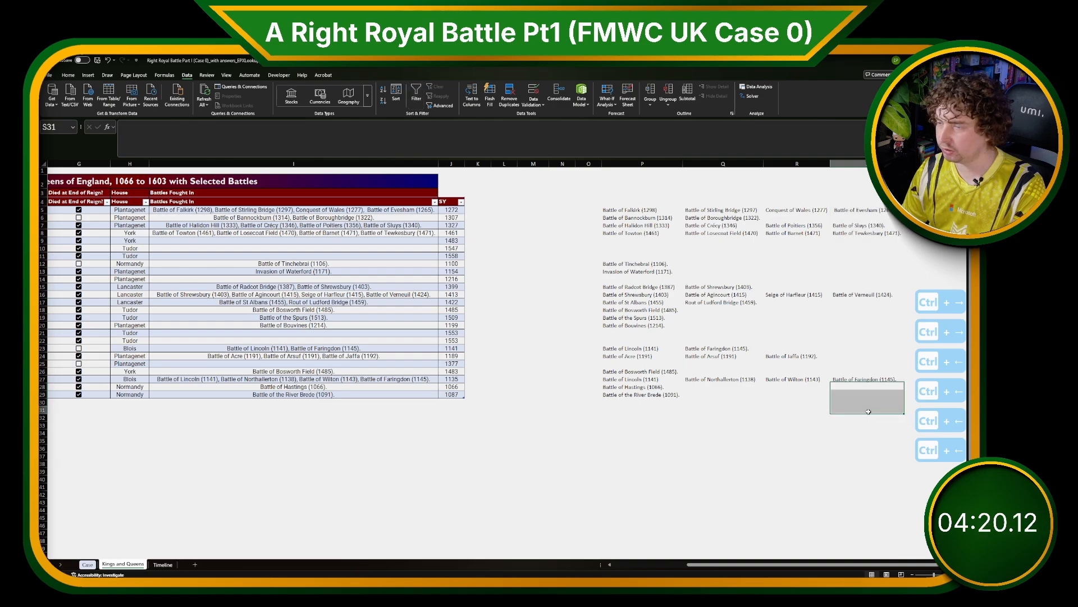
Number the split battle columns 0 to 4 in the header row above them.
{"action": "left_click", "coordinate": [623, 203]}
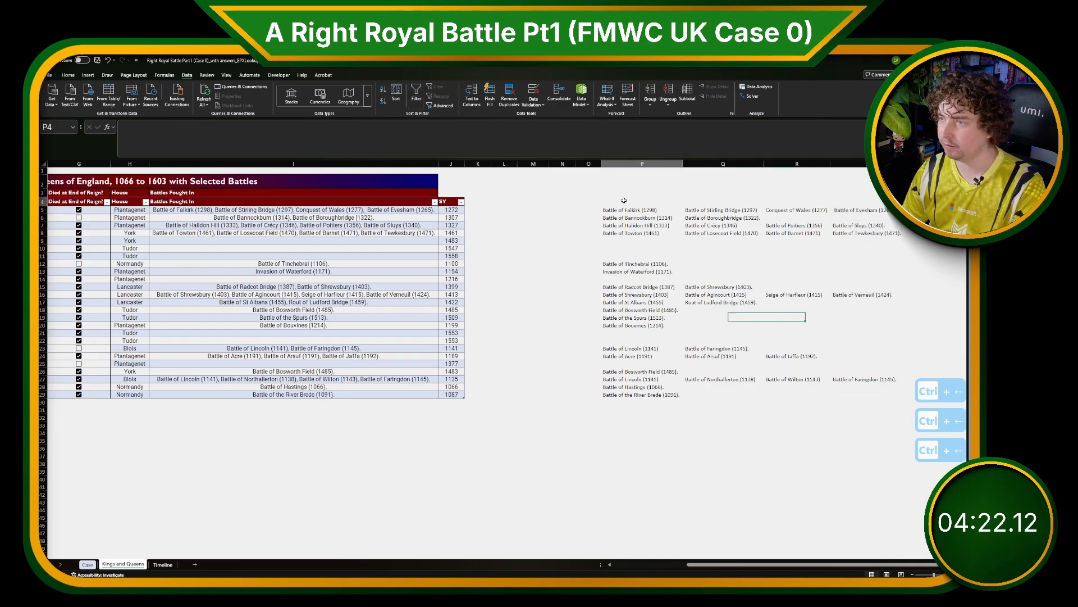
{"action": "type", "text": "0"}
{"action": "key", "text": "Tab"}
{"action": "type", "text": "1"}
{"action": "key", "text": "Tab"}
{"action": "type", "text": "2"}
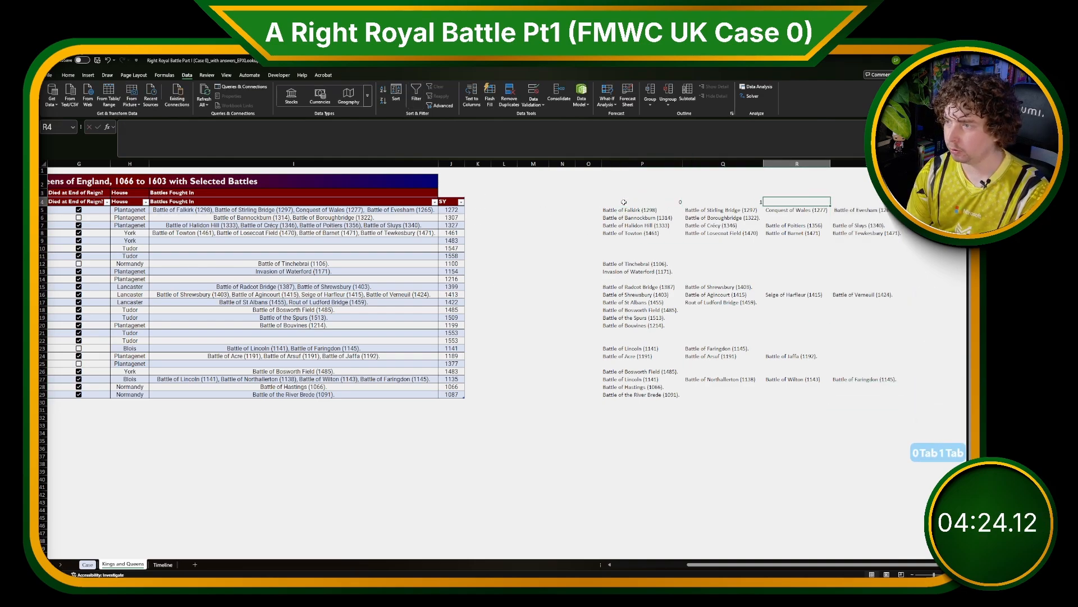
{"action": "key", "text": "Tab"}
{"action": "type", "text": "3"}
{"action": "key", "text": "Tab"}
{"action": "type", "text": "4"}
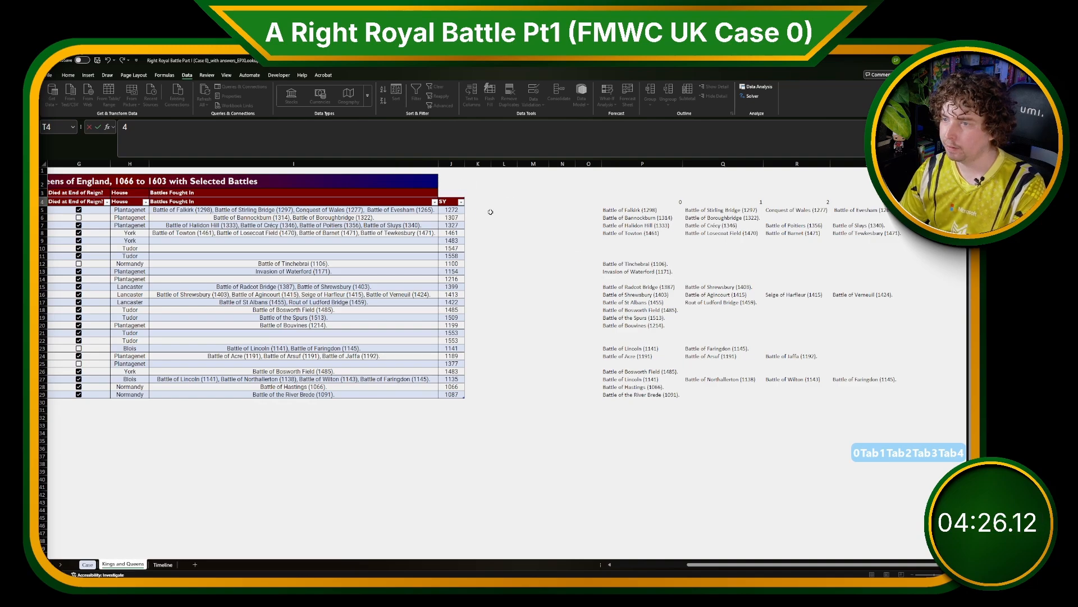
Examine the split battle cells for the first monarchs' rows.
{"action": "left_click", "coordinate": [470, 209]}
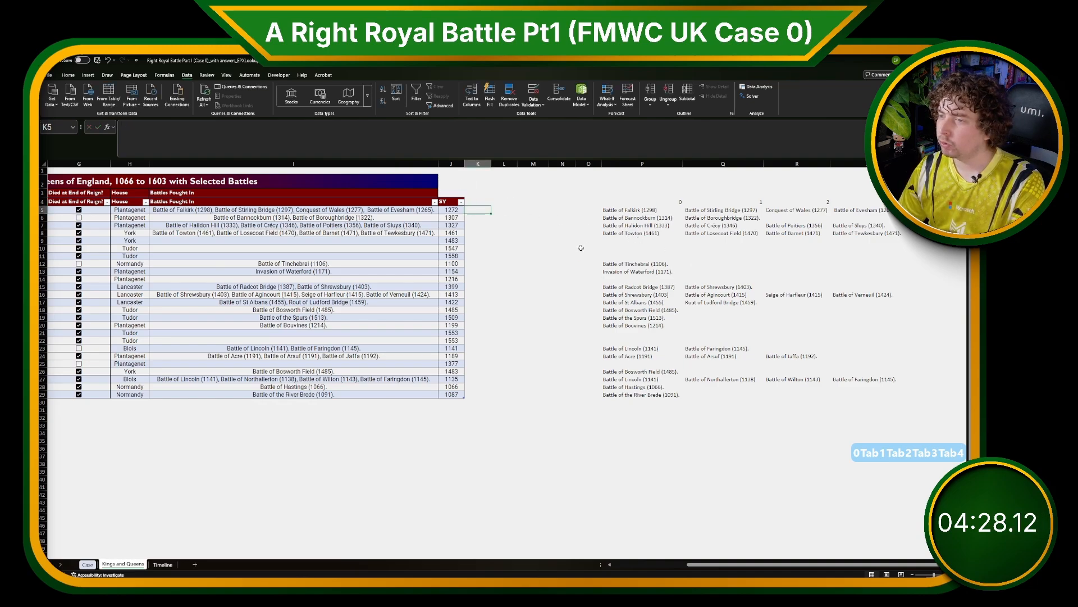
{"action": "left_click_drag", "start_coordinate": [622, 210], "coordinate": [882, 210]}
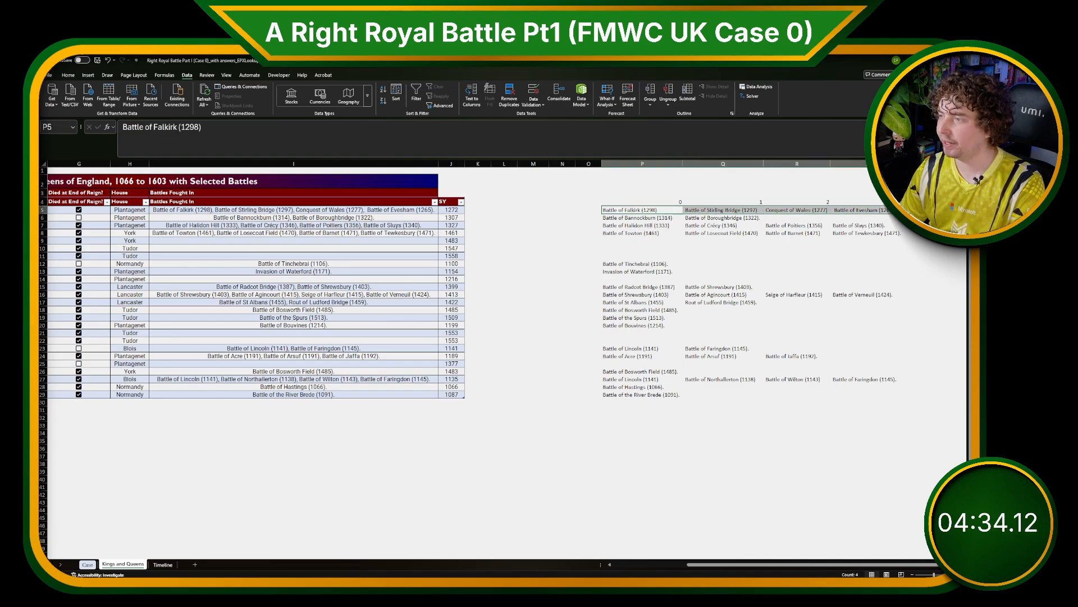
{"action": "left_click", "coordinate": [921, 210]}
{"action": "left_click", "coordinate": [640, 210]}
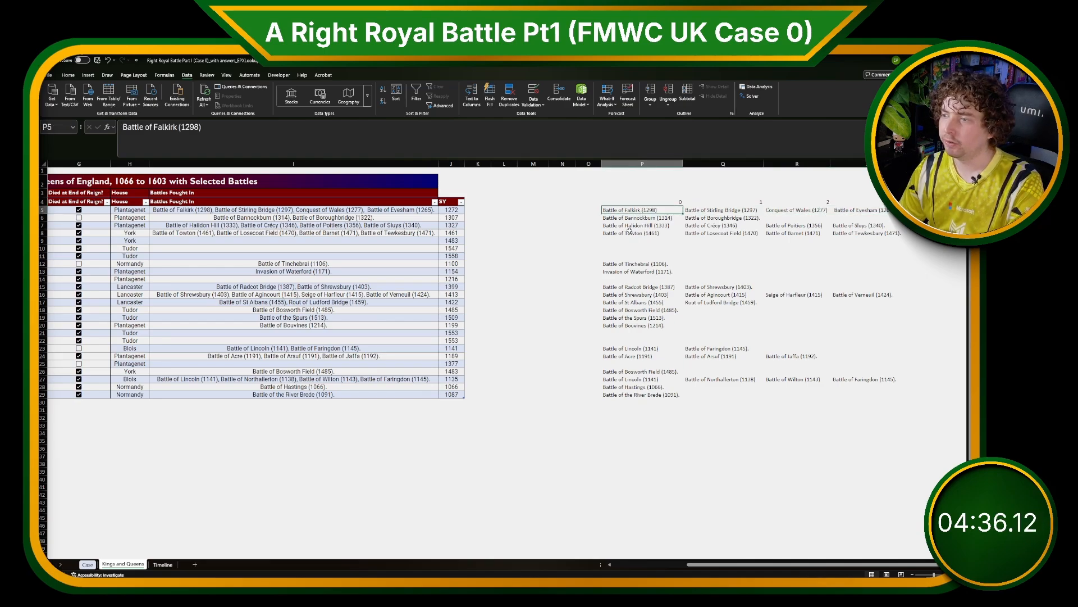
{"action": "left_click", "coordinate": [629, 240]}
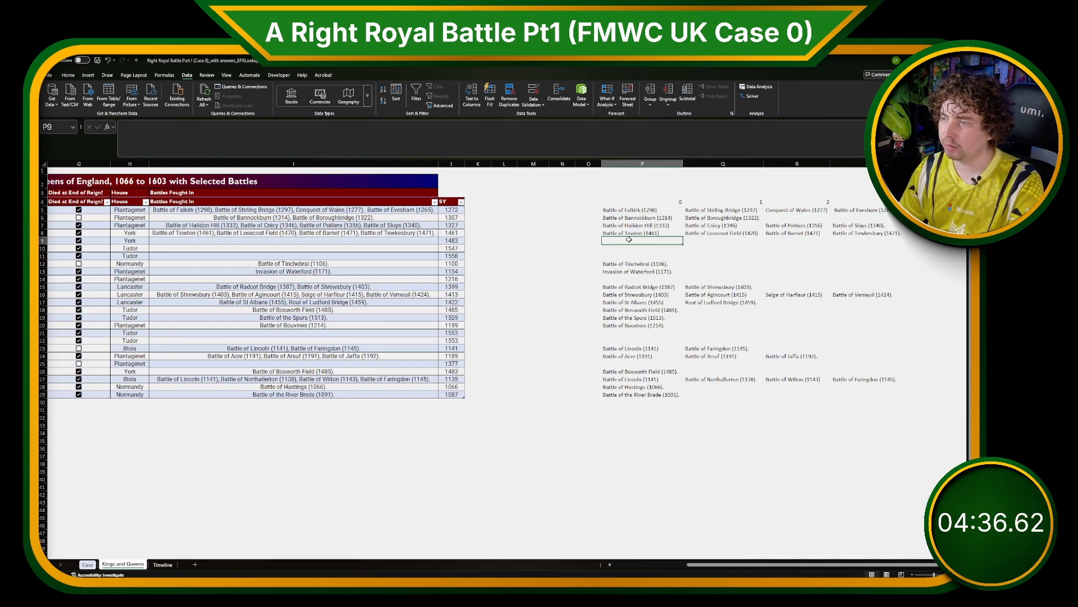
{"action": "left_click", "coordinate": [676, 202]}
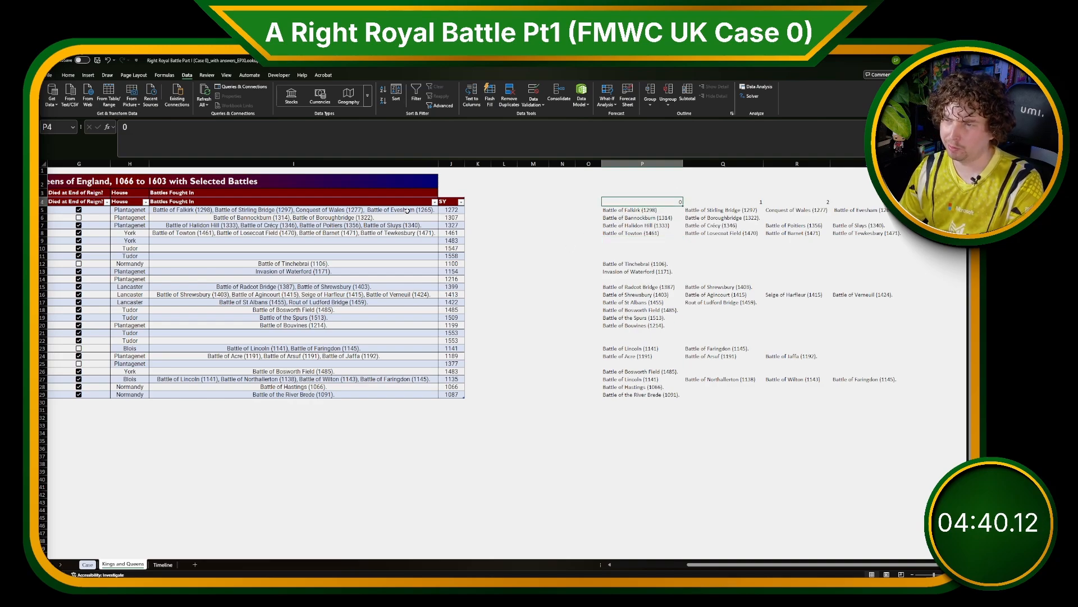
{"action": "left_click", "coordinate": [637, 248]}
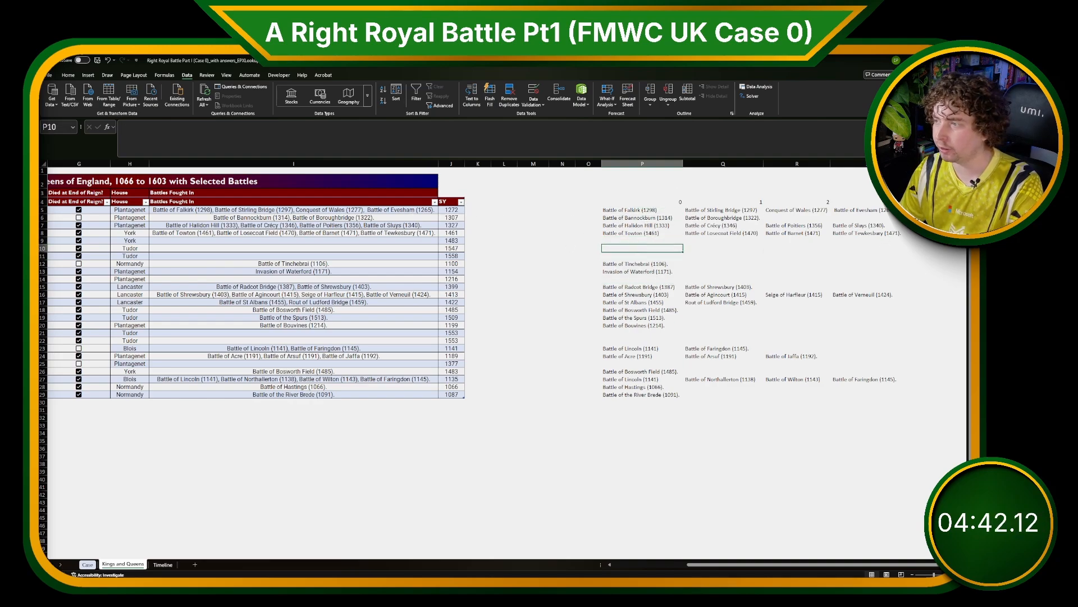
{"action": "left_click_drag", "start_coordinate": [923, 210], "coordinate": [924, 233]}
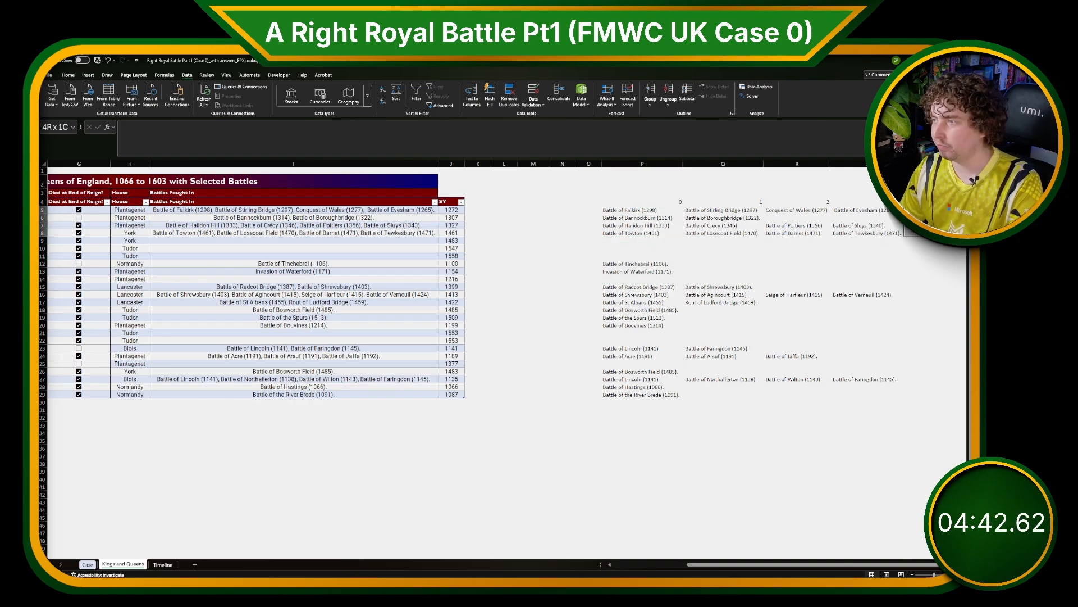
Add a new table column headed #B beside the SY column.
{"action": "left_click", "coordinate": [481, 203]}
{"action": "type", "text": "#B"}
{"action": "key", "text": "Return"}
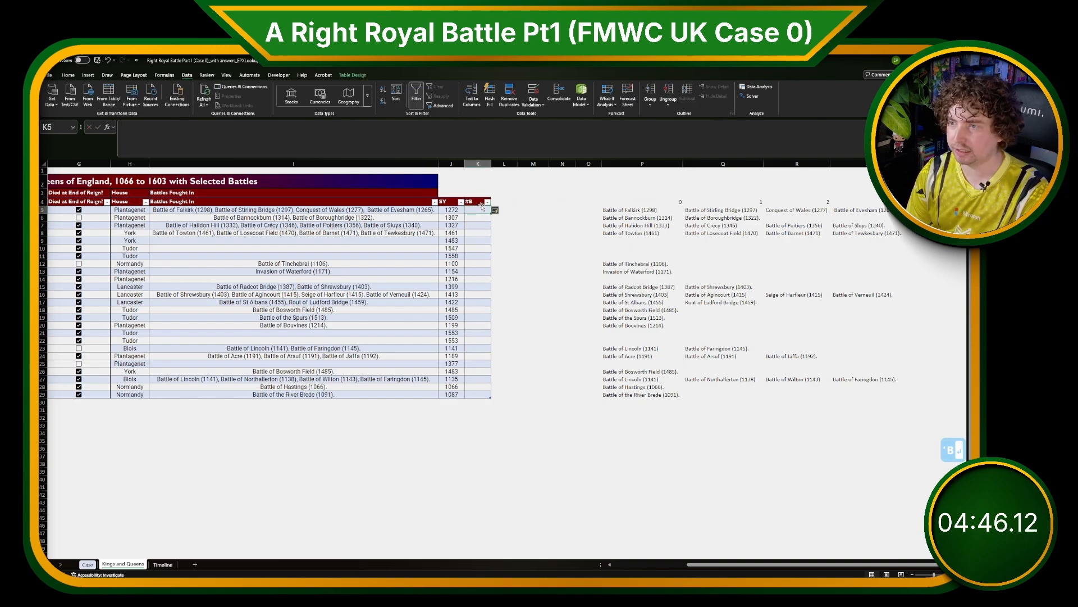
Count each monarch's battles in the #B column with =XLOOKUP($K$2,P5:T5,$P$4:$T$4), returning the first blank split column's number.
{"action": "type", "text": "="}
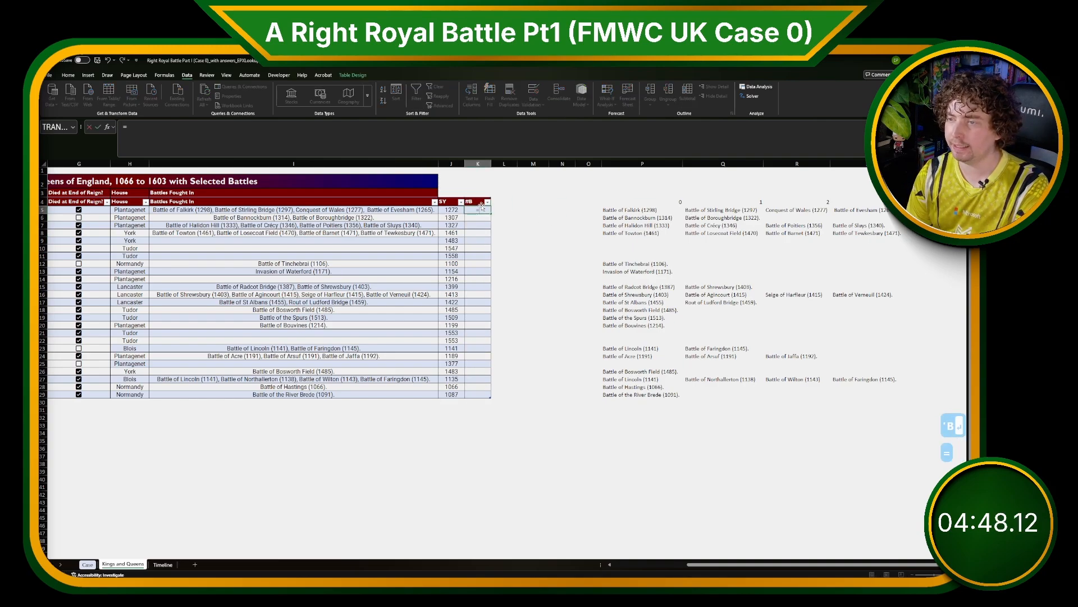
{"action": "type", "text": "XLOOKUP("}
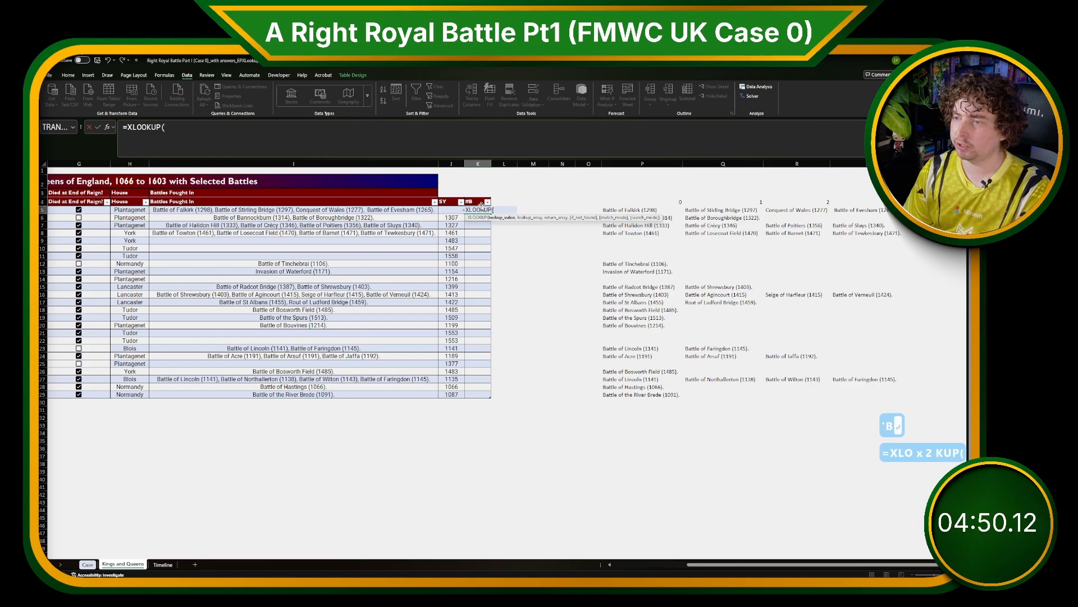
{"action": "left_click", "coordinate": [482, 202]}
{"action": "key", "text": "Up"}
{"action": "key", "text": "Up"}
{"action": "key", "text": "Up"}
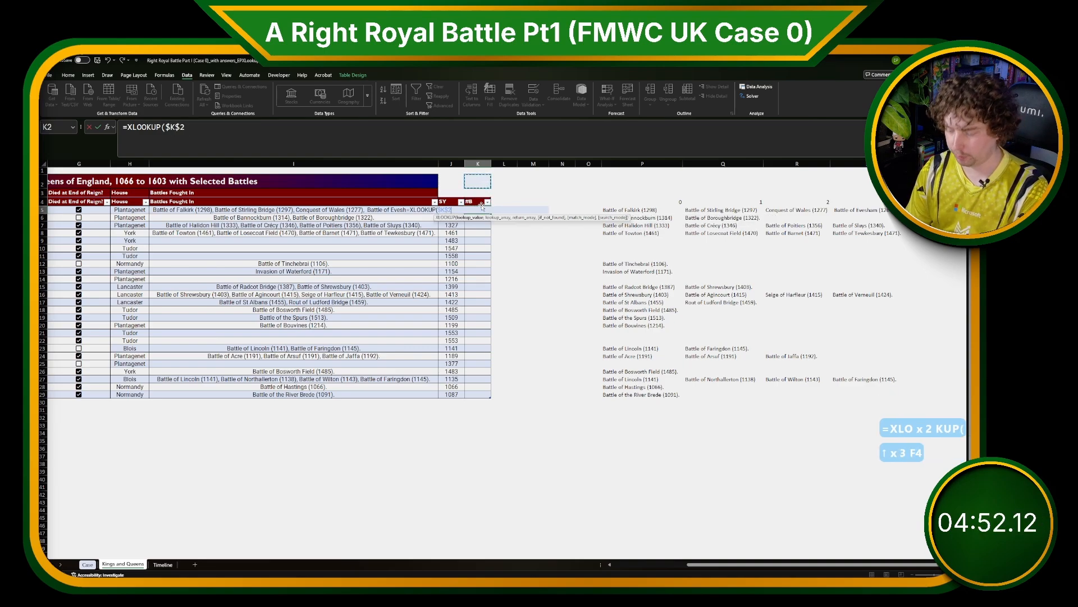
{"action": "type", "text": ","}
{"action": "mouse_move", "coordinate": [642, 209]}
{"action": "left_mouse_down"}
{"action": "mouse_move", "coordinate": [921, 211]}
{"action": "mouse_move", "coordinate": [920, 202]}
{"action": "mouse_move", "coordinate": [644, 203]}
{"action": "left_mouse_up"}
{"action": "type", "text": ","}
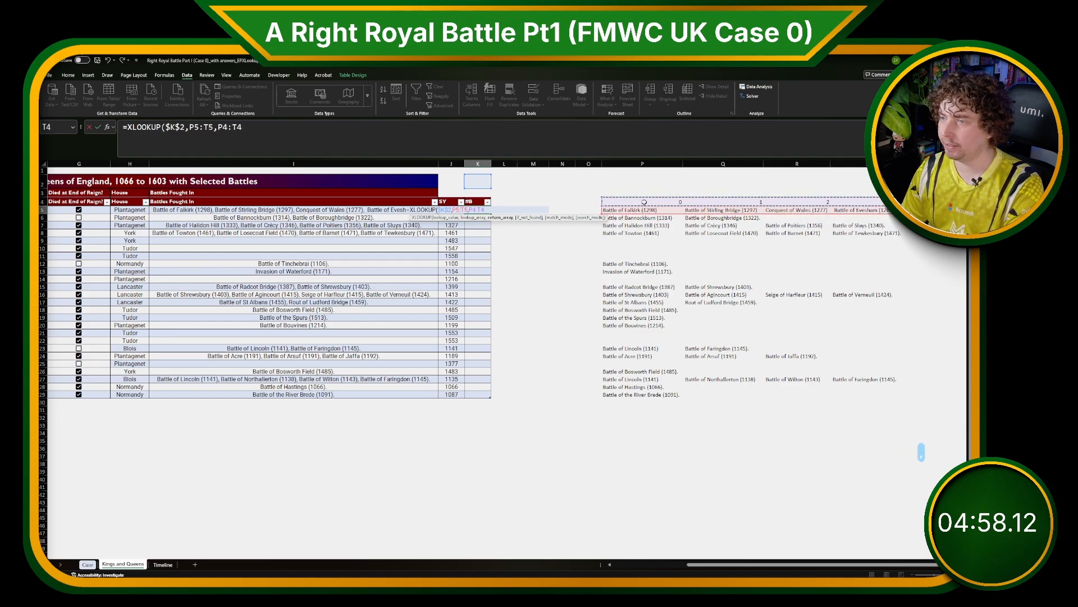
{"action": "key", "text": "F4"}
{"action": "key", "text": "Return"}
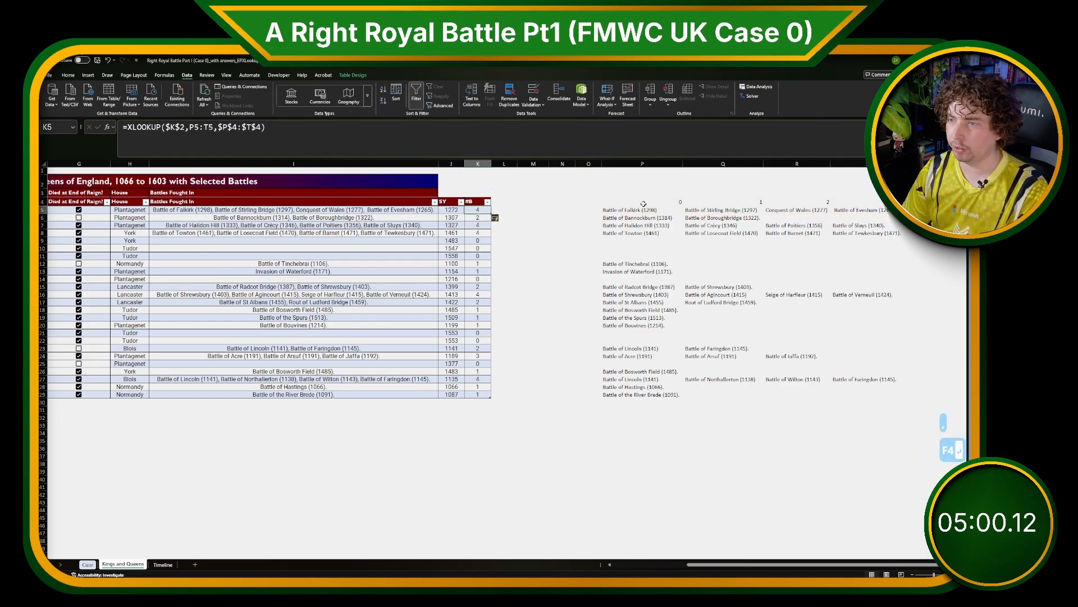
On the Case sheet, enter =XLOOKUP(G99,D[Monarch],D['#B]) in H99 to look up the battle count.
{"action": "left_click", "coordinate": [87, 565]}
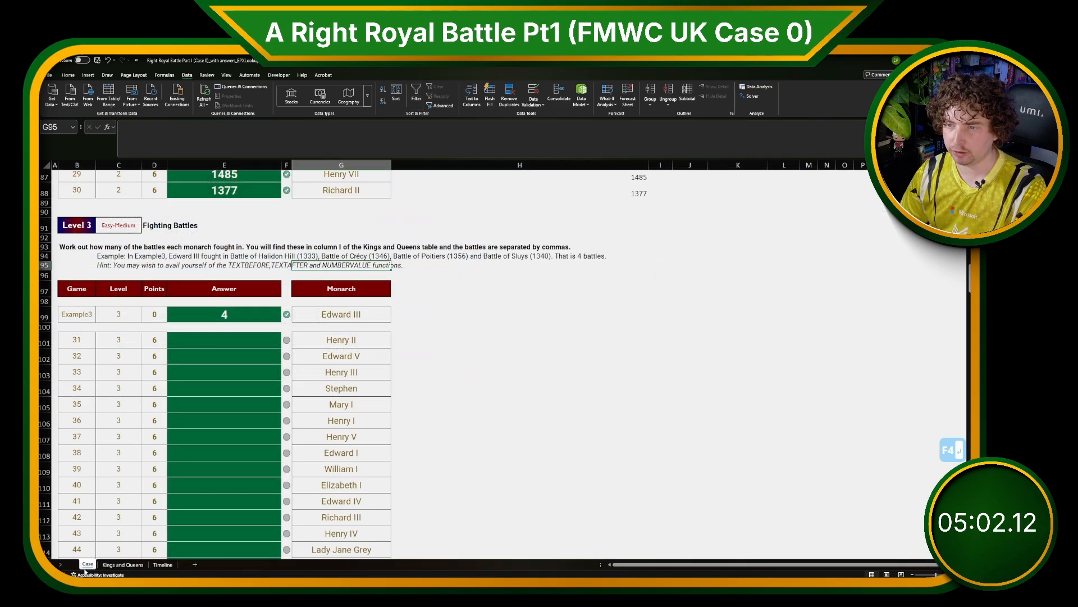
{"action": "left_click", "coordinate": [426, 313]}
{"action": "type", "text": "=XLOO"}
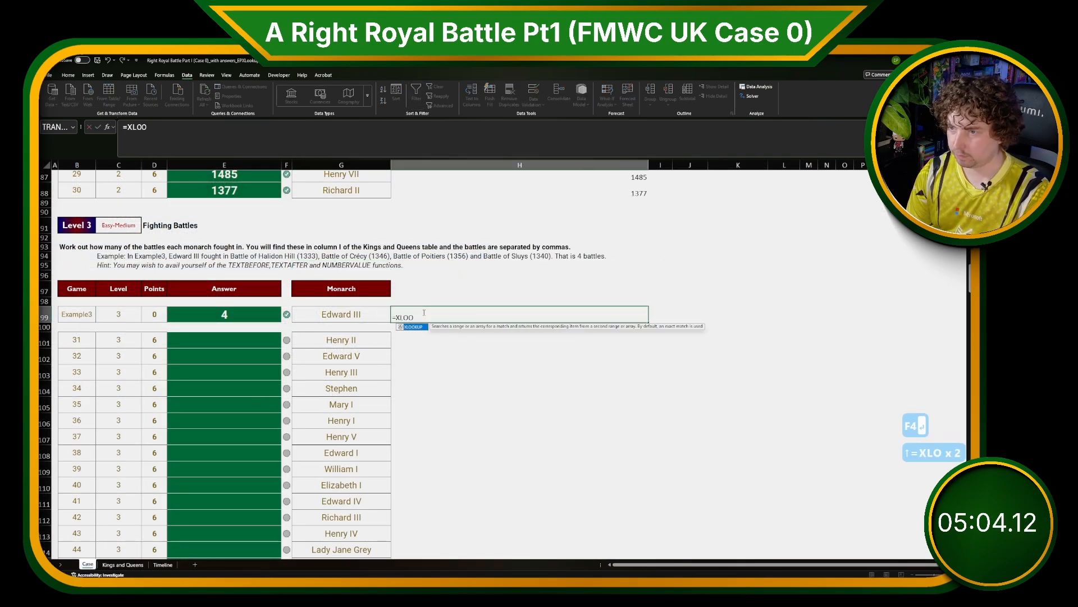
{"action": "type", "text": "KUP()"}
{"action": "key", "text": "BackSpace"}
{"action": "key", "text": "Left"}
{"action": "type", "text": ",,"}
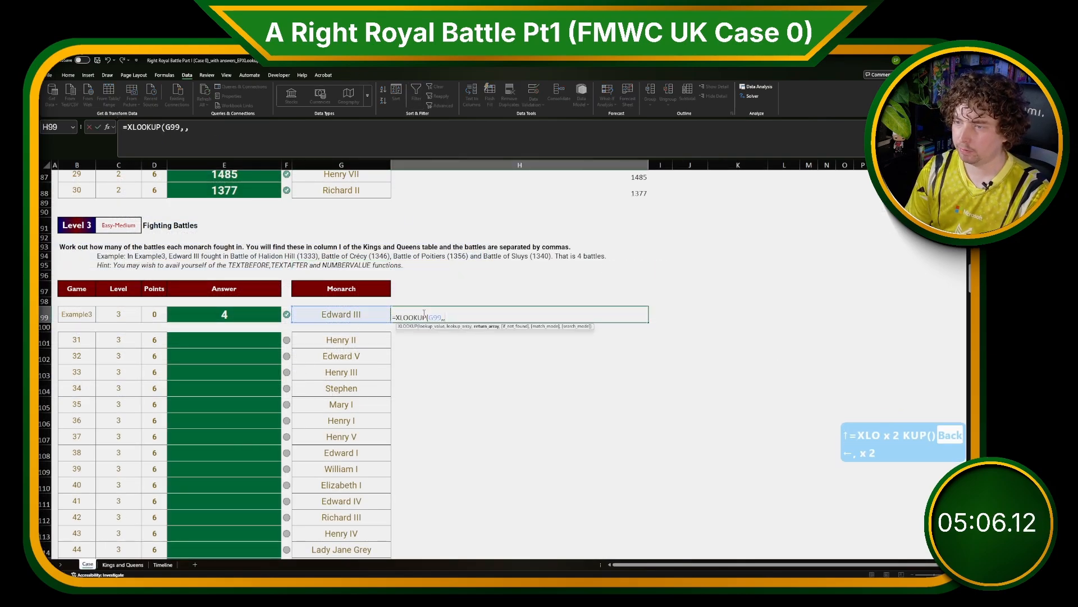
{"action": "key", "text": "BackSpace"}
{"action": "type", "text": "D[Monarch"}
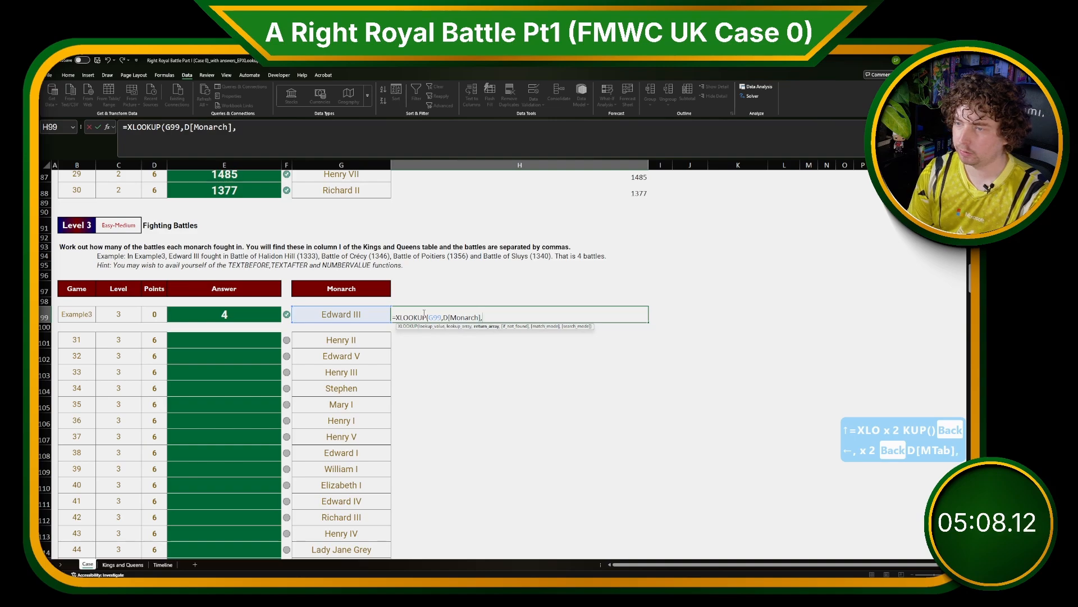
{"action": "type", "text": "D[#"}
{"action": "key", "text": "Tab"}
{"action": "type", "text": "]"}
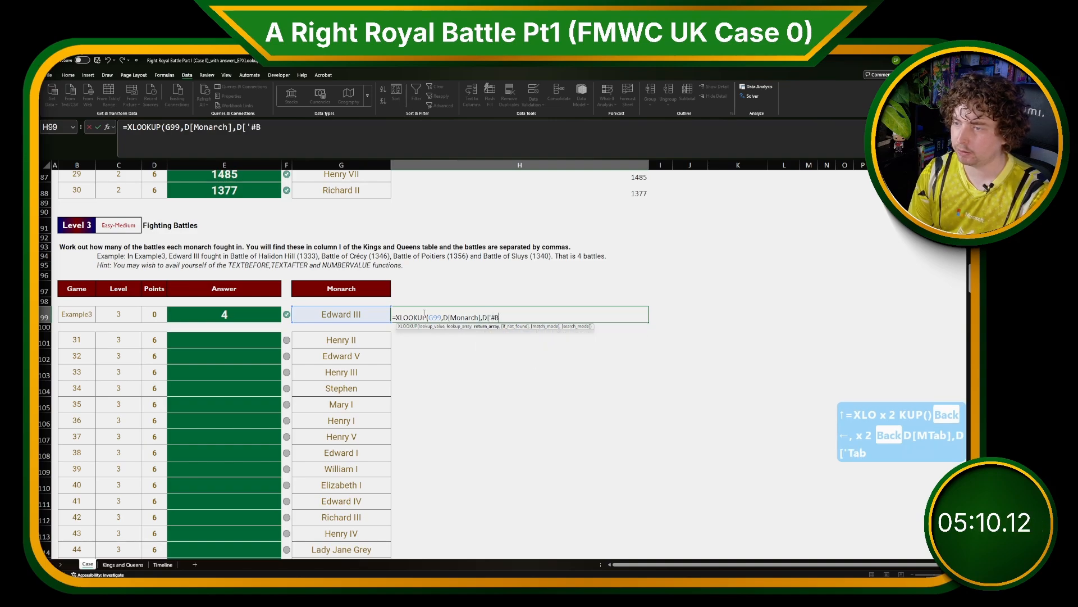
{"action": "key", "text": "Return"}
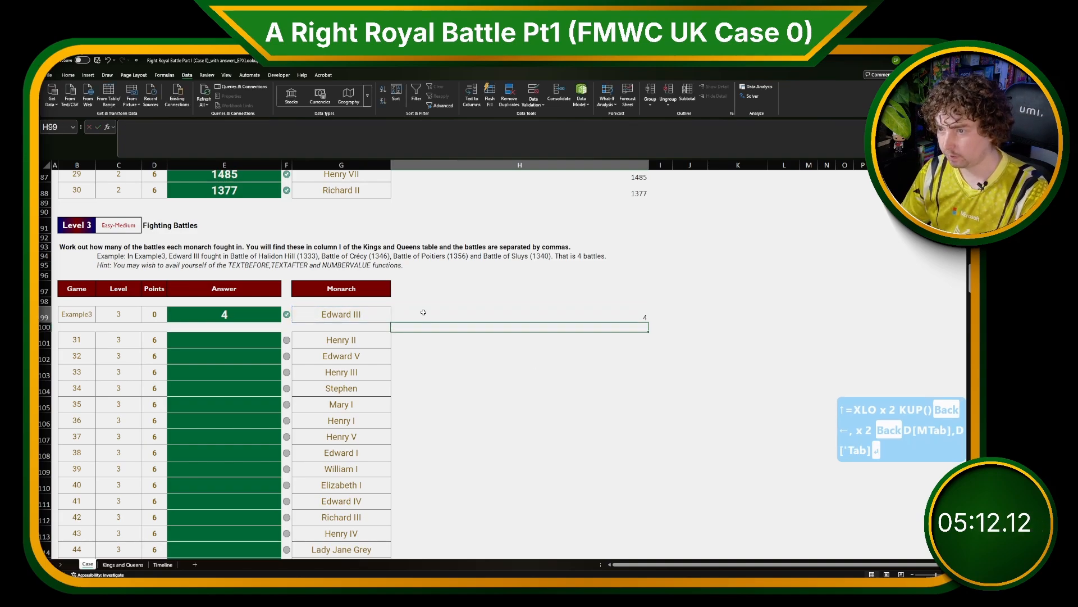
Try extending the lookup value to the range G99:G152.
{"action": "left_click", "coordinate": [423, 313]}
{"action": "left_click", "coordinate": [251, 128]}
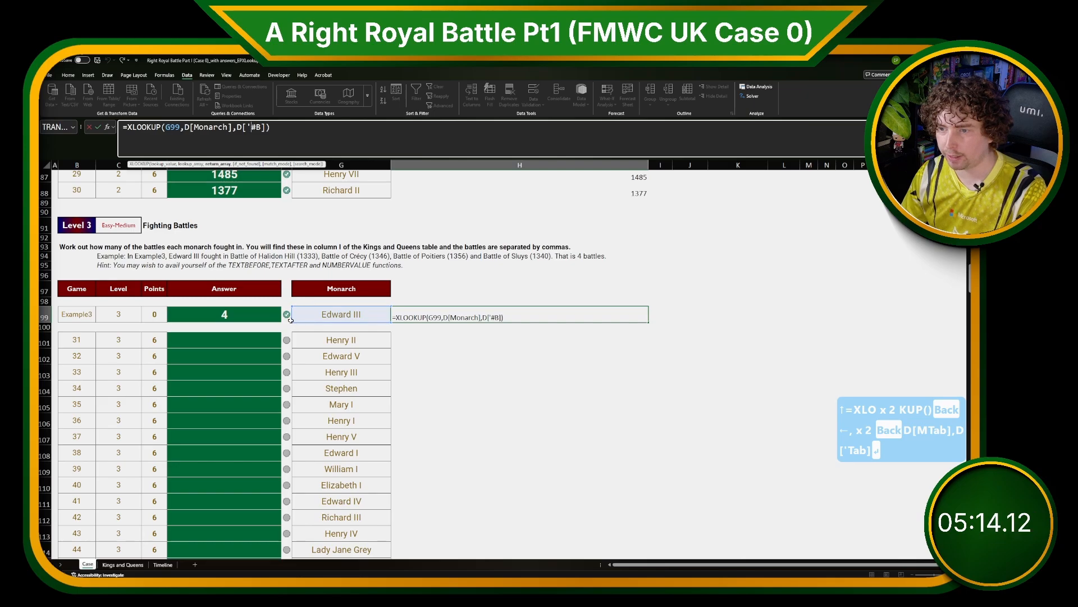
{"action": "left_click_drag", "start_coordinate": [292, 321], "coordinate": [340, 139]}
{"action": "key", "text": "Return"}
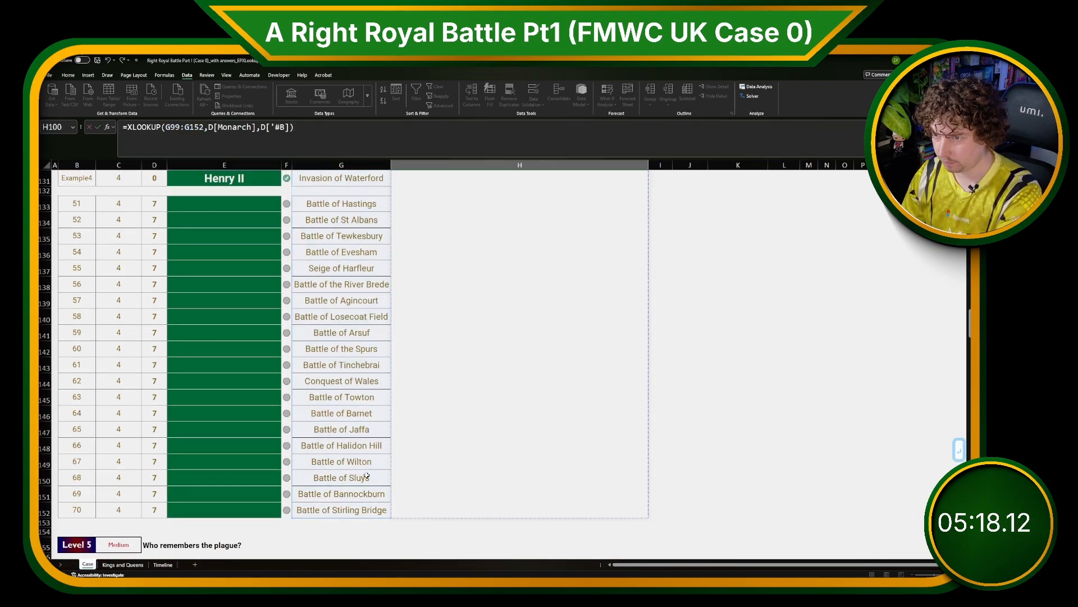
{"action": "scroll", "coordinate": [373, 419], "scroll_direction": "down", "scroll_amount": 1}
{"action": "scroll", "coordinate": [373, 419], "scroll_direction": "up", "scroll_amount": 1}
{"action": "scroll", "coordinate": [375, 415], "scroll_direction": "down", "scroll_amount": 1}
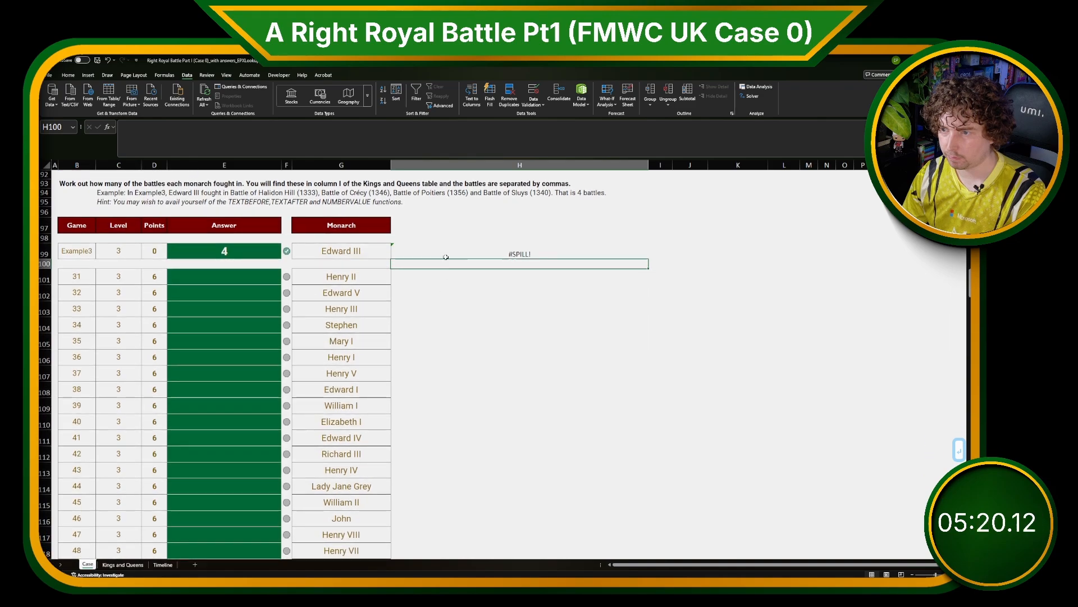
Change the lookup value range to G99:G120 so counts spill for all Level 3 monarchs.
{"action": "left_click", "coordinate": [443, 253]}
{"action": "left_click", "coordinate": [337, 131]}
{"action": "scroll", "coordinate": [197, 179], "scroll_direction": "down", "scroll_amount": 3}
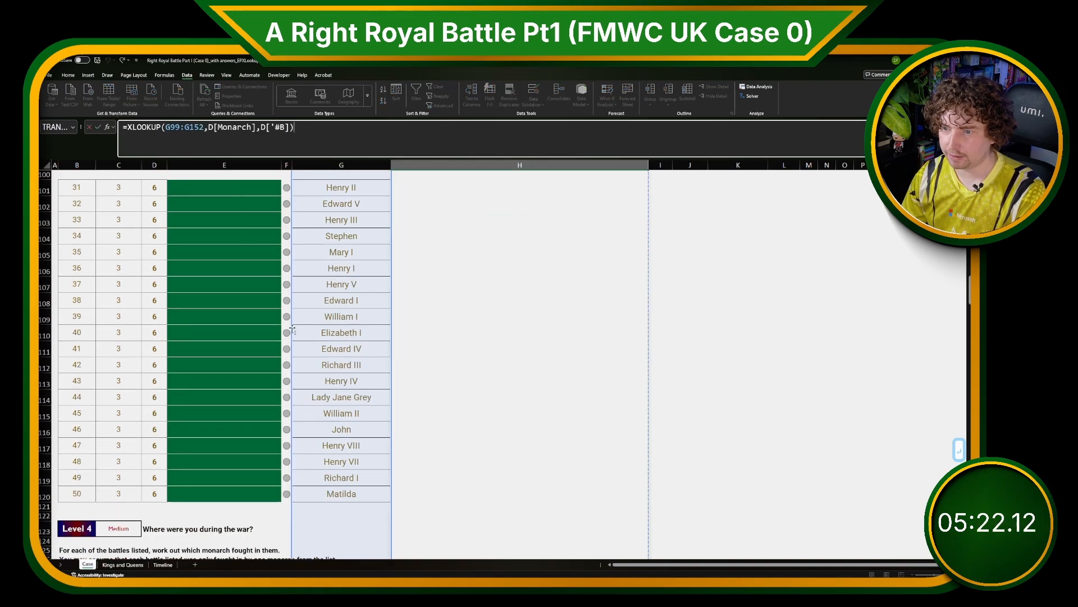
{"action": "left_click", "coordinate": [200, 128]}
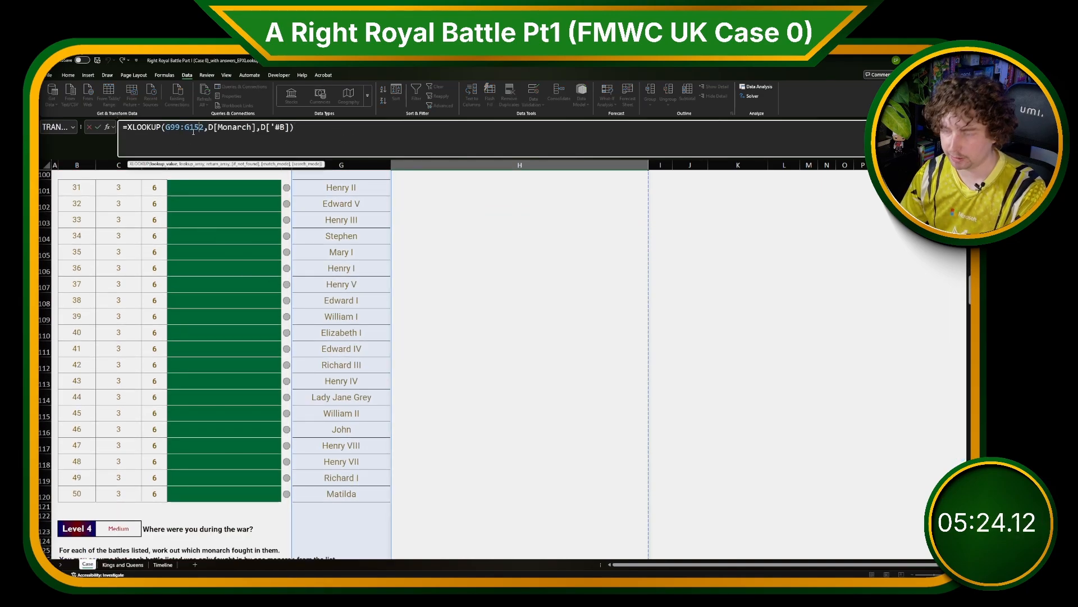
{"action": "key", "text": "BackSpace"}
{"action": "type", "text": "0"}
{"action": "key", "text": "Return"}
{"action": "key", "text": "Up"}
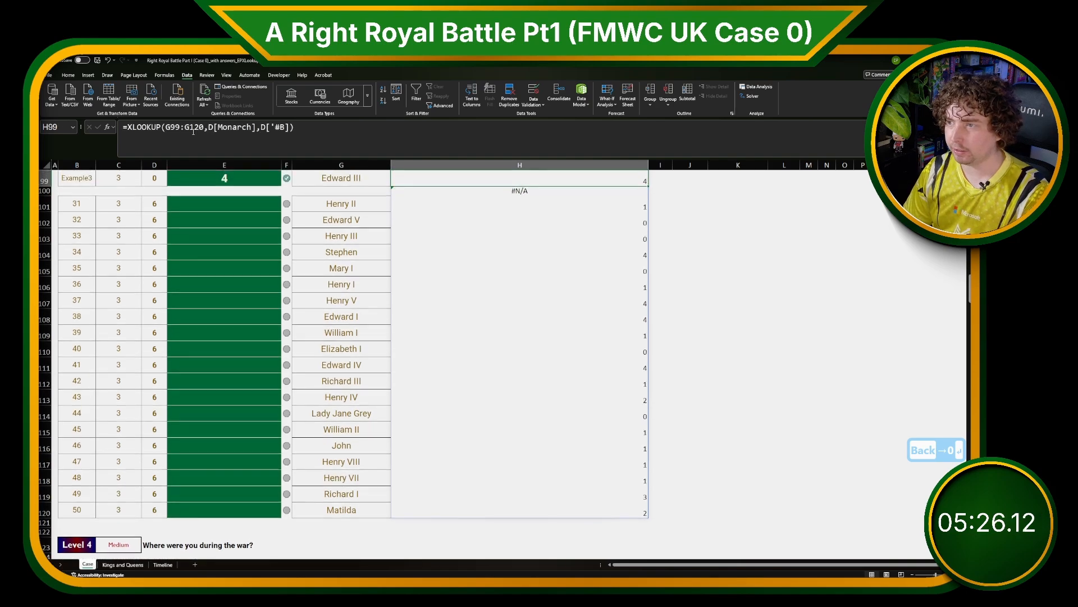
Fill the Level 3 answers from E101 with =H101:H120.
{"action": "key", "text": "Down"}
{"action": "key", "text": "Down"}
{"action": "key", "text": "Left"}
{"action": "key", "text": "Left"}
{"action": "key", "text": "Left"}
{"action": "type", "text": "="}
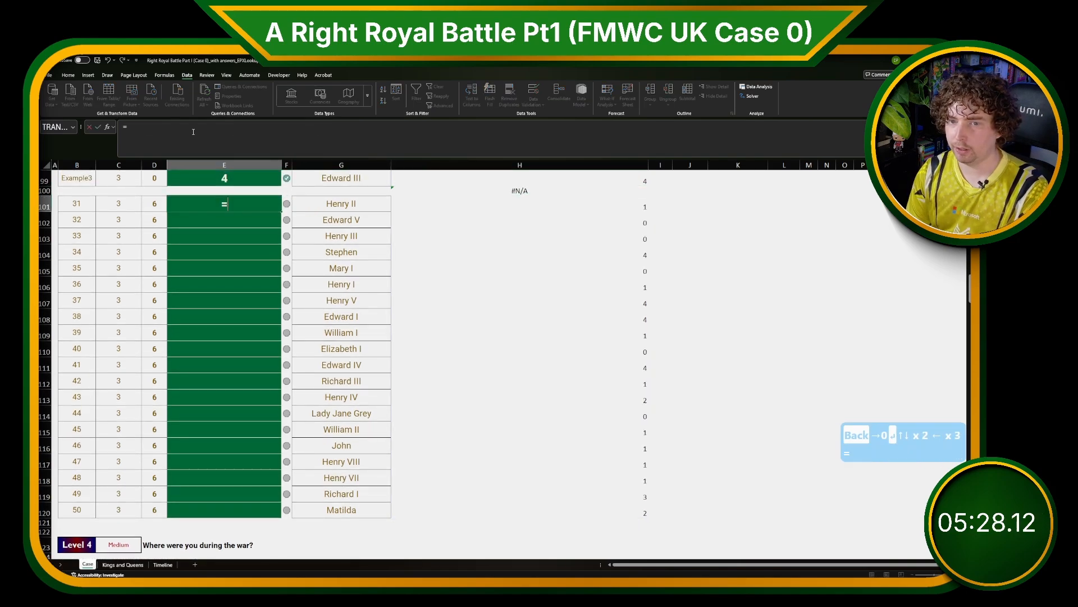
{"action": "key", "text": "Right"}
{"action": "key", "text": "ctrl+shift+Down"}
{"action": "key", "text": "ctrl+shift+Left"}
{"action": "key", "text": "shift+Right"}
{"action": "key", "text": "shift+Right"}
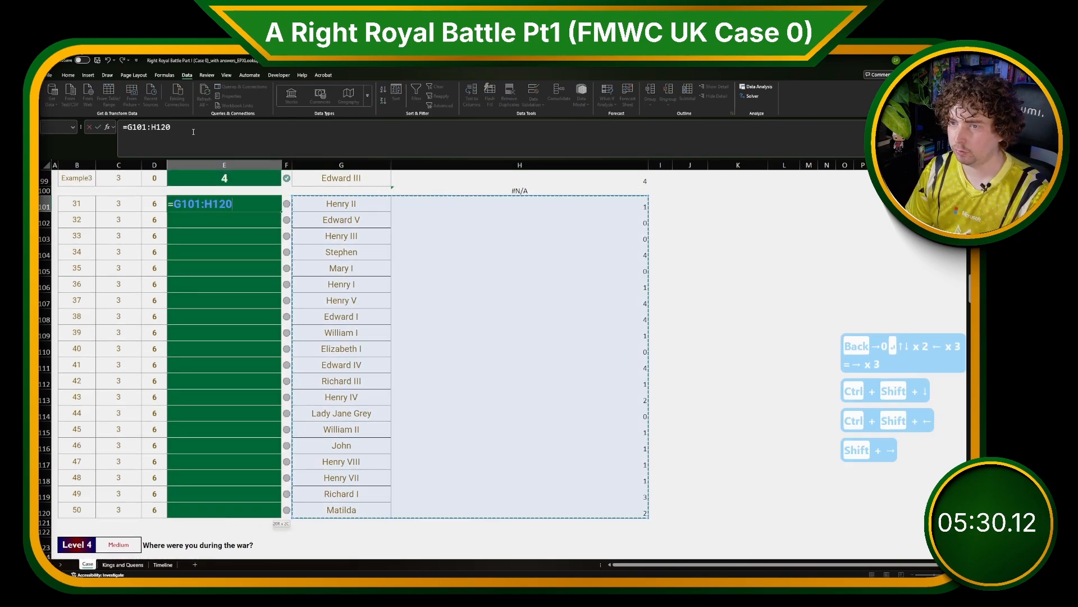
{"action": "key", "text": "Return"}
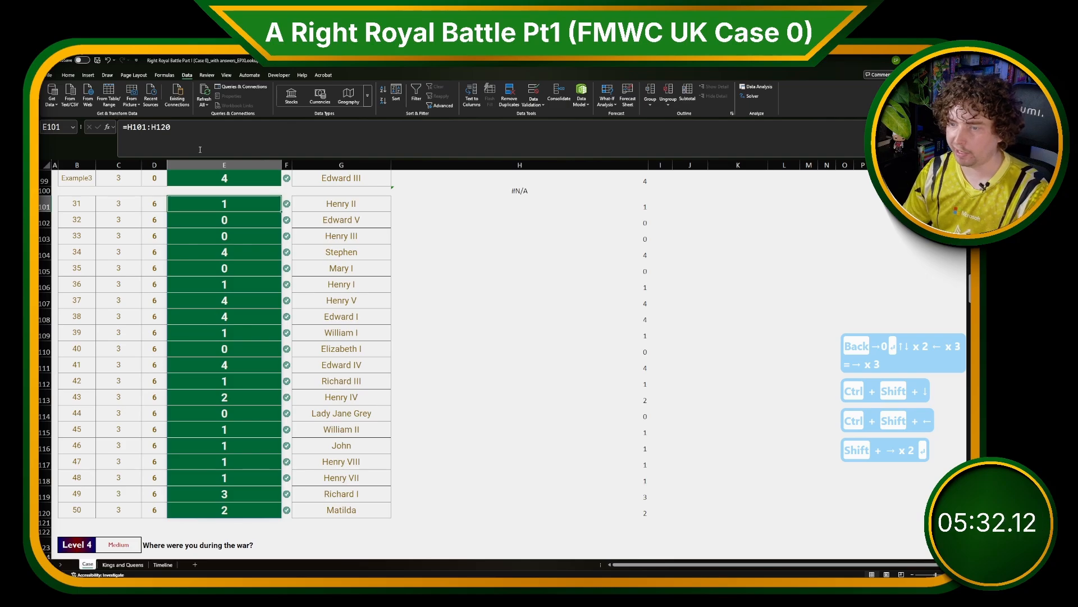
Copy the split battle columns from the Kings and Queens sheet and paste them below the table starting at C33.
{"action": "scroll", "coordinate": [376, 343], "scroll_direction": "down", "scroll_amount": 6}
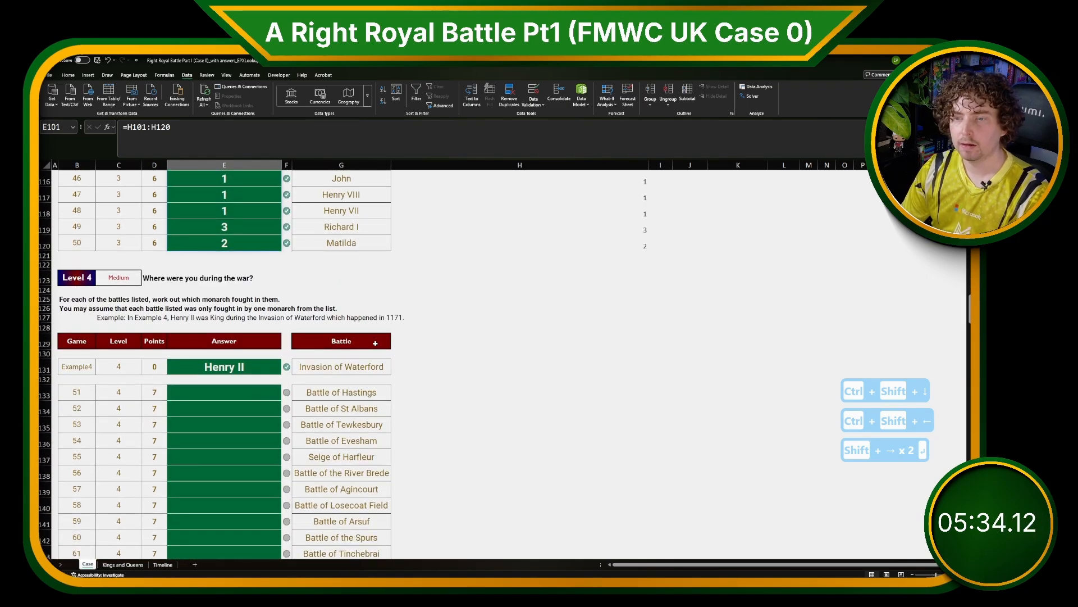
{"action": "scroll", "coordinate": [376, 343], "scroll_direction": "down", "scroll_amount": 1}
{"action": "left_click", "coordinate": [130, 277]}
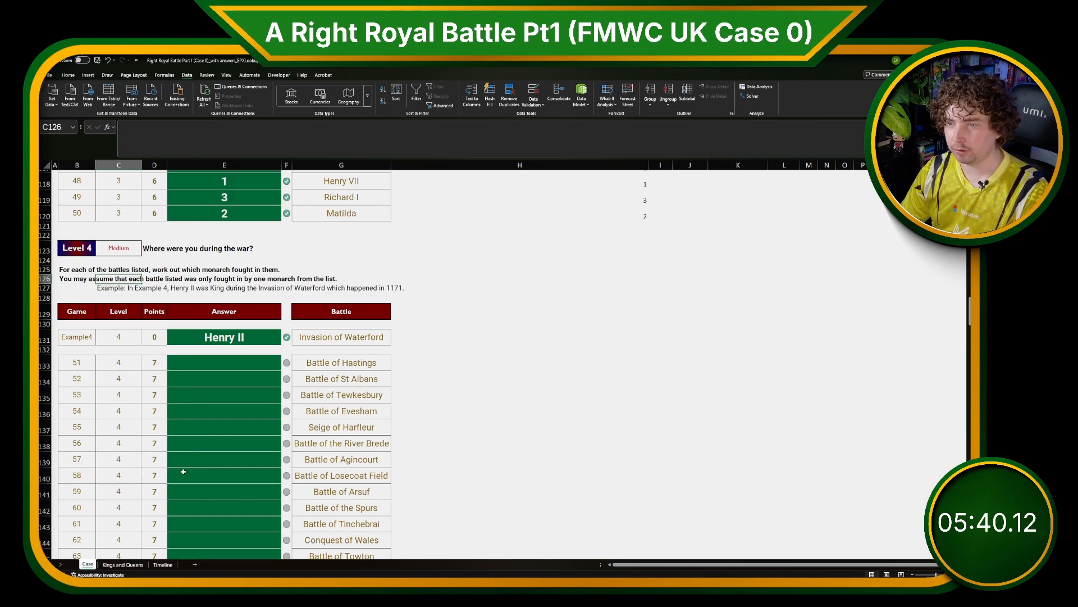
{"action": "left_click", "coordinate": [136, 566]}
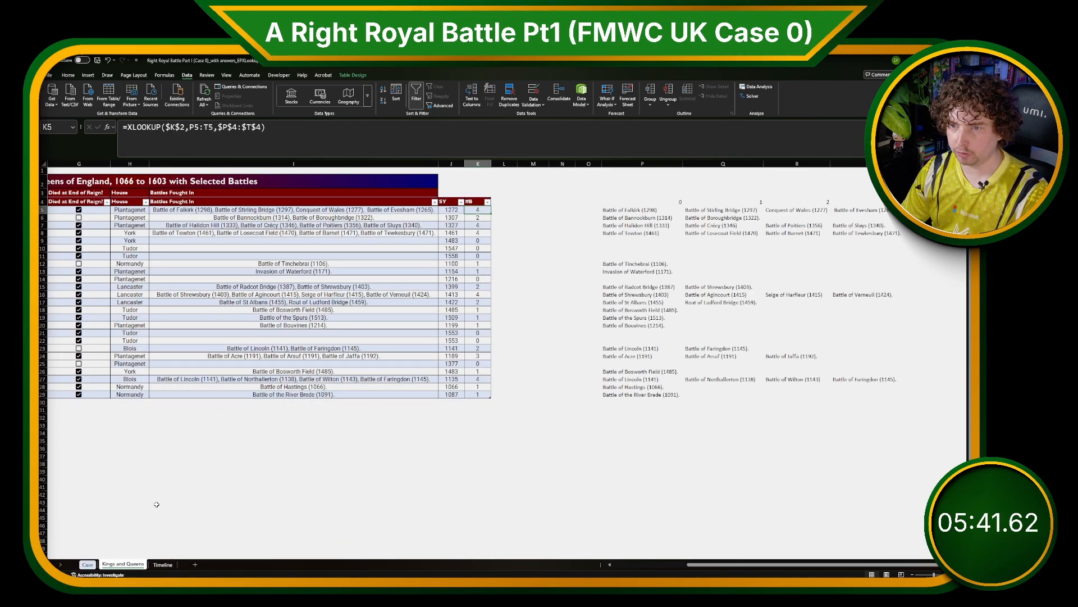
{"action": "left_click", "coordinate": [545, 409]}
{"action": "left_click_drag", "start_coordinate": [637, 211], "coordinate": [868, 405]}
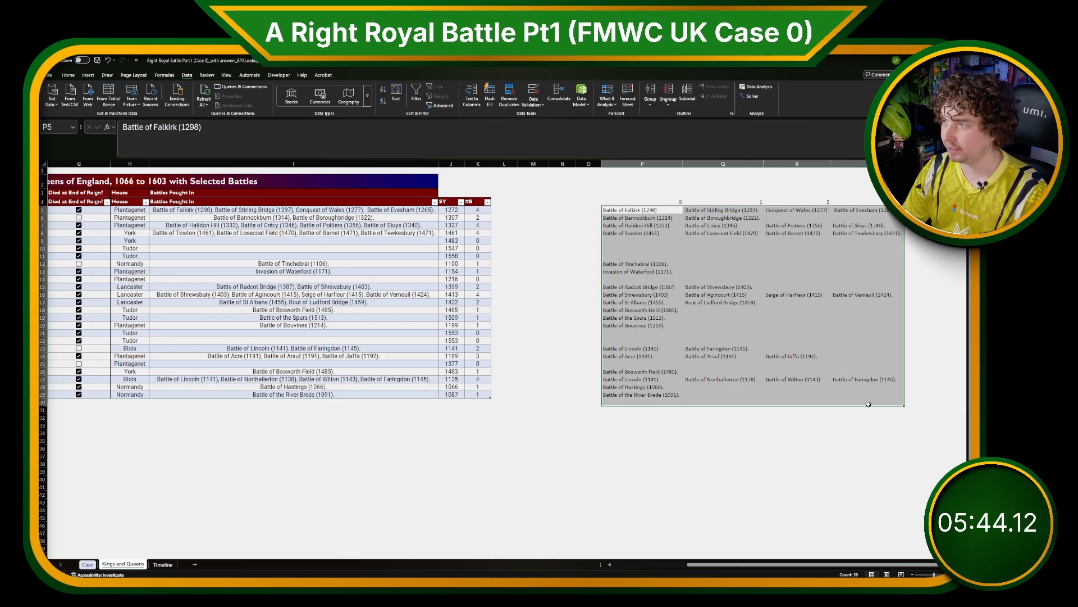
{"action": "key", "text": "ctrl+c"}
{"action": "scroll", "coordinate": [871, 456], "scroll_direction": "left", "scroll_amount": 3}
{"action": "left_click", "coordinate": [138, 435]}
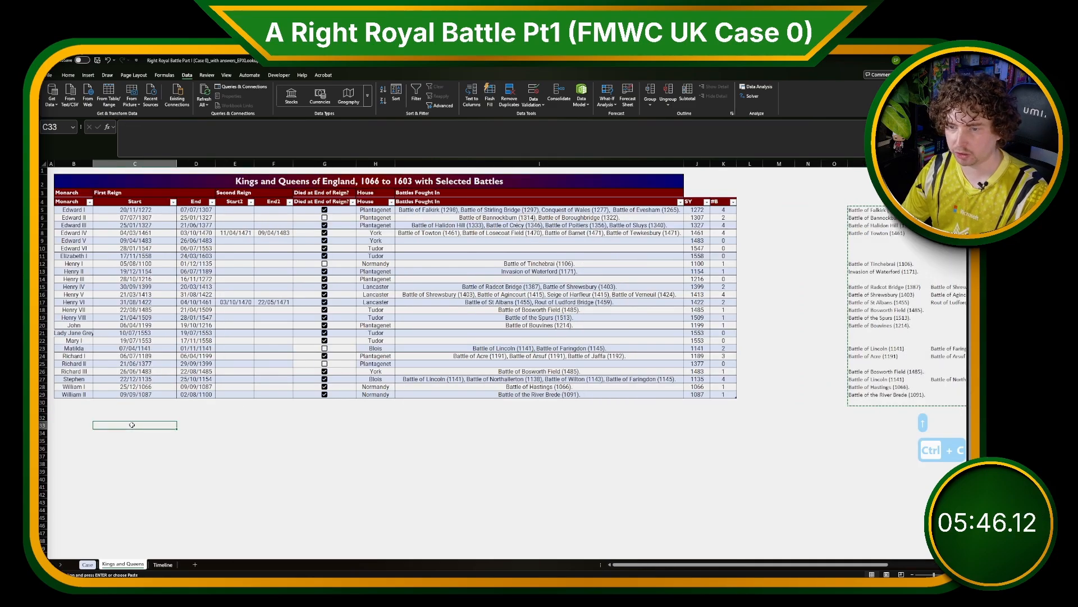
{"action": "key", "text": "ctrl+v"}
Copy the monarch names and paste them as values in column B beside the pasted battles.
{"action": "left_click_drag", "start_coordinate": [74, 210], "coordinate": [66, 394]}
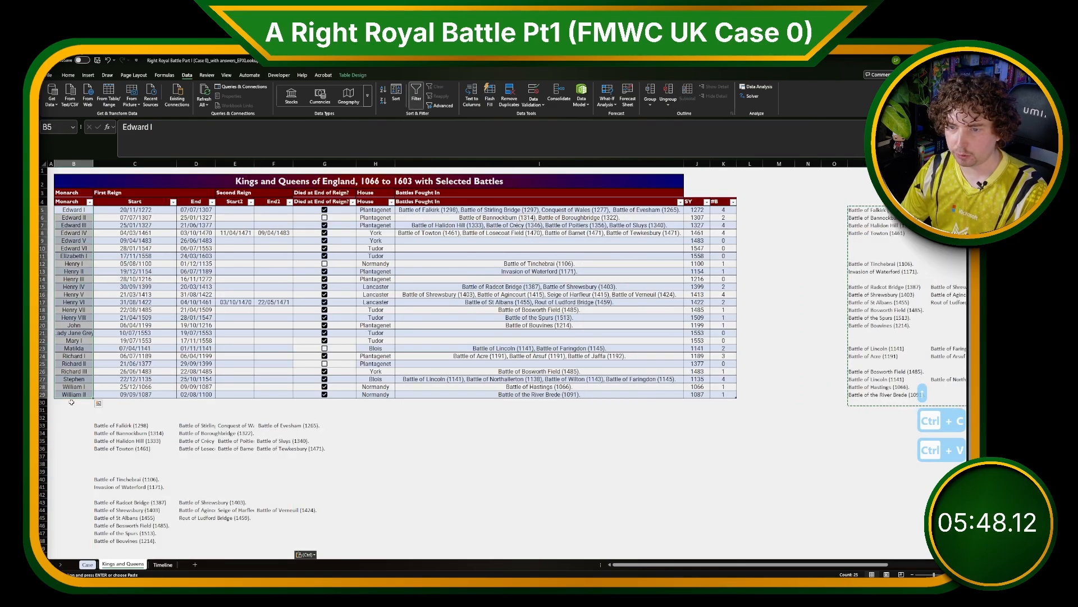
{"action": "key", "text": "ctrl+c"}
{"action": "left_click", "coordinate": [74, 425]}
{"action": "key", "text": "ctrl+shift+v"}
Try moving the second and later battle columns beneath the pasted battle list, then undo it.
{"action": "scroll", "coordinate": [148, 408], "scroll_direction": "down", "scroll_amount": 4}
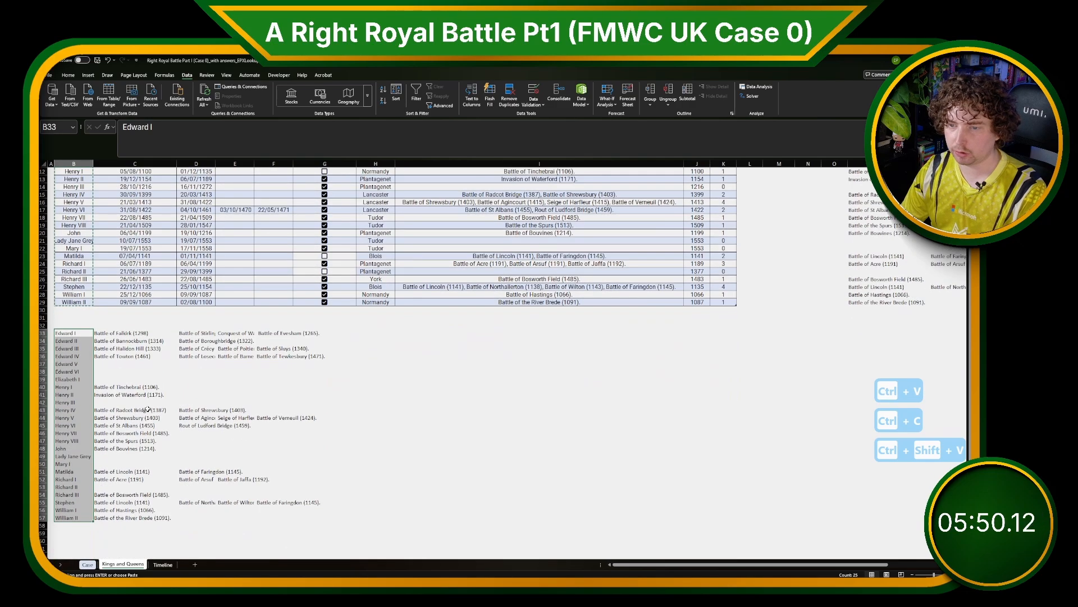
{"action": "left_click", "coordinate": [196, 409]}
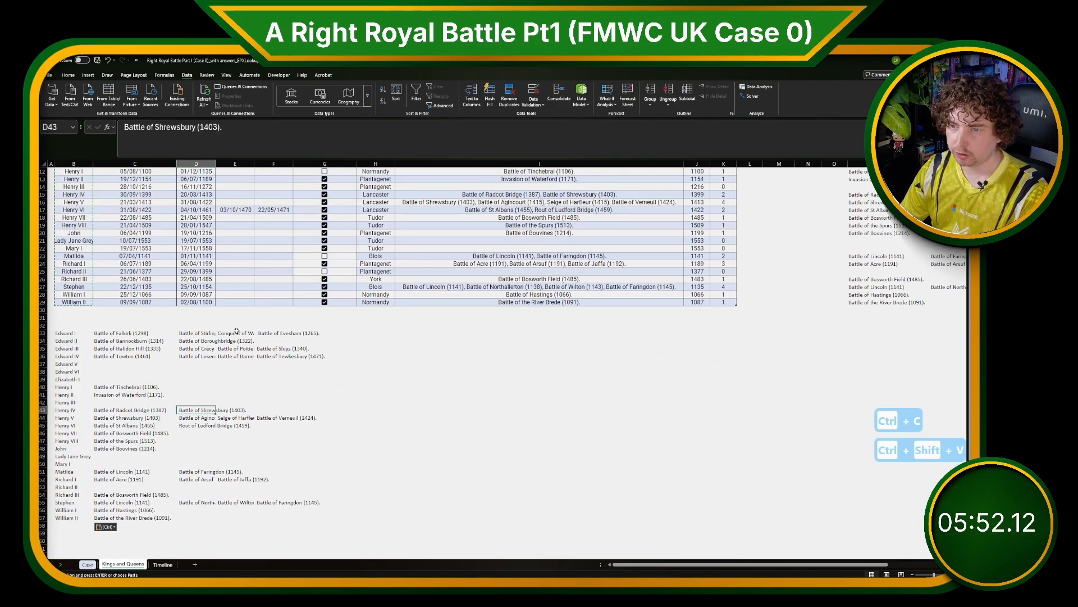
{"action": "left_click_drag", "start_coordinate": [236, 332], "coordinate": [281, 525]}
{"action": "key", "text": "ctrl+x"}
{"action": "left_click", "coordinate": [135, 532]}
{"action": "key", "text": "ctrl+v"}
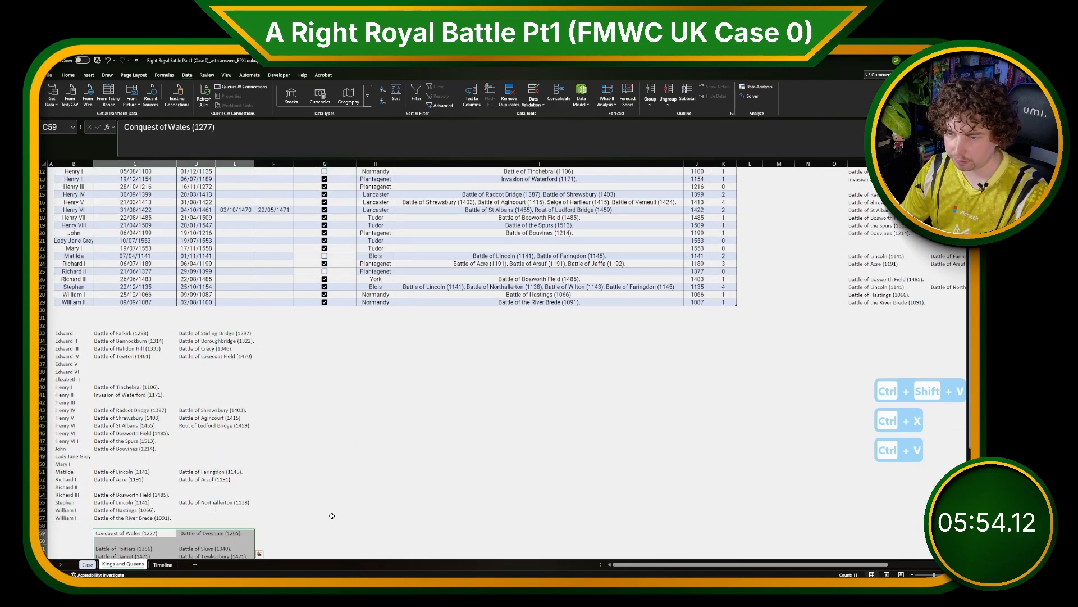
{"action": "key", "text": "ctrl+z"}
Highlight the first pasted row yellow and the last pasted row green.
{"action": "left_click", "coordinate": [401, 464]}
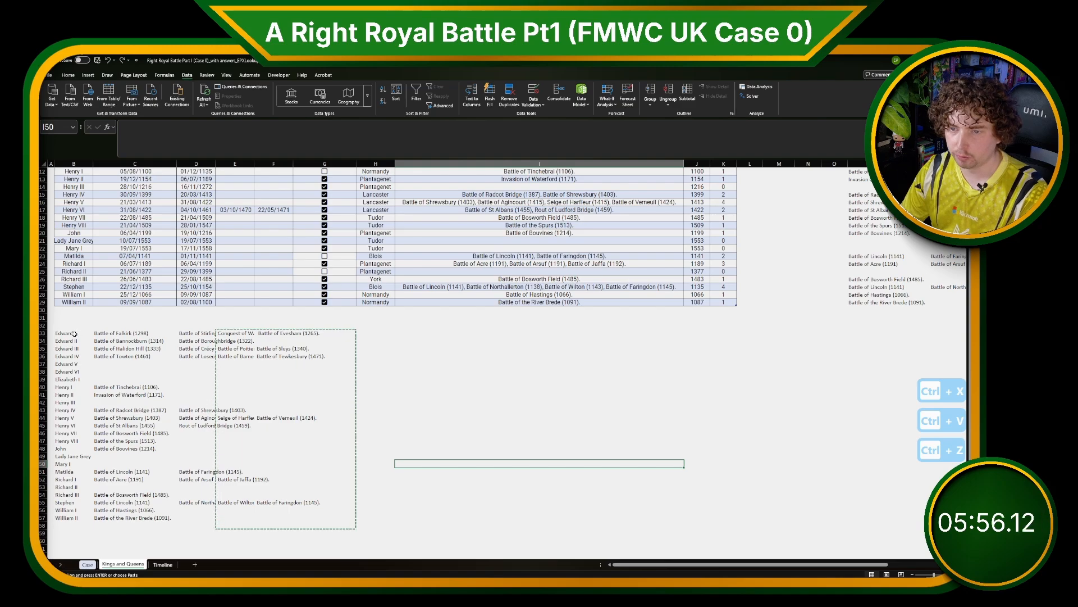
{"action": "left_click_drag", "start_coordinate": [73, 334], "coordinate": [337, 333]}
{"action": "left_click", "coordinate": [68, 75]}
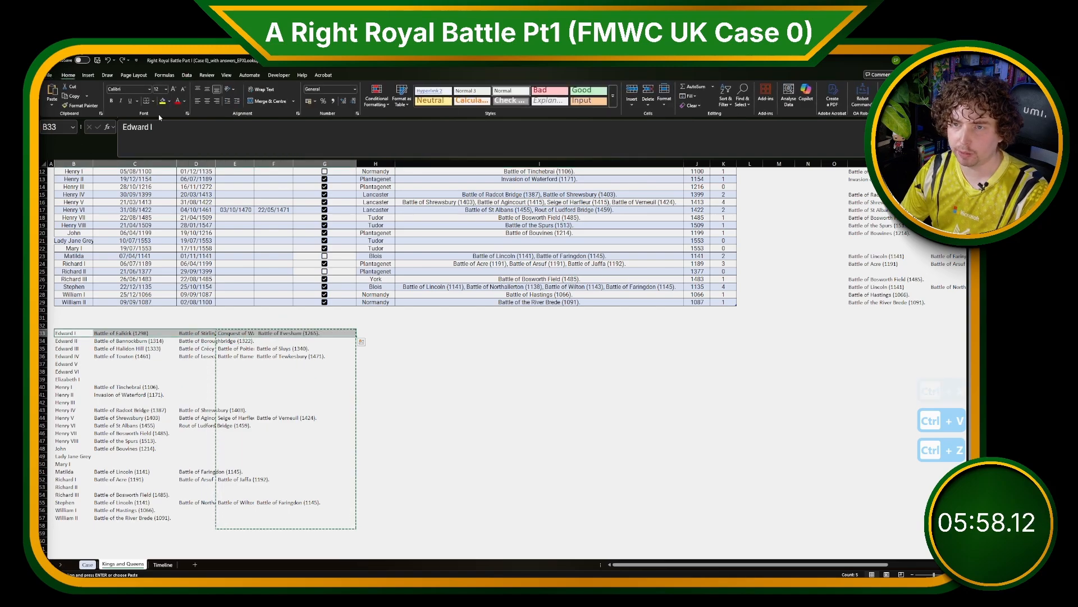
{"action": "left_click", "coordinate": [162, 101]}
{"action": "left_click_drag", "start_coordinate": [73, 517], "coordinate": [331, 520]}
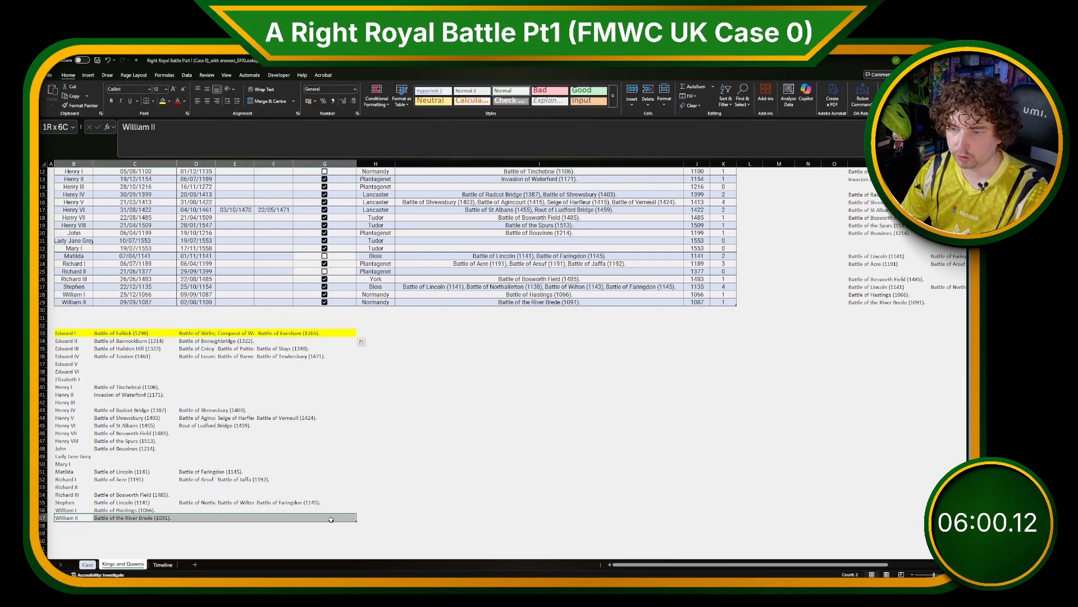
{"action": "left_click", "coordinate": [169, 102]}
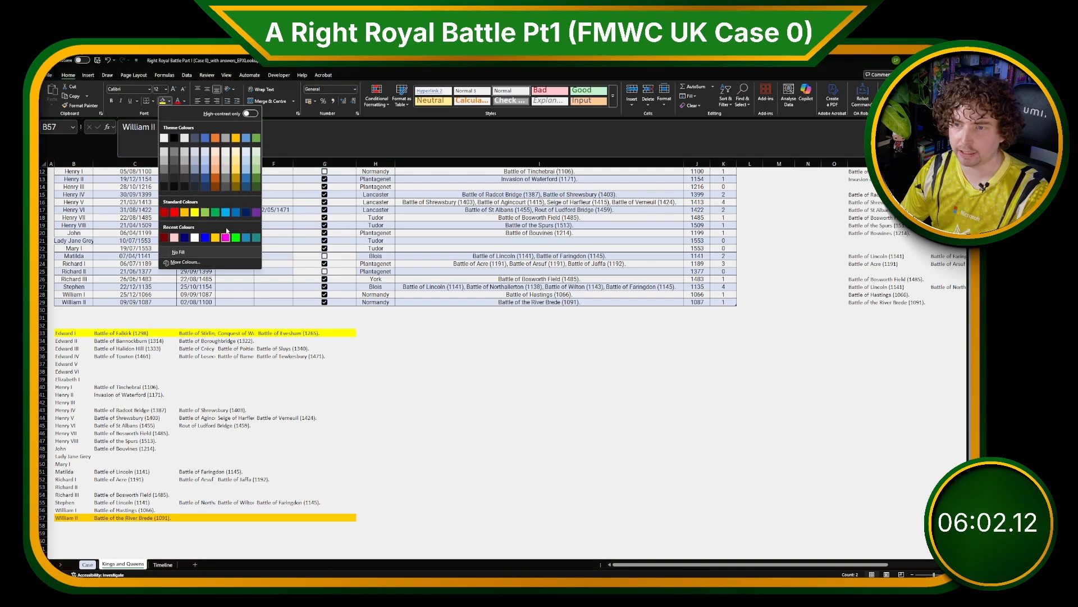
{"action": "left_click", "coordinate": [258, 138]}
Move the third and later battle columns below the list, starting at C58.
{"action": "left_click_drag", "start_coordinate": [229, 334], "coordinate": [308, 517]}
{"action": "key", "text": "ctrl+x"}
{"action": "left_click", "coordinate": [135, 525]}
{"action": "key", "text": "ctrl+v"}
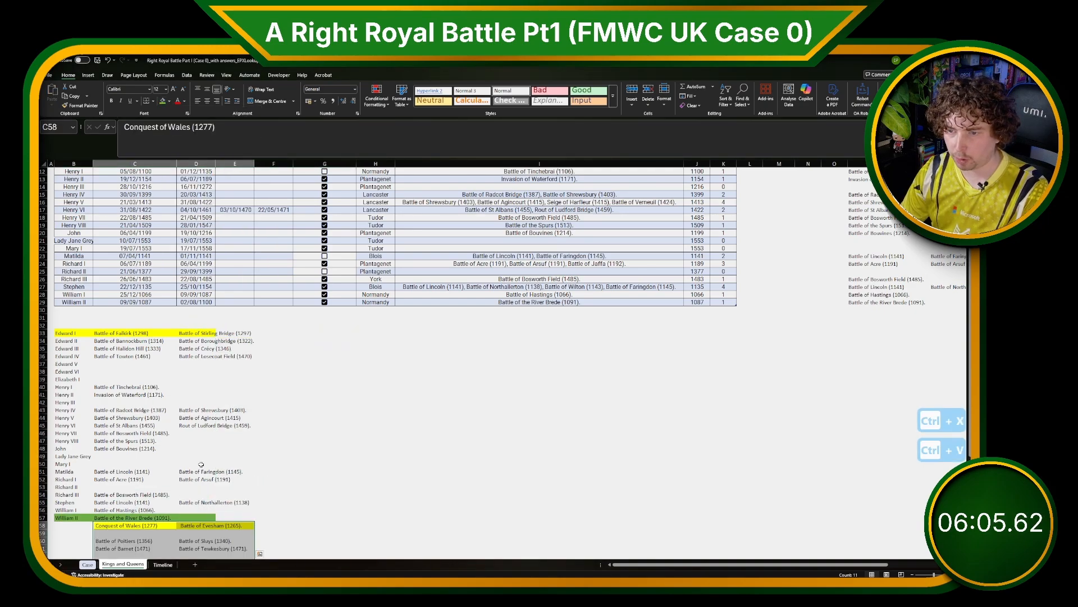
Move the fourth battle column below the stacked battle list, starting at C83.
{"action": "left_click", "coordinate": [196, 333]}
{"action": "scroll", "coordinate": [196, 354], "scroll_direction": "down", "scroll_amount": 11}
{"action": "left_click", "coordinate": [192, 457], "text": "shift"}
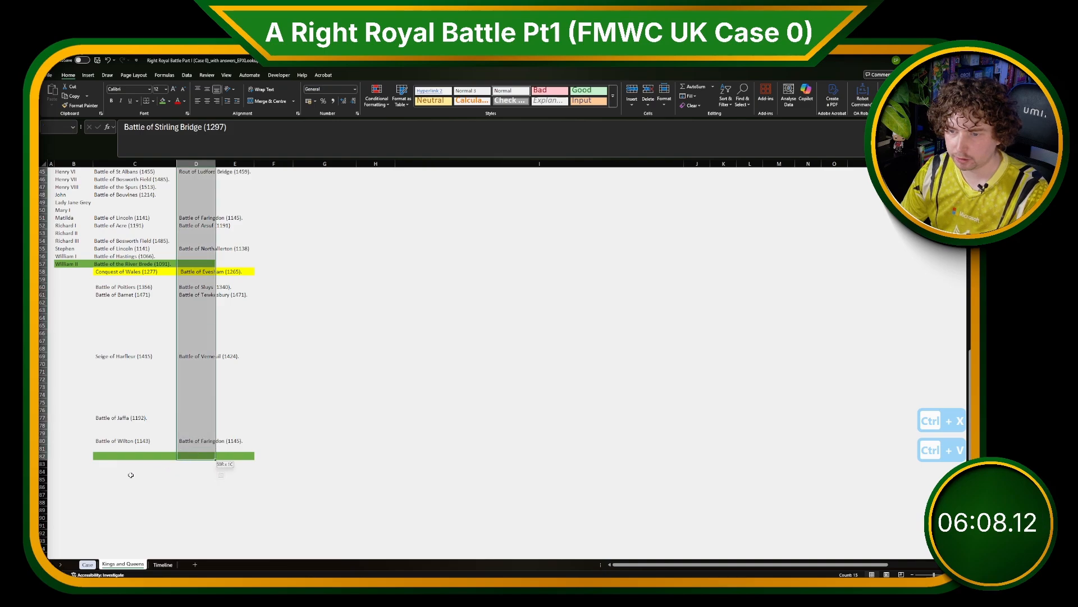
{"action": "key", "text": "ctrl+x"}
{"action": "left_click", "coordinate": [126, 465]}
{"action": "key", "text": "ctrl+v"}
{"action": "left_click", "coordinate": [193, 456]}
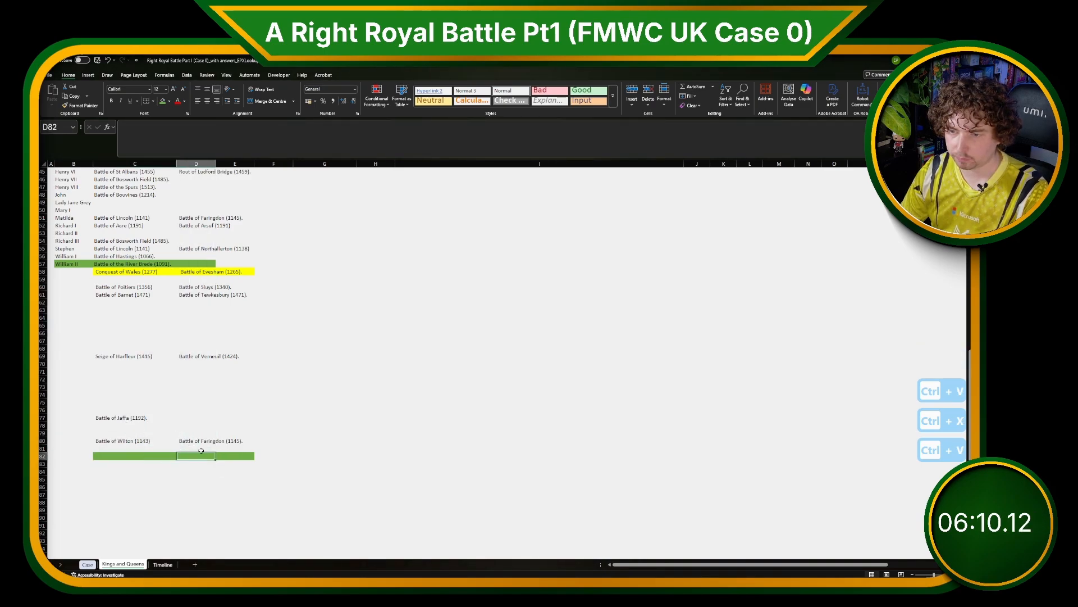
Cut the remaining marker cells in column D and paste them into column C below the list.
{"action": "scroll", "coordinate": [191, 393], "scroll_direction": "up", "scroll_amount": 8}
{"action": "left_click", "coordinate": [193, 263], "text": "shift"}
{"action": "key", "text": "ctrl+x"}
{"action": "scroll", "coordinate": [188, 348], "scroll_direction": "down", "scroll_amount": 11}
{"action": "scroll", "coordinate": [161, 325], "scroll_direction": "down", "scroll_amount": 4}
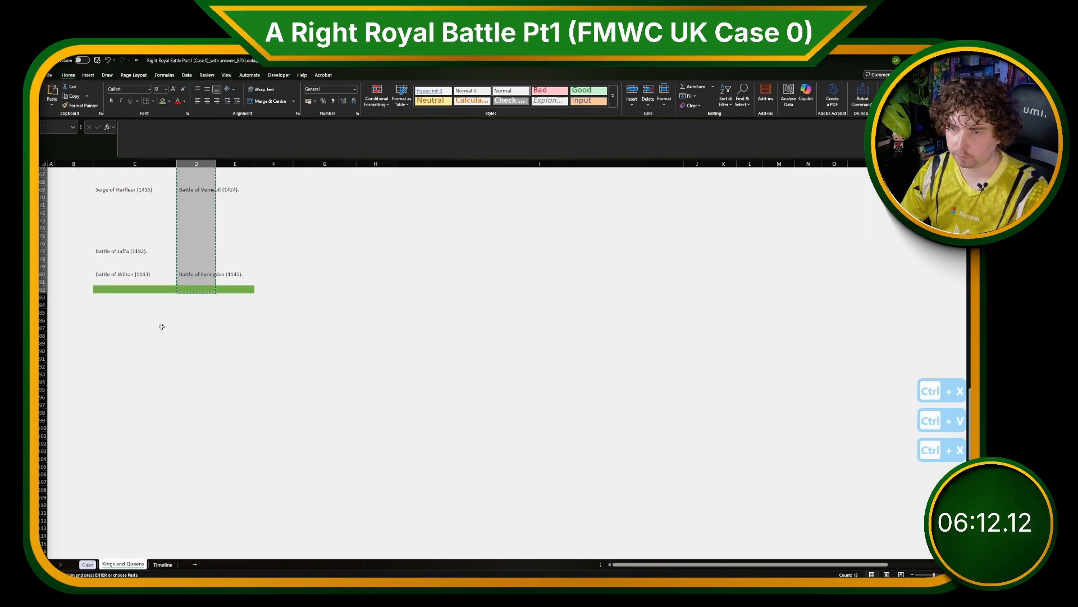
{"action": "left_click", "coordinate": [139, 300]}
{"action": "key", "text": "ctrl+v"}
{"action": "scroll", "coordinate": [137, 301], "scroll_direction": "up", "scroll_amount": 16}
{"action": "scroll", "coordinate": [136, 301], "scroll_direction": "up", "scroll_amount": 1}
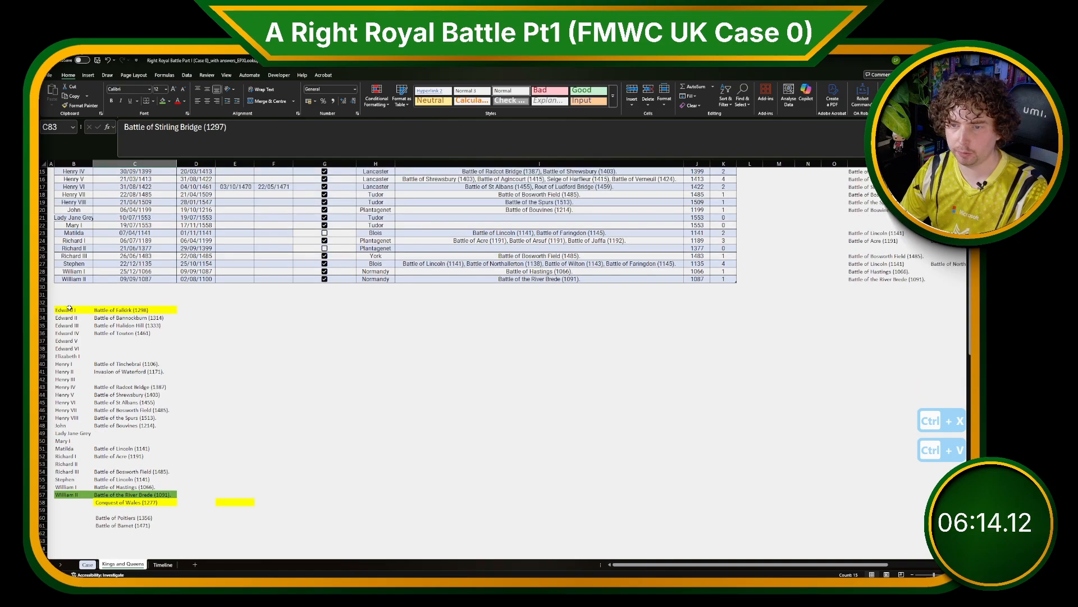
Copy the monarch names B33:B57 and paste them at B58 beside the second battle block.
{"action": "left_click", "coordinate": [72, 310]}
{"action": "left_click", "coordinate": [75, 495]}
{"action": "key", "text": "ctrl+shift+Up"}
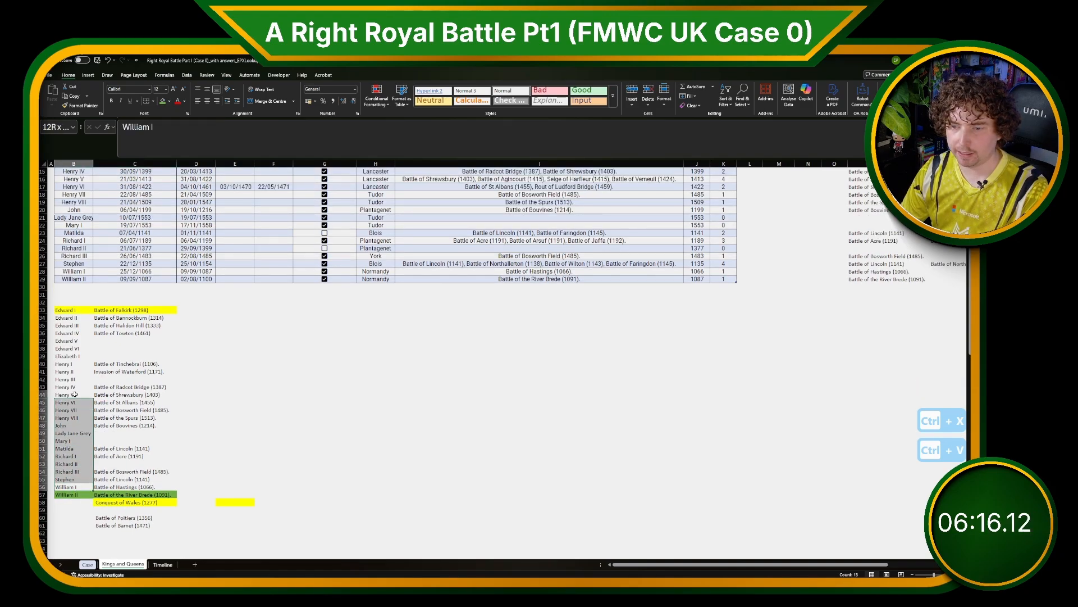
{"action": "key", "text": "ctrl+c"}
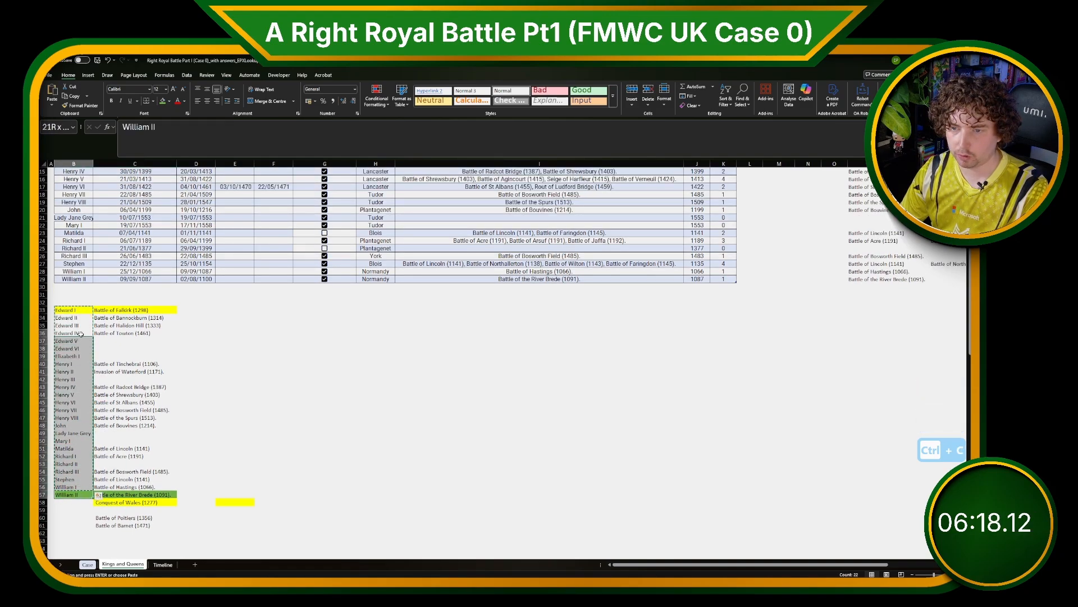
{"action": "key", "text": "ctrl+c"}
{"action": "left_click", "coordinate": [76, 503]}
{"action": "key", "text": "ctrl+v"}
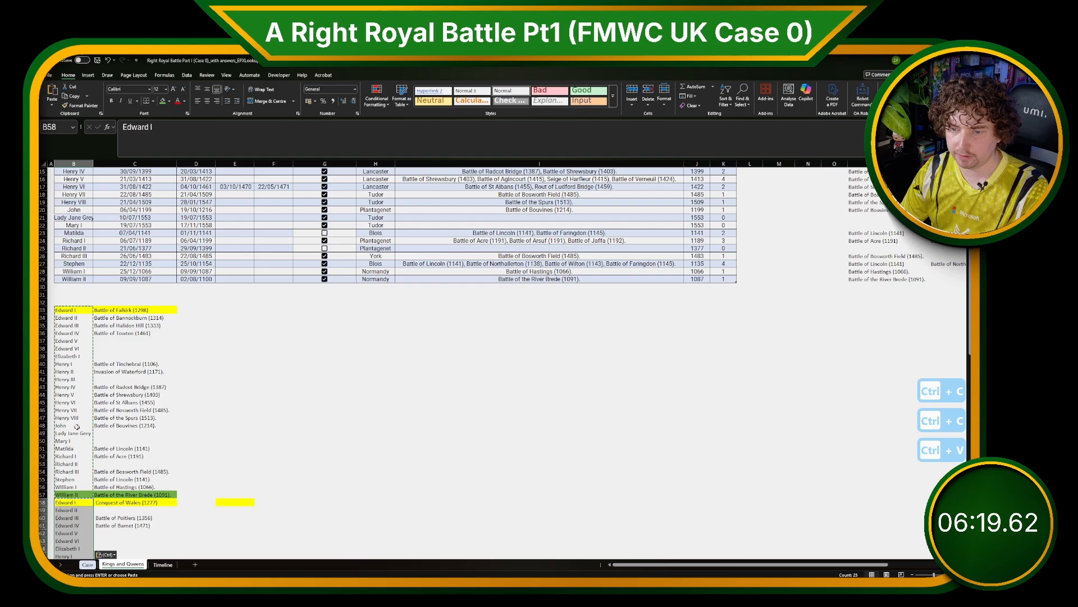
Copy the monarch names B33:B82 and paste them at B83 beside the remaining battle blocks.
{"action": "left_click", "coordinate": [73, 309]}
{"action": "key", "text": "ctrl+shift+Down"}
{"action": "key", "text": "ctrl+c"}
{"action": "scroll", "coordinate": [75, 310], "scroll_direction": "down", "scroll_amount": 2}
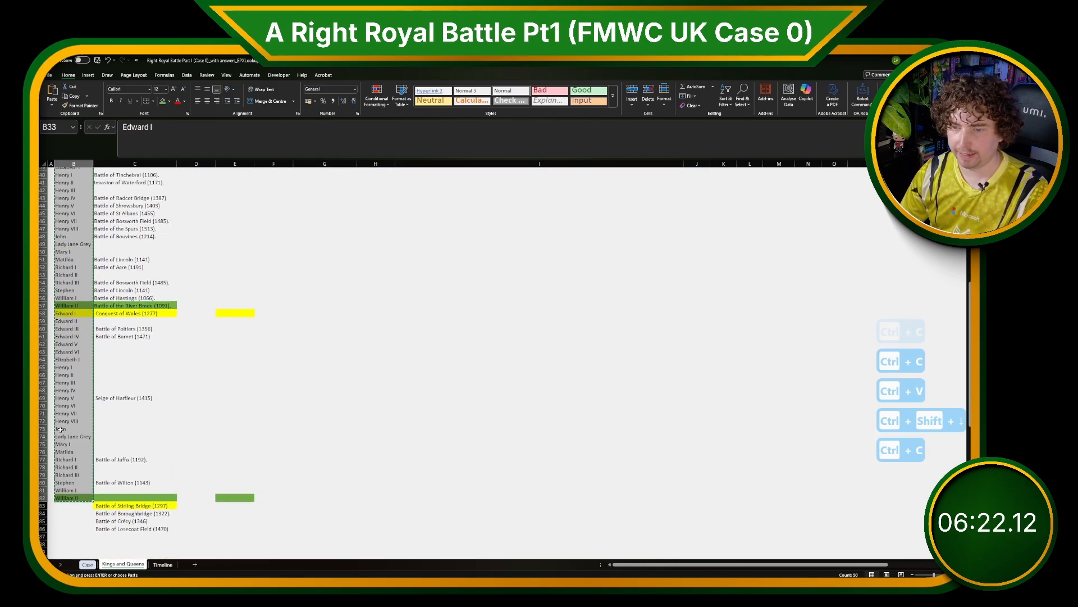
{"action": "left_click", "coordinate": [75, 510]}
{"action": "key", "text": "ctrl+v"}
{"action": "scroll", "coordinate": [95, 448], "scroll_direction": "down", "scroll_amount": 5}
{"action": "scroll", "coordinate": [95, 448], "scroll_direction": "up", "scroll_amount": 14}
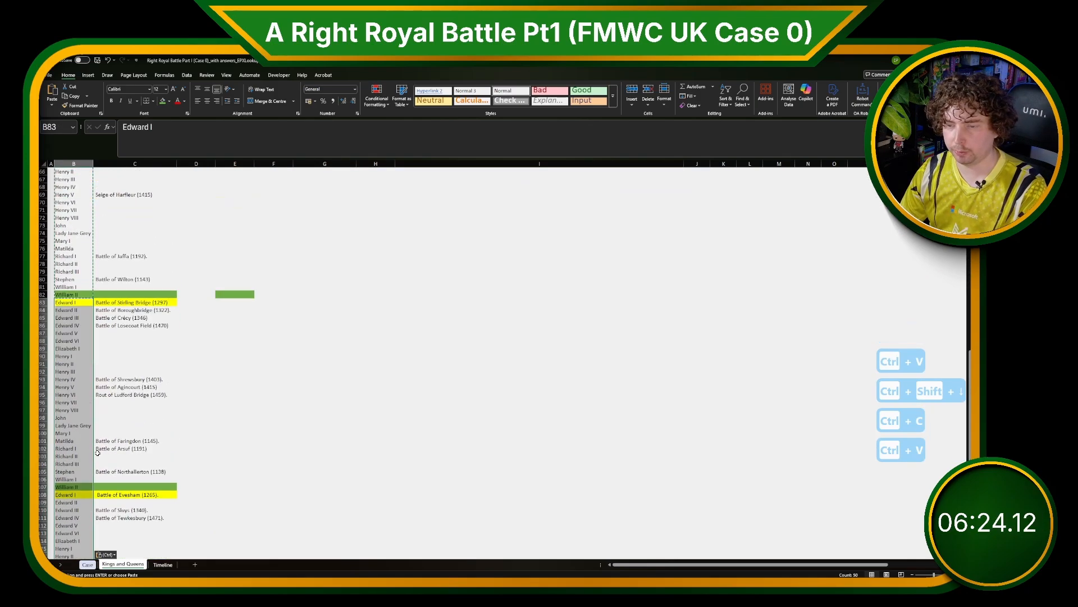
{"action": "scroll", "coordinate": [98, 448], "scroll_direction": "up", "scroll_amount": 1}
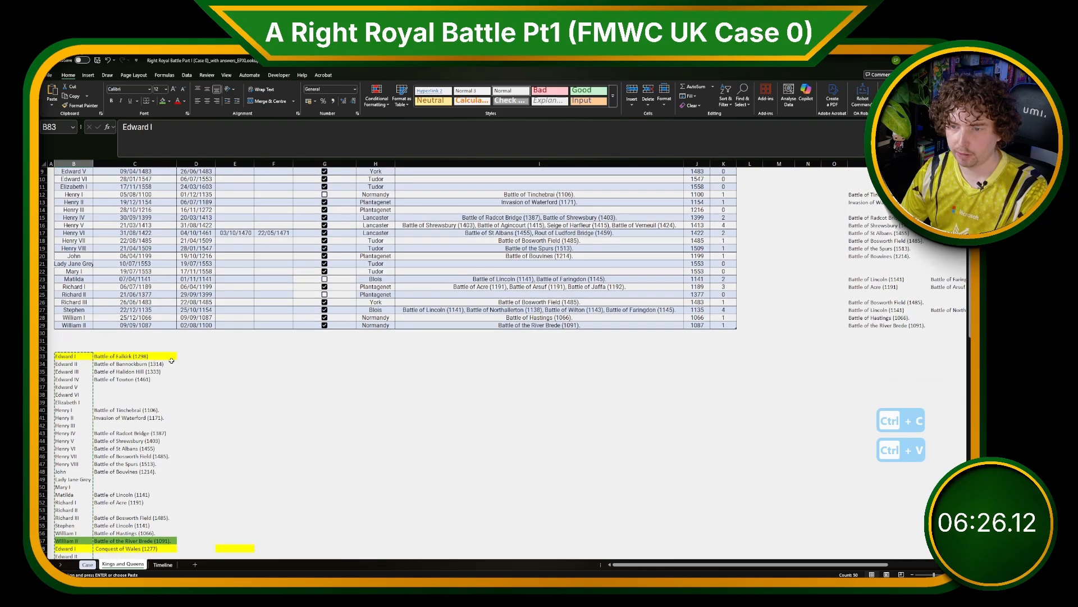
Enter example names Battle of Falkirk, Battle of Bannockburn and Battle of Halidon Hill in D33:D35 without years.
{"action": "left_click", "coordinate": [179, 355]}
{"action": "type", "text": "Bat"}
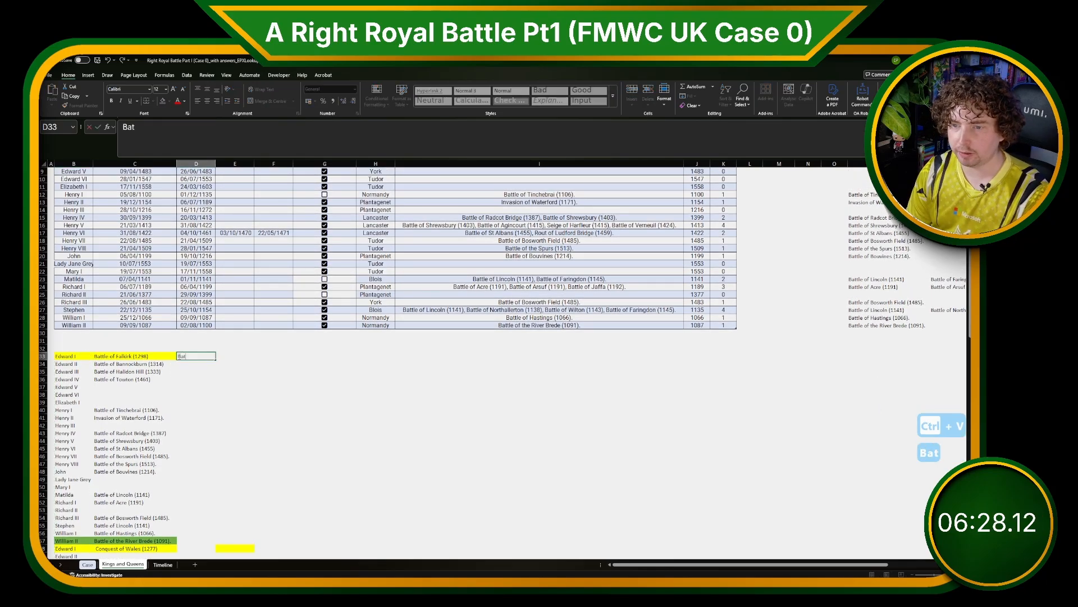
{"action": "type", "text": "tle of Falkirk"}
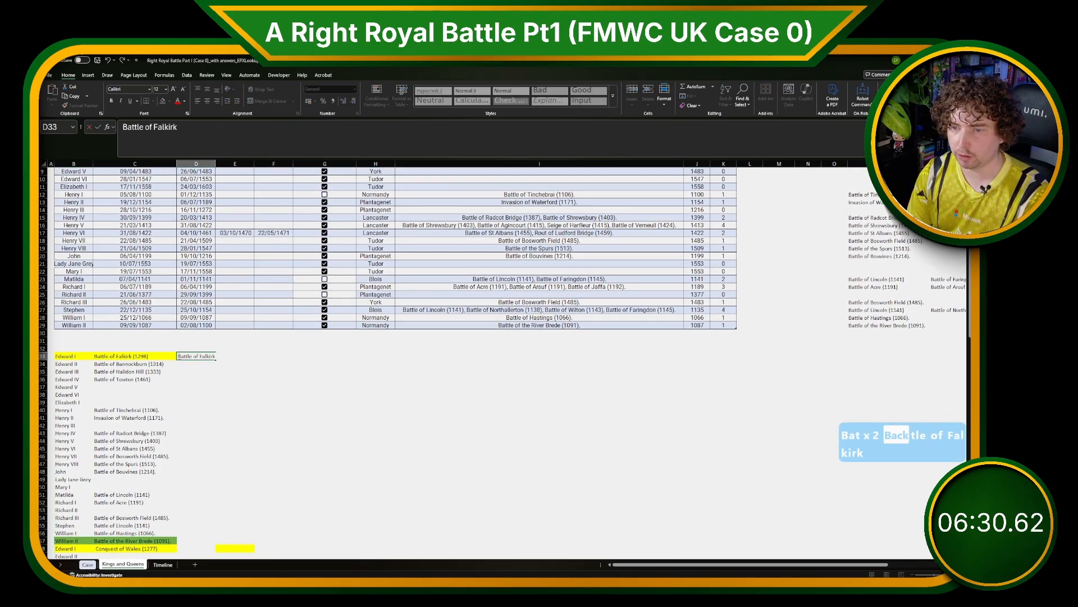
{"action": "key", "text": "Return"}
{"action": "type", "text": "Battle of B"}
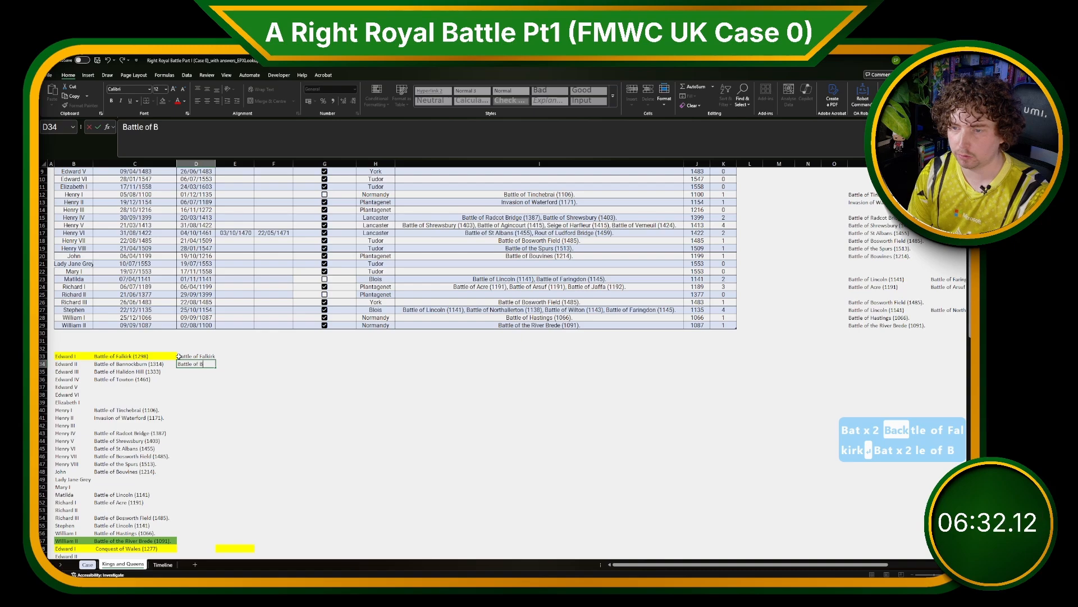
{"action": "type", "text": "annockburn"}
{"action": "key", "text": "Return"}
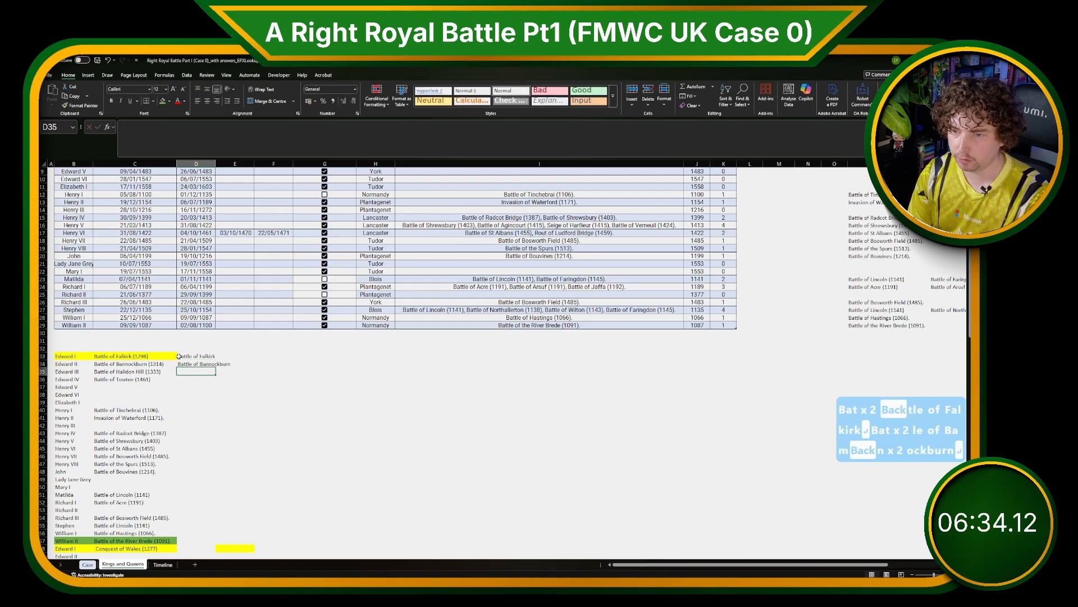
{"action": "type", "text": "Battle of h"}
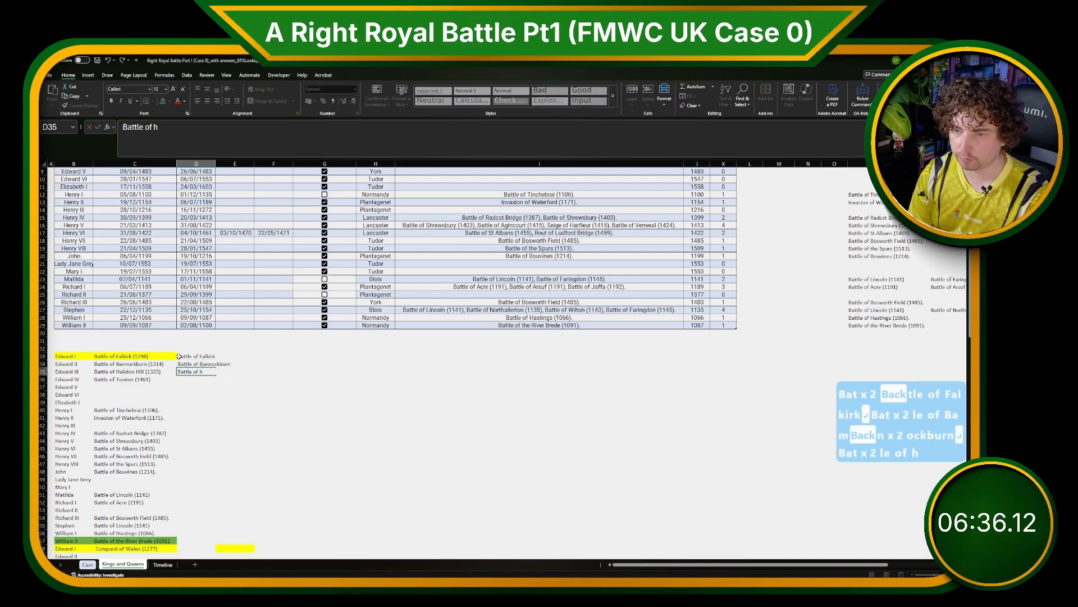
{"action": "key", "text": "BackSpace"}
{"action": "type", "text": "Halidon Hil"}
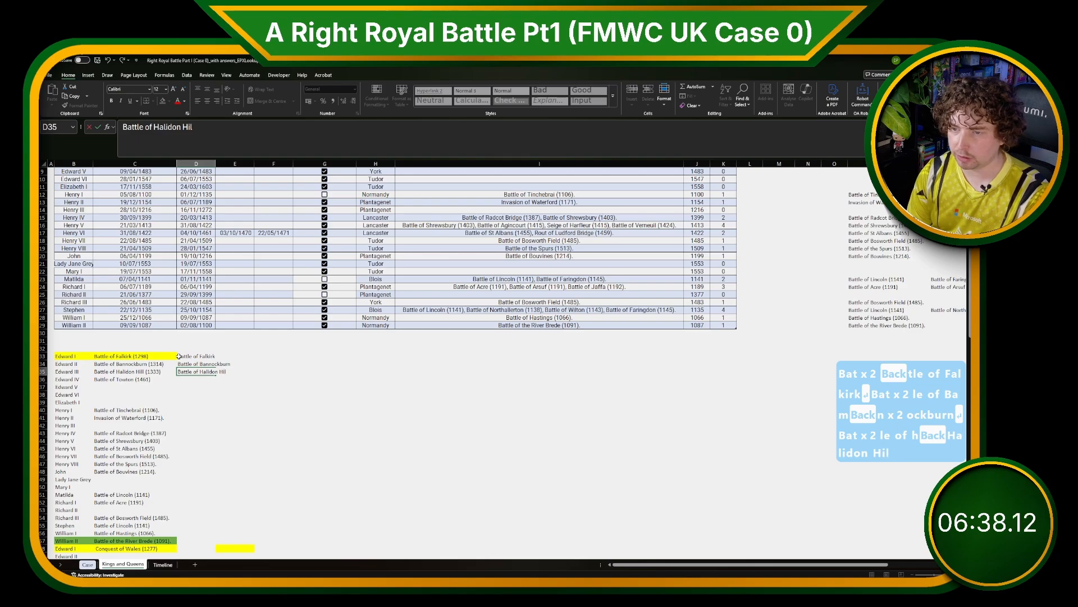
{"action": "type", "text": "l"}
{"action": "key", "text": "Return"}
Flash Fill column D with the battle names stripped of their years.
{"action": "key", "text": "Up"}
{"action": "key", "text": "Up"}
{"action": "key", "text": "Up"}
{"action": "scroll", "coordinate": [351, 370], "scroll_direction": "down", "scroll_amount": 20}
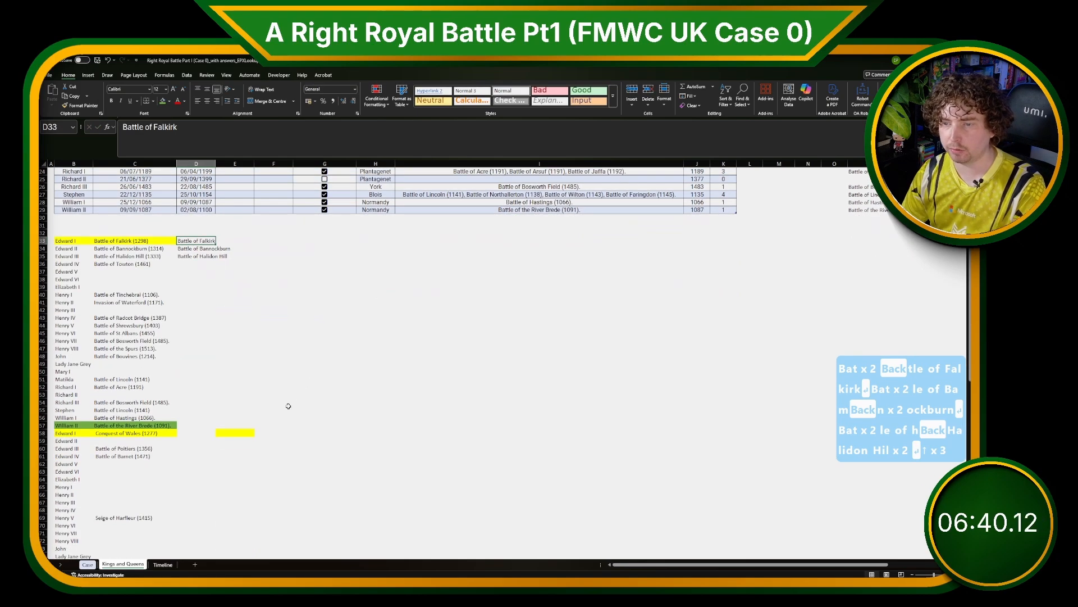
{"action": "scroll", "coordinate": [182, 492], "scroll_direction": "down", "scroll_amount": 7}
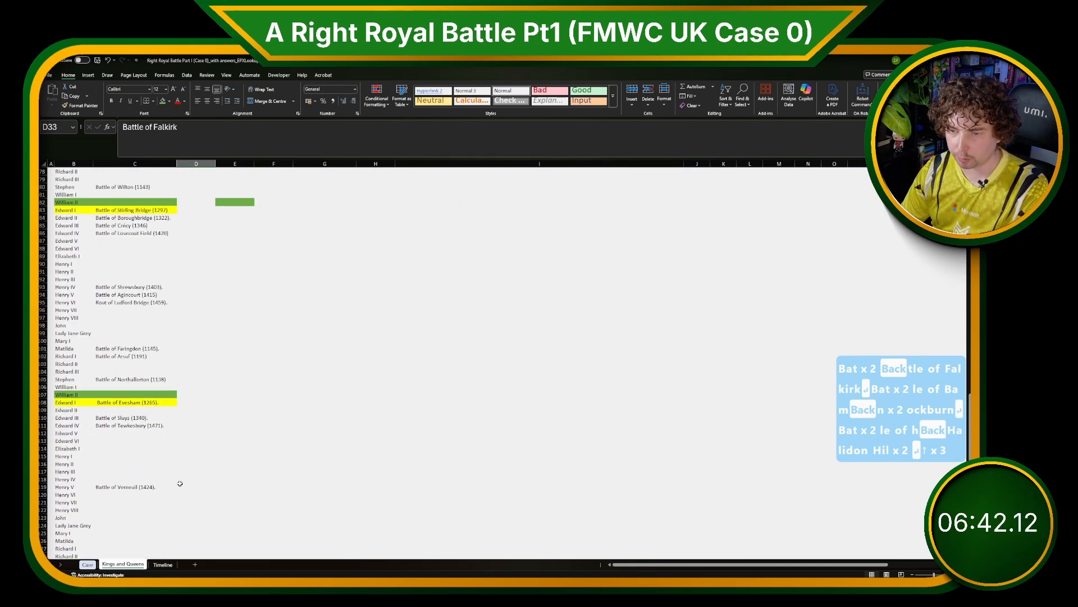
{"action": "left_click", "coordinate": [179, 492], "text": "shift"}
{"action": "key", "text": "alt+a"}
{"action": "key", "text": "f"}
{"action": "key", "text": "f"}
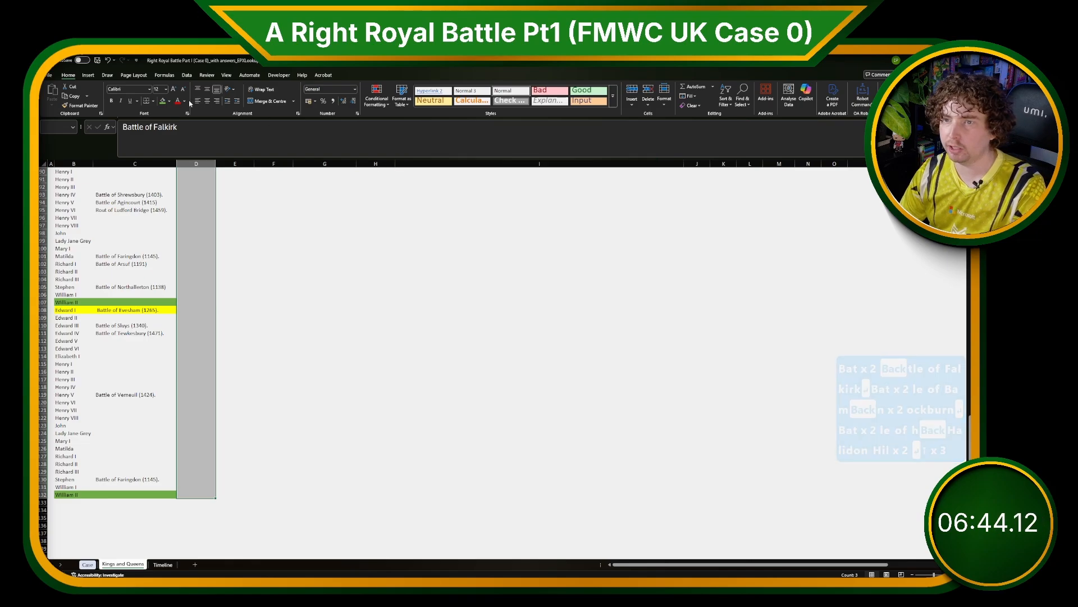
{"action": "left_click", "coordinate": [238, 433]}
{"action": "scroll", "coordinate": [207, 419], "scroll_direction": "down", "scroll_amount": 2}
{"action": "scroll", "coordinate": [206, 424], "scroll_direction": "down", "scroll_amount": 4}
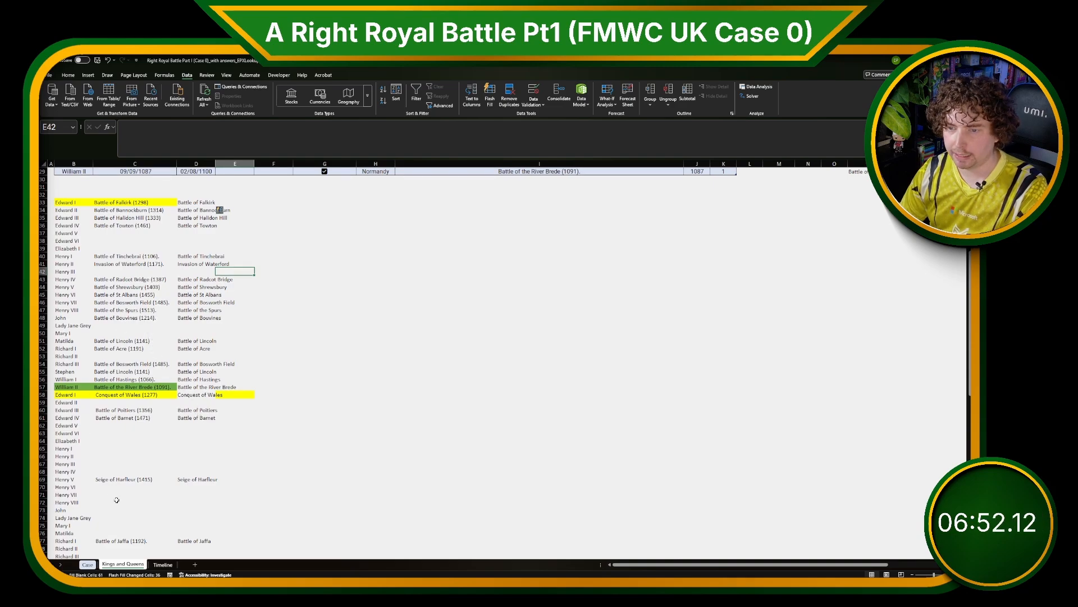
In H131 on Case, enter =XLOOKUP(G131:G152,'Kings and Queens'!D33:D132,'Kings and Queens'!B33:B132) to find each battle's monarch.
{"action": "left_click", "coordinate": [87, 564]}
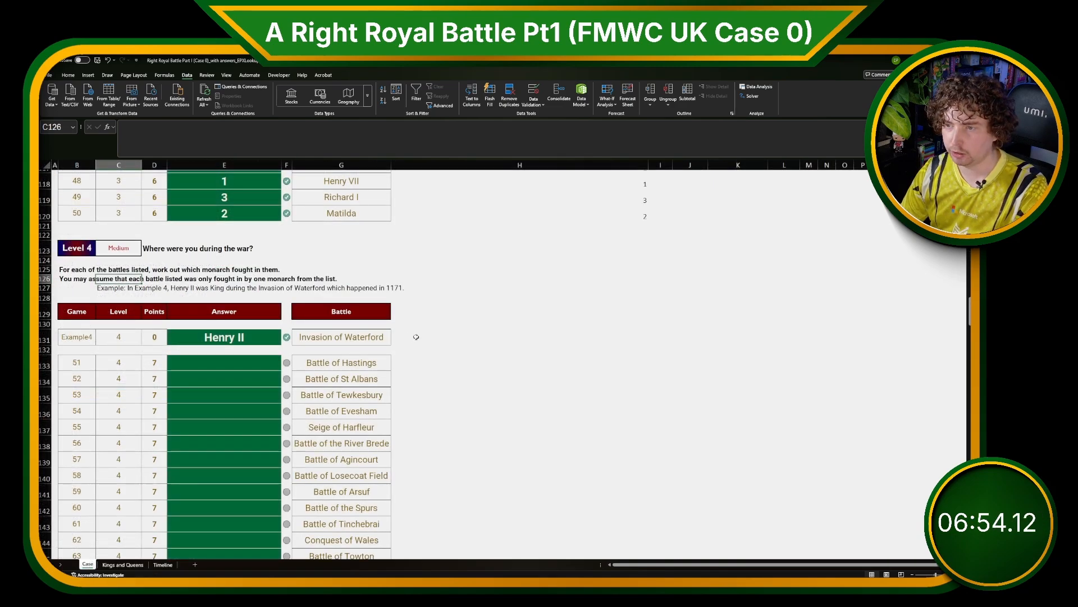
{"action": "left_click", "coordinate": [416, 336]}
{"action": "type", "text": "=XLOOKUP("}
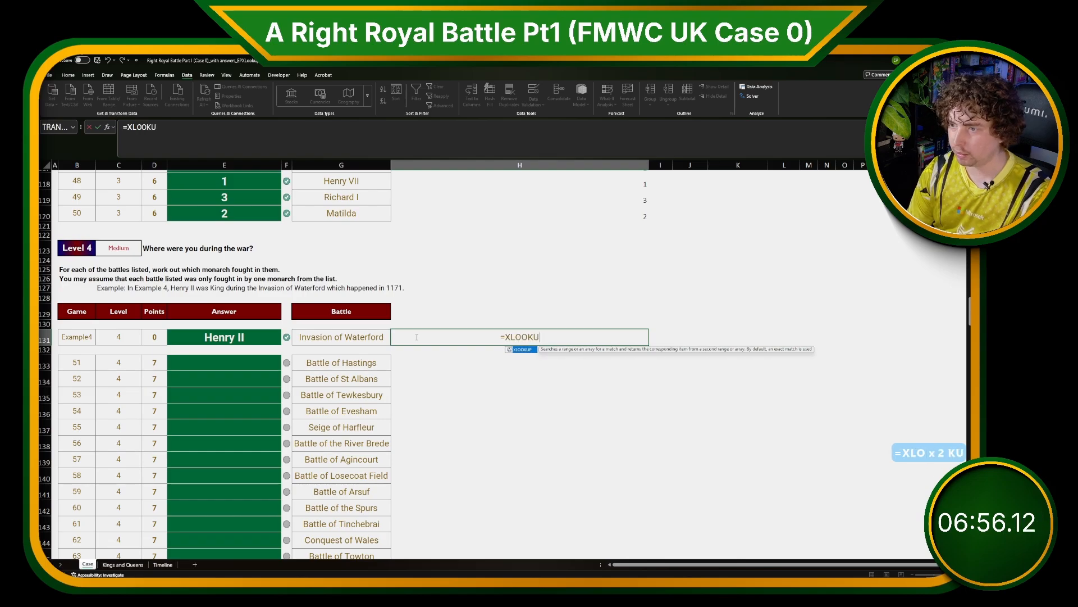
{"action": "key", "text": "Left"}
{"action": "key", "text": "ctrl+shift+Down"}
{"action": "key", "text": "ctrl+shift+Down"}
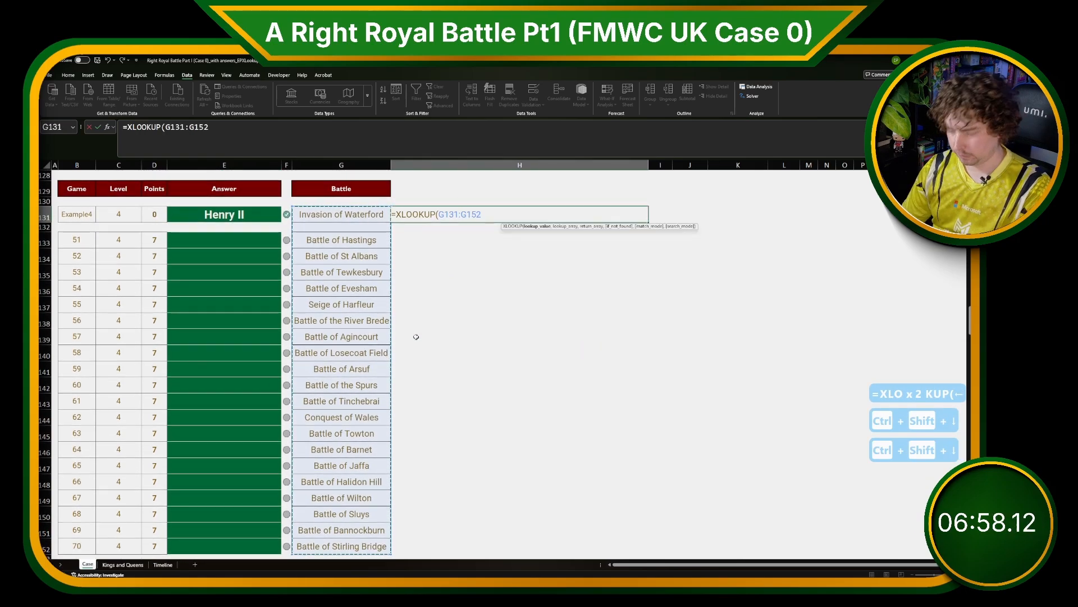
{"action": "type", "text": ","}
{"action": "left_click", "coordinate": [123, 564]}
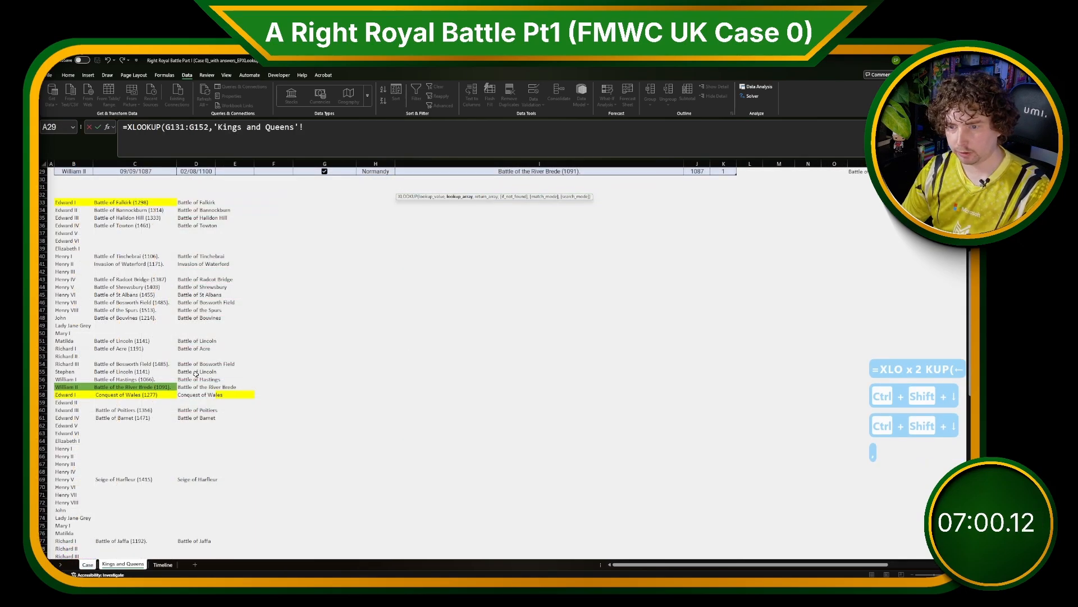
{"action": "scroll", "coordinate": [206, 209], "scroll_direction": "down", "scroll_amount": 1}
{"action": "left_click_drag", "start_coordinate": [193, 235], "coordinate": [197, 299]}
{"action": "type", "text": ",'Kings and Queens'!B132"}
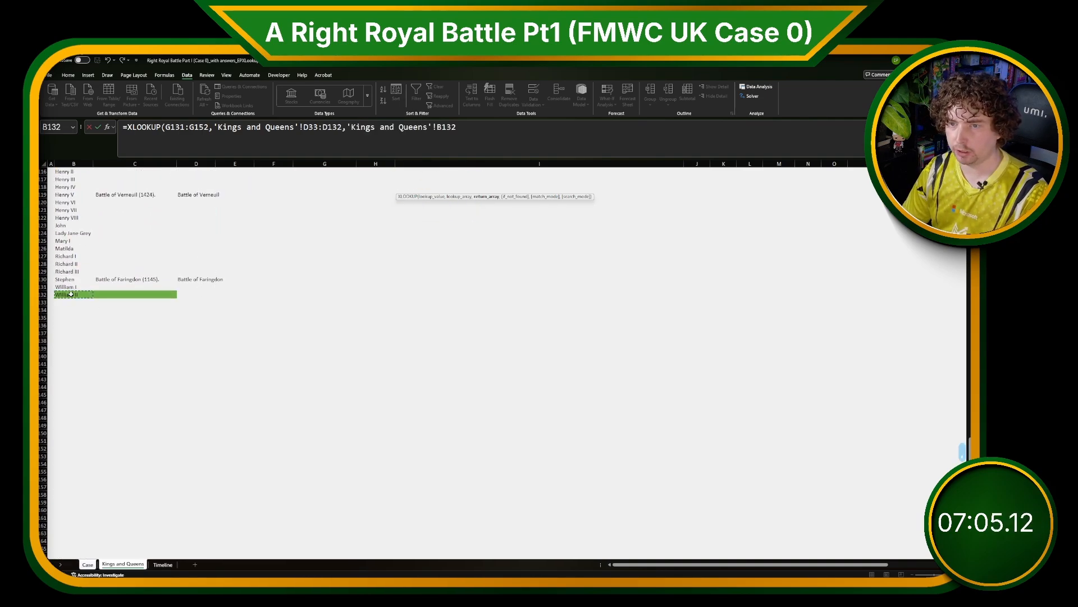
{"action": "key", "text": "ctrl+shift+Up"}
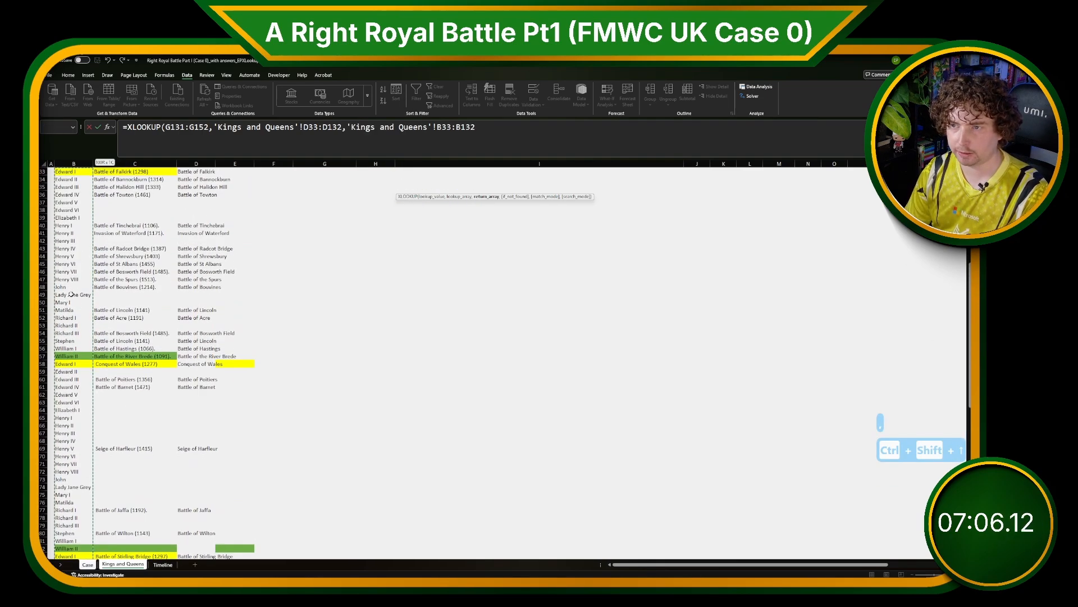
{"action": "key", "text": "Return"}
Fill the Level 4 answers by entering =H133:H152 in E133.
{"action": "left_click", "coordinate": [237, 204]}
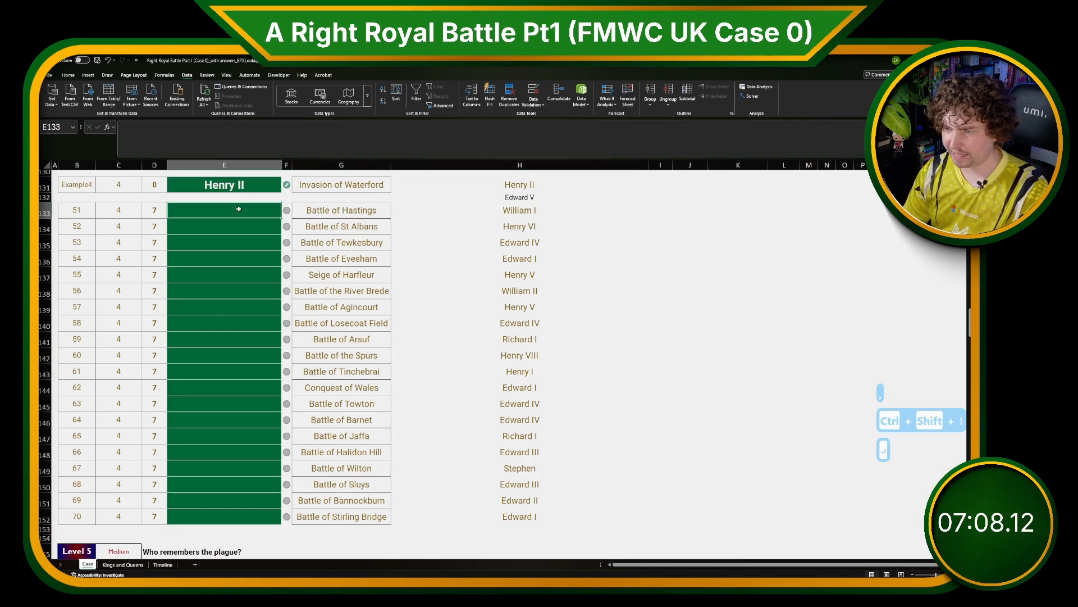
{"action": "type", "text": "="}
{"action": "key", "text": "Right"}
{"action": "key", "text": "Right"}
{"action": "key", "text": "Right"}
{"action": "key", "text": "ctrl+shift+Down"}
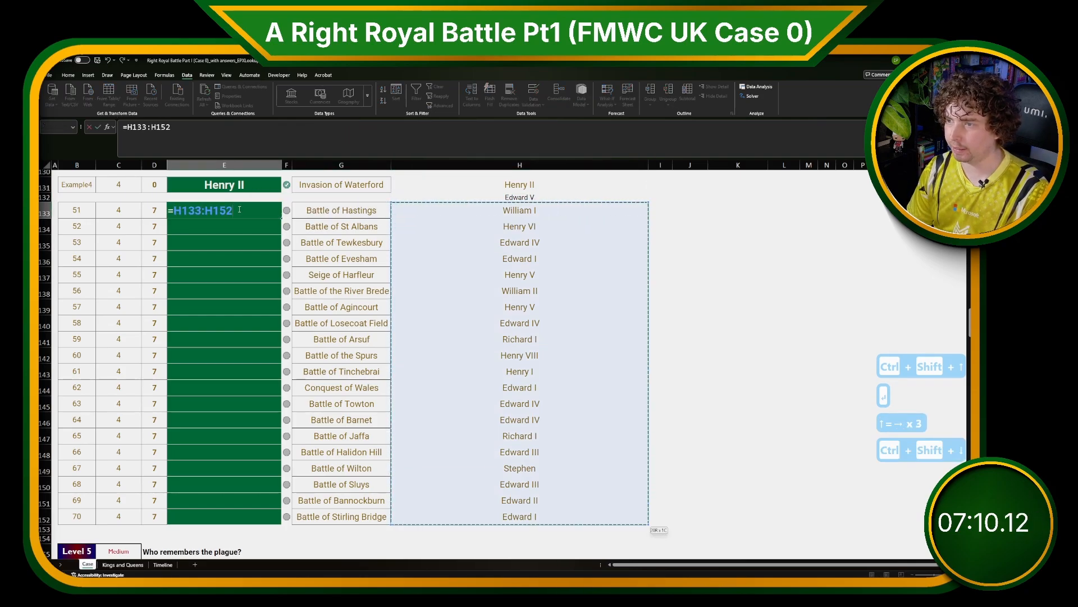
{"action": "key", "text": "Return"}
{"action": "key", "text": "Up"}
{"action": "key", "text": "Right"}
{"action": "key", "text": "Right"}
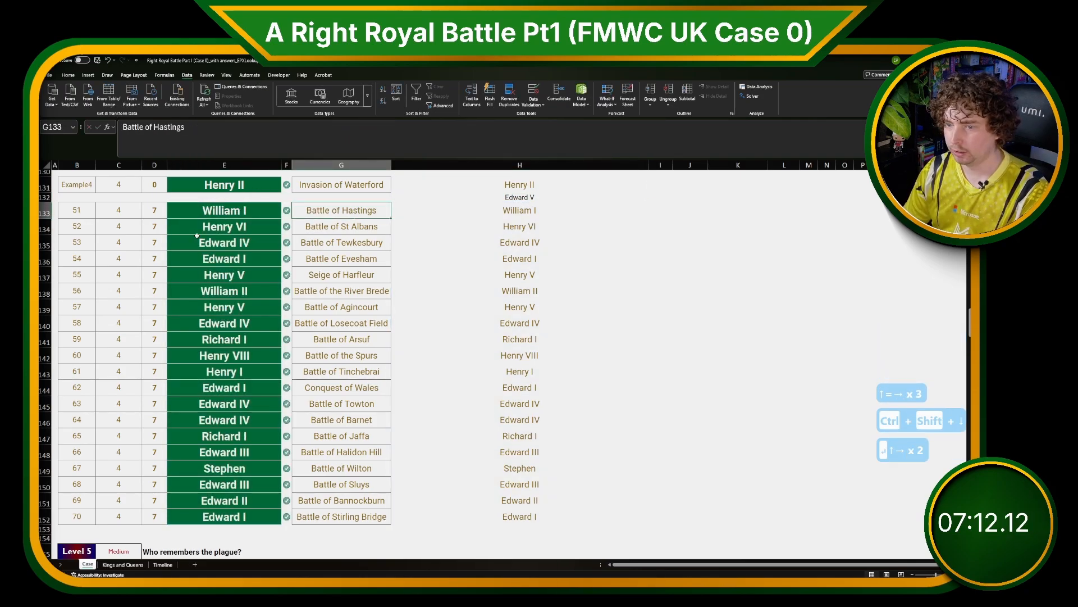
In I131, enter =XLOOKUP(G131:G152,'Kings and Queens'!C33:C132,'Kings and Queens'!B33:B132,,1) as an alternative lookup on the year-tagged battle names.
{"action": "left_click", "coordinate": [127, 565]}
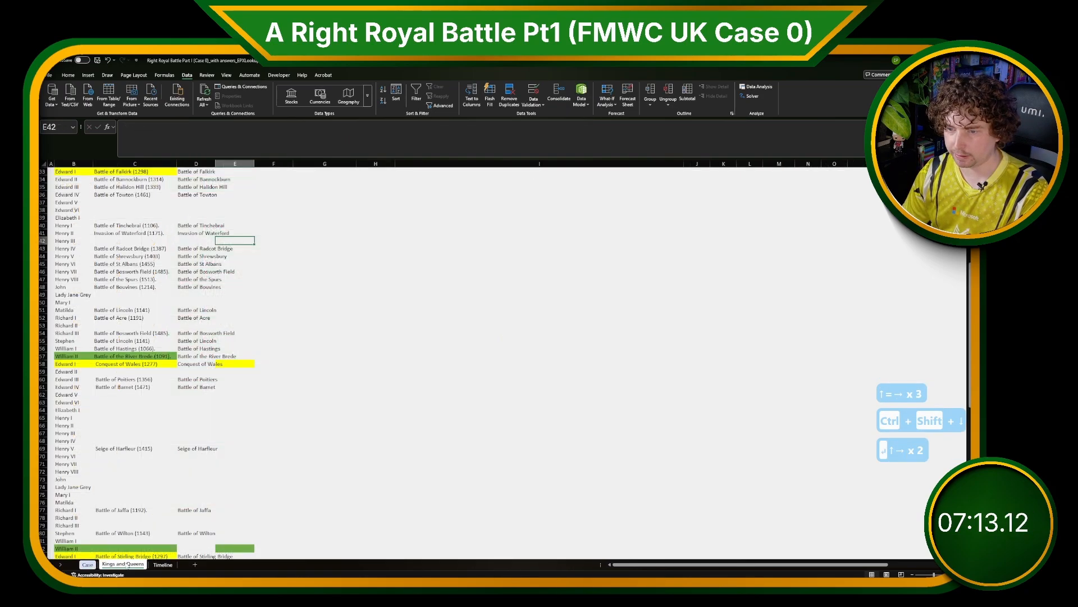
{"action": "left_click", "coordinate": [107, 487]}
{"action": "left_click", "coordinate": [87, 565]}
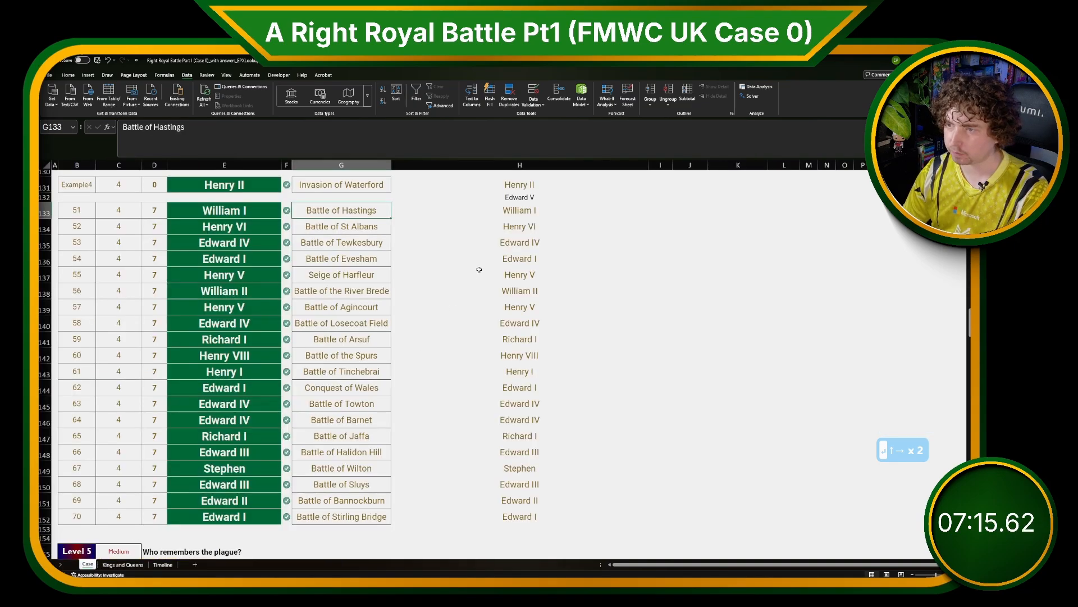
{"action": "left_click", "coordinate": [537, 187]}
{"action": "key", "text": "Right"}
{"action": "type", "text": "=XLO"}
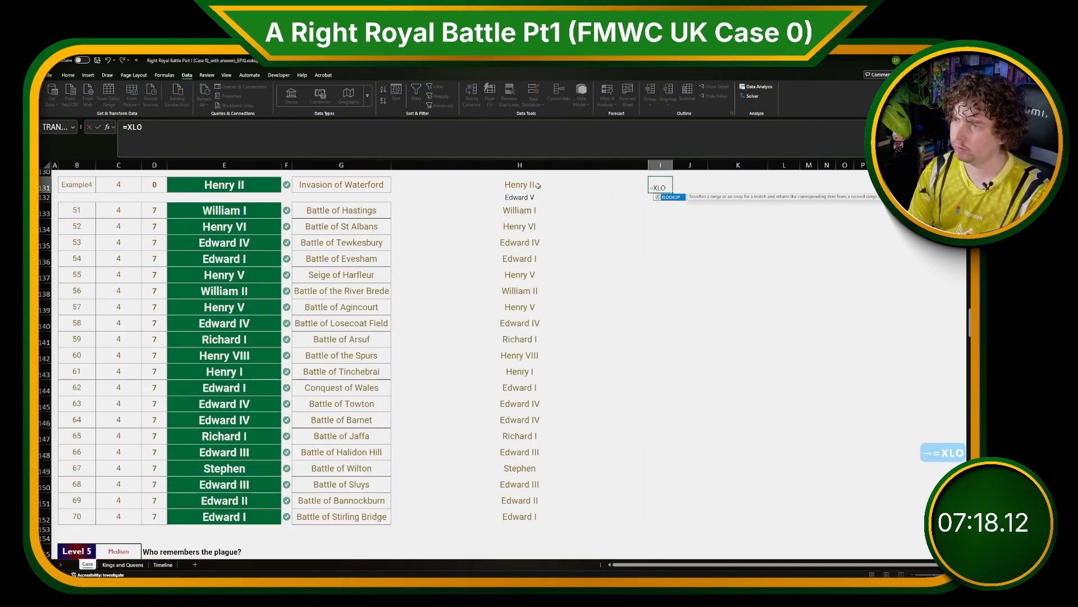
{"action": "type", "text": "OKUP("}
{"action": "key", "text": "Left"}
{"action": "key", "text": "Left"}
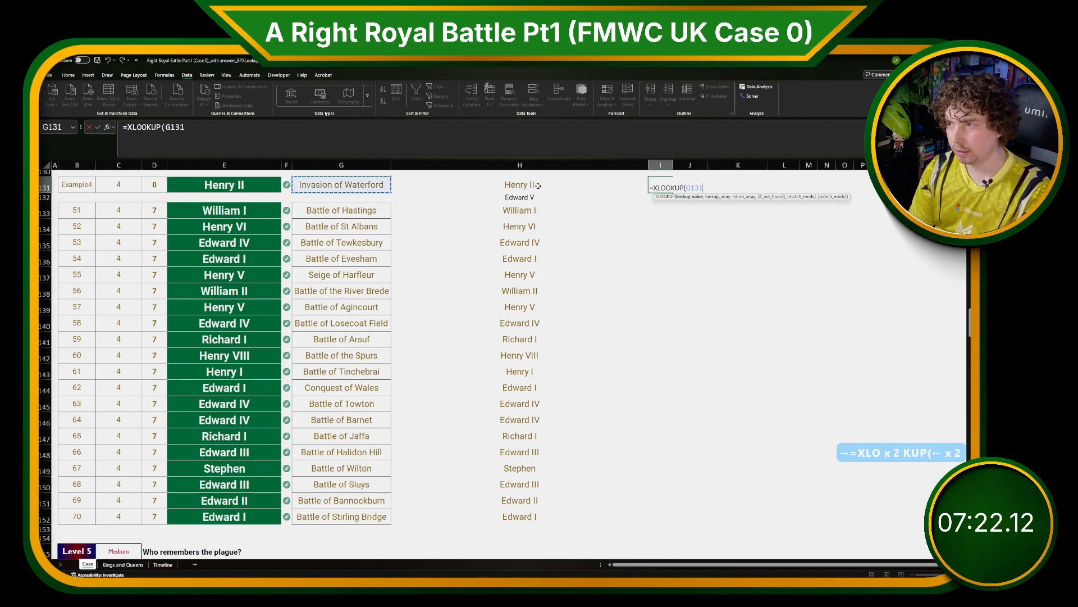
{"action": "key", "text": "ctrl+shift+Down"}
{"action": "key", "text": "ctrl+shift+Down"}
{"action": "type", "text": ","}
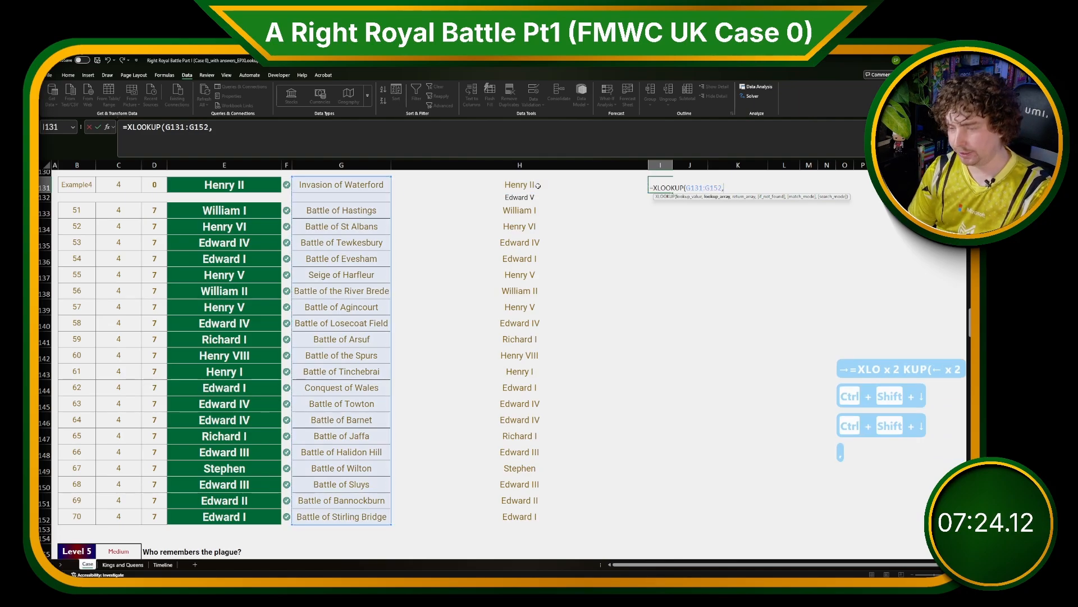
{"action": "scroll", "coordinate": [462, 240], "scroll_direction": "up", "scroll_amount": 1}
{"action": "left_click", "coordinate": [123, 564]}
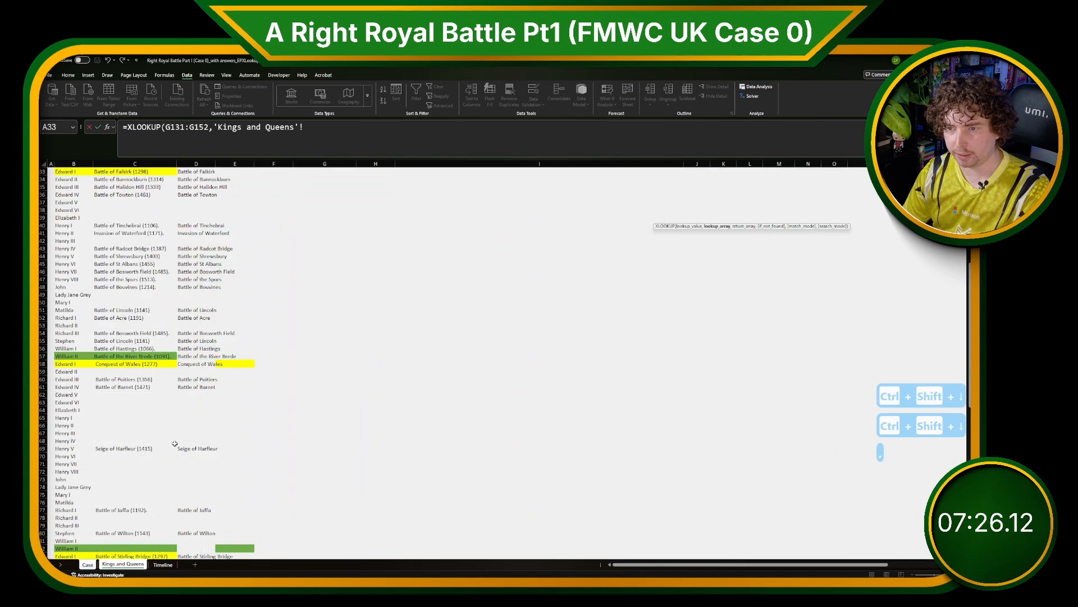
{"action": "scroll", "coordinate": [190, 539], "scroll_direction": "down", "scroll_amount": 17}
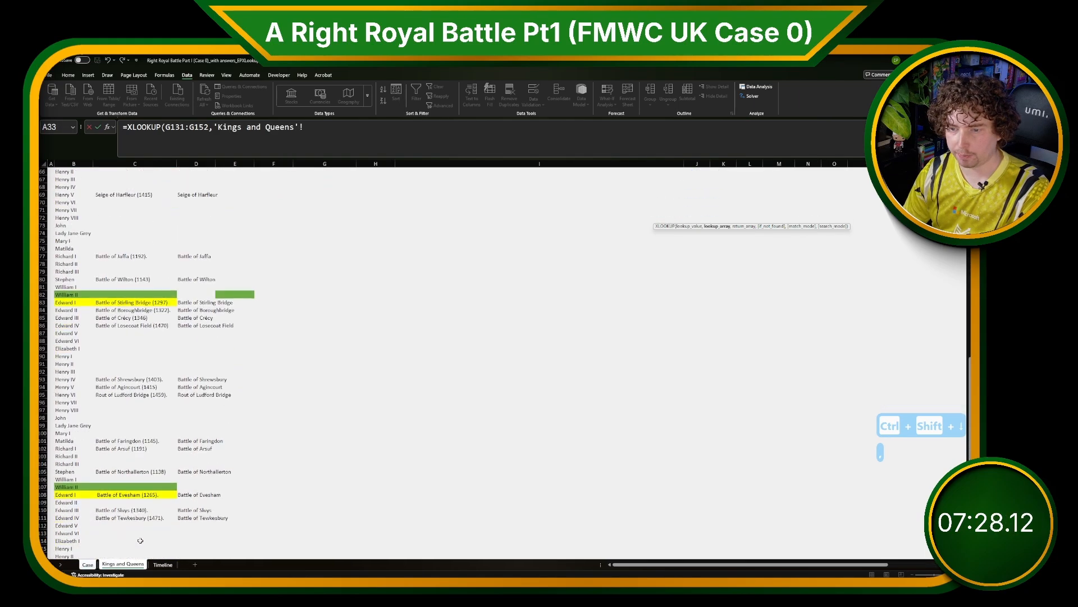
{"action": "scroll", "coordinate": [139, 530], "scroll_direction": "down", "scroll_amount": 4}
{"action": "left_click_drag", "start_coordinate": [128, 450], "coordinate": [128, 422]}
{"action": "type", "text": ",'Kings and Queens'!B33"}
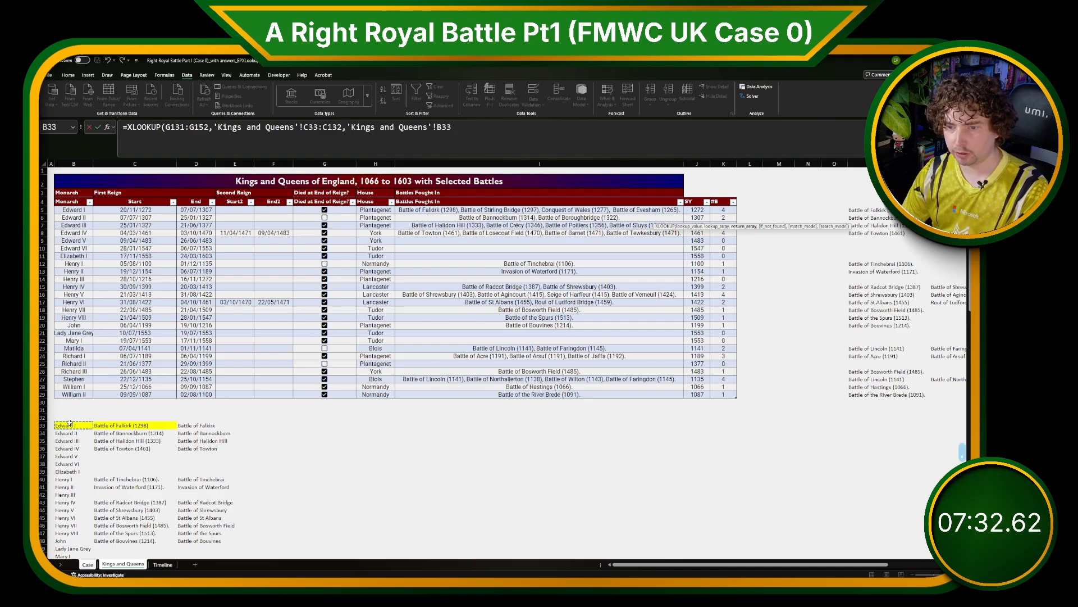
{"action": "key", "text": "ctrl+shift+Down"}
{"action": "type", "text": ",,1"}
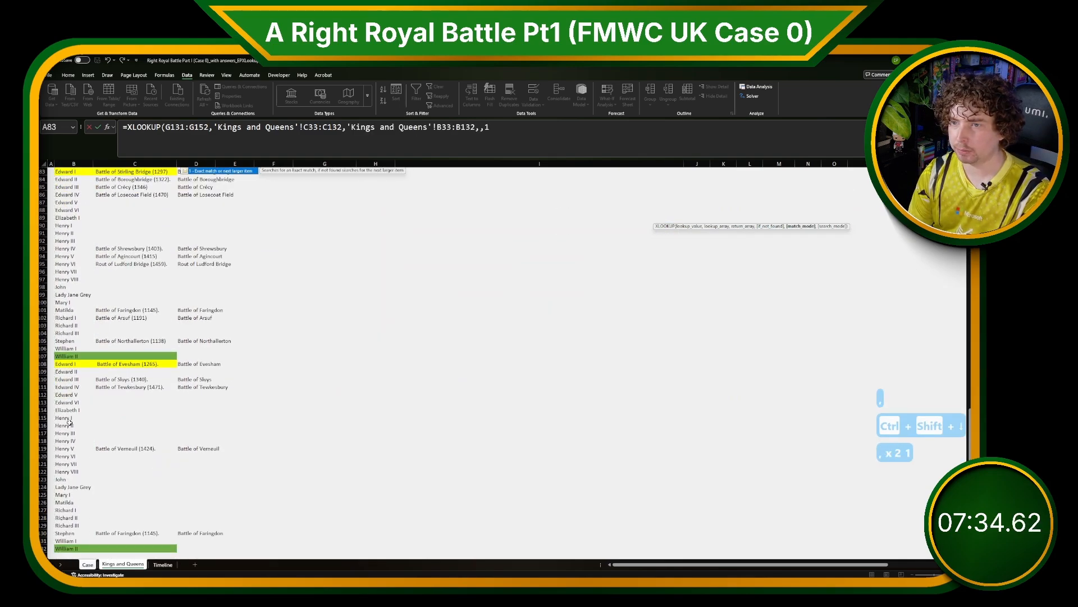
{"action": "key", "text": "Return"}
{"action": "key", "text": "Up"}
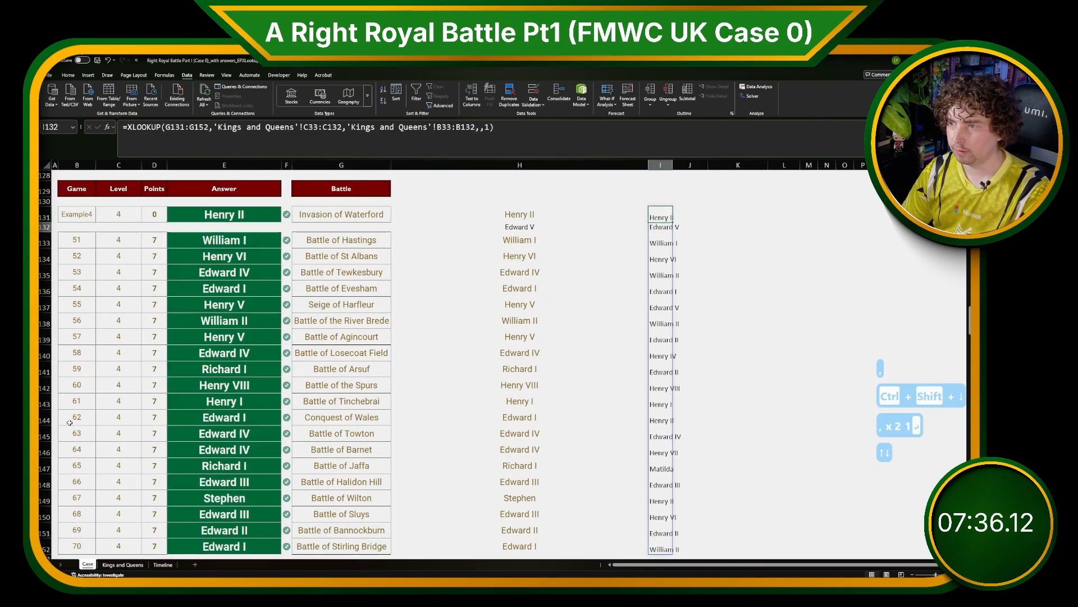
In J131, enter =AND(H131#=I131#) to check whether the two lookup results agree.
{"action": "key", "text": "Left"}
{"action": "key", "text": "Right"}
{"action": "key", "text": "Right"}
{"action": "type", "text": "="}
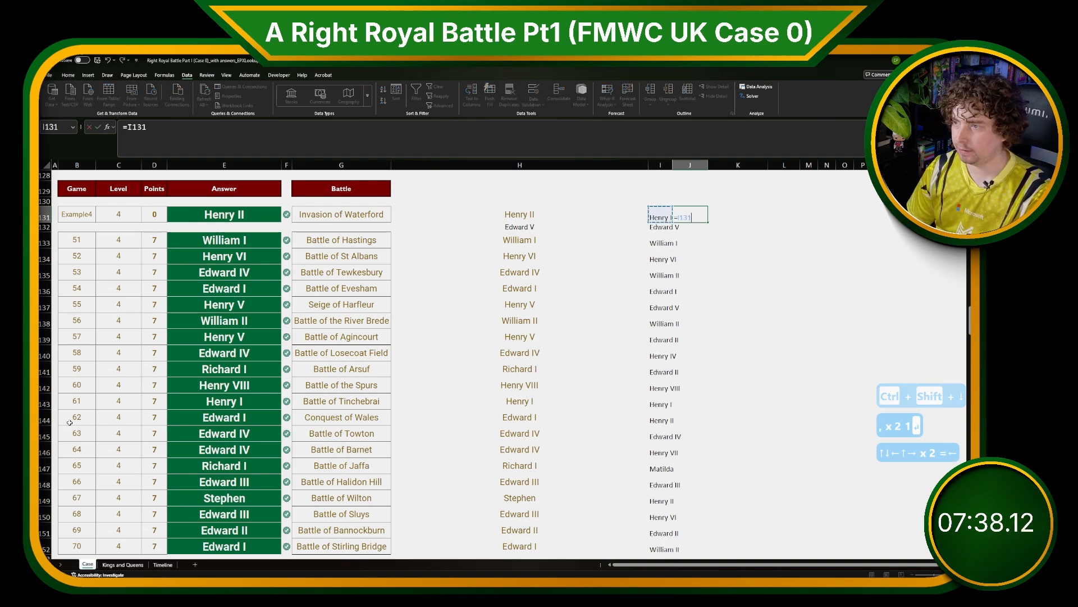
{"action": "key", "text": "Left"}
{"action": "key", "text": "BackSpace"}
{"action": "key", "text": "BackSpace"}
{"action": "key", "text": "BackSpace"}
{"action": "key", "text": "BackSpace"}
{"action": "type", "text": "AND("}
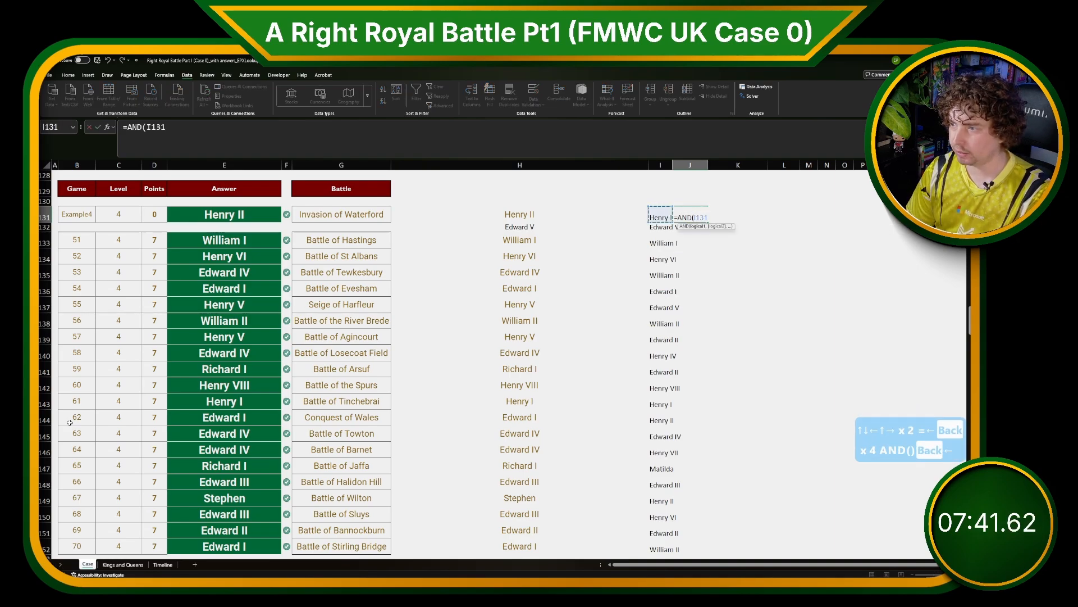
{"action": "key", "text": "Left"}
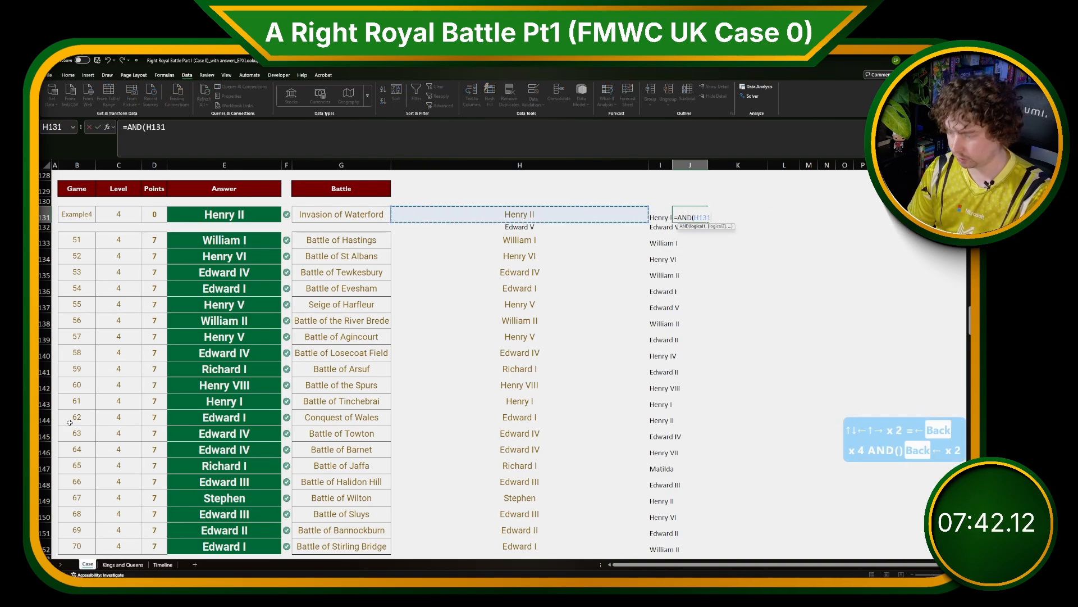
{"action": "type", "text": ","}
{"action": "key", "text": "Left"}
{"action": "type", "text": "#)"}
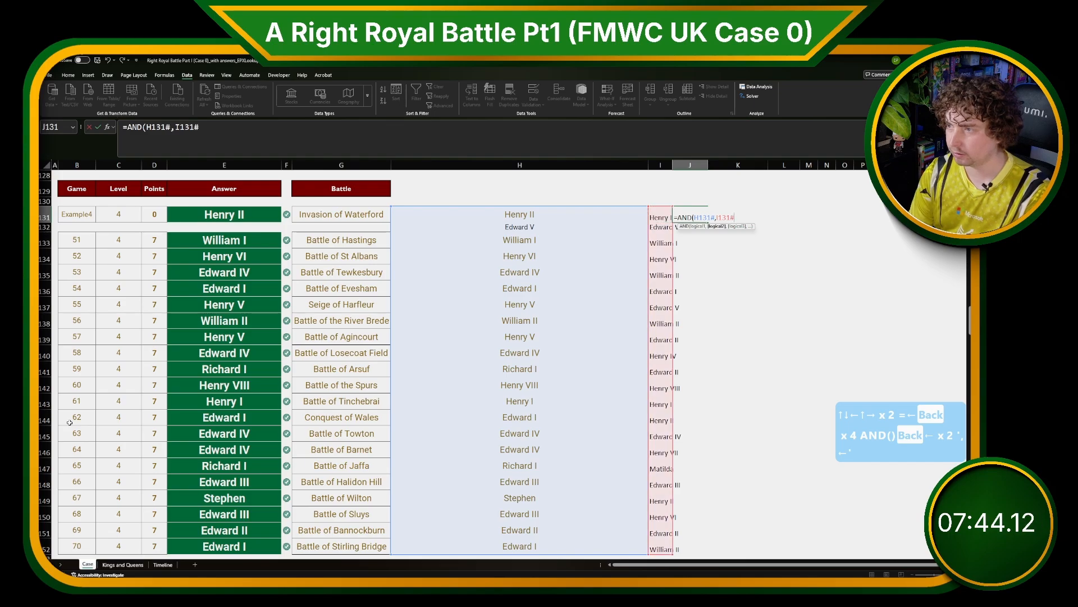
{"action": "key", "text": "Return"}
{"action": "scroll", "coordinate": [70, 422], "scroll_direction": "right", "scroll_amount": 2}
{"action": "scroll", "coordinate": [73, 461], "scroll_direction": "down", "scroll_amount": 2}
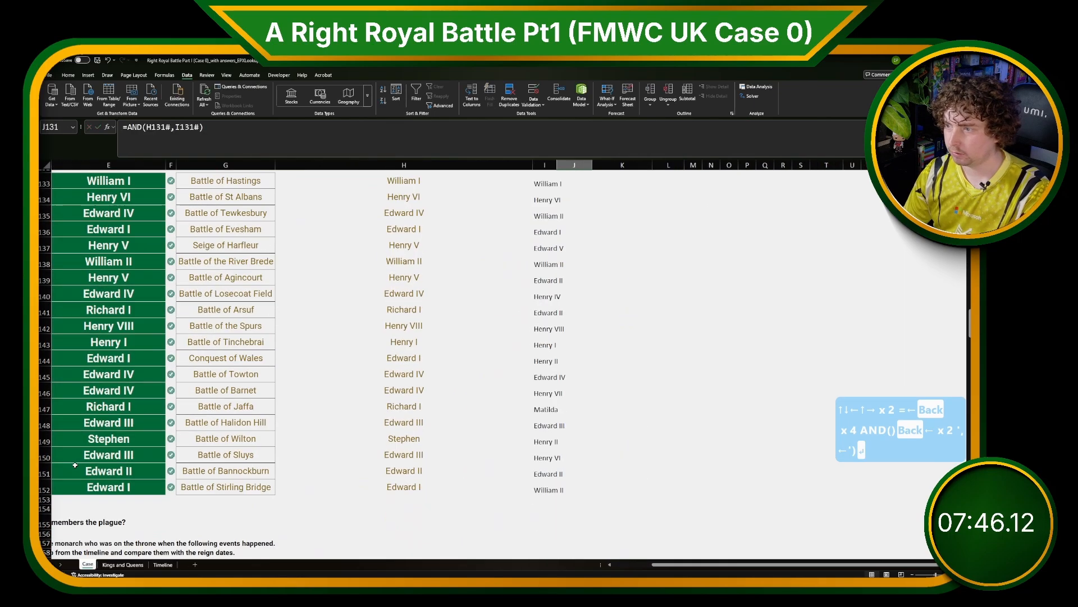
{"action": "scroll", "coordinate": [86, 506], "scroll_direction": "up", "scroll_amount": 1}
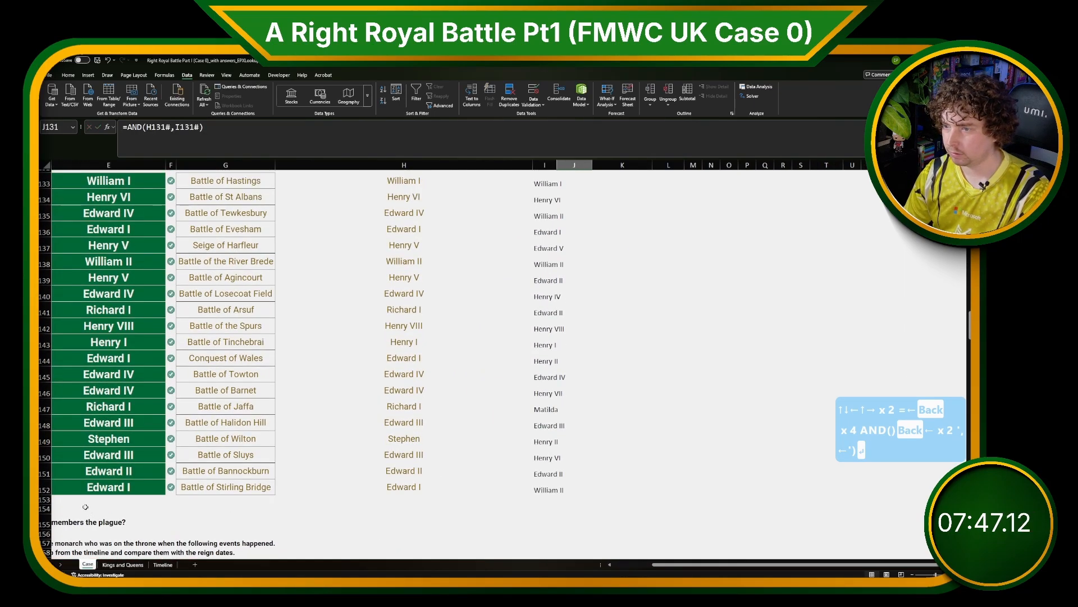
{"action": "left_click", "coordinate": [471, 138]}
{"action": "scroll", "coordinate": [505, 247], "scroll_direction": "up", "scroll_amount": 3}
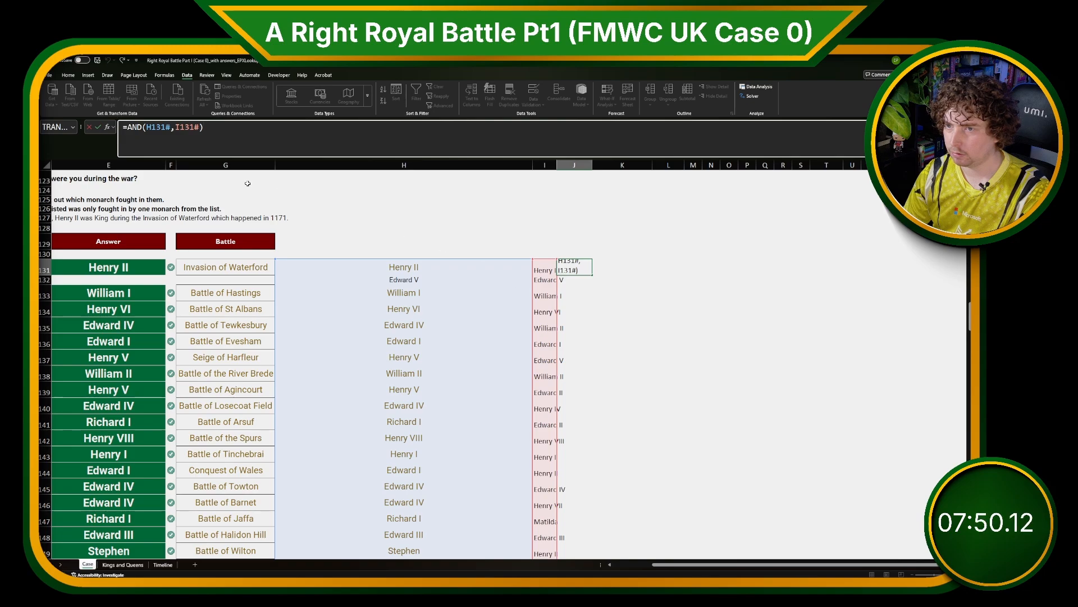
{"action": "left_click", "coordinate": [177, 128]}
{"action": "key", "text": "BackSpace"}
{"action": "type", "text": "="}
{"action": "key", "text": "Return"}
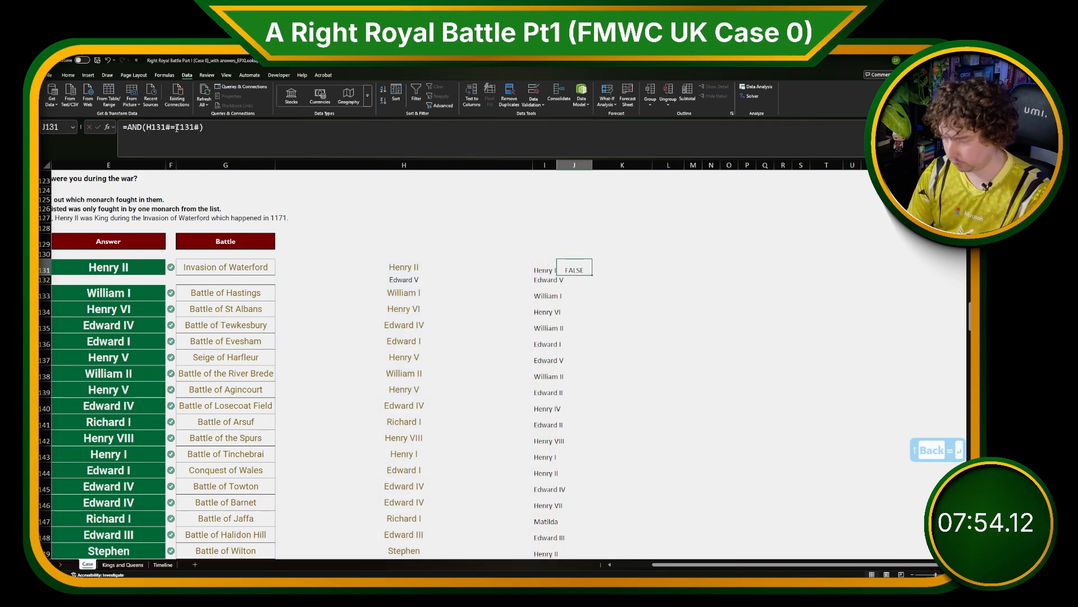
Replace J131 with =I131#=H131# to compare the two lookup columns row by row.
{"action": "key", "text": "Delete"}
{"action": "type", "text": "="}
{"action": "key", "text": "Left"}
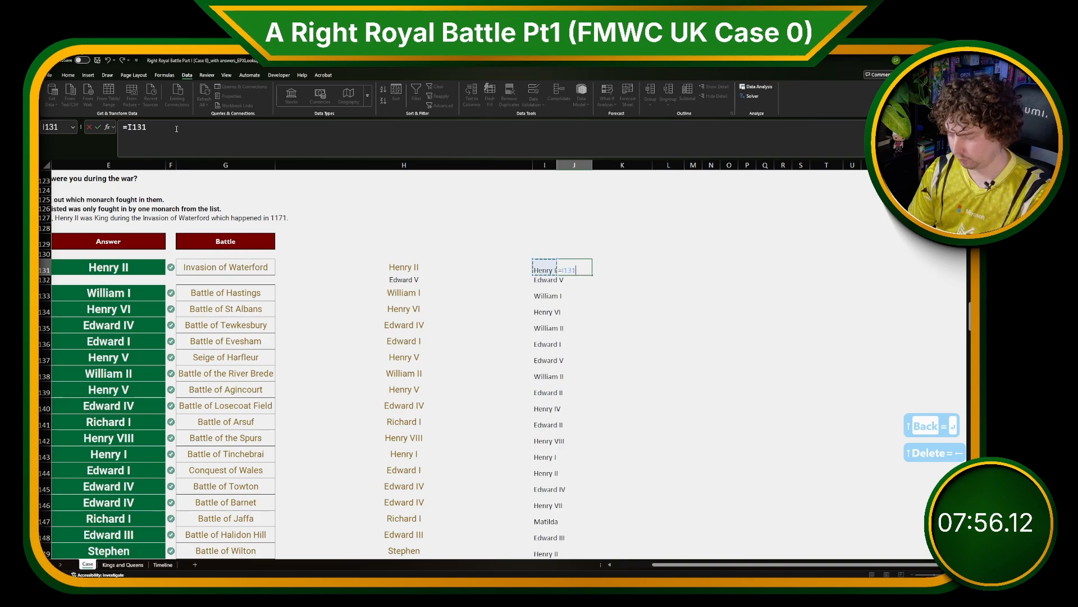
{"action": "type", "text": "#="}
{"action": "key", "text": "Left"}
{"action": "key", "text": "Left"}
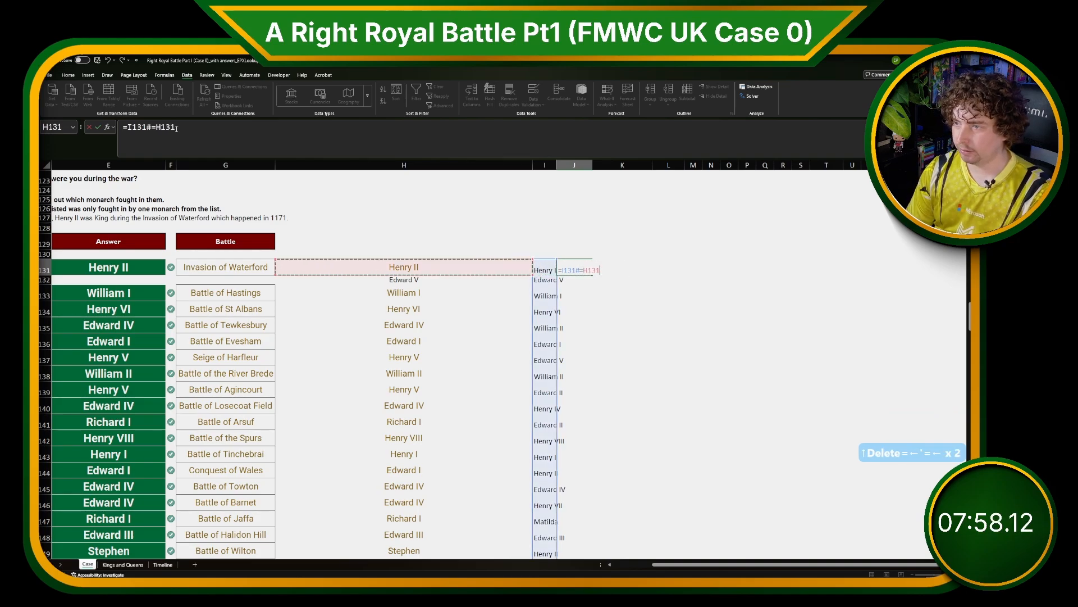
{"action": "type", "text": "#"}
{"action": "key", "text": "Return"}
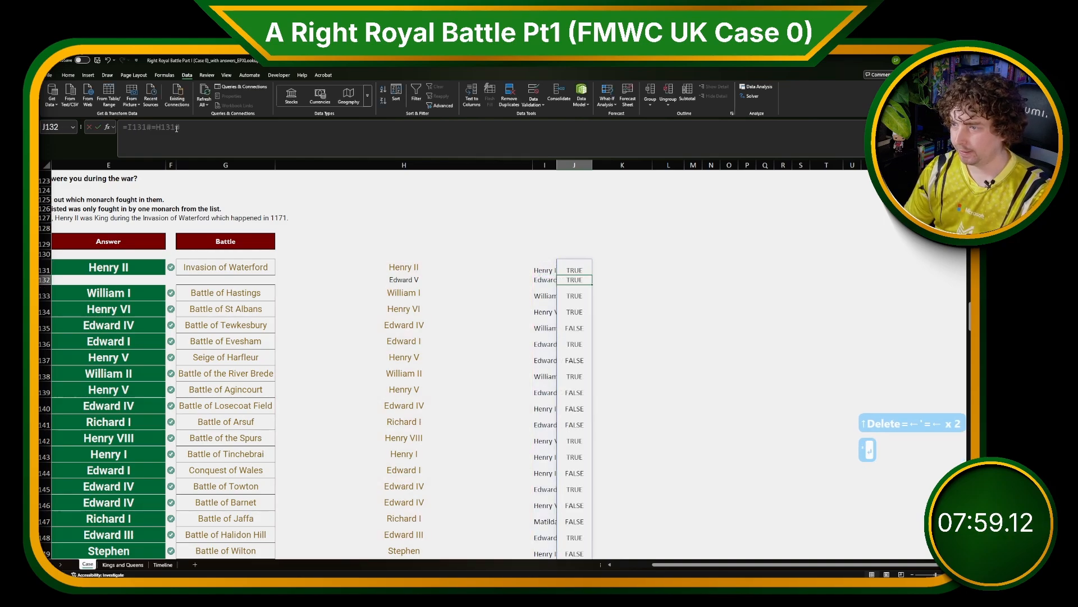
{"action": "left_click", "coordinate": [566, 389]}
{"action": "left_click", "coordinate": [537, 393]}
{"action": "left_click", "coordinate": [466, 391]}
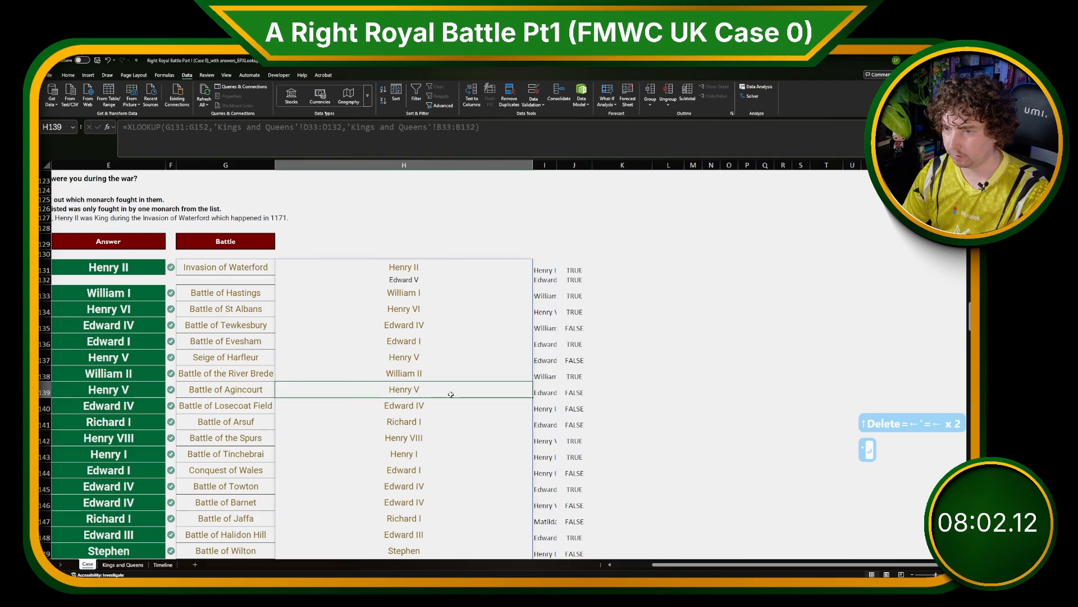
Clear the comparison in J131 and the alternative lookup in I131.
{"action": "left_click", "coordinate": [575, 268]}
{"action": "key", "text": "Delete"}
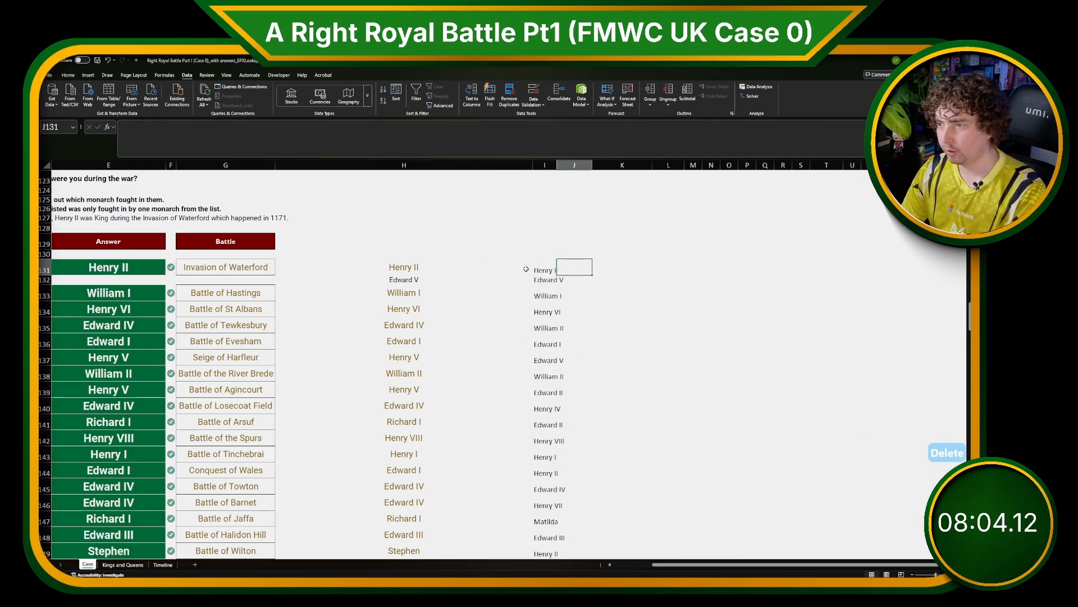
{"action": "left_click", "coordinate": [542, 269]}
{"action": "key", "text": "Delete"}
Read the Level 5 question about which monarch reigned during each listed event.
{"action": "left_click", "coordinate": [682, 393]}
{"action": "scroll", "coordinate": [681, 394], "scroll_direction": "left", "scroll_amount": 3}
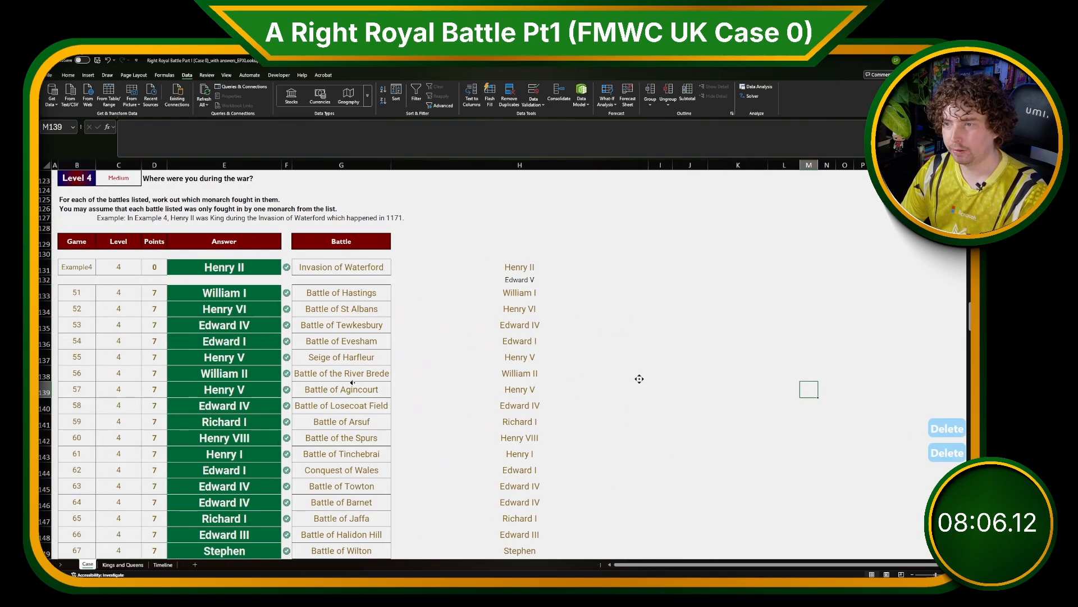
{"action": "scroll", "coordinate": [385, 429], "scroll_direction": "down", "scroll_amount": 9}
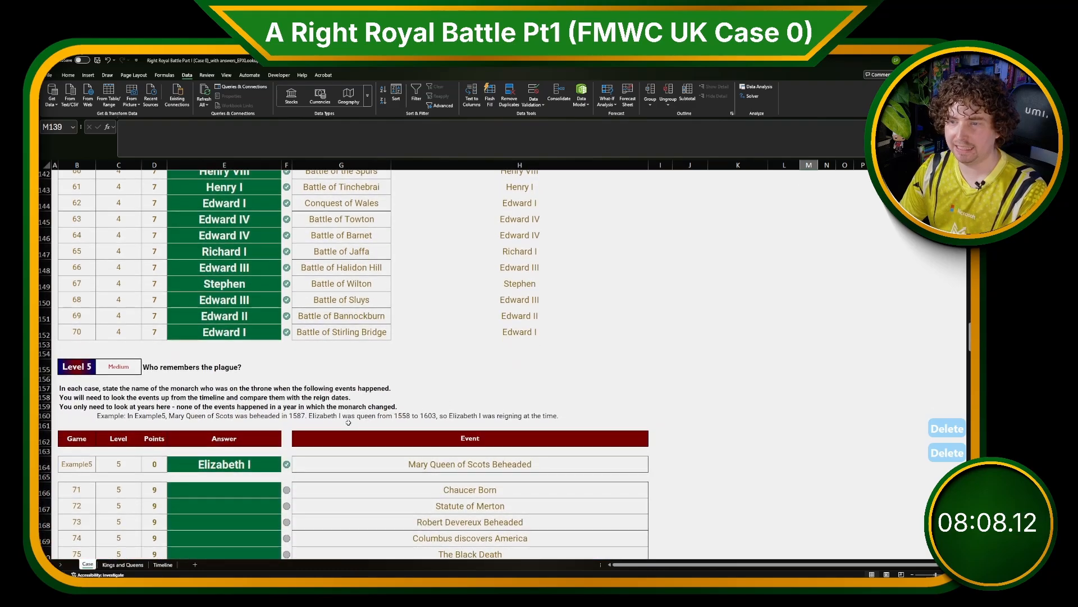
{"action": "scroll", "coordinate": [315, 418], "scroll_direction": "down", "scroll_amount": 1}
{"action": "left_click", "coordinate": [315, 417]}
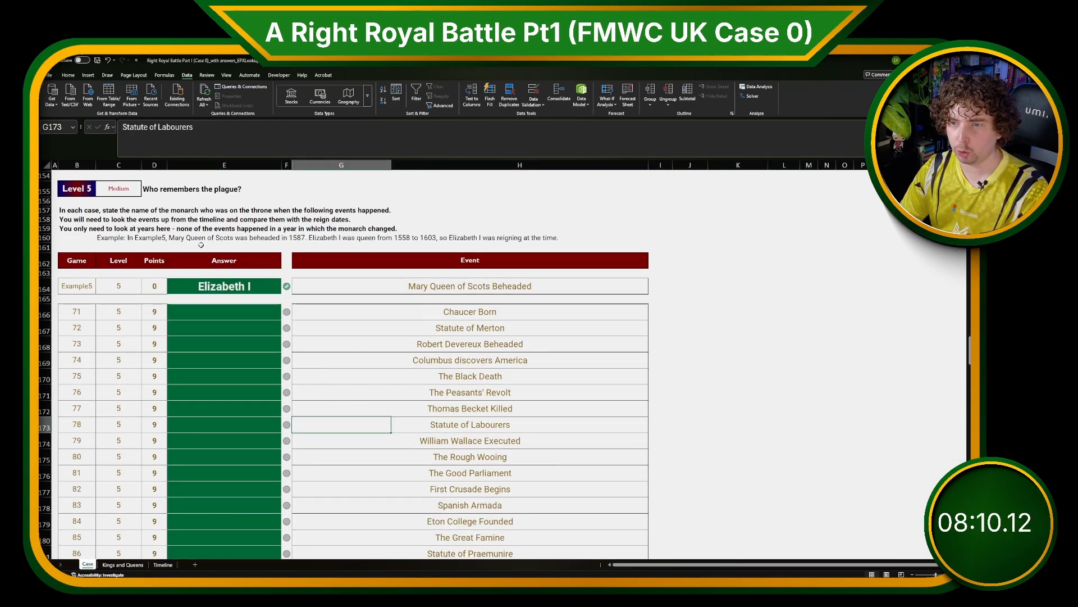
{"action": "left_click", "coordinate": [174, 248]}
{"action": "left_click", "coordinate": [177, 358]}
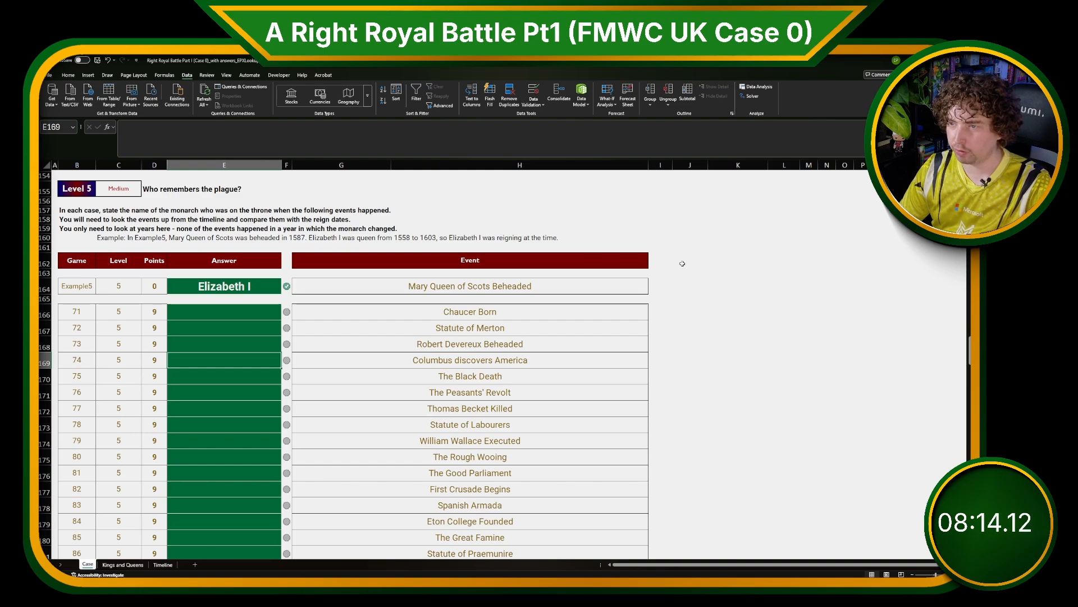
In J164, enter =XLOOKUP(G164:G185,Timeline!C3:C24,Timeline!B3:B24) to fetch each event's year from the Timeline sheet.
{"action": "left_click", "coordinate": [686, 287]}
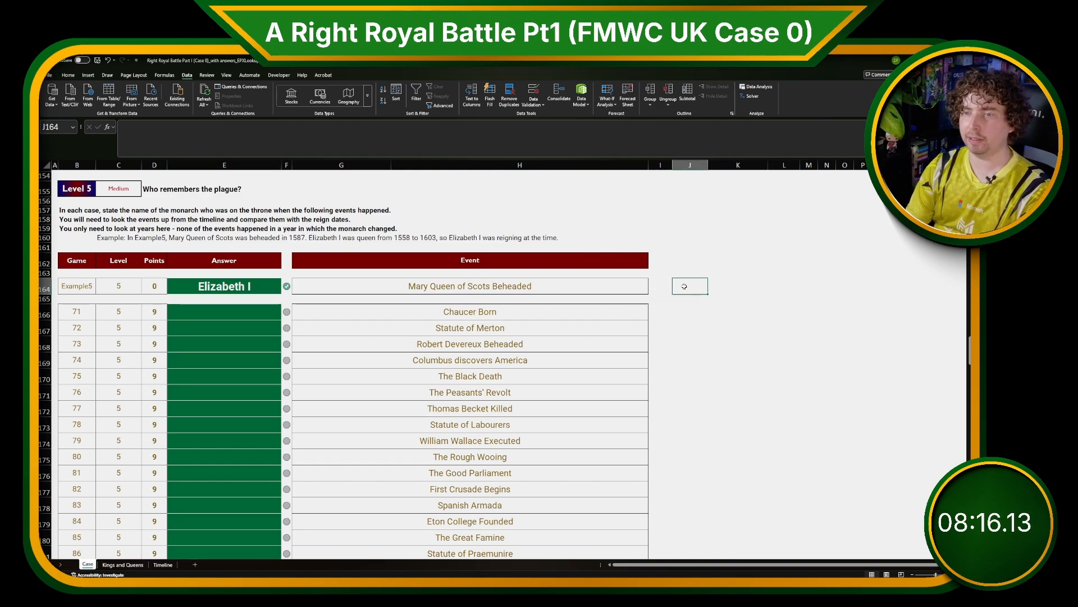
{"action": "type", "text": "=XLOOKUP("}
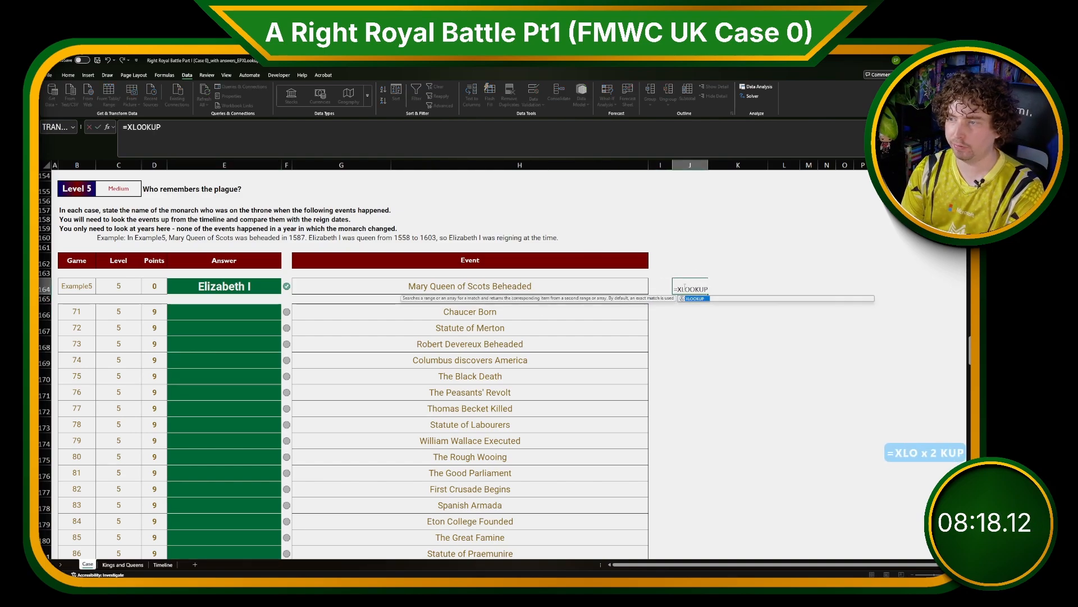
{"action": "key", "text": "Left"}
{"action": "key", "text": "Left"}
{"action": "key", "text": "ctrl+shift+Down"}
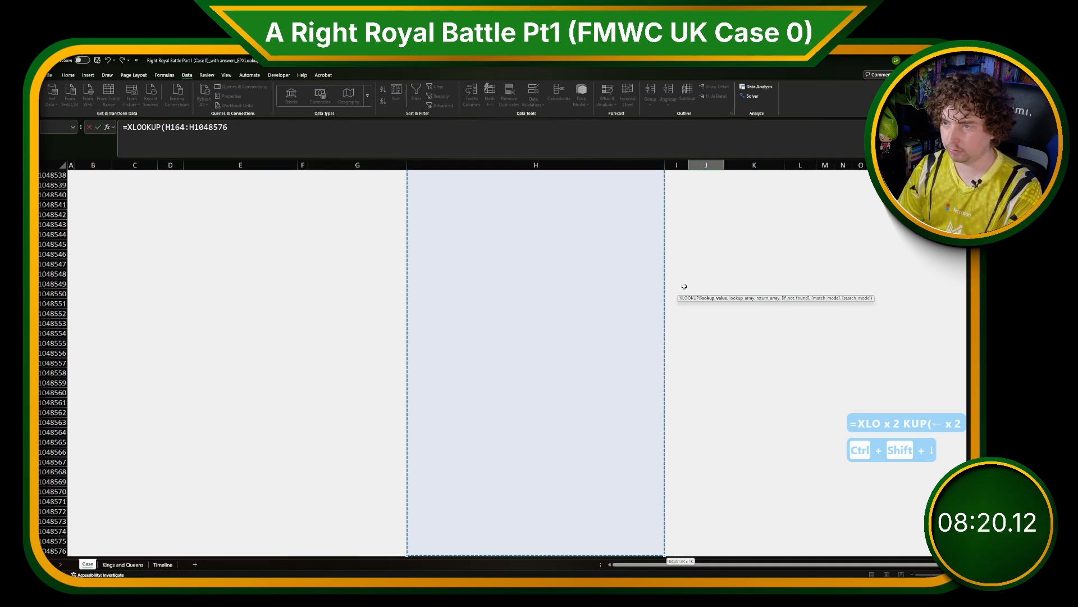
{"action": "key", "text": "ctrl+shift+Up"}
{"action": "key", "text": "Down"}
{"action": "key", "text": "Up"}
{"action": "key", "text": "Left"}
{"action": "key", "text": "ctrl+shift+Down"}
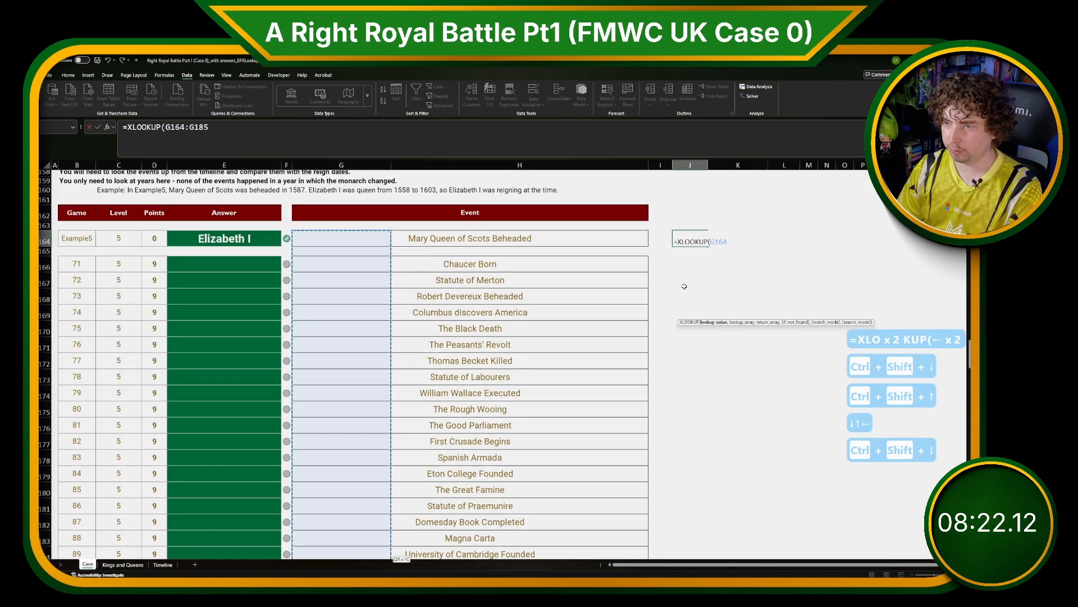
{"action": "type", "text": ","}
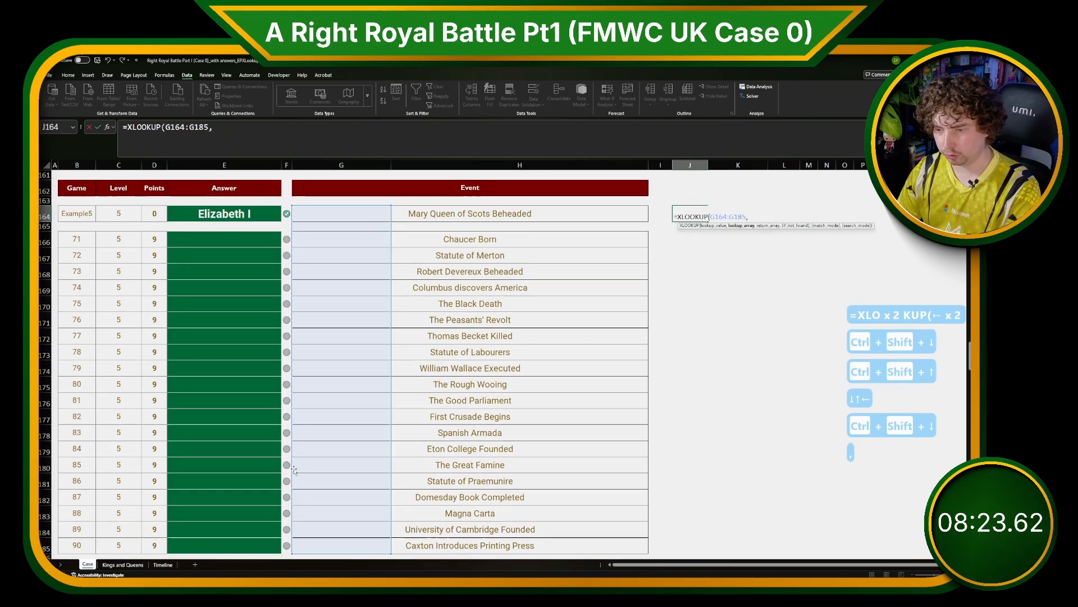
{"action": "left_click", "coordinate": [163, 564]}
{"action": "left_click_drag", "start_coordinate": [87, 191], "coordinate": [93, 353]}
{"action": "type", "text": ","}
{"action": "left_click_drag", "start_coordinate": [65, 192], "coordinate": [67, 352]}
{"action": "key", "text": "Return"}
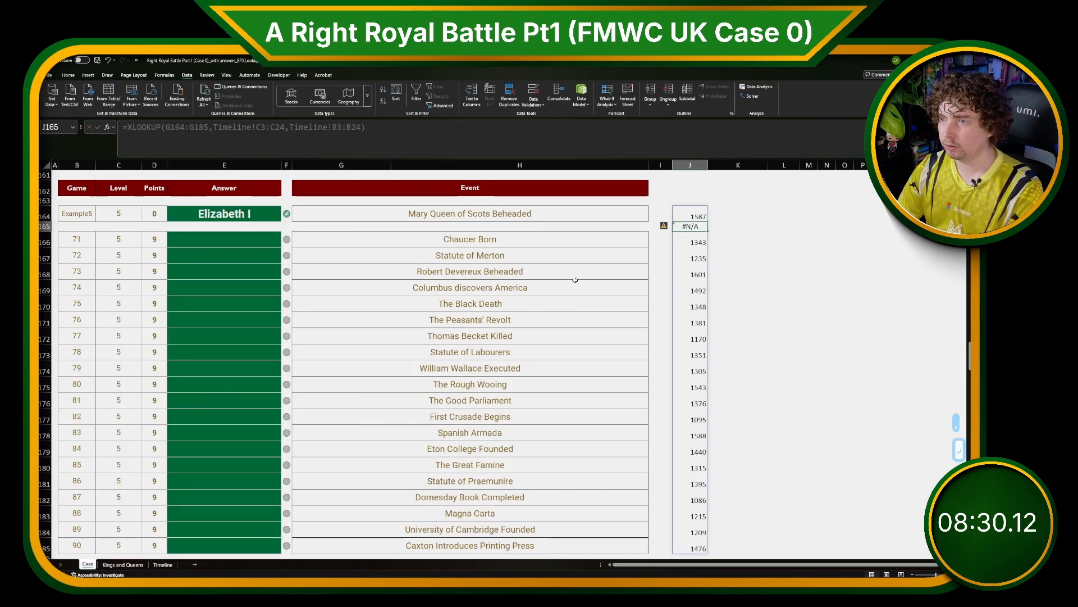
Copy the monarch names, second-reign start dates and first-reign start years from Kings and Queens, and paste them as values at P164 on the Case sheet.
{"action": "left_click", "coordinate": [123, 565]}
{"action": "scroll", "coordinate": [240, 511], "scroll_direction": "up", "scroll_amount": 10}
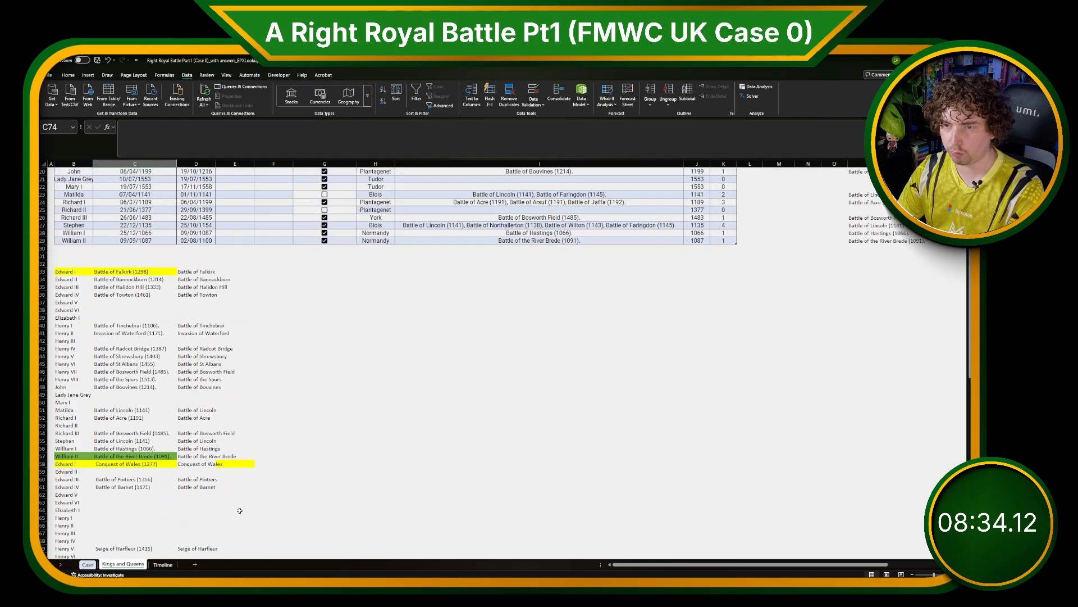
{"action": "scroll", "coordinate": [240, 511], "scroll_direction": "up", "scroll_amount": 7}
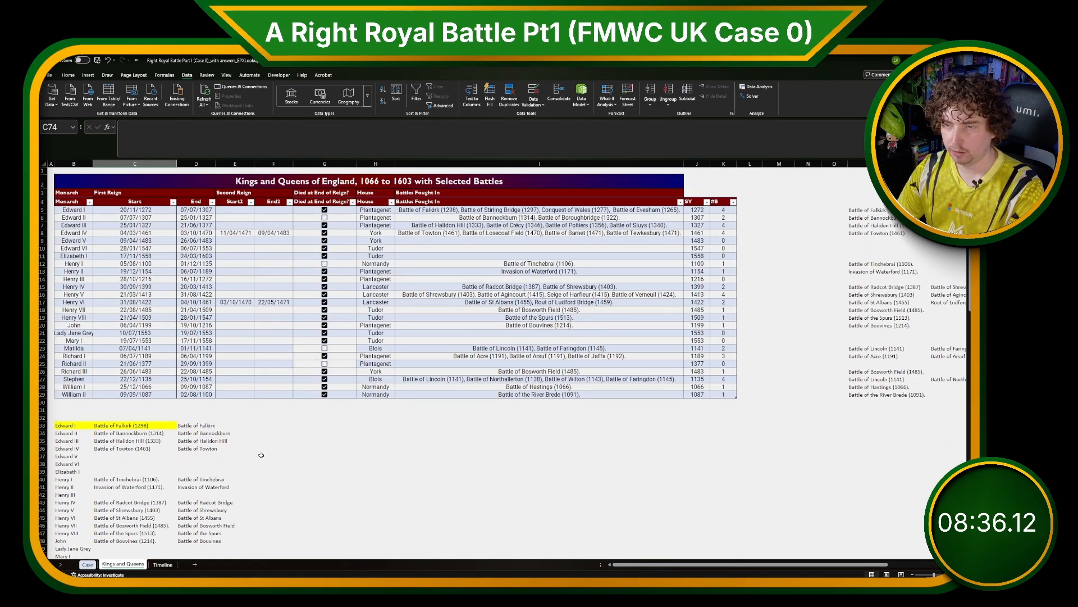
{"action": "left_click", "coordinate": [293, 443]}
{"action": "left_click_drag", "start_coordinate": [67, 210], "coordinate": [65, 394]}
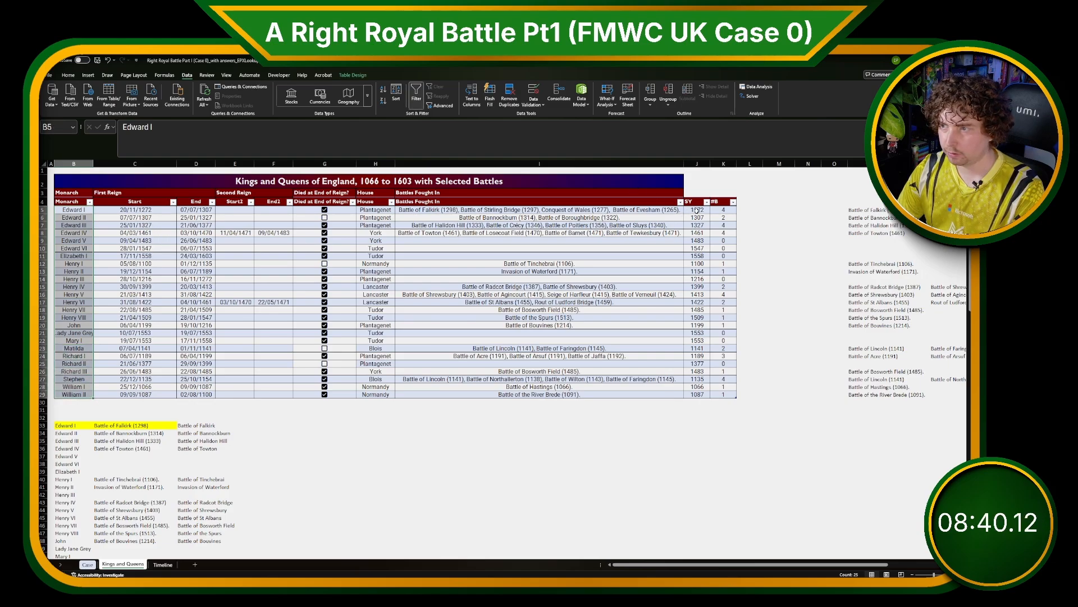
{"action": "left_click_drag", "start_coordinate": [697, 209], "coordinate": [696, 379]}
{"action": "left_click_drag", "start_coordinate": [235, 210], "coordinate": [236, 380]}
{"action": "key", "text": "ctrl+c"}
{"action": "key", "text": "ctrl+Page_Up"}
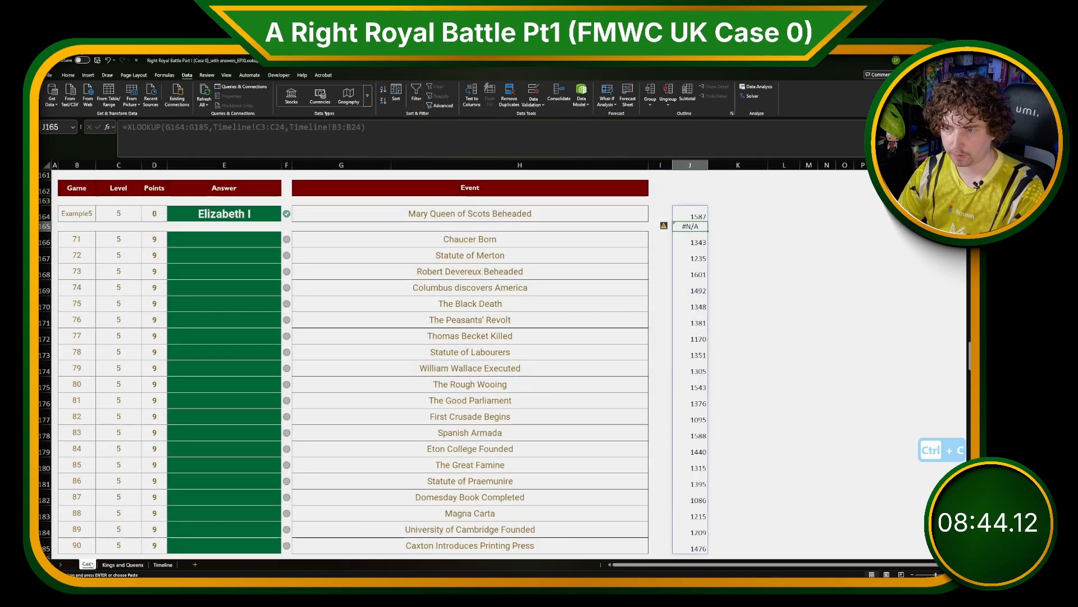
{"action": "left_click", "coordinate": [866, 209]}
{"action": "key", "text": "ctrl+shift+v"}
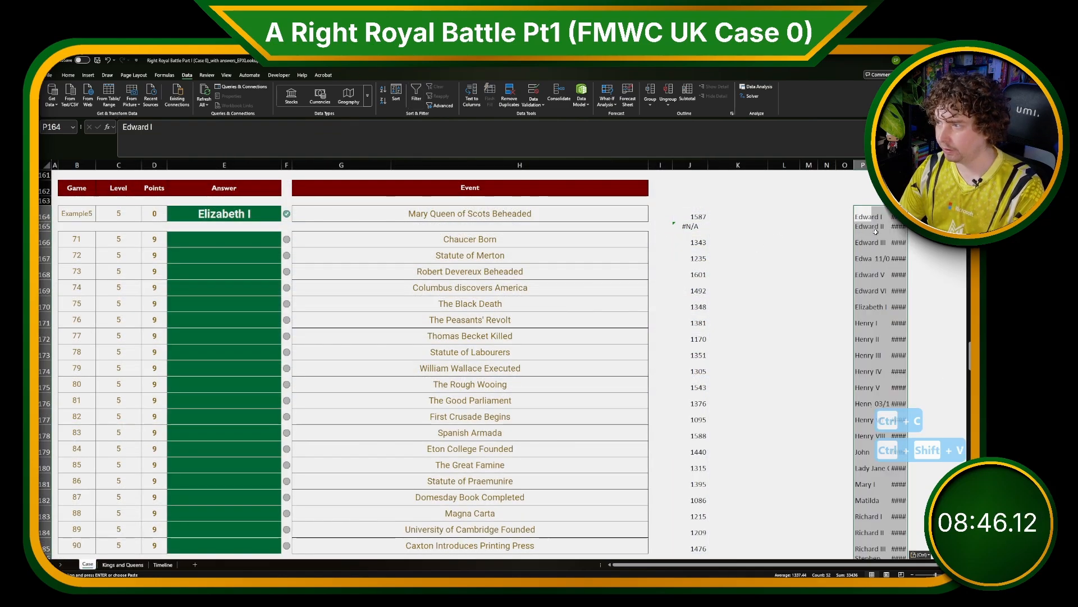
Widen the pasted columns so the names and dates fit.
{"action": "left_click_drag", "start_coordinate": [862, 165], "coordinate": [899, 165]}
{"action": "double_click", "coordinate": [890, 165]}
{"action": "left_click", "coordinate": [893, 228]}
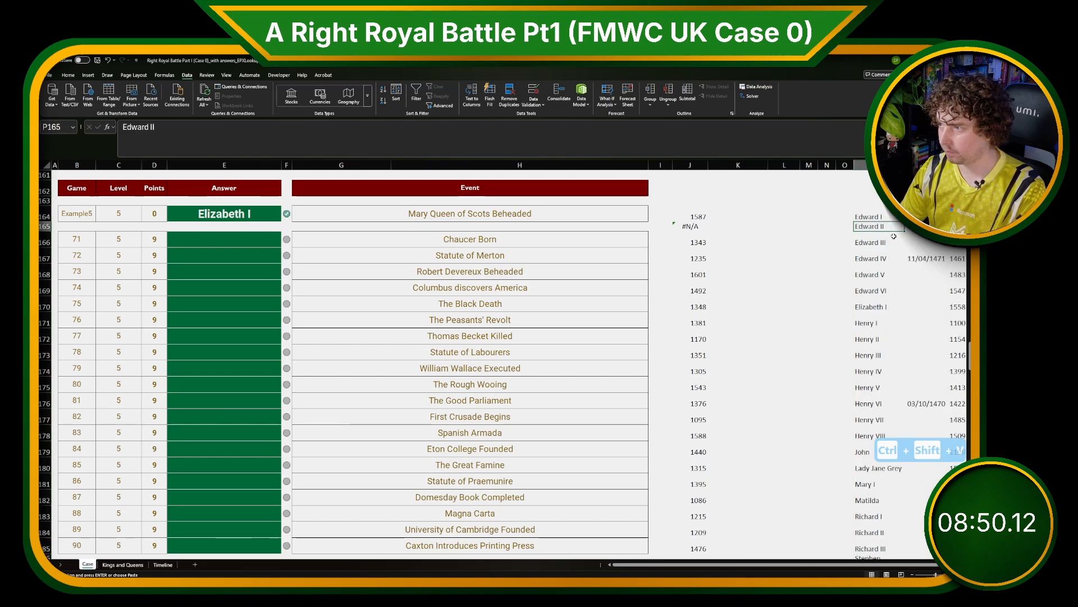
{"action": "key", "text": "Right"}
{"action": "key", "text": "Right"}
{"action": "key", "text": "Right"}
{"action": "key", "text": "Right"}
{"action": "key", "text": "Right"}
{"action": "key", "text": "Right"}
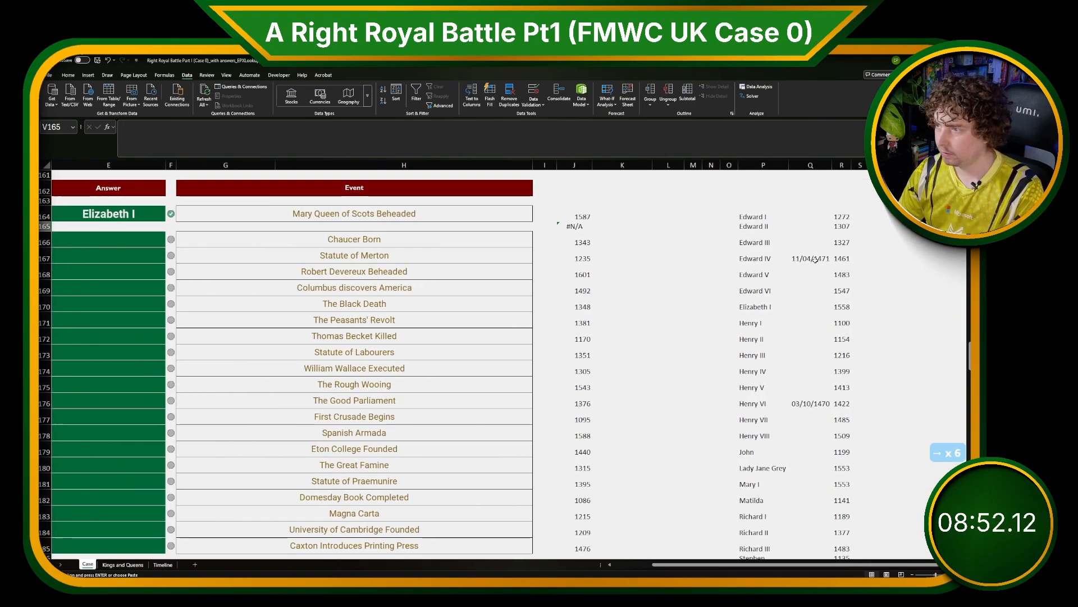
Rearrange the pasted data so start years sit in column Q and the second-reign start dates in column R.
{"action": "left_click_drag", "start_coordinate": [815, 260], "coordinate": [811, 405]}
{"action": "key", "text": "ctrl+x"}
{"action": "left_click", "coordinate": [865, 258]}
{"action": "key", "text": "ctrl+v"}
{"action": "left_click_drag", "start_coordinate": [842, 216], "coordinate": [842, 226]}
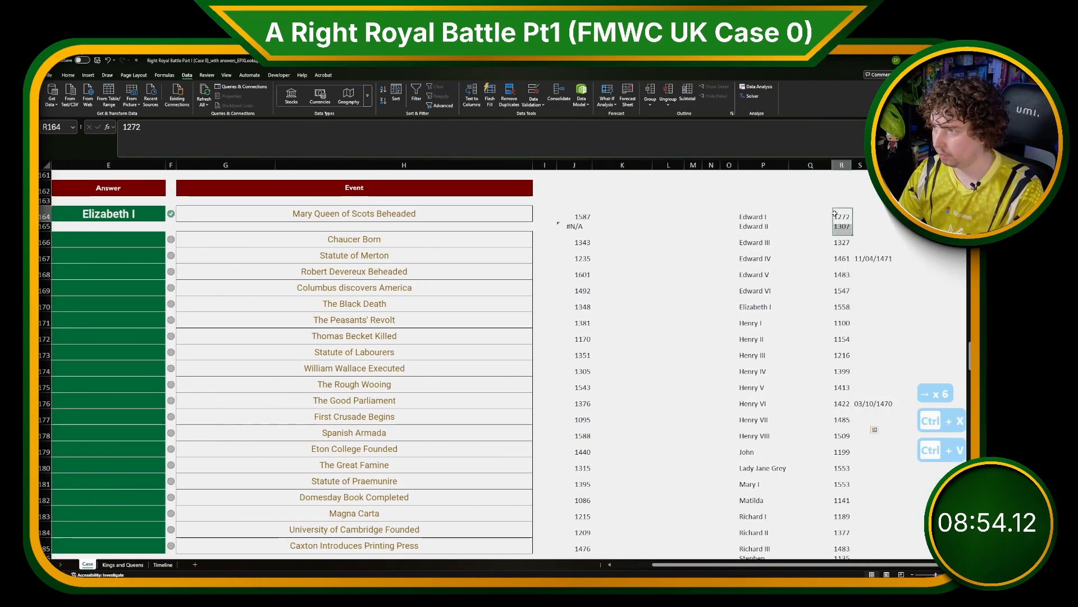
{"action": "key", "text": "ctrl+shift+Down"}
{"action": "key", "text": "ctrl+x"}
{"action": "key", "text": "Left"}
{"action": "key", "text": "ctrl+v"}
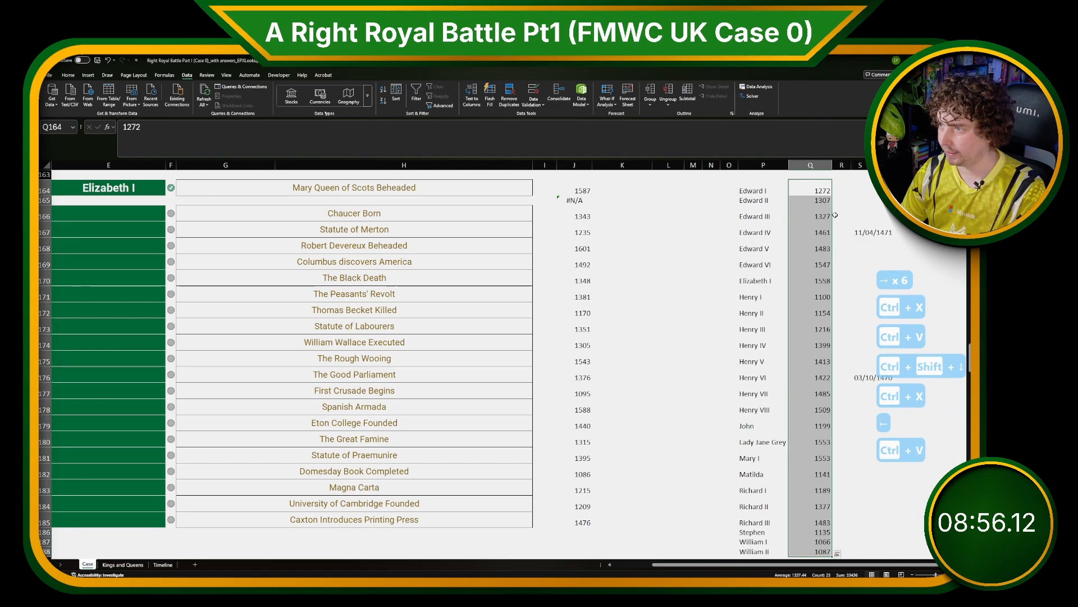
{"action": "left_click", "coordinate": [863, 232]}
{"action": "left_click", "coordinate": [867, 374], "text": "shift"}
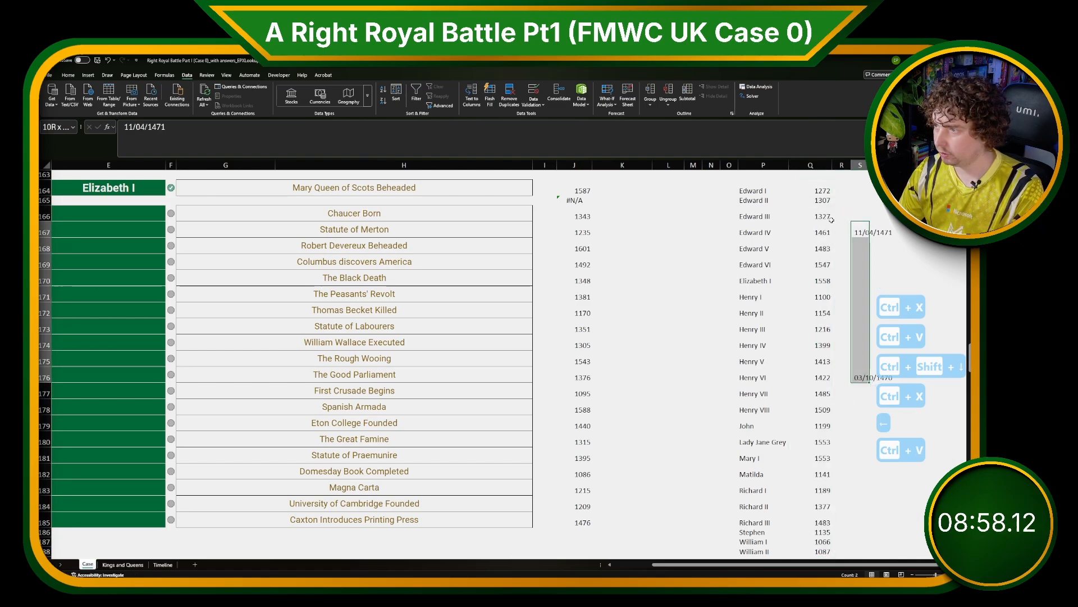
{"action": "key", "text": "ctrl+x"}
{"action": "left_click", "coordinate": [842, 232]}
{"action": "key", "text": "ctrl+v"}
{"action": "left_click_drag", "start_coordinate": [777, 251], "coordinate": [821, 553]}
{"action": "key", "text": "ctrl+x"}
{"action": "left_click", "coordinate": [756, 255]}
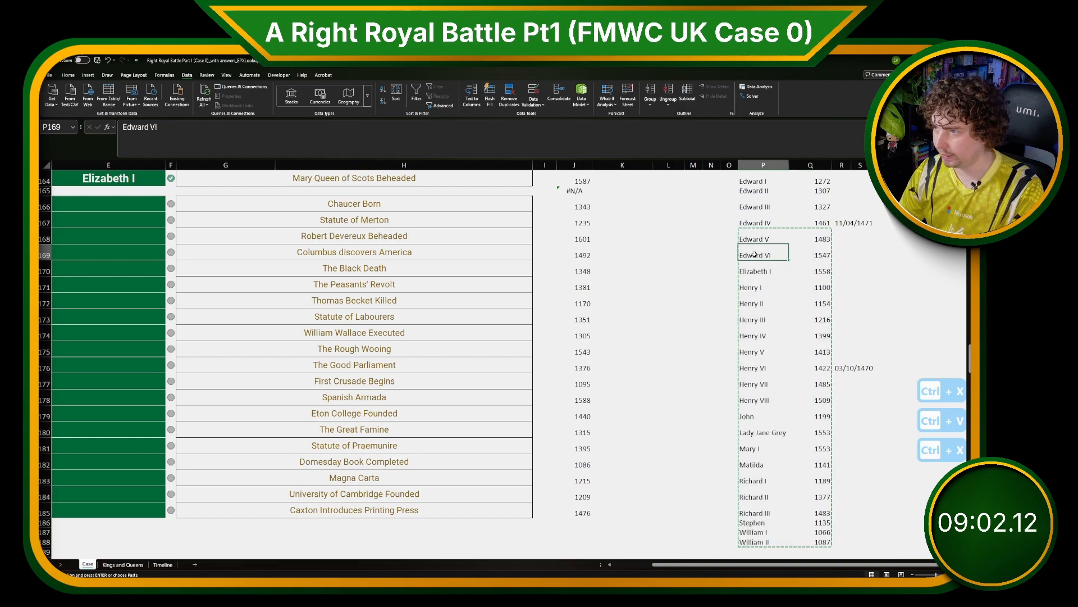
{"action": "key", "text": "ctrl+v"}
{"action": "key", "text": "ctrl+z"}
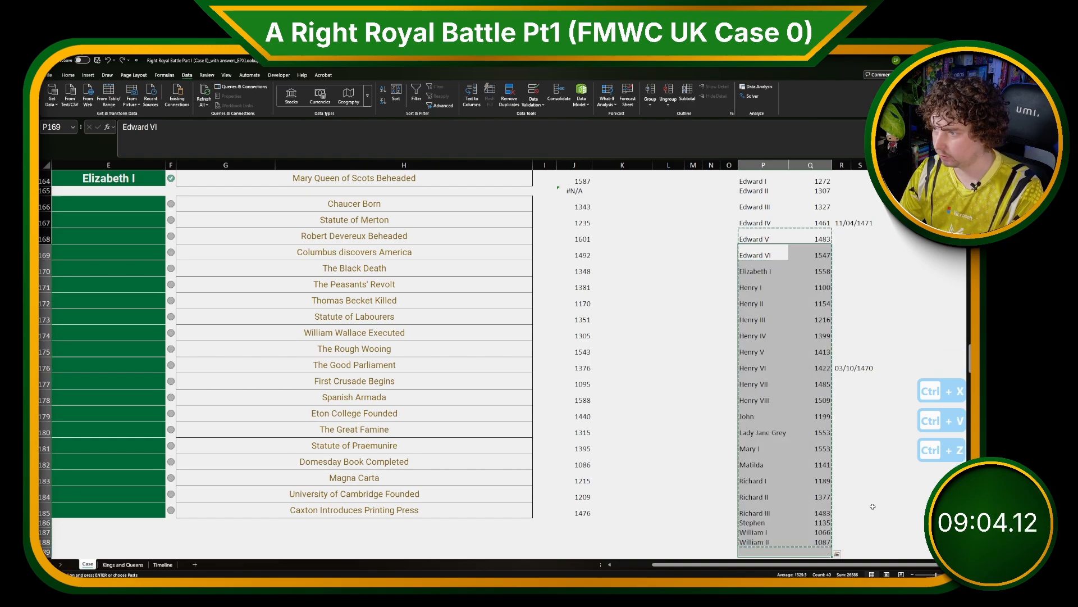
Shift the table rows below Edward IV down one row to open a blank row.
{"action": "left_click", "coordinate": [861, 542], "text": "shift"}
{"action": "key", "text": "ctrl+x"}
{"action": "left_click_drag", "start_coordinate": [755, 238], "coordinate": [860, 539]}
{"action": "key", "text": "ctrl+x"}
{"action": "key", "text": "Down"}
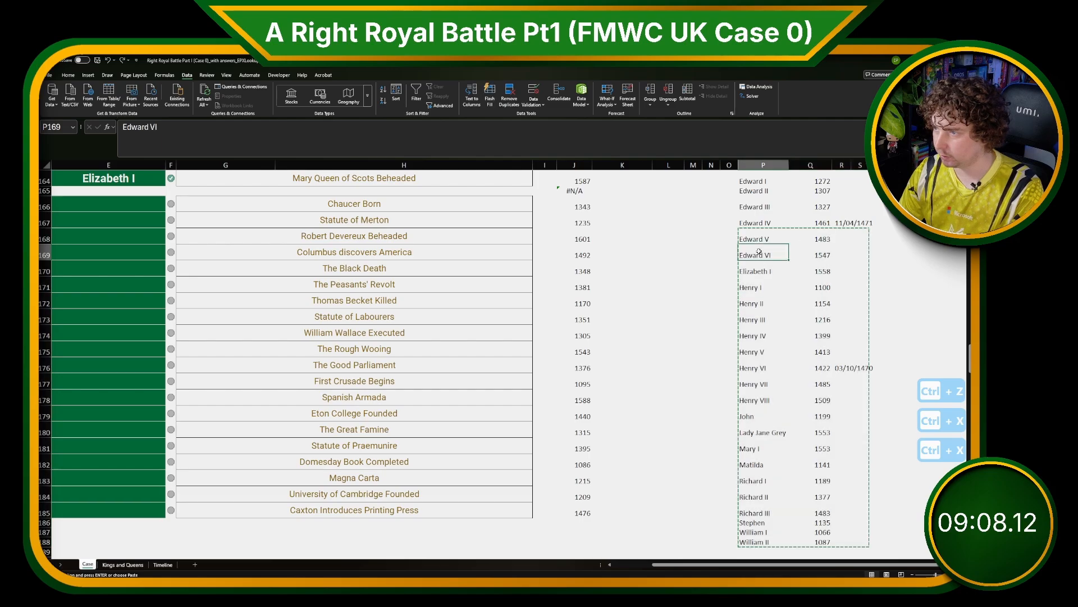
{"action": "key", "text": "ctrl+v"}
Shift the table rows from Henry VII onward down one row to open a blank row after Henry VI.
{"action": "left_click", "coordinate": [771, 365]}
{"action": "scroll", "coordinate": [771, 382], "scroll_direction": "up", "scroll_amount": 1}
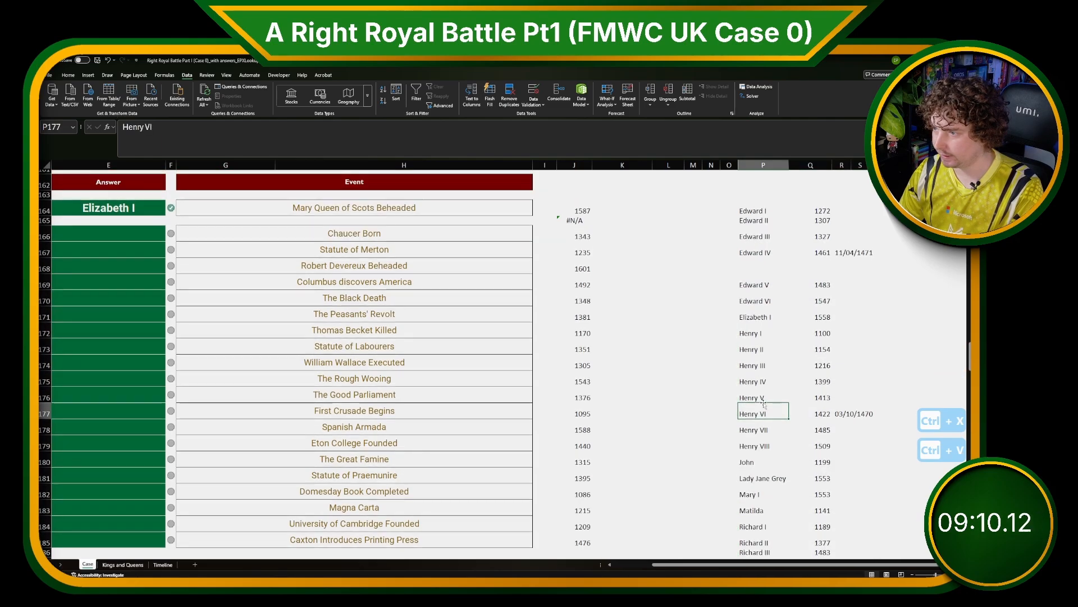
{"action": "left_click", "coordinate": [766, 428]}
{"action": "key", "text": "ctrl+shift+Right"}
{"action": "key", "text": "ctrl+shift+Down"}
{"action": "key", "text": "ctrl+x"}
{"action": "key", "text": "Down"}
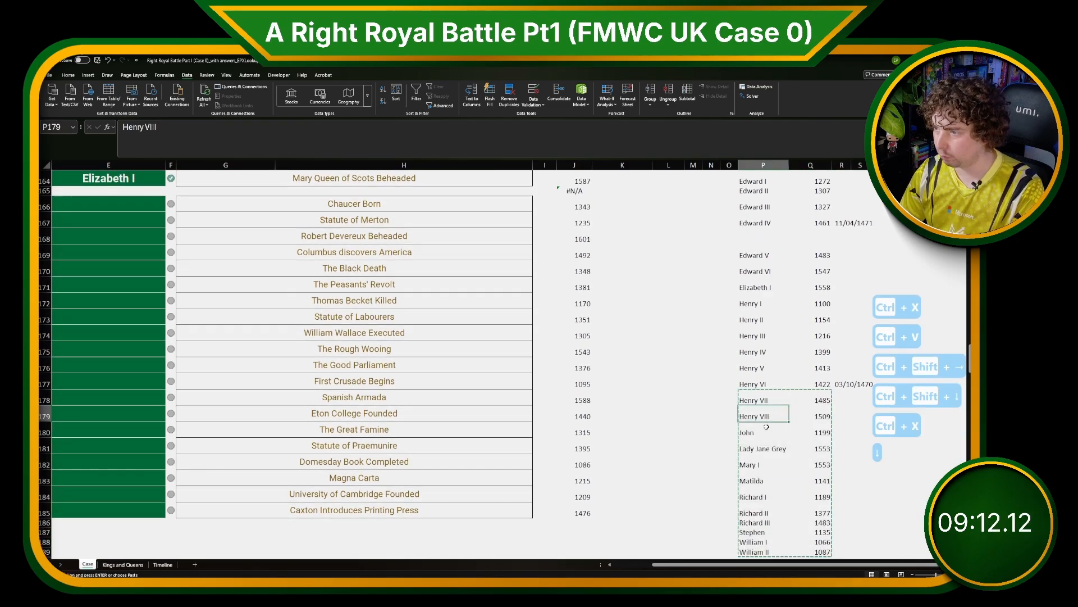
{"action": "key", "text": "ctrl+v"}
Copy Henry VI into the new blank row and set its start year to 1470.
{"action": "left_click_drag", "start_coordinate": [764, 384], "coordinate": [814, 385]}
{"action": "key", "text": "ctrl+c"}
{"action": "left_click", "coordinate": [778, 400]}
{"action": "key", "text": "ctrl+v"}
{"action": "left_click", "coordinate": [818, 399]}
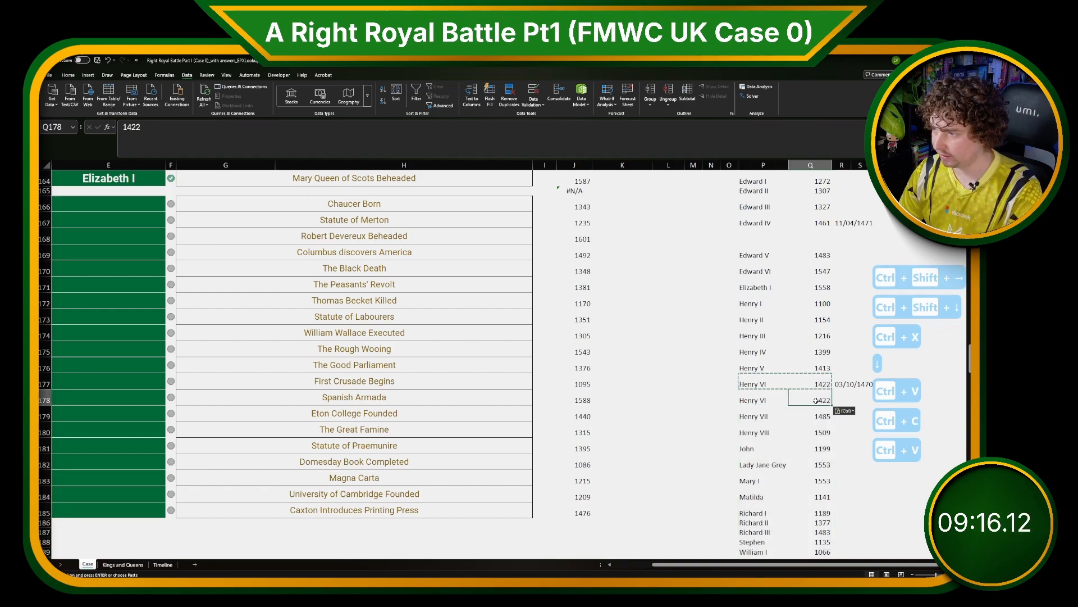
{"action": "type", "text": "1470"}
{"action": "key", "text": "Return"}
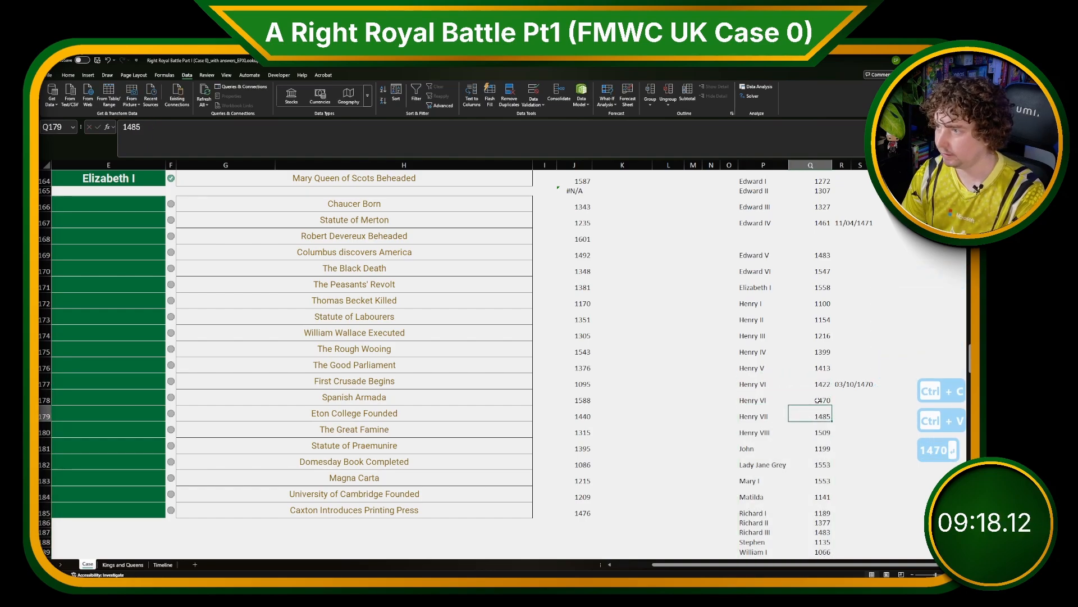
Copy Edward IV into the blank row below it and set its start year to 1471.
{"action": "left_click", "coordinate": [763, 223]}
{"action": "key", "text": "ctrl+c"}
{"action": "left_click", "coordinate": [766, 238]}
{"action": "key", "text": "ctrl+v"}
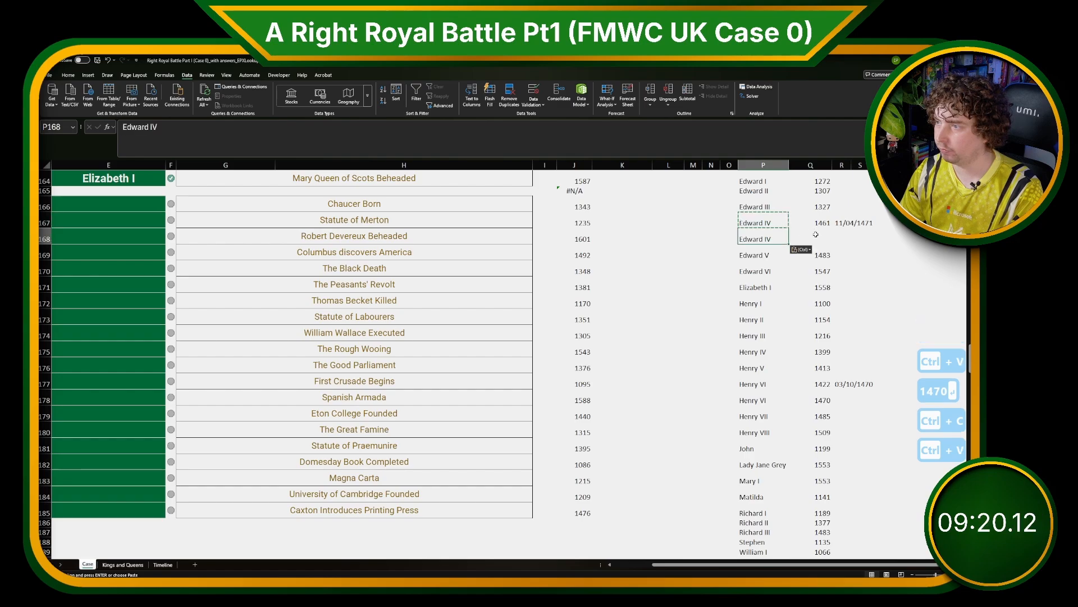
{"action": "left_click", "coordinate": [818, 238]}
{"action": "type", "text": "1"}
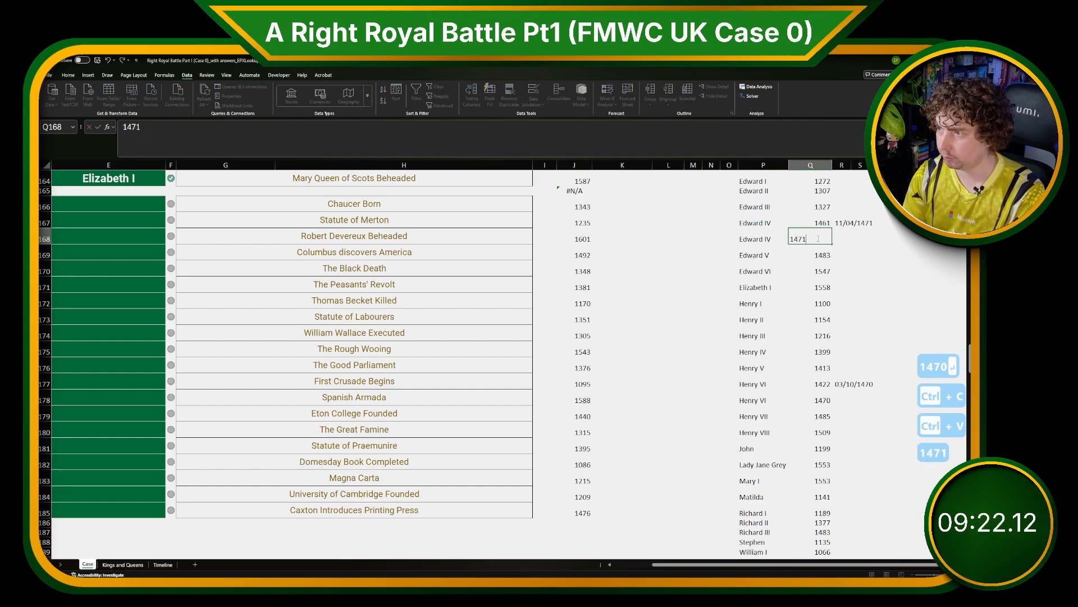
{"action": "type", "text": "471"}
{"action": "key", "text": "Return"}
In K164, enter =XLOOKUP(J164#,Q164:Q190,P164:P190) to look up each event year's monarch.
{"action": "scroll", "coordinate": [548, 362], "scroll_direction": "up", "scroll_amount": 4}
{"action": "scroll", "coordinate": [547, 362], "scroll_direction": "left", "scroll_amount": 3}
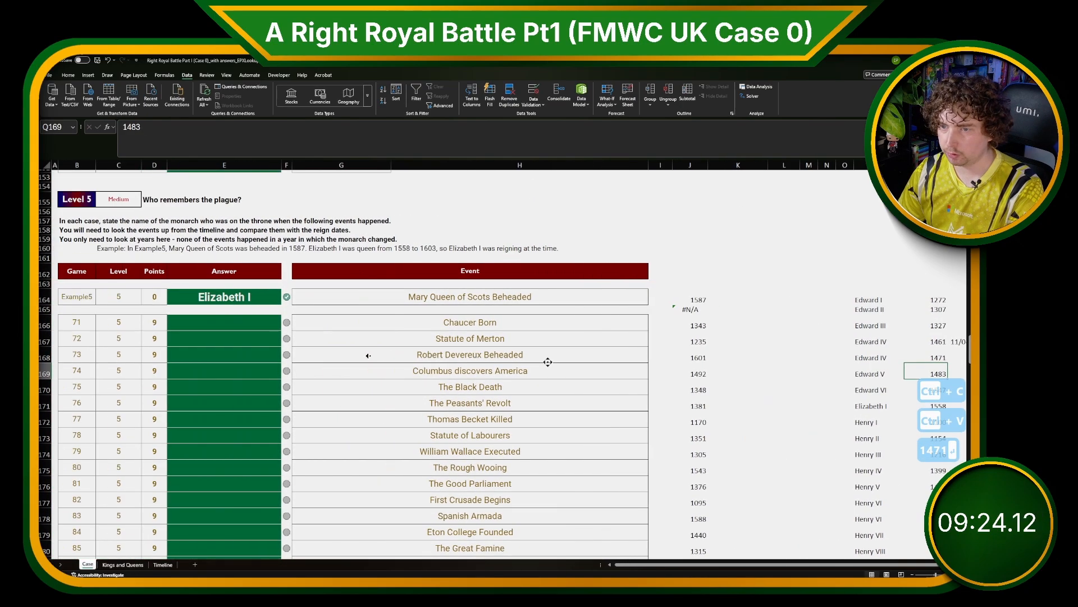
{"action": "scroll", "coordinate": [548, 362], "scroll_direction": "up", "scroll_amount": 1}
{"action": "left_click", "coordinate": [734, 328]}
{"action": "type", "text": "="}
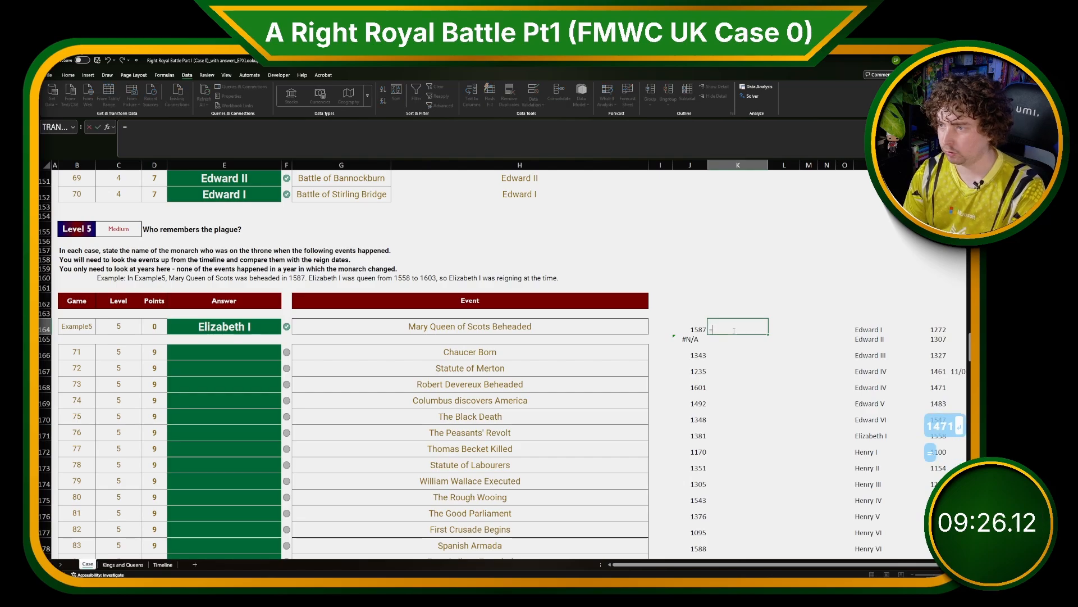
{"action": "type", "text": "XLOOKUP("}
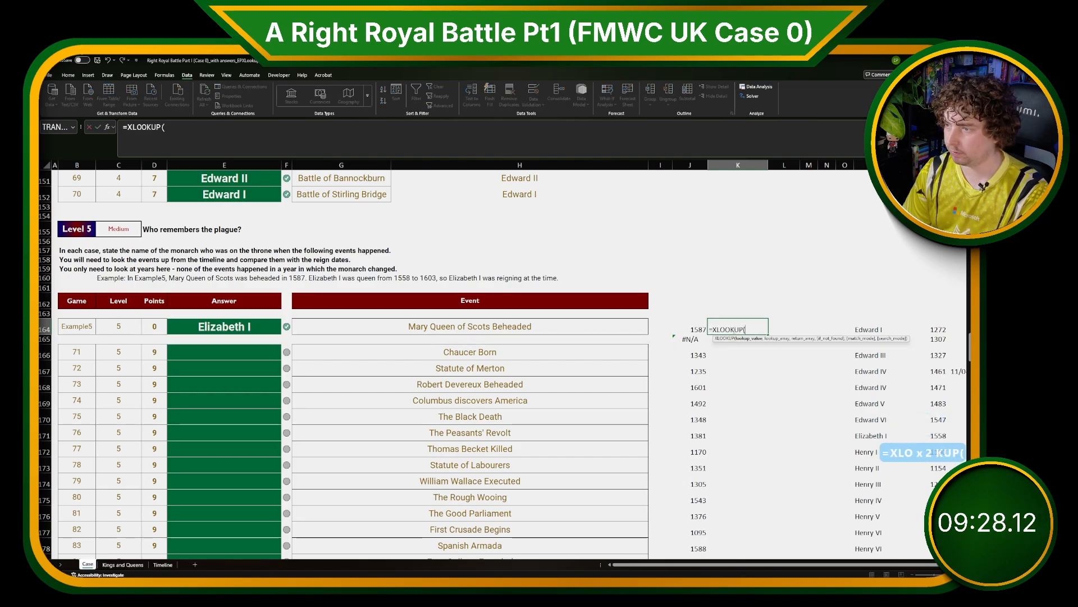
{"action": "key", "text": "Left"}
{"action": "key", "text": "ctrl+shift+Down"}
{"action": "type", "text": ","}
{"action": "key", "text": "Right"}
{"action": "key", "text": "Right"}
{"action": "key", "text": "Right"}
{"action": "key", "text": "Right"}
{"action": "key", "text": "Right"}
{"action": "key", "text": "Right"}
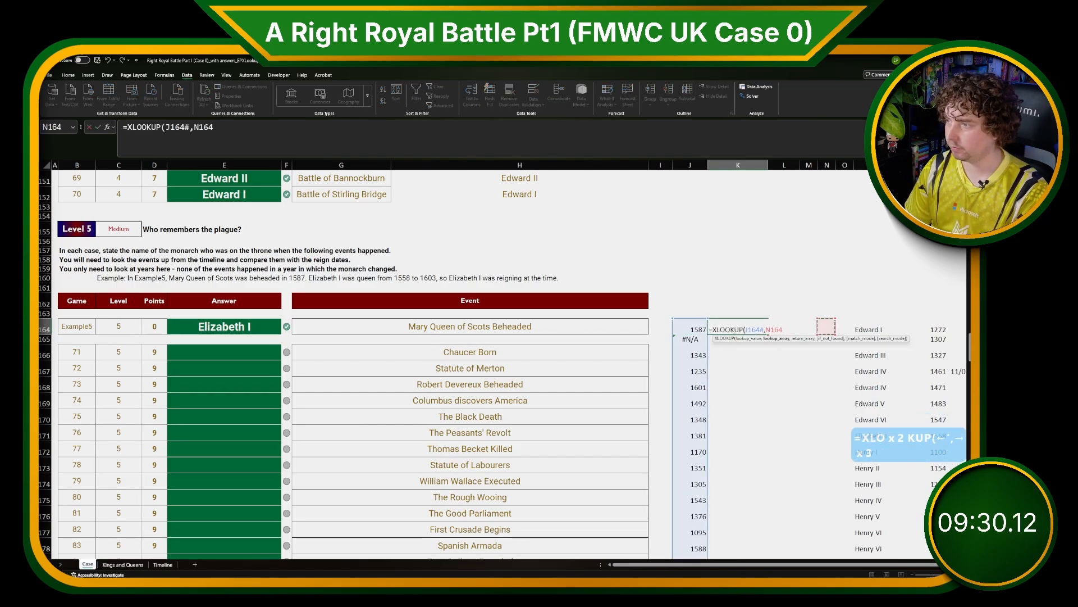
{"action": "key", "text": "ctrl+shift+Down"}
{"action": "type", "text": ","}
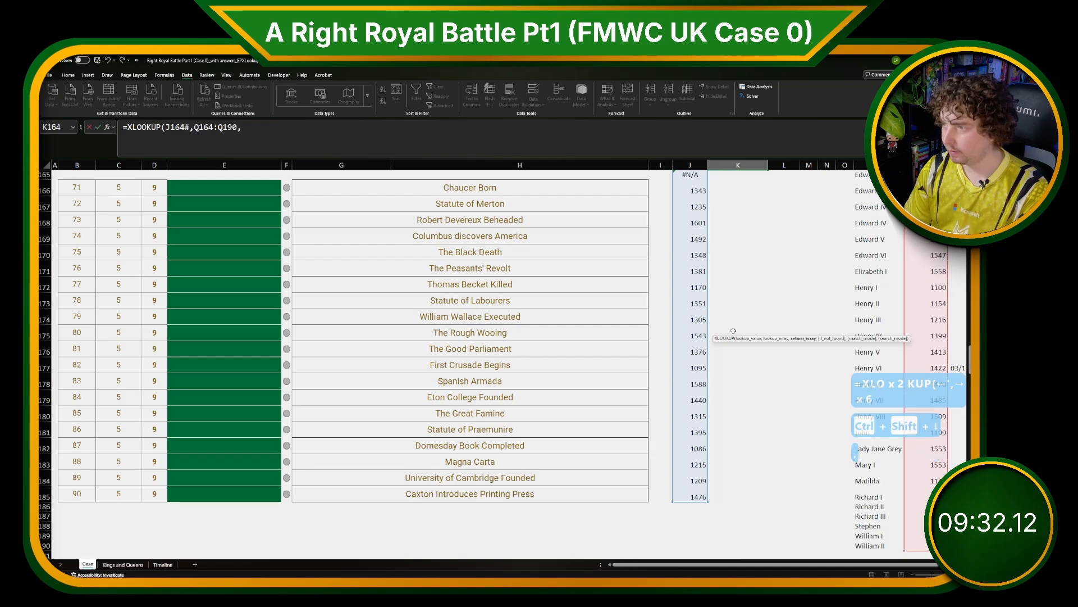
{"action": "key", "text": "Left"}
{"action": "key", "text": "Left"}
{"action": "key", "text": "Left"}
{"action": "key", "text": "ctrl+shift+Down"}
{"action": "key", "text": "Return"}
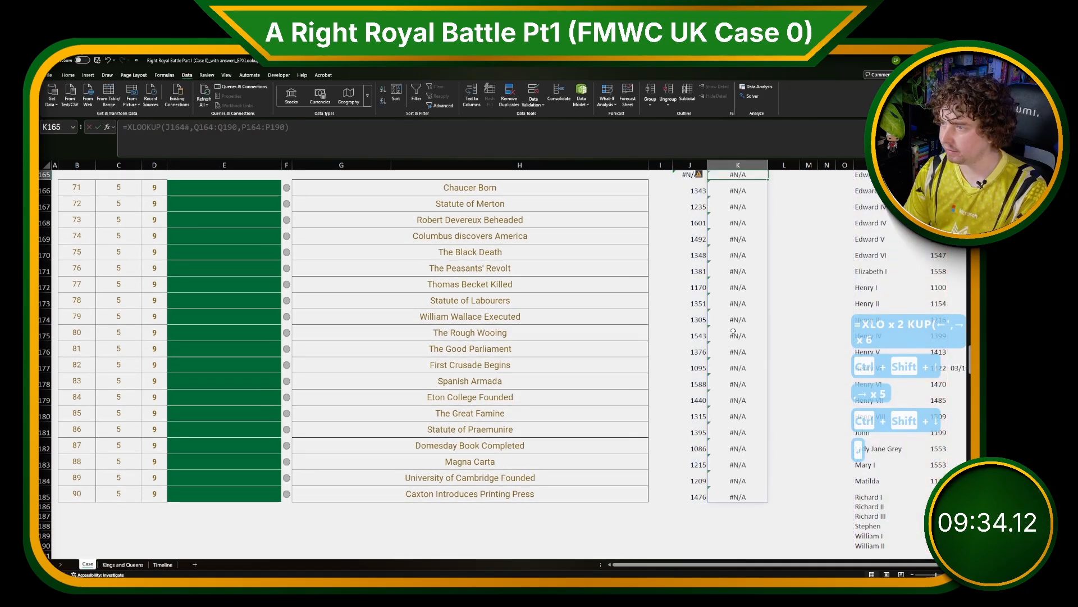
Review the Timeline sheet, the Level 5 instructions and the year and lookup formulas.
{"action": "scroll", "coordinate": [853, 339], "scroll_direction": "up", "scroll_amount": 1}
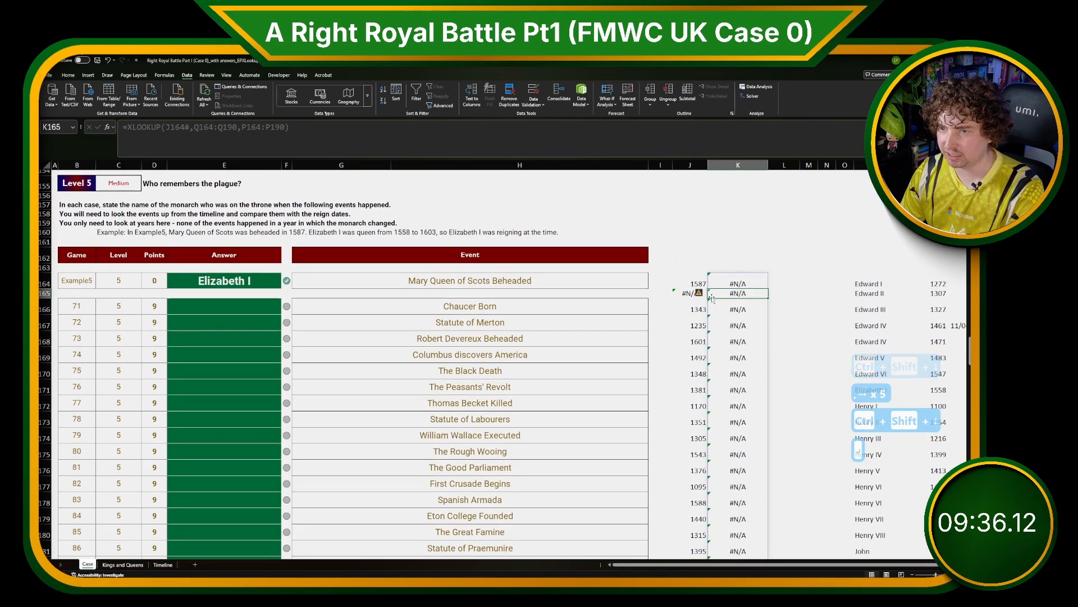
{"action": "left_click", "coordinate": [935, 285]}
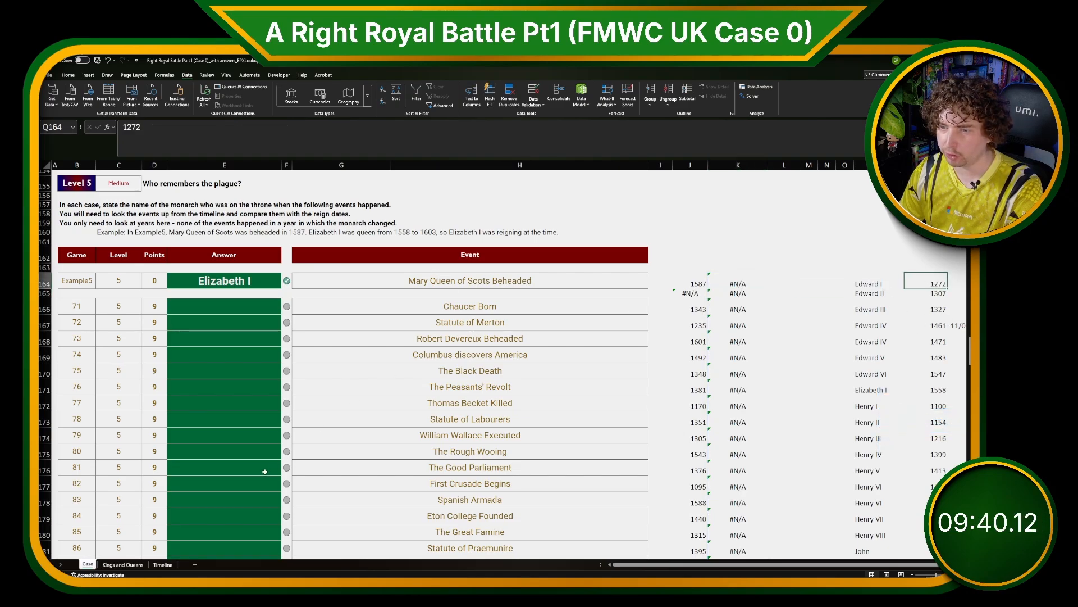
{"action": "left_click", "coordinate": [163, 564]}
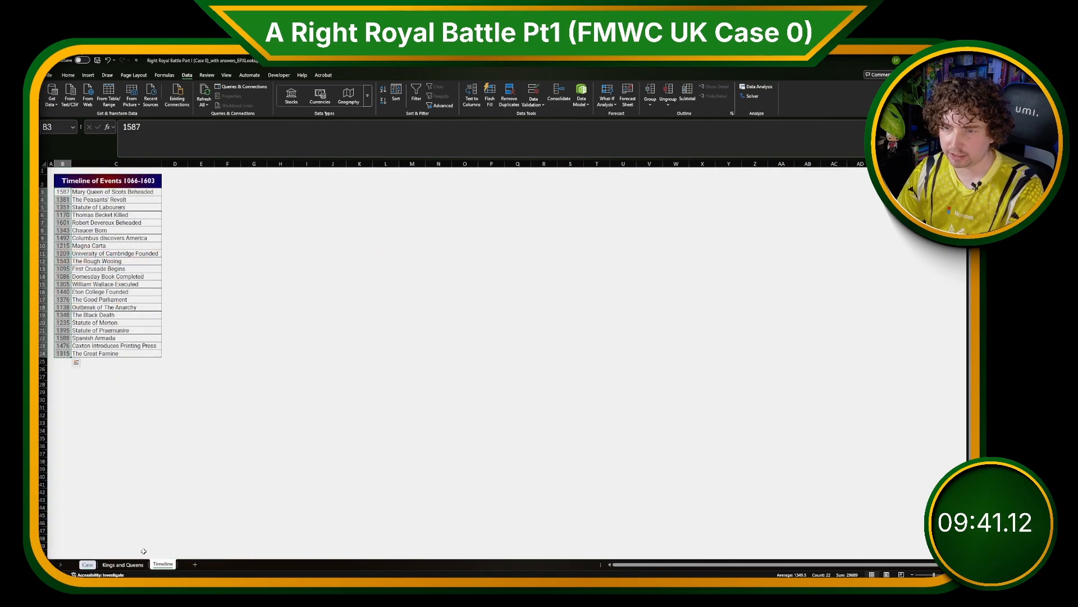
{"action": "left_click", "coordinate": [87, 564]}
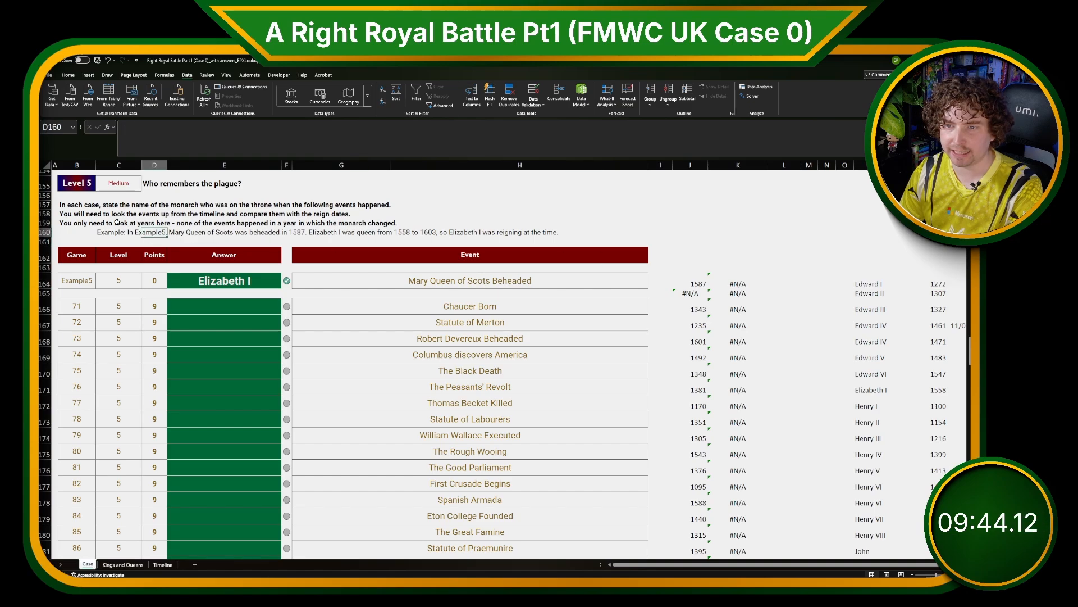
{"action": "left_click_drag", "start_coordinate": [115, 222], "coordinate": [384, 220]}
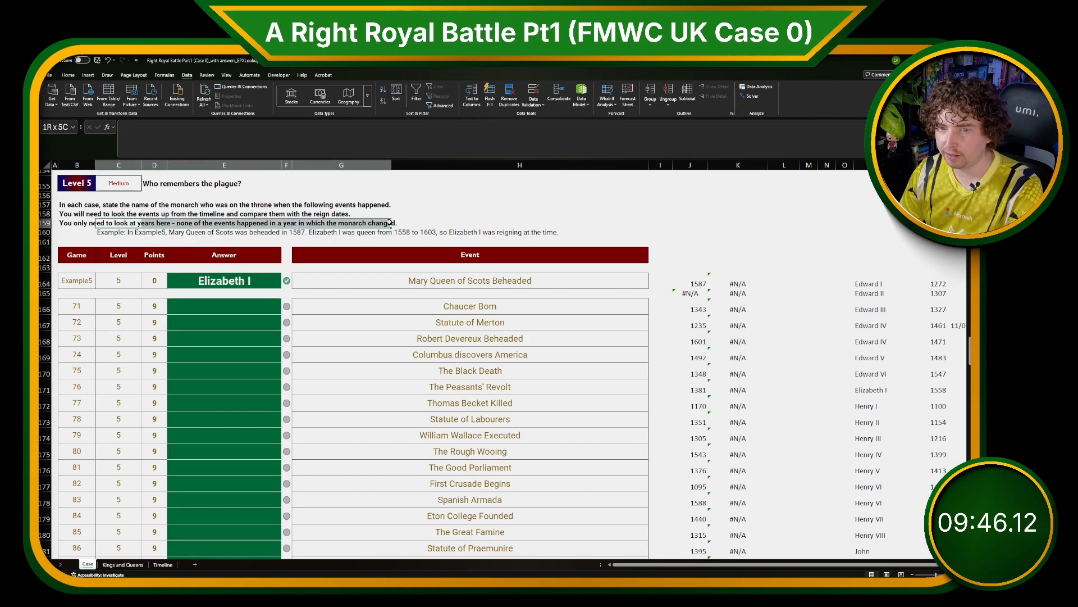
{"action": "left_click", "coordinate": [696, 292]}
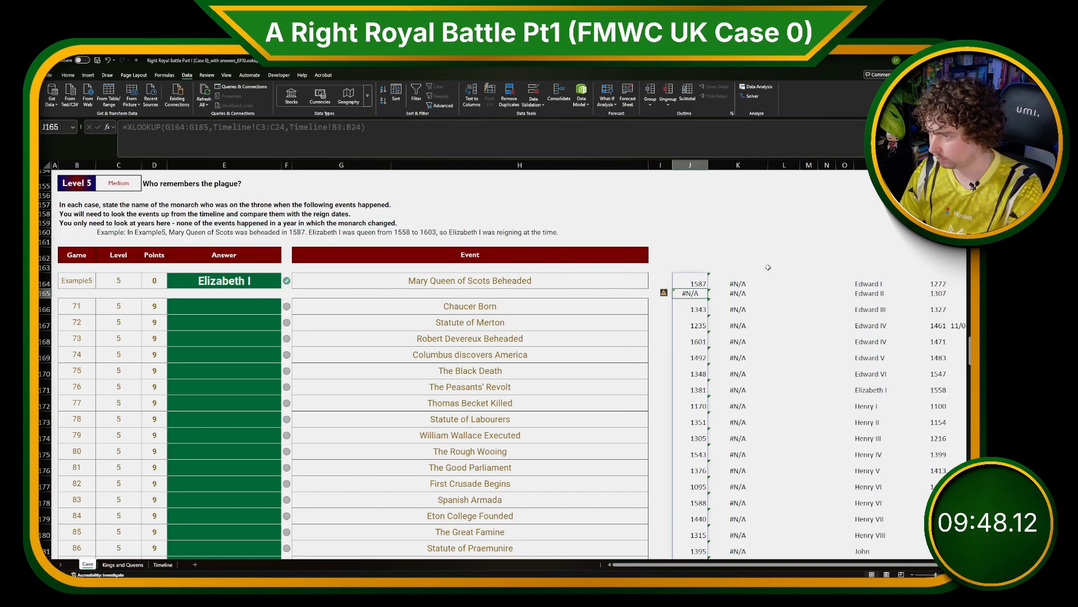
{"action": "left_click", "coordinate": [738, 284]}
Edit the K164 XLOOKUP to add match mode -1 (exact match or next smaller item).
{"action": "left_click", "coordinate": [300, 135]}
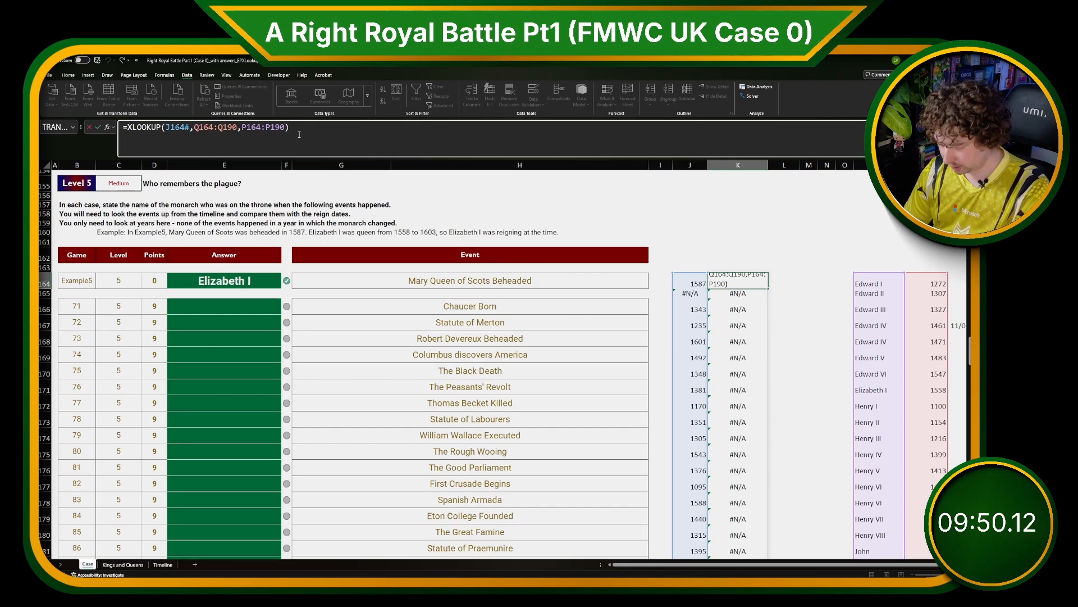
{"action": "key", "text": "Left"}
{"action": "type", "text": ",,"}
{"action": "key", "text": "BackSpace"}
{"action": "type", "text": ",-1"}
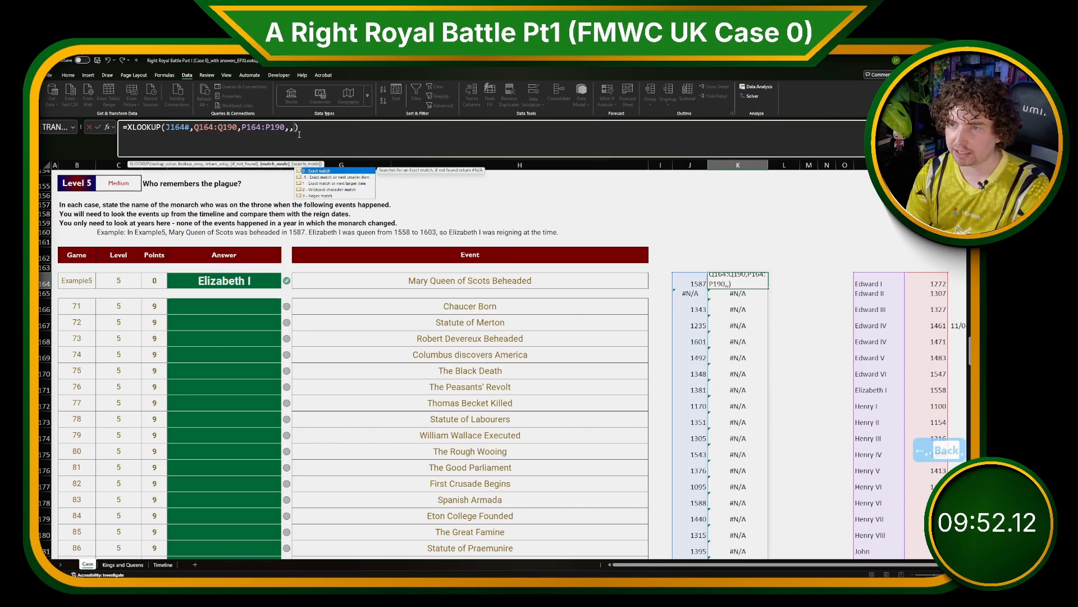
{"action": "key", "text": "BackSpace"}
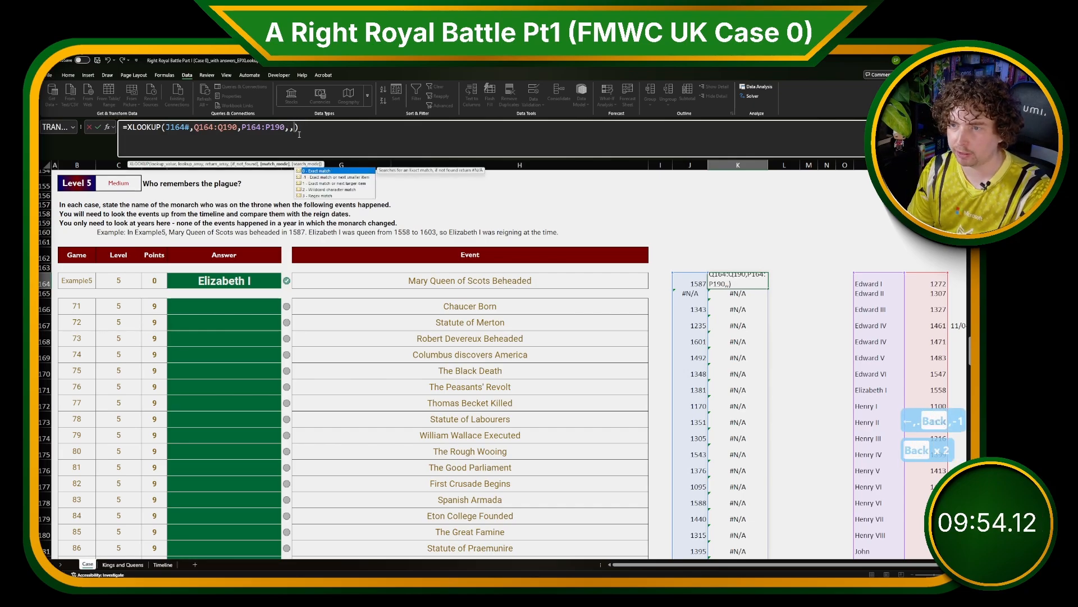
{"action": "double_click", "coordinate": [324, 178]}
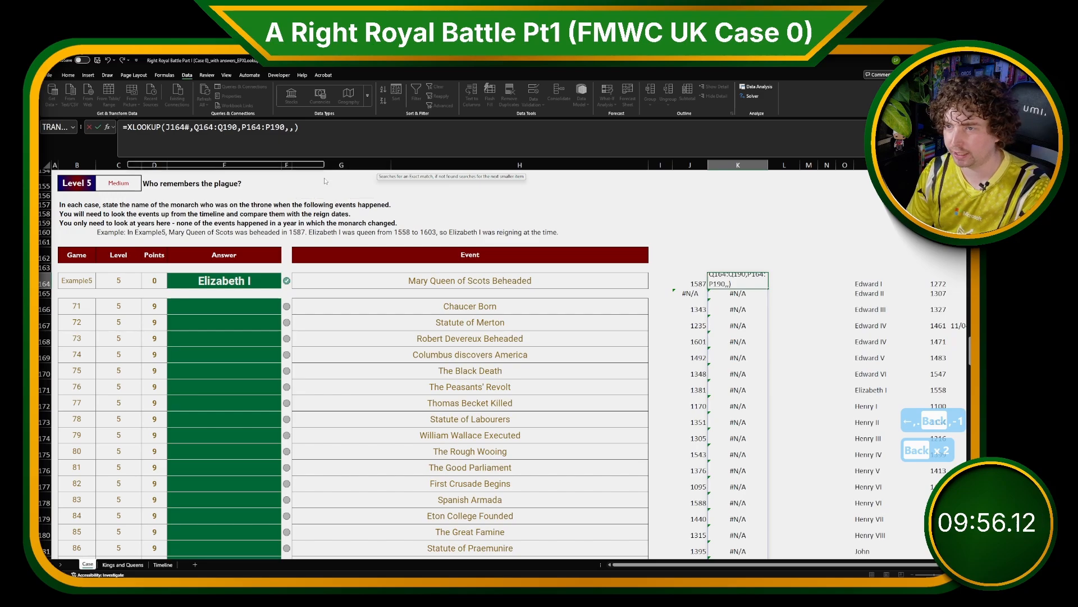
{"action": "key", "text": "Return"}
In E166, enter =K166:K185 to fill the Level 5 answers from the lookup results.
{"action": "key", "text": "Up"}
{"action": "key", "text": "Down"}
{"action": "key", "text": "Down"}
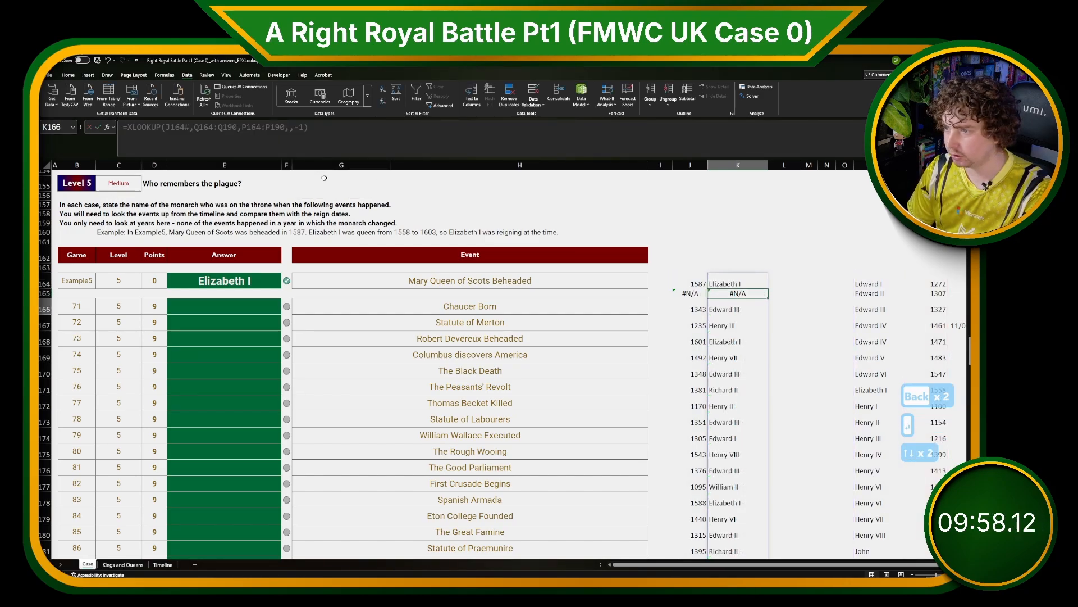
{"action": "key", "text": "Left"}
{"action": "key", "text": "Left"}
{"action": "key", "text": "Left"}
{"action": "key", "text": "Left"}
{"action": "key", "text": "Left"}
{"action": "key", "text": "Left"}
{"action": "type", "text": "="}
{"action": "key", "text": "ctrl+Right"}
{"action": "key", "text": "ctrl+Right"}
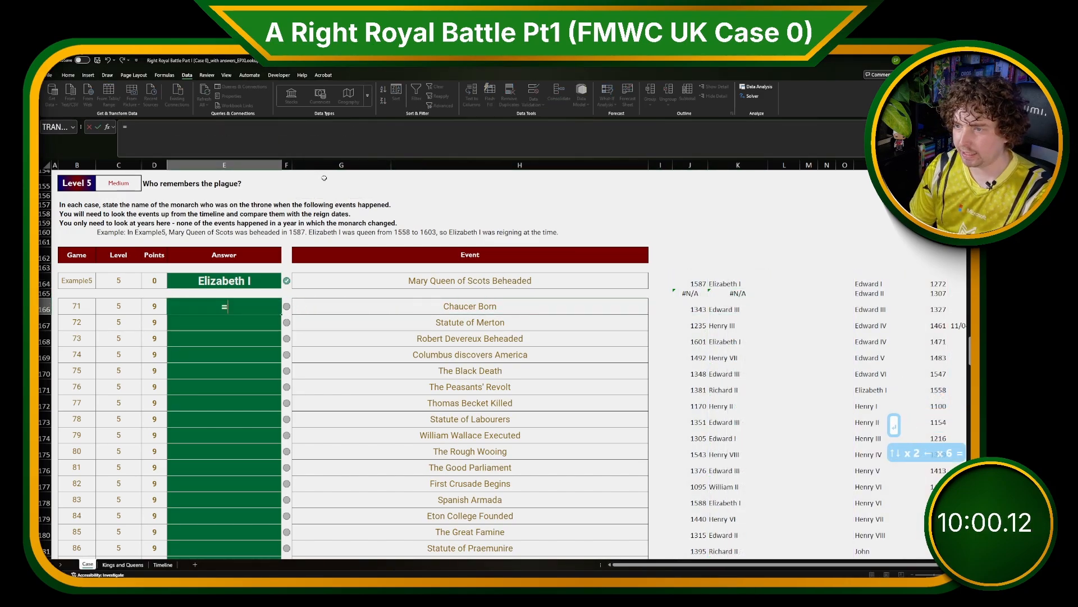
{"action": "key", "text": "ctrl+Right"}
{"action": "key", "text": "ctrl+Right"}
{"action": "key", "text": "ctrl+shift+Down"}
{"action": "key", "text": "Return"}
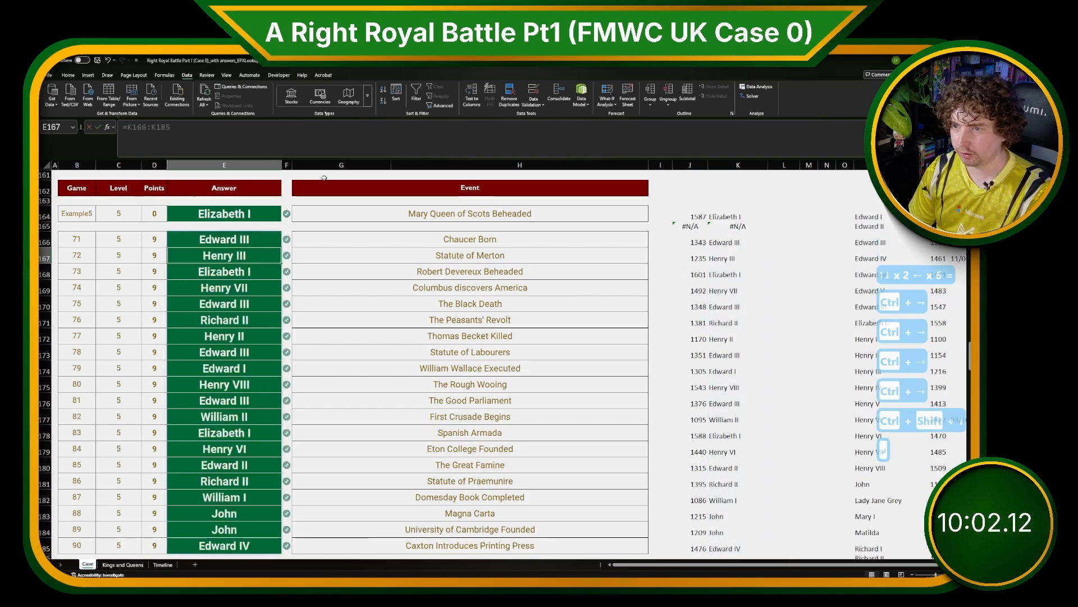
Sort the monarch table P164:Q190 by reign-start year in column Q, smallest to largest.
{"action": "scroll", "coordinate": [682, 526], "scroll_direction": "right", "scroll_amount": 1}
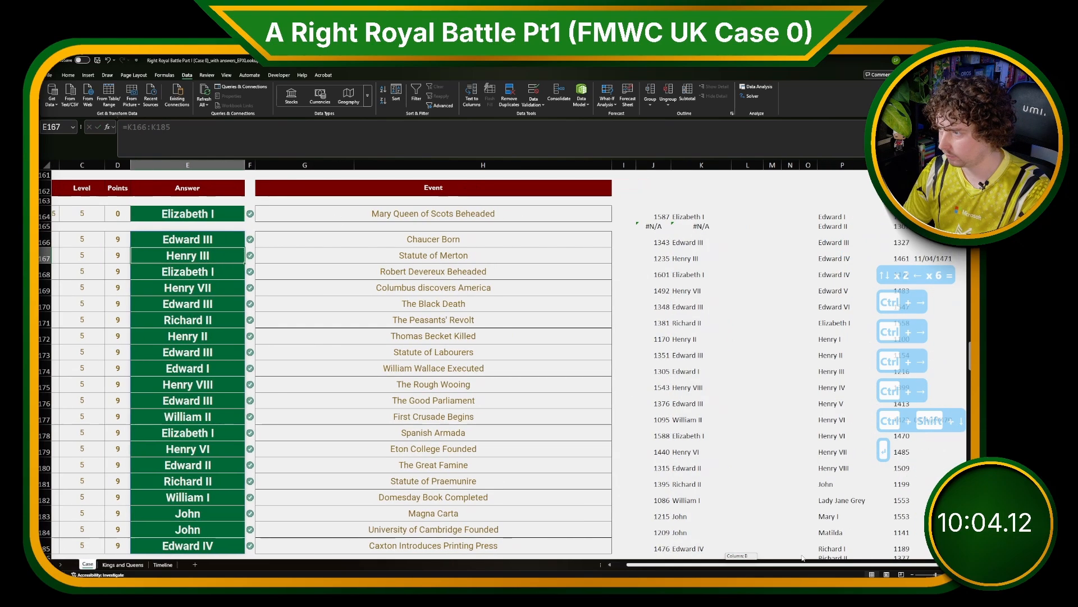
{"action": "left_click", "coordinate": [851, 226]}
{"action": "key", "text": "Right"}
{"action": "key", "text": "Right"}
{"action": "key", "text": "Right"}
{"action": "key", "text": "Right"}
{"action": "key", "text": "Right"}
{"action": "key", "text": "Right"}
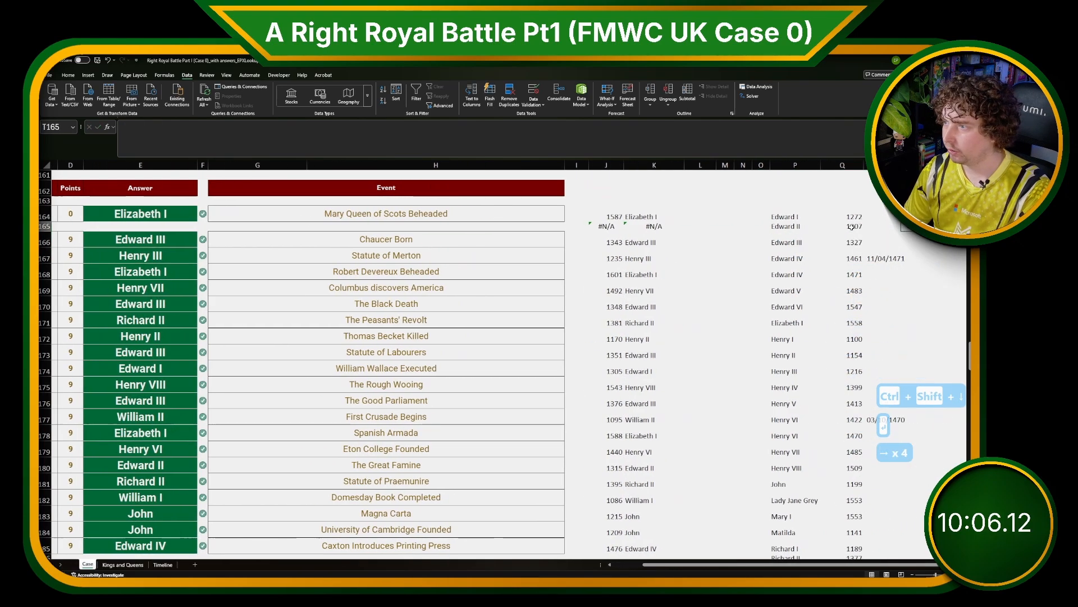
{"action": "key", "text": "Left"}
{"action": "key", "text": "Left"}
{"action": "key", "text": "Left"}
{"action": "key", "text": "Left"}
{"action": "key", "text": "Up"}
{"action": "key", "text": "Right"}
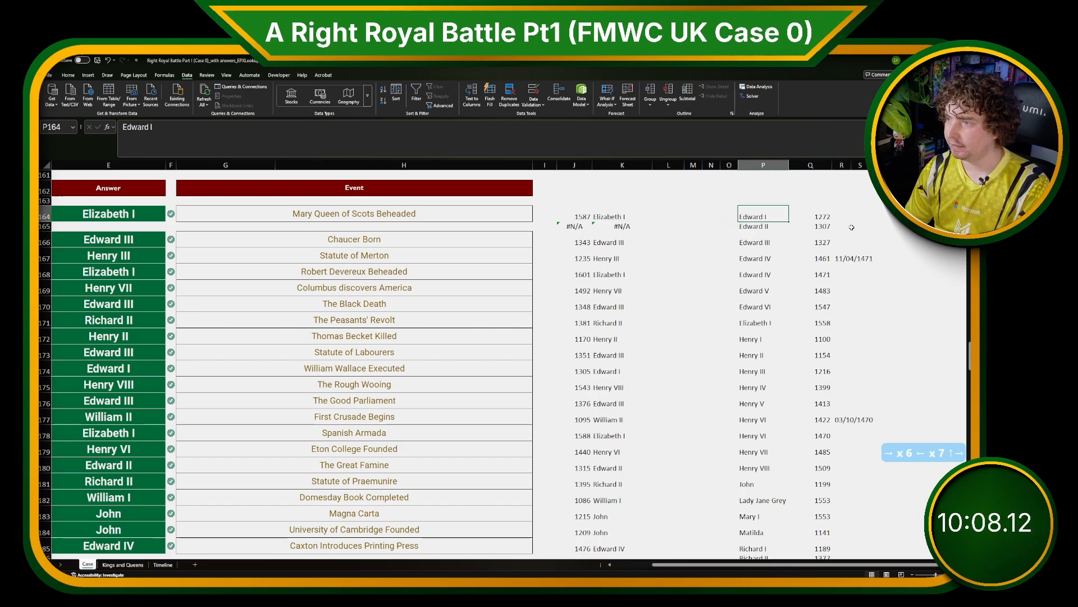
{"action": "key", "text": "ctrl+shift+Down"}
{"action": "key", "text": "shift+Right"}
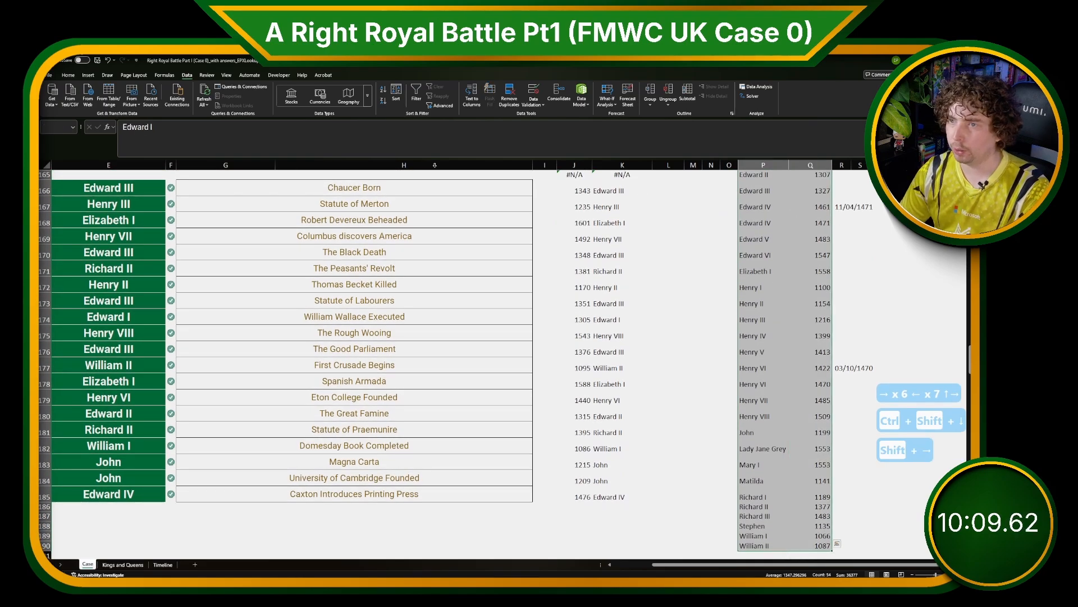
{"action": "left_click", "coordinate": [396, 95]}
{"action": "left_click", "coordinate": [676, 399]}
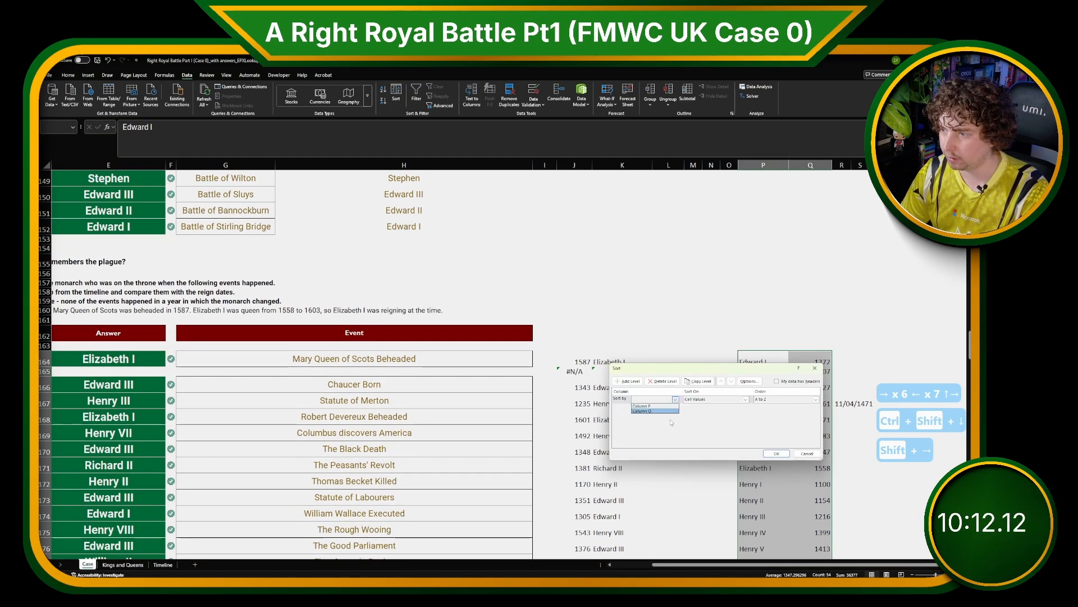
{"action": "left_click", "coordinate": [671, 410]}
{"action": "left_click", "coordinate": [776, 453]}
{"action": "left_click", "coordinate": [761, 420]}
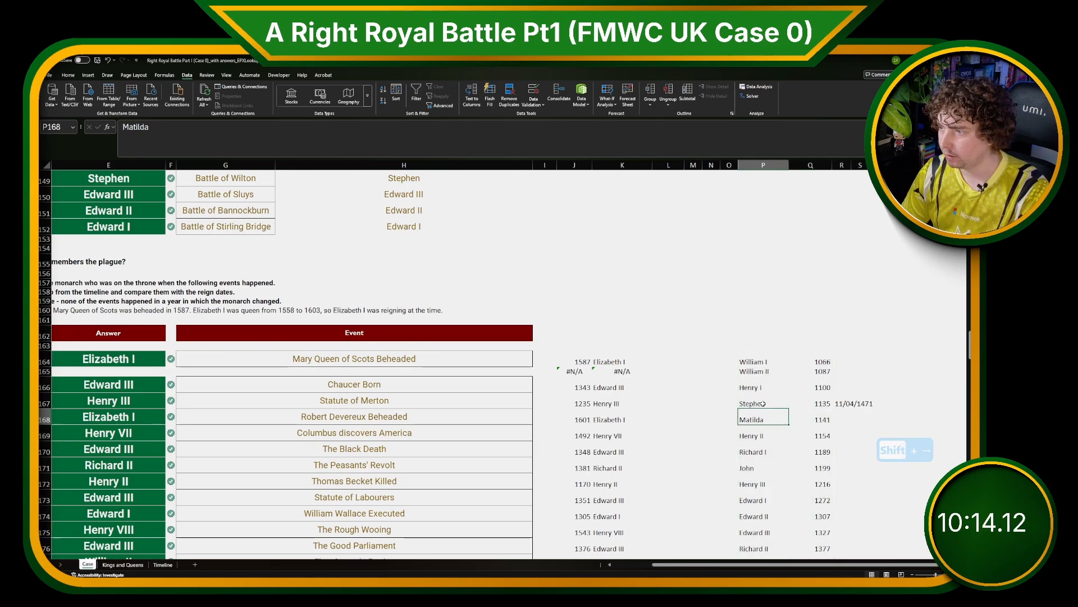
Review the sorted reign-start years and the event-year lookup formula.
{"action": "scroll", "coordinate": [792, 418], "scroll_direction": "down", "scroll_amount": 7}
{"action": "left_click", "coordinate": [821, 397]}
{"action": "scroll", "coordinate": [817, 404], "scroll_direction": "up", "scroll_amount": 1}
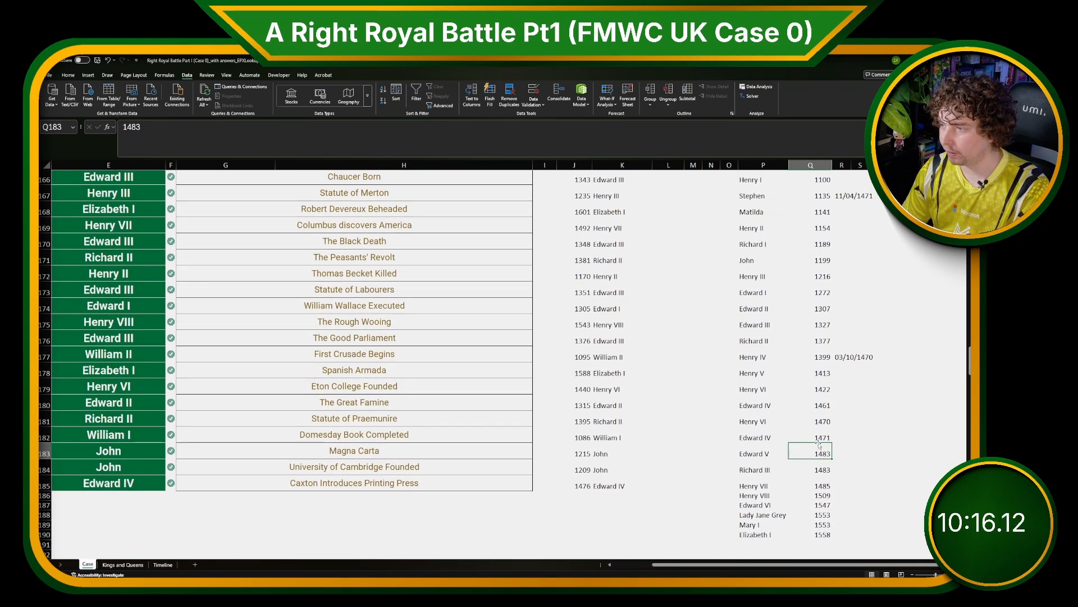
{"action": "scroll", "coordinate": [815, 388], "scroll_direction": "up", "scroll_amount": 3}
{"action": "scroll", "coordinate": [561, 286], "scroll_direction": "up", "scroll_amount": 1}
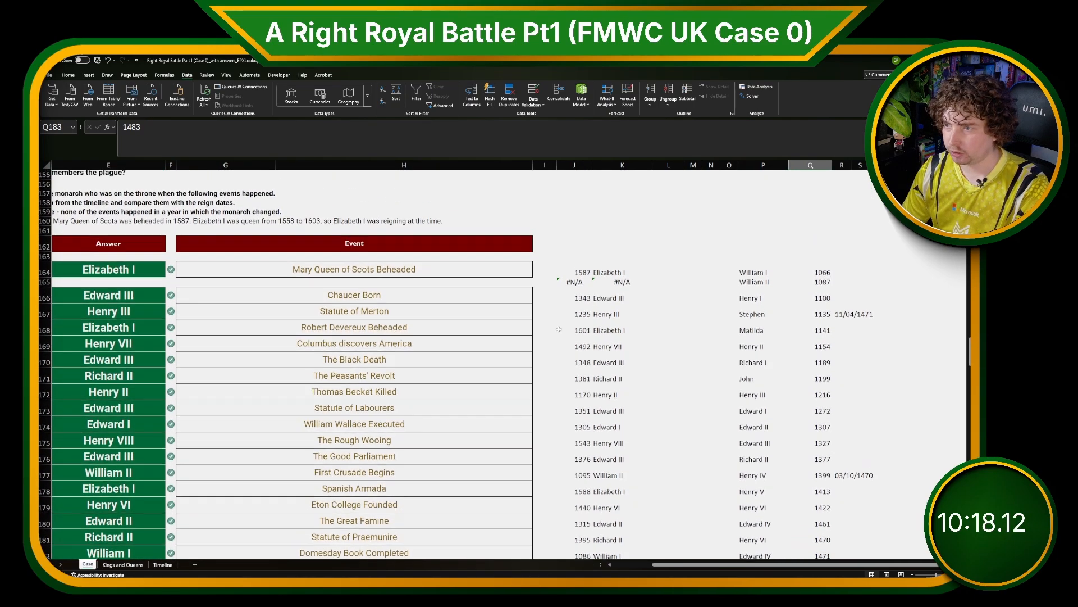
{"action": "left_click", "coordinate": [576, 272]}
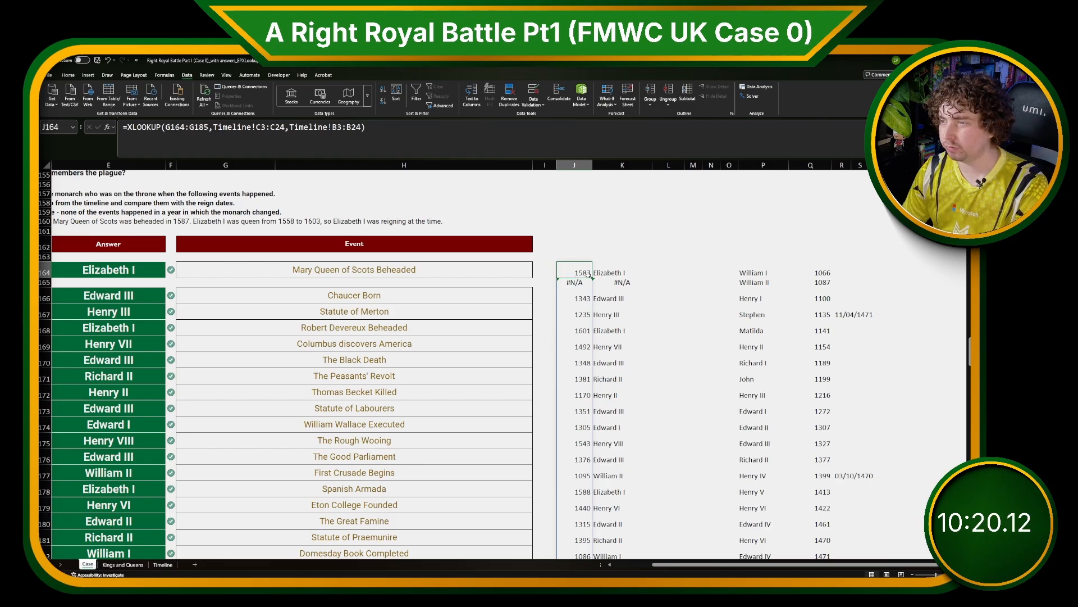
{"action": "left_click_drag", "start_coordinate": [815, 281], "coordinate": [819, 555]}
{"action": "scroll", "coordinate": [819, 506], "scroll_direction": "down", "scroll_amount": 5}
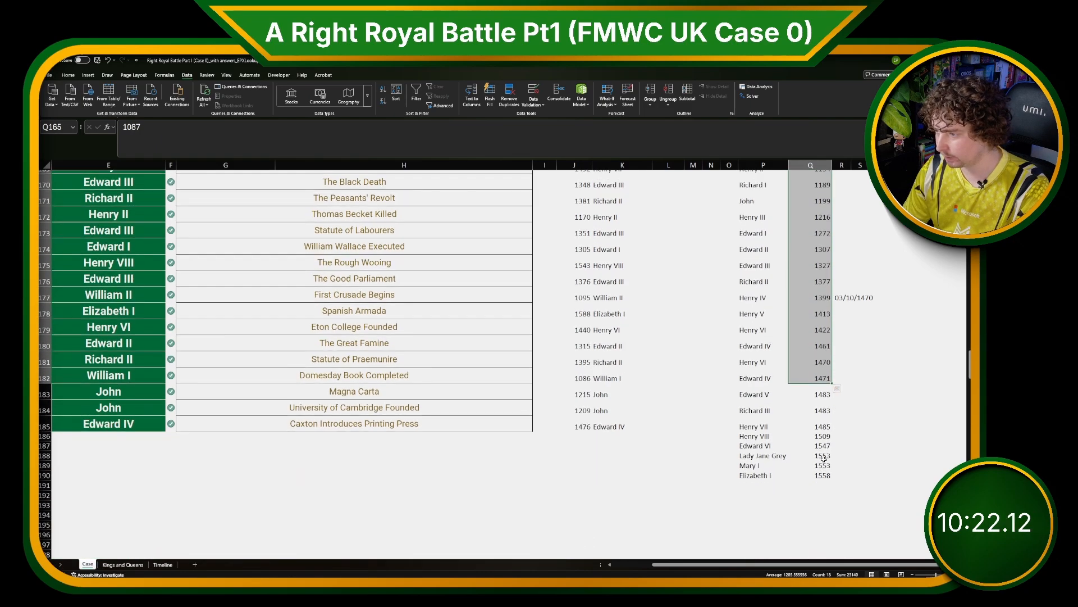
{"action": "left_click", "coordinate": [824, 465]}
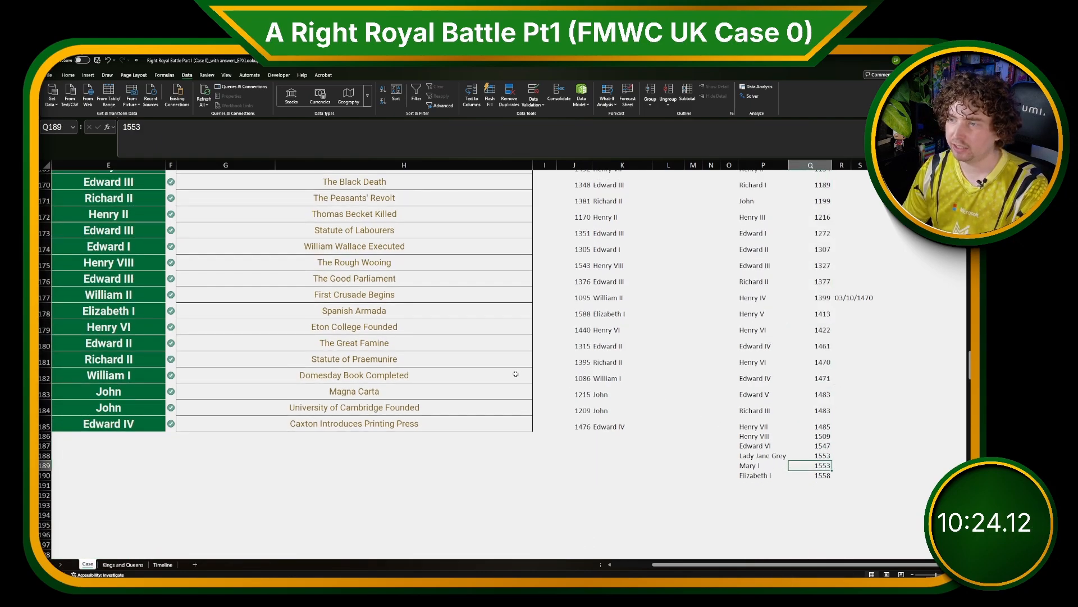
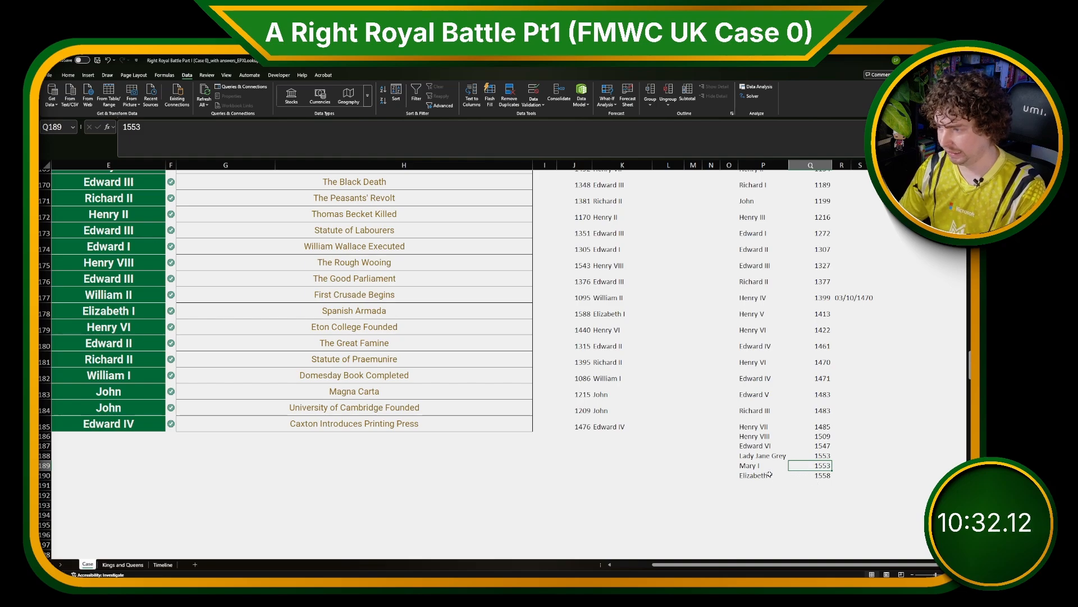
Check the sorted monarch reign-start years against the Level 5 answers and the E166 formula.
{"action": "key", "text": "Down"}
{"action": "scroll", "coordinate": [646, 509], "scroll_direction": "up", "scroll_amount": 5}
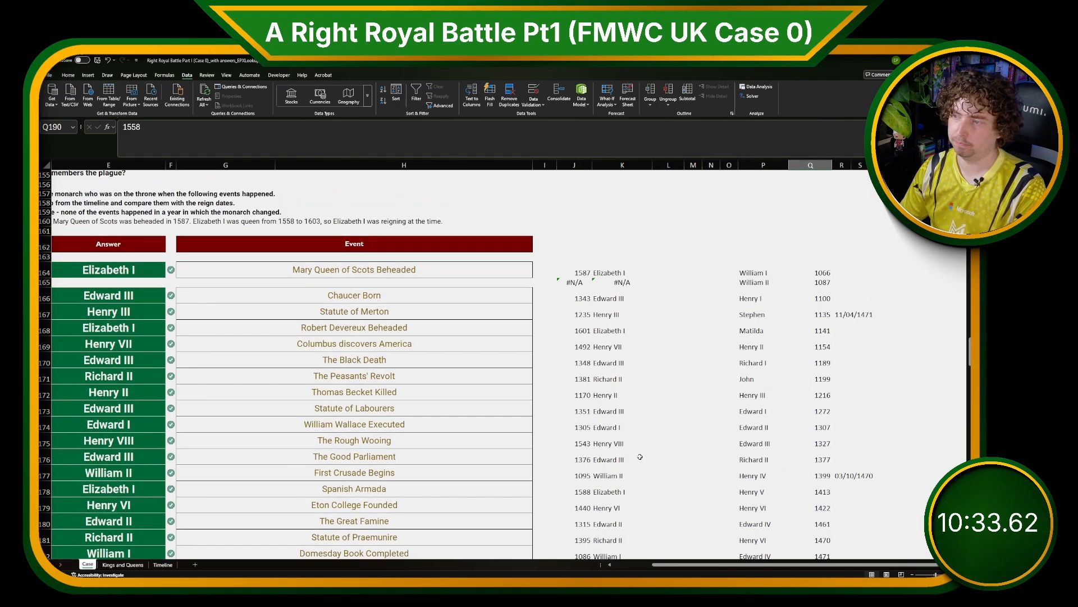
{"action": "left_click", "coordinate": [557, 296]}
{"action": "left_click", "coordinate": [827, 434]}
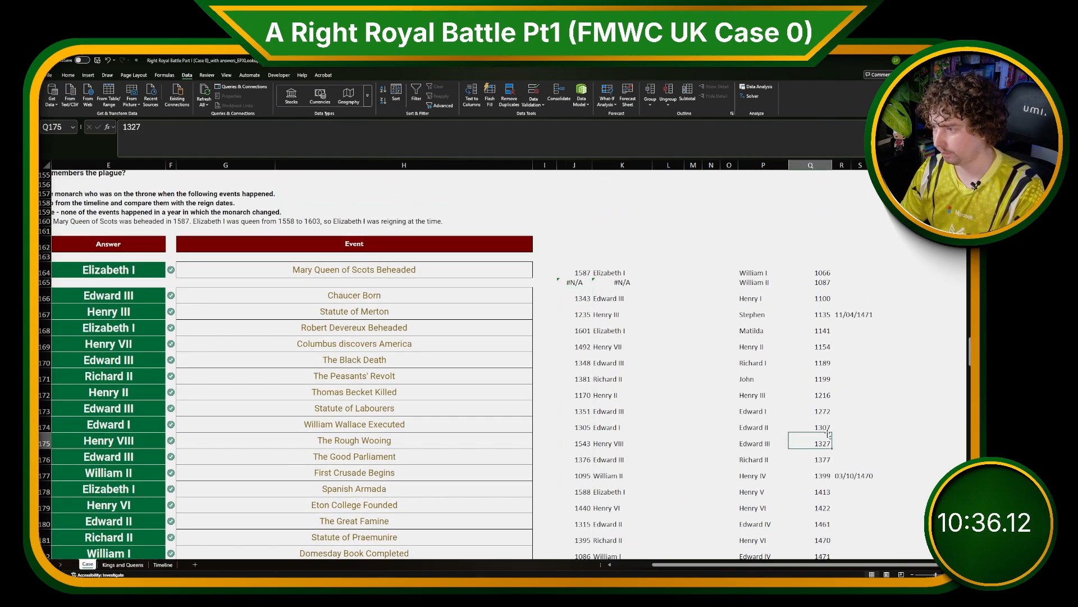
{"action": "left_click", "coordinate": [824, 425]}
{"action": "left_click_drag", "start_coordinate": [824, 440], "coordinate": [824, 459]}
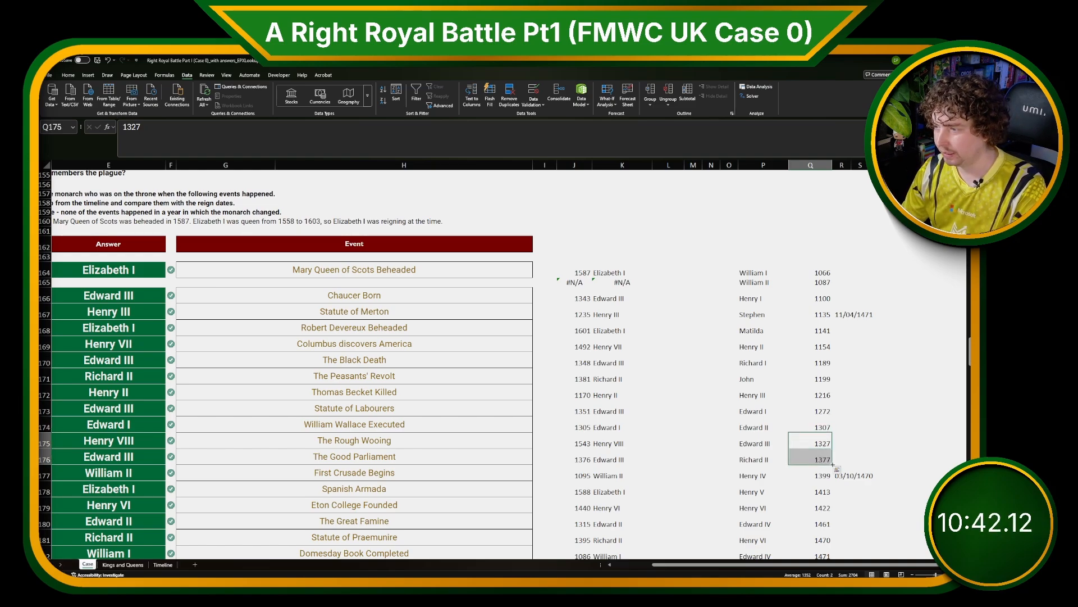
{"action": "left_click", "coordinate": [824, 442]}
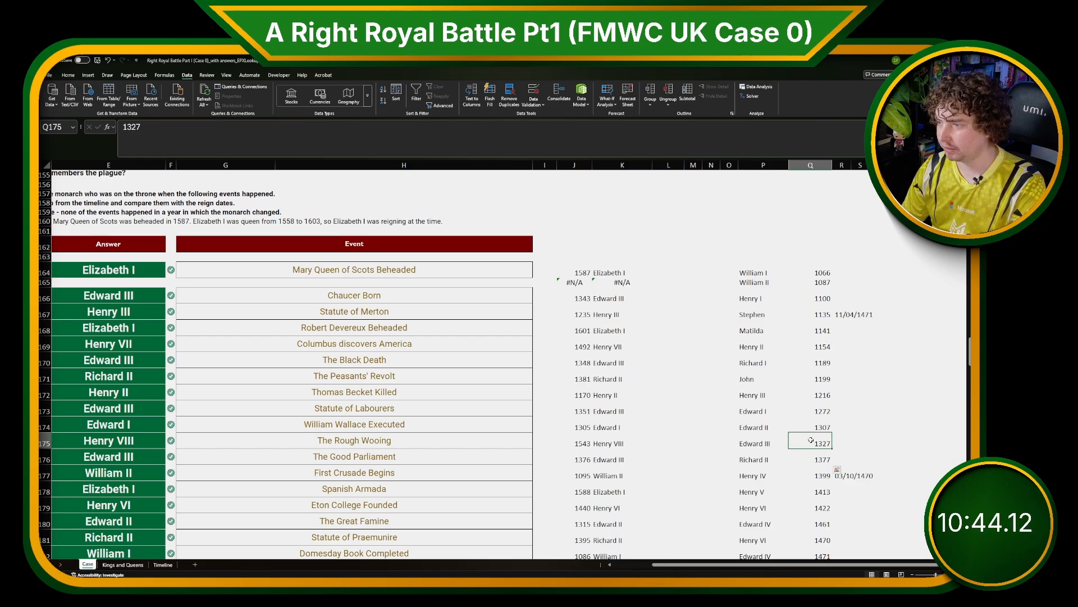
{"action": "left_click_drag", "start_coordinate": [811, 439], "coordinate": [745, 443]}
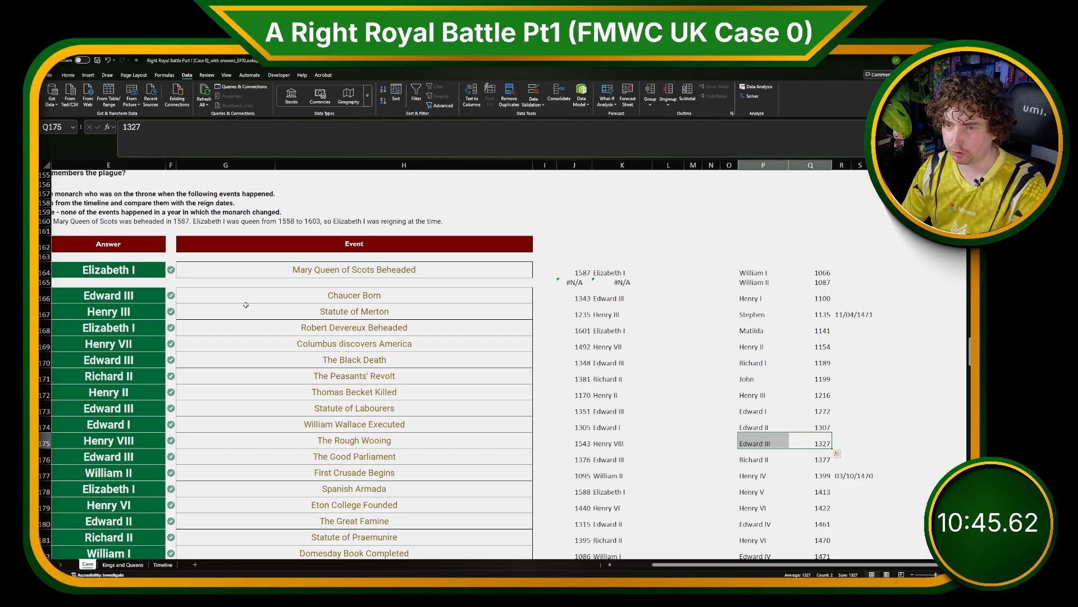
{"action": "left_click", "coordinate": [121, 296]}
Read the bonus questions at the top of the case and switch to the Kings and Queens sheet.
{"action": "scroll", "coordinate": [121, 296], "scroll_direction": "up", "scroll_amount": 20}
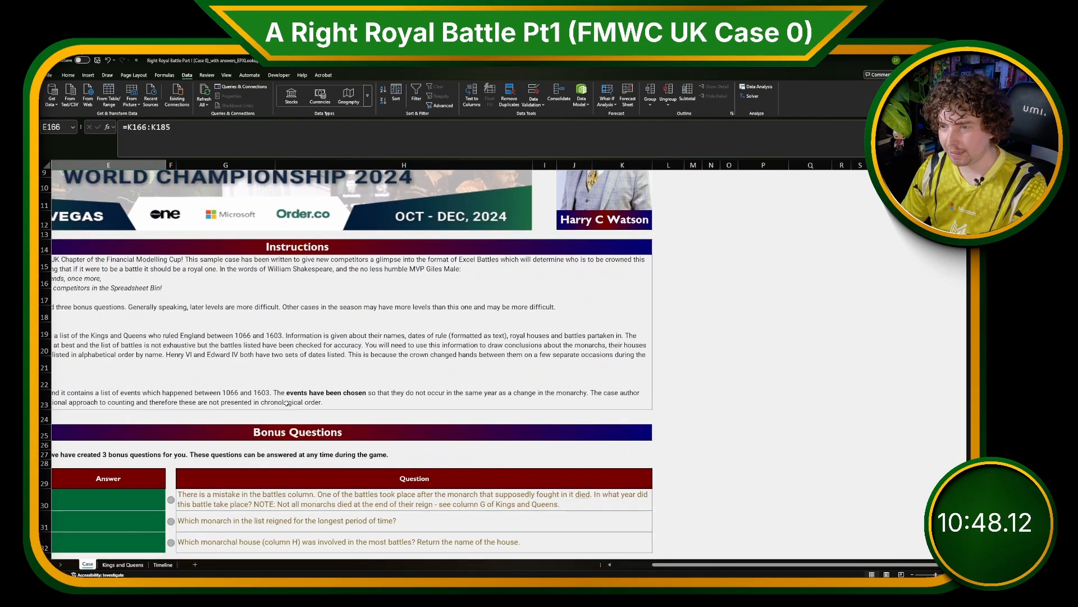
{"action": "scroll", "coordinate": [287, 403], "scroll_direction": "down", "scroll_amount": 2}
{"action": "scroll", "coordinate": [414, 436], "scroll_direction": "up", "scroll_amount": 3}
{"action": "scroll", "coordinate": [730, 402], "scroll_direction": "left", "scroll_amount": 3}
{"action": "scroll", "coordinate": [419, 393], "scroll_direction": "down", "scroll_amount": 3}
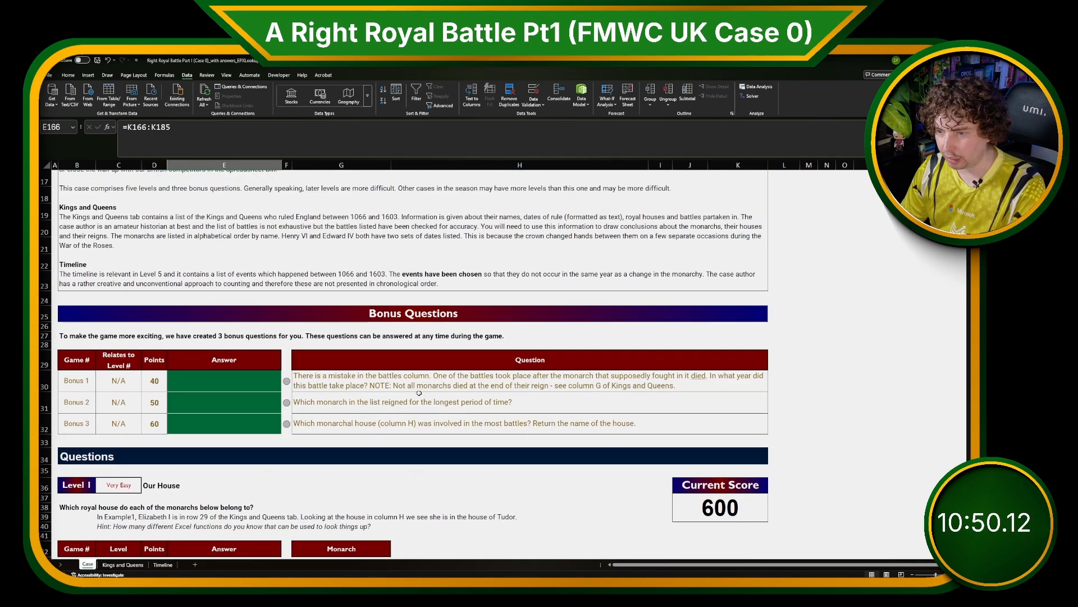
{"action": "scroll", "coordinate": [288, 388], "scroll_direction": "down", "scroll_amount": 1}
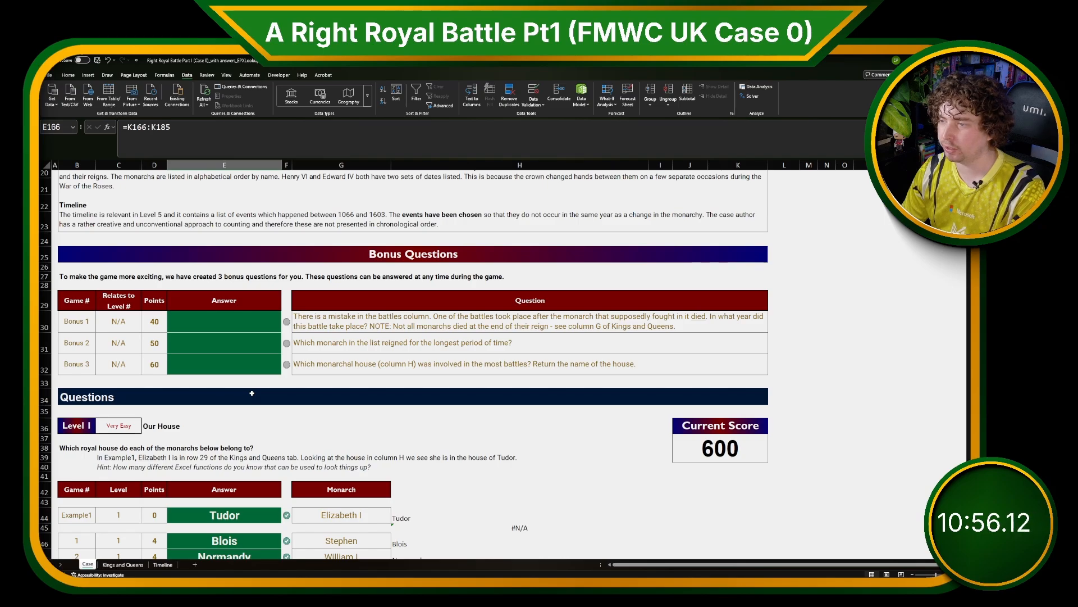
{"action": "left_click", "coordinate": [132, 564]}
{"action": "left_click", "coordinate": [87, 564]}
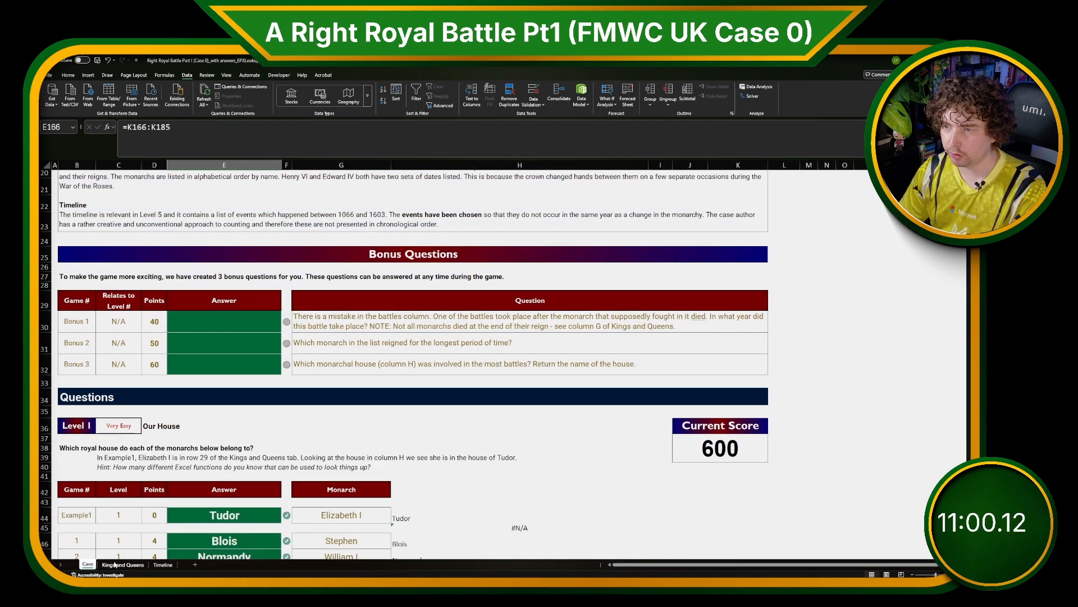
{"action": "left_click", "coordinate": [123, 564]}
{"action": "left_click", "coordinate": [263, 451]}
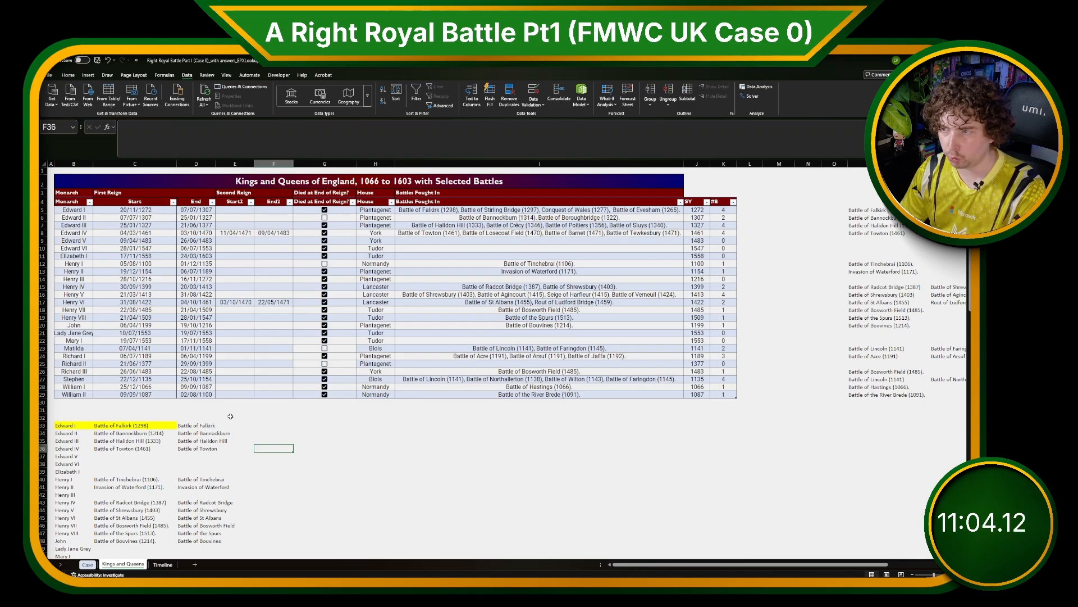
Copy the reign end dates in D5:D29 and paste them as values below the table.
{"action": "left_click", "coordinate": [749, 210]}
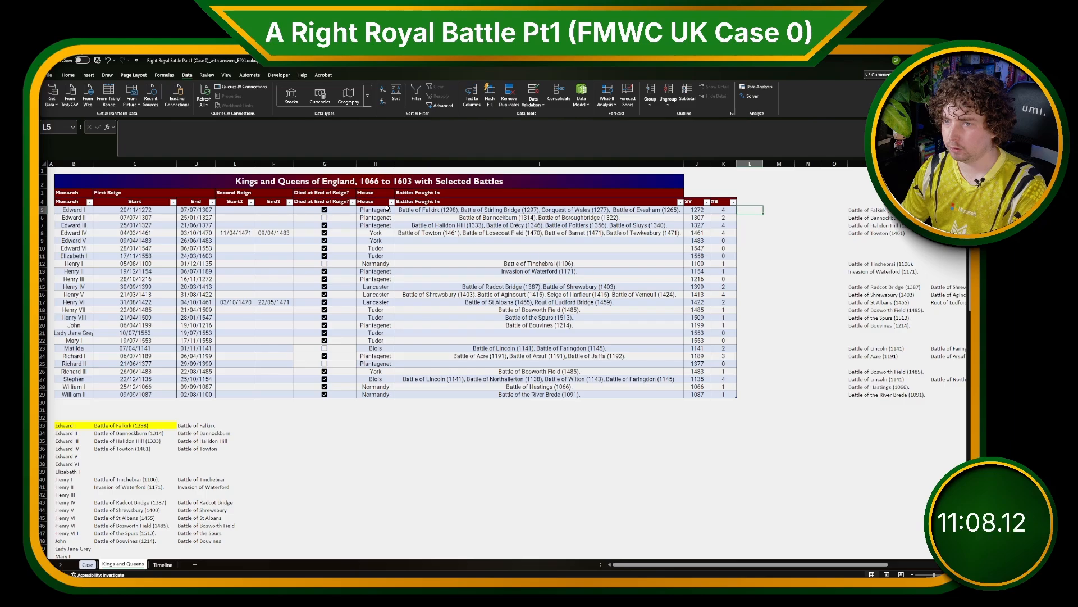
{"action": "left_click_drag", "start_coordinate": [197, 210], "coordinate": [197, 394]}
{"action": "key", "text": "ctrl+c"}
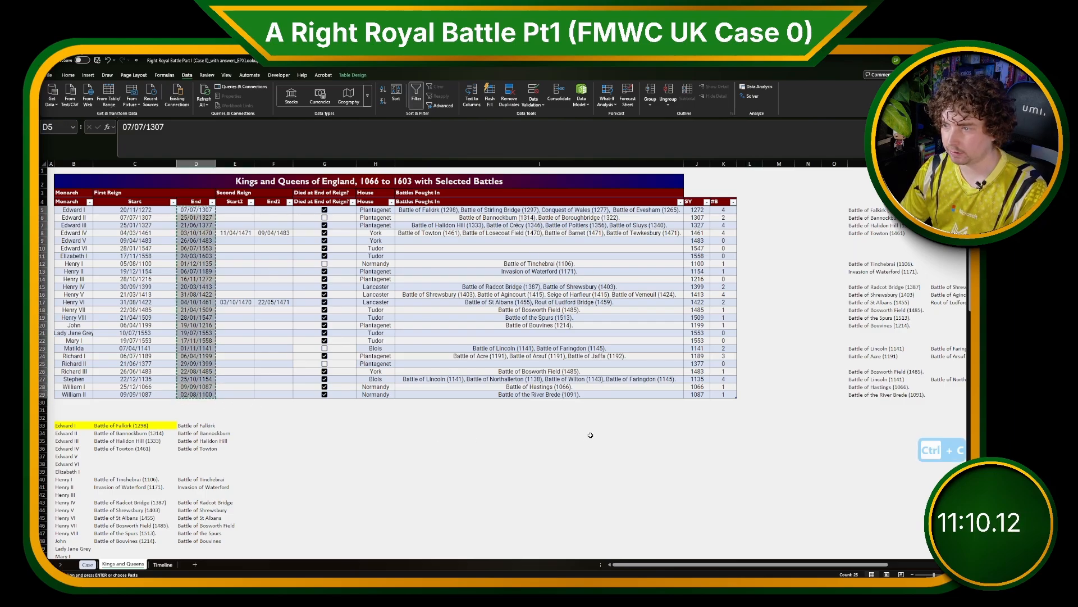
{"action": "left_click", "coordinate": [593, 425]}
{"action": "key", "text": "ctrl+shift+v"}
Extract the end year from each pasted date with Flash Fill, starting from 1307.
{"action": "left_click", "coordinate": [697, 425]}
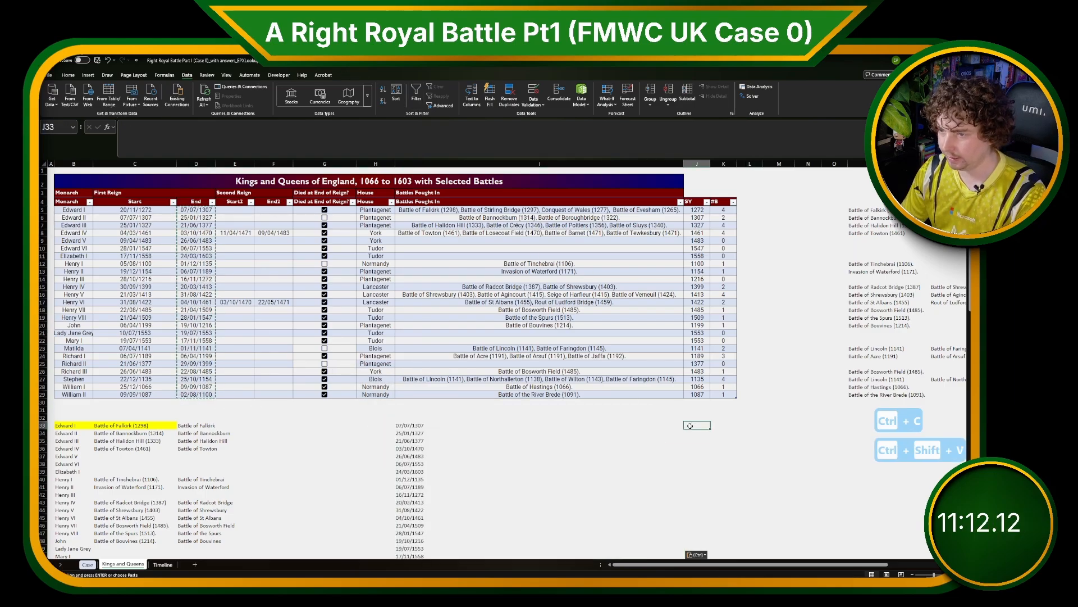
{"action": "type", "text": "1306"}
{"action": "key", "text": "BackSpace"}
{"action": "type", "text": "7"}
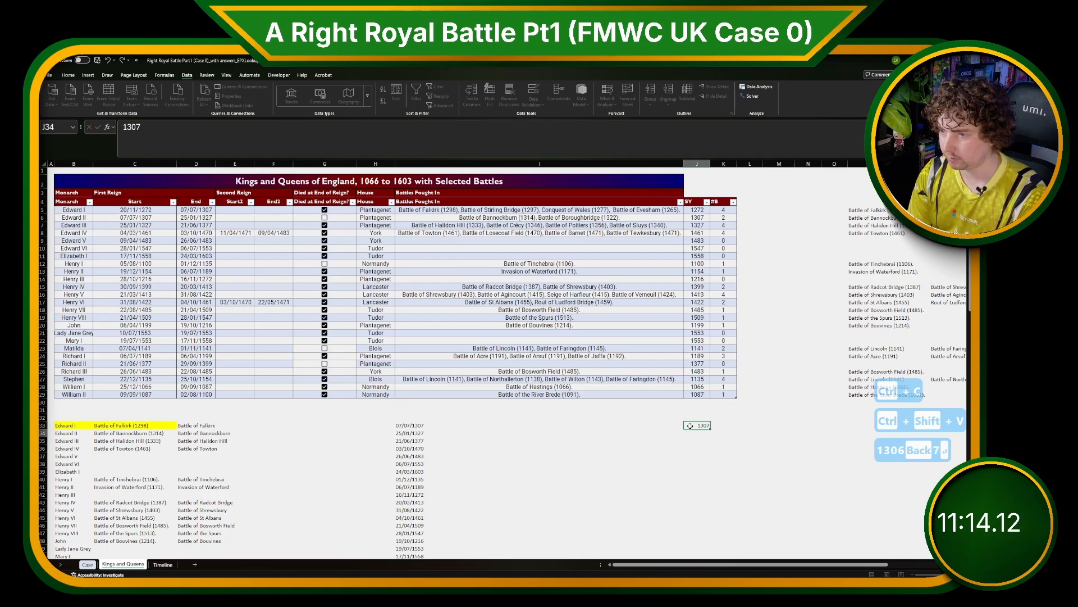
{"action": "key", "text": "Return"}
{"action": "type", "text": "1327"}
{"action": "key", "text": "Return"}
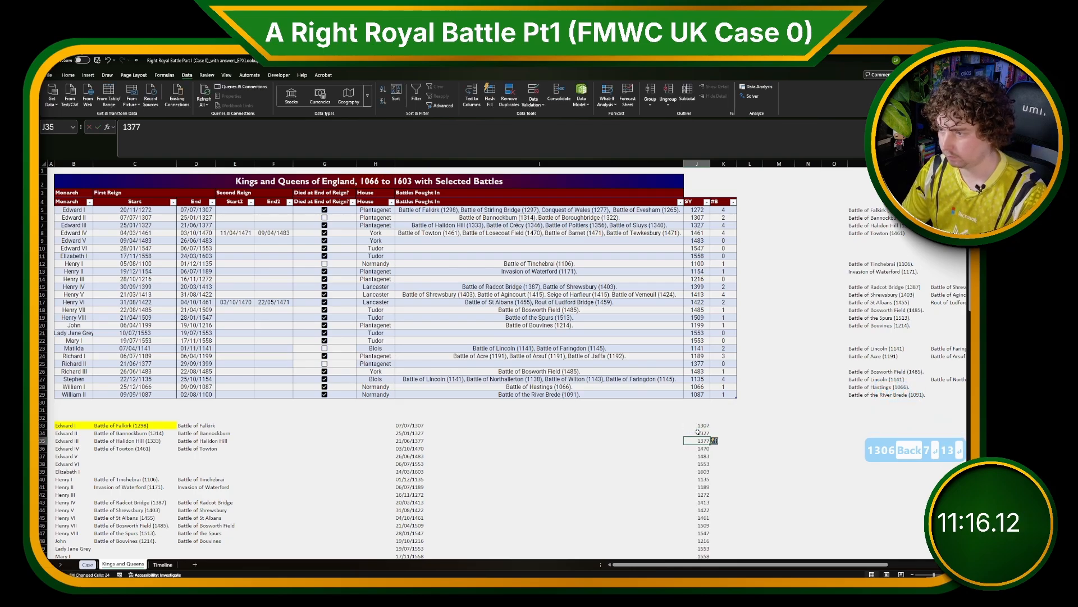
Copy the extracted end years into the column beside the table and clear the helper cells.
{"action": "left_click", "coordinate": [698, 426]}
{"action": "key", "text": "ctrl+shift+Down"}
{"action": "key", "text": "ctrl+c"}
{"action": "scroll", "coordinate": [748, 216], "scroll_direction": "up", "scroll_amount": 5}
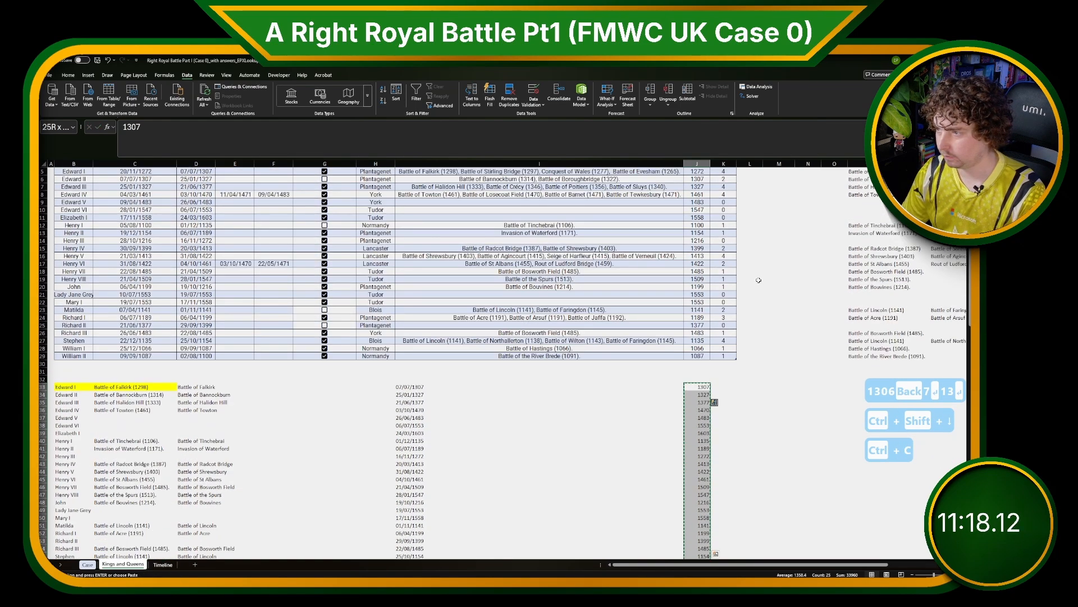
{"action": "left_click", "coordinate": [750, 209]}
{"action": "key", "text": "ctrl+v"}
{"action": "left_click_drag", "start_coordinate": [376, 417], "coordinate": [739, 568]}
{"action": "scroll", "coordinate": [749, 545], "scroll_direction": "down", "scroll_amount": 2}
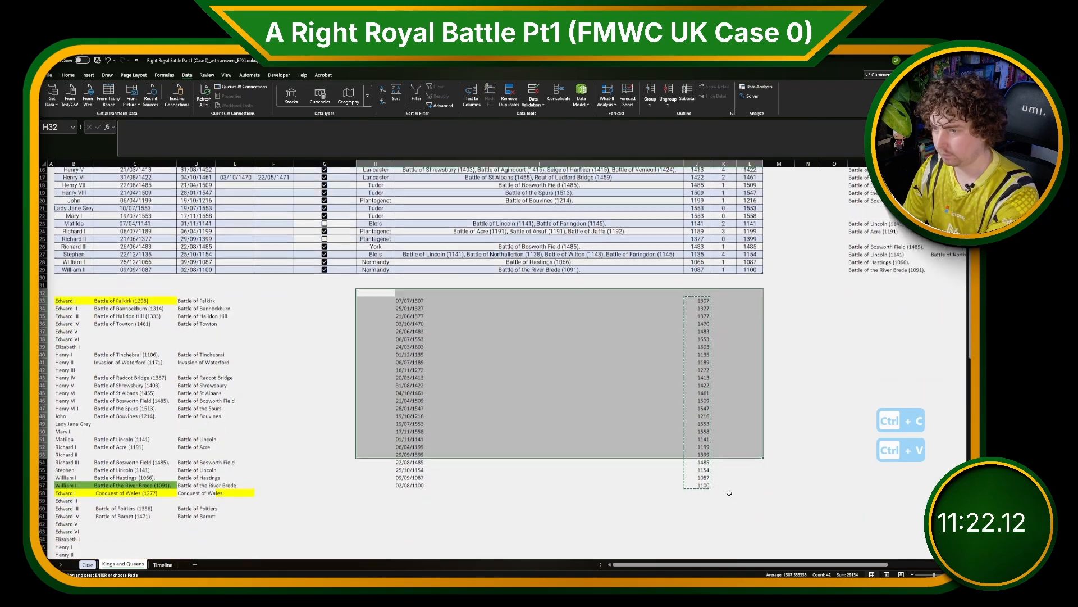
{"action": "key", "text": "Delete"}
Name the new end-year table column EY.
{"action": "scroll", "coordinate": [749, 544], "scroll_direction": "up", "scroll_amount": 4}
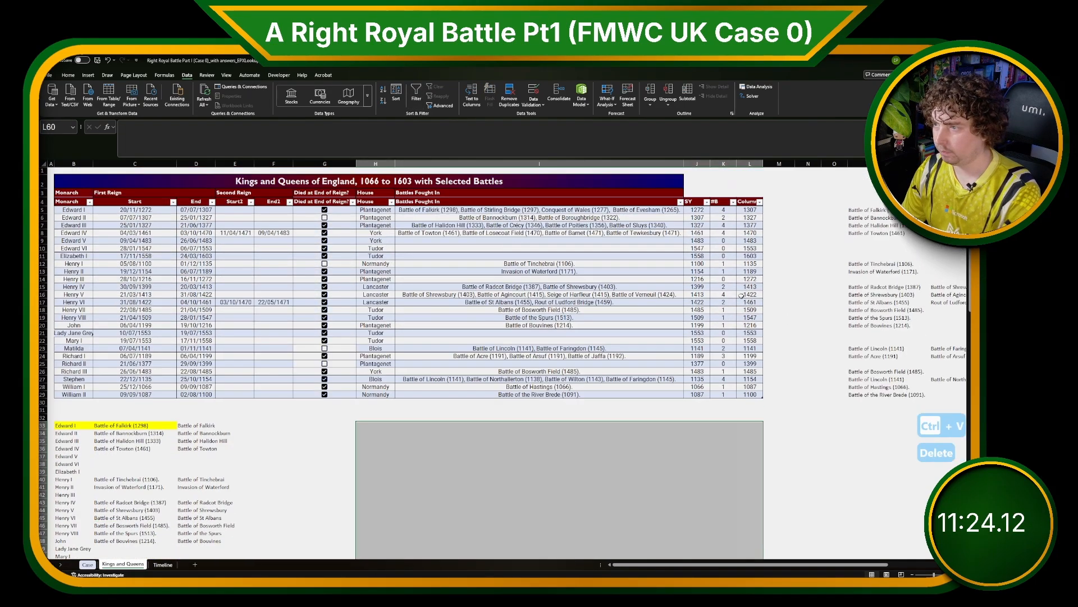
{"action": "left_click", "coordinate": [757, 201]}
{"action": "key", "text": "Left"}
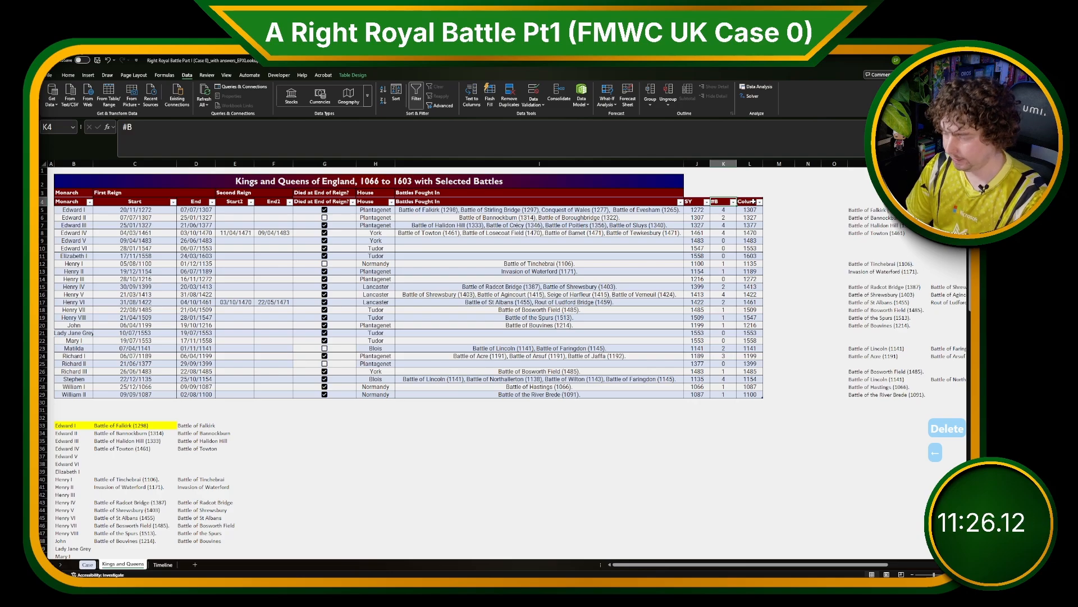
{"action": "key", "text": "Right"}
{"action": "type", "text": "EY"}
{"action": "key", "text": "Return"}
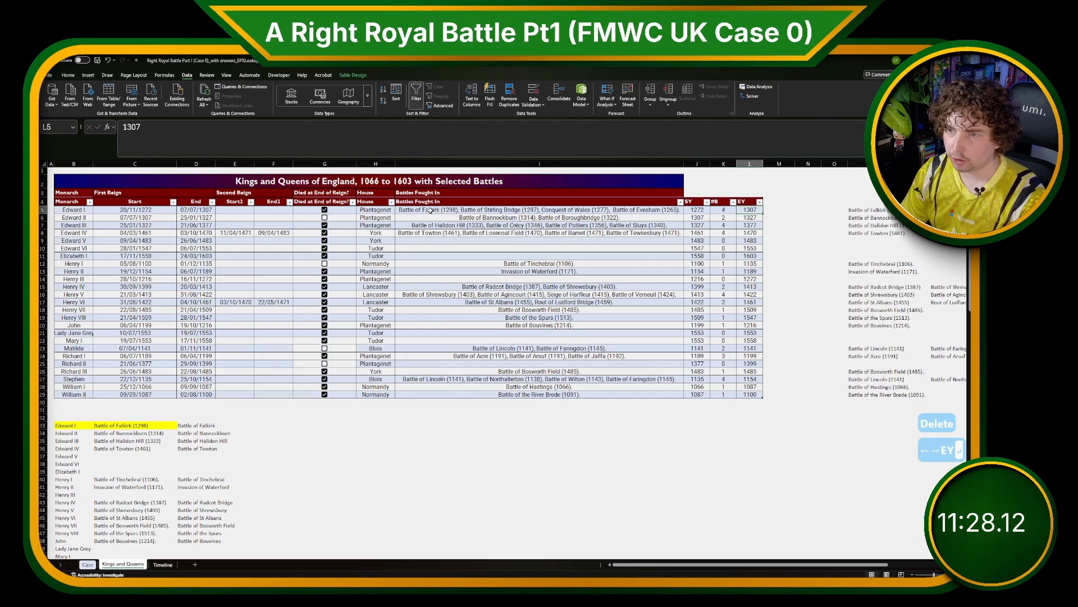
Set Edward IV's EY to 1483 and Henry VI's EY to 1471.
{"action": "left_click", "coordinate": [271, 232]}
{"action": "left_click", "coordinate": [749, 233]}
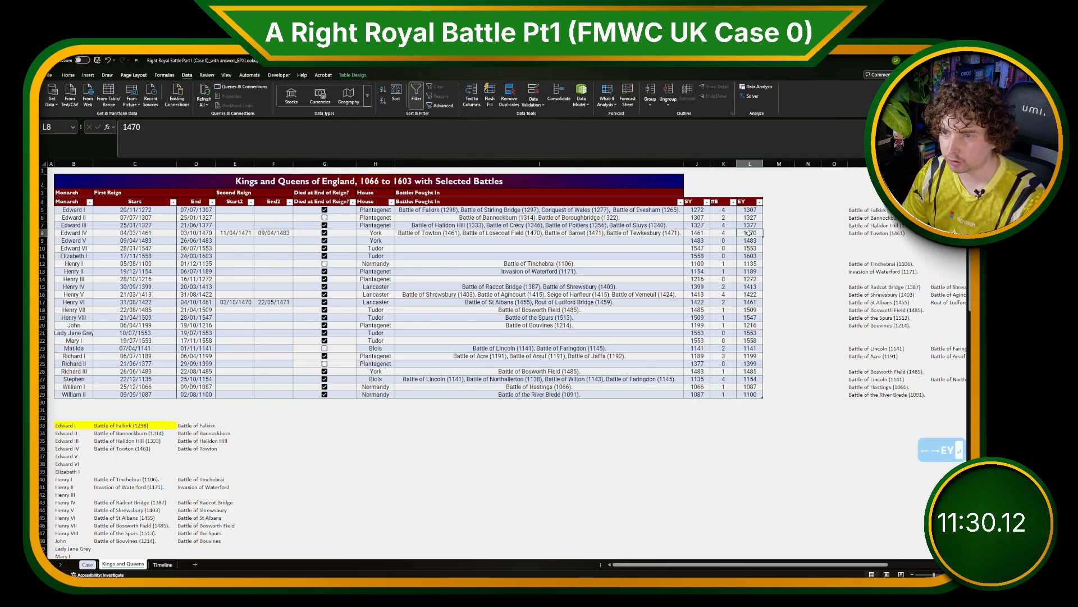
{"action": "type", "text": "148"}
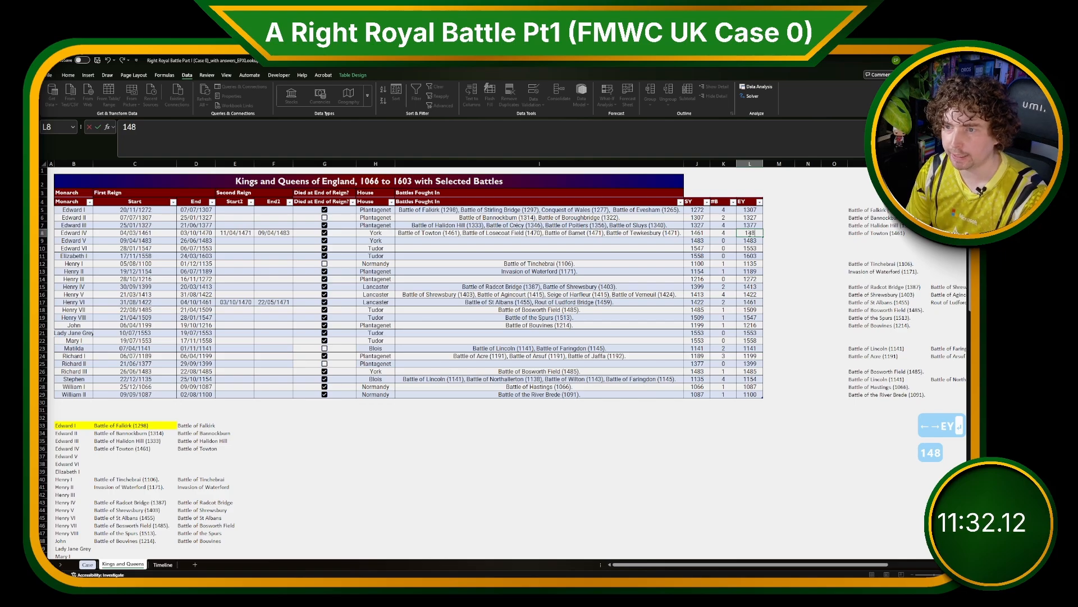
{"action": "type", "text": "3"}
{"action": "key", "text": "Return"}
{"action": "left_click", "coordinate": [750, 332]}
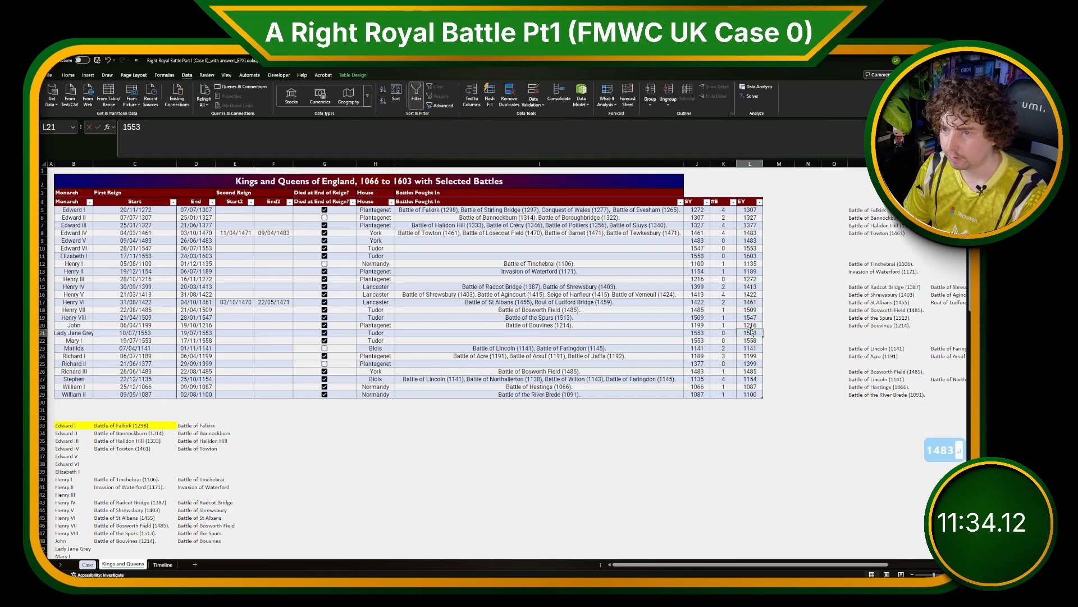
{"action": "key", "text": "Up"}
{"action": "key", "text": "Up"}
{"action": "key", "text": "Up"}
{"action": "key", "text": "Up"}
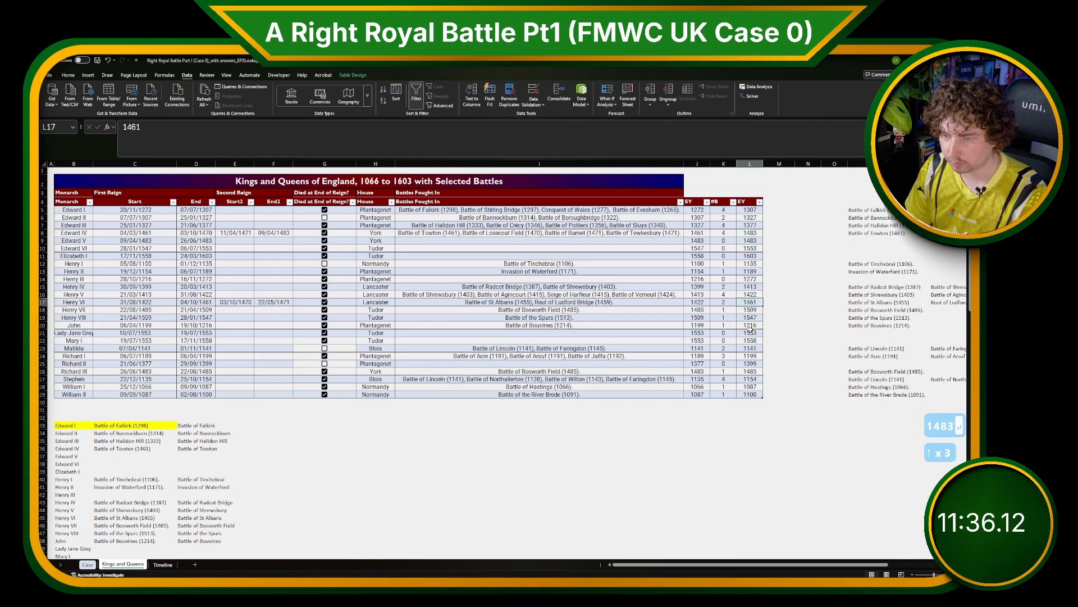
{"action": "type", "text": "14"}
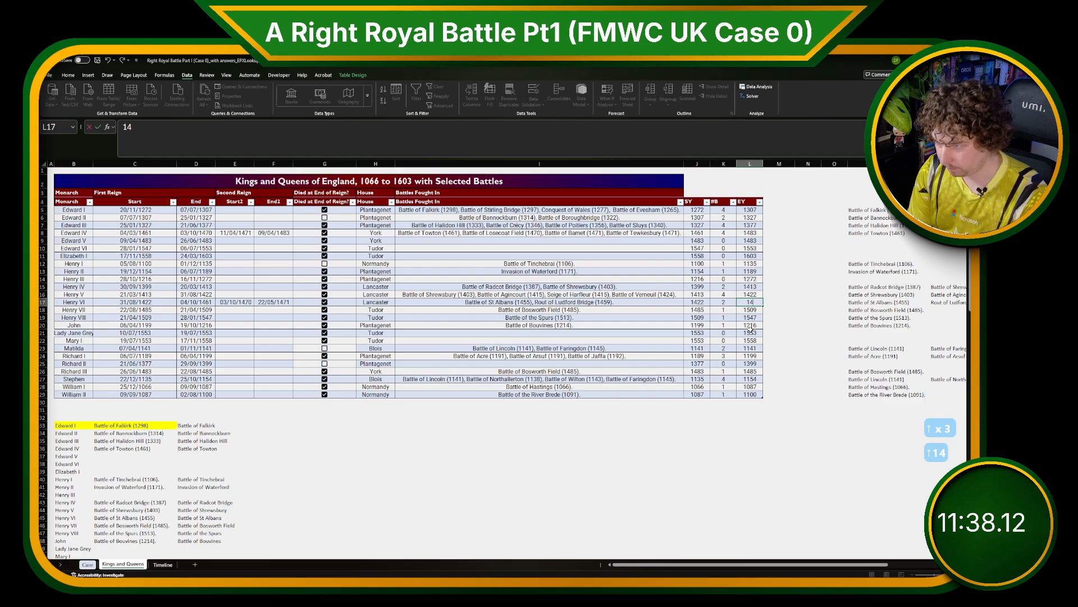
{"action": "type", "text": "71"}
{"action": "key", "text": "Return"}
Add a new table column headed Death Year next to EY.
{"action": "key", "text": "Up"}
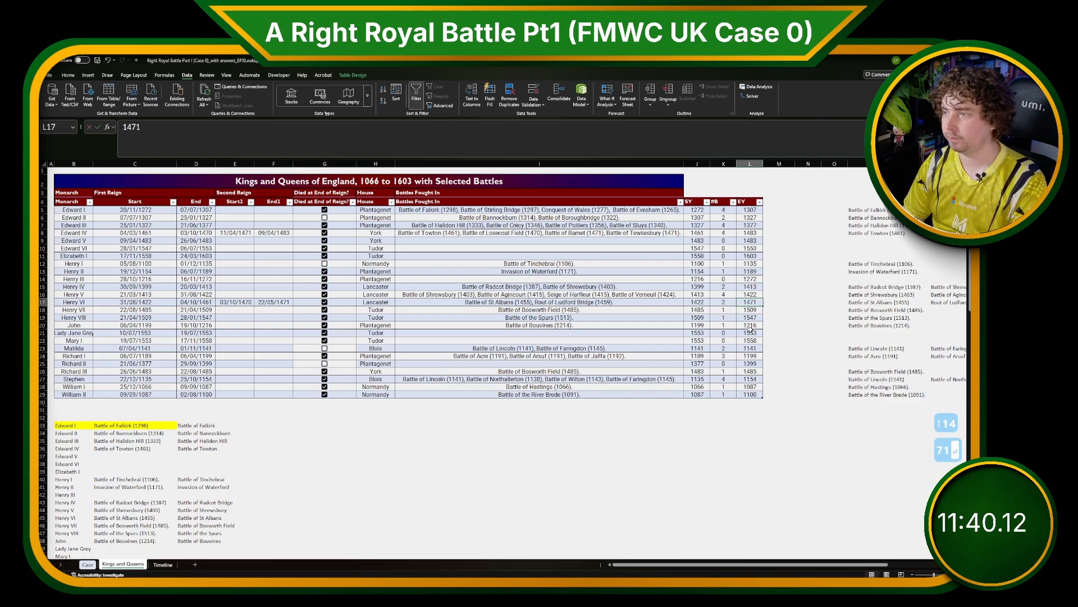
{"action": "key", "text": "Right"}
{"action": "key", "text": "Up"}
{"action": "key", "text": "Up"}
{"action": "key", "text": "Up"}
{"action": "key", "text": "Up"}
{"action": "key", "text": "Up"}
{"action": "key", "text": "Up"}
{"action": "key", "text": "Up"}
{"action": "key", "text": "Up"}
{"action": "key", "text": "Up"}
{"action": "key", "text": "Up"}
{"action": "key", "text": "Up"}
{"action": "key", "text": "Up"}
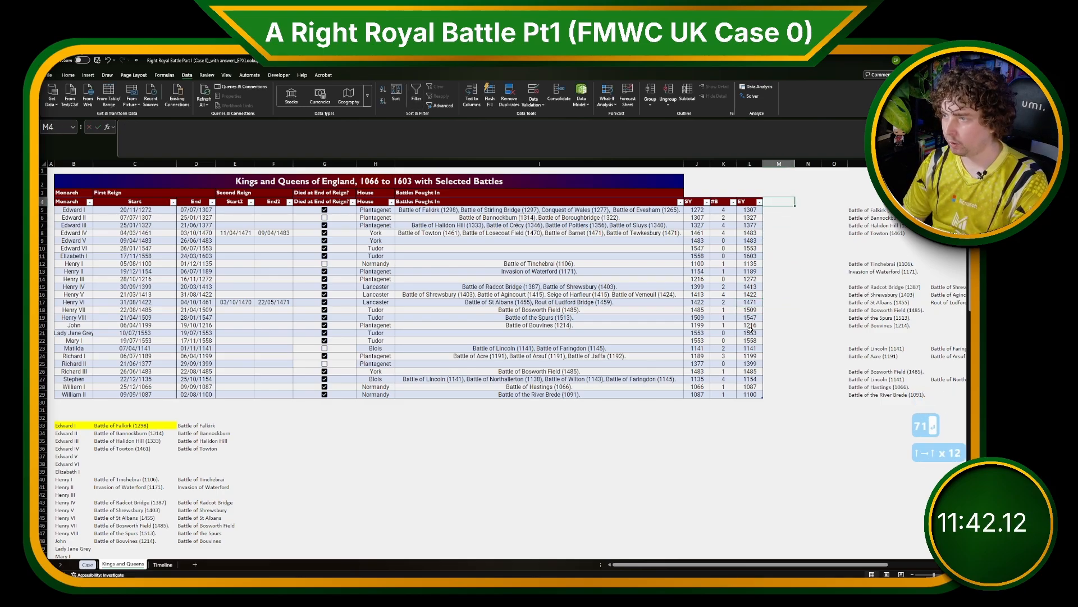
{"action": "type", "text": "Death Year"}
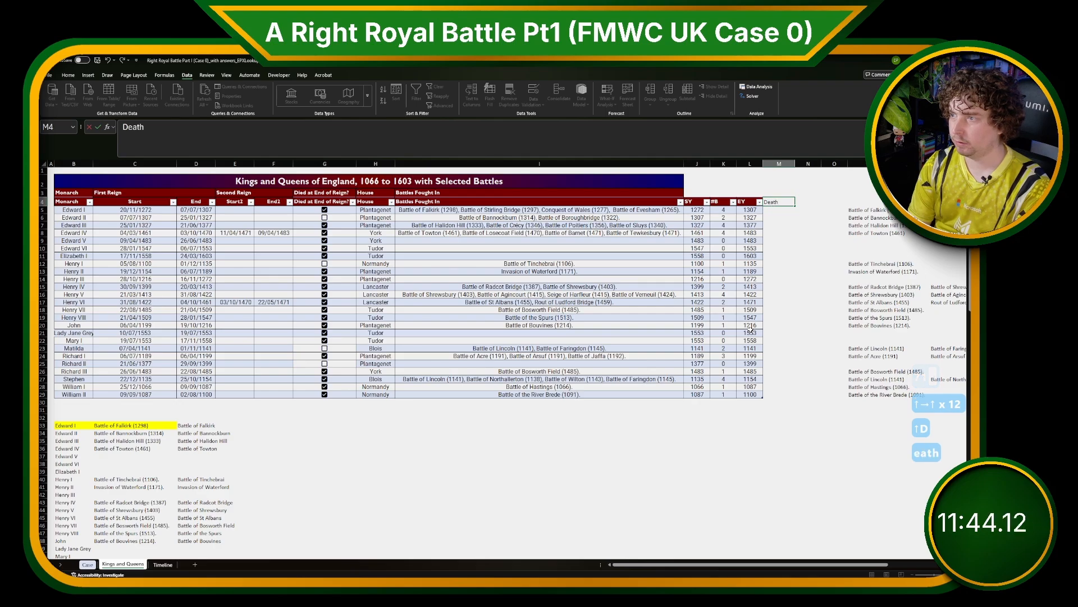
{"action": "key", "text": "Return"}
{"action": "type", "text": "="}
{"action": "key", "text": "Left"}
{"action": "key", "text": "Left"}
{"action": "key", "text": "Left"}
{"action": "key", "text": "Left"}
{"action": "key", "text": "Left"}
{"action": "key", "text": "Left"}
{"action": "key", "text": "Left"}
{"action": "key", "text": "Left"}
{"action": "key", "text": "Left"}
{"action": "key", "text": "Left"}
{"action": "key", "text": "Left"}
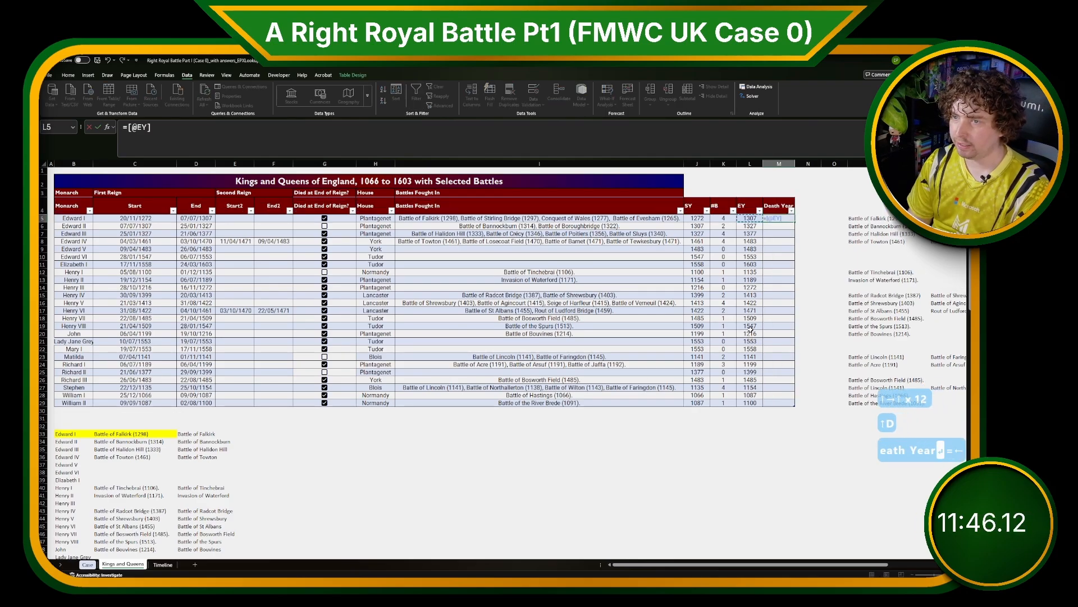
{"action": "key", "text": "Right"}
{"action": "key", "text": "Right"}
{"action": "key", "text": "Right"}
{"action": "key", "text": "Right"}
{"action": "key", "text": "Right"}
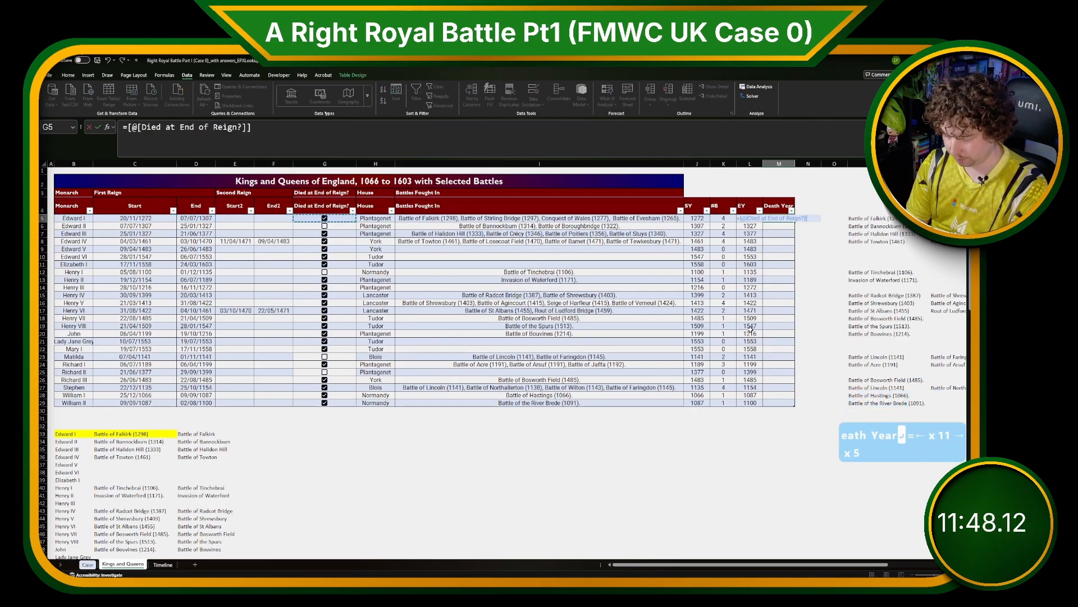
{"action": "type", "text": "*"}
{"action": "key", "text": "Left"}
{"action": "key", "text": "Return"}
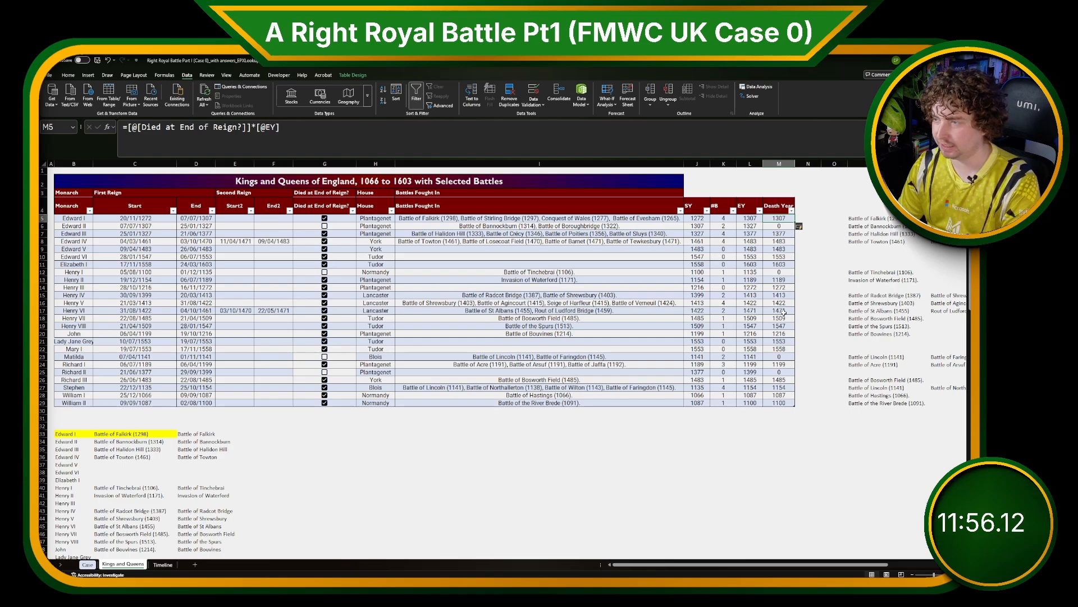
Inspect the battles listed per monarch in the table and the helper battle list below it.
{"action": "left_click_drag", "start_coordinate": [782, 227], "coordinate": [69, 227]}
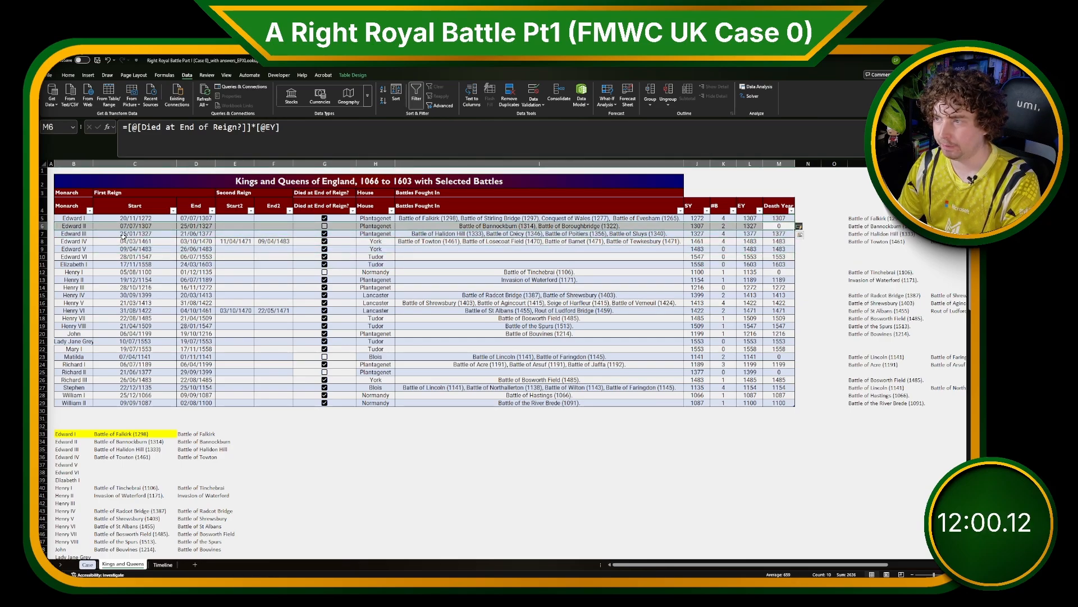
{"action": "left_click", "coordinate": [604, 309]}
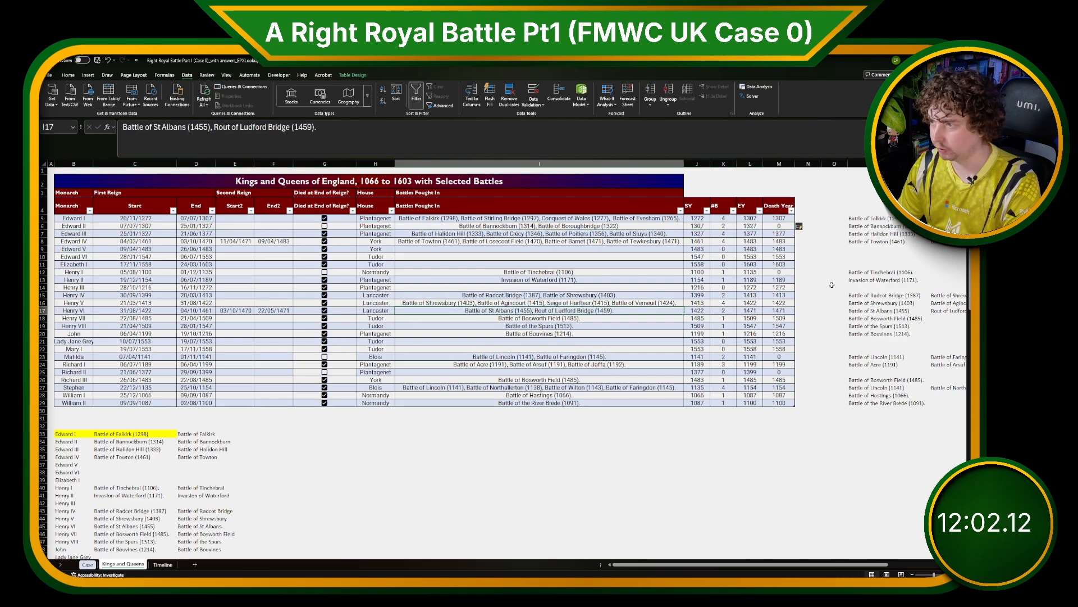
{"action": "left_click", "coordinate": [219, 434]}
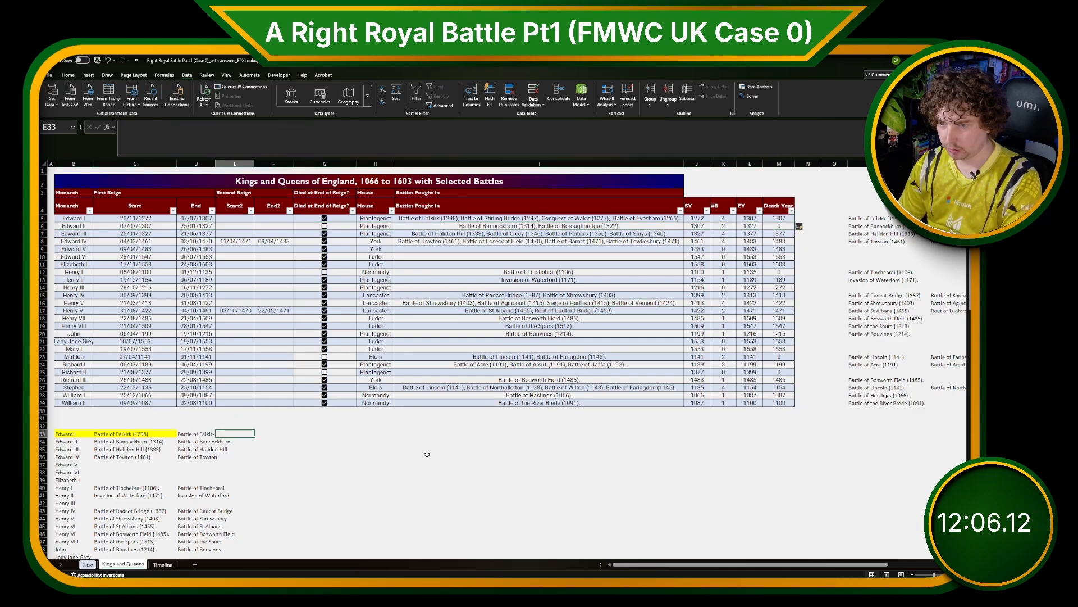
{"action": "scroll", "coordinate": [422, 454], "scroll_direction": "down", "scroll_amount": 3}
{"action": "left_click", "coordinate": [178, 340]}
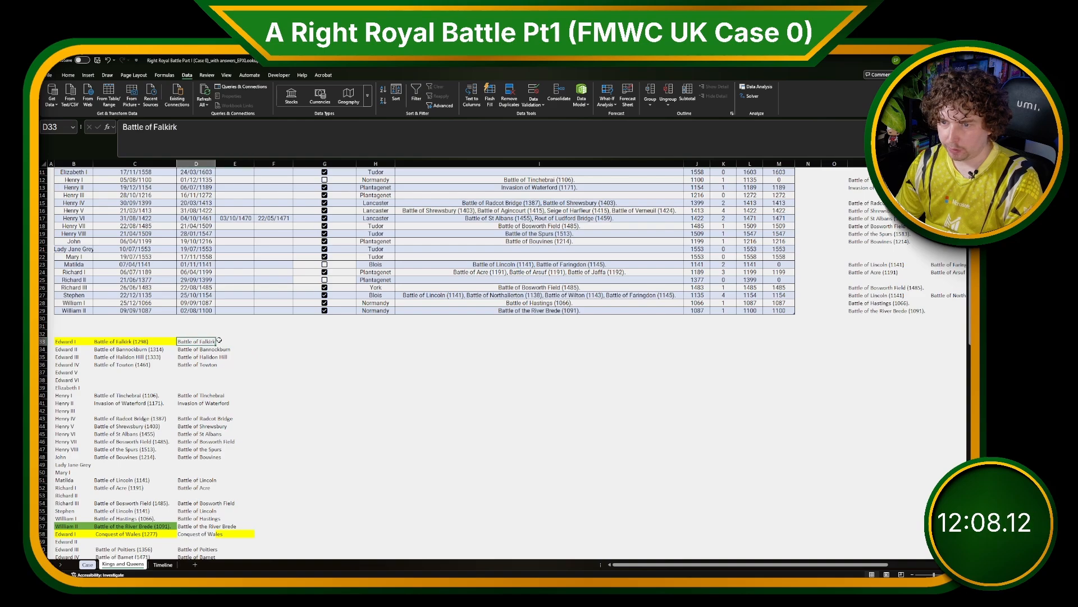
Enter battle years 1298, 1314 and 1333 beside the helper battle list so Flash Fill completes the remaining years.
{"action": "left_click", "coordinate": [227, 341]}
{"action": "type", "text": "1298"}
{"action": "key", "text": "Return"}
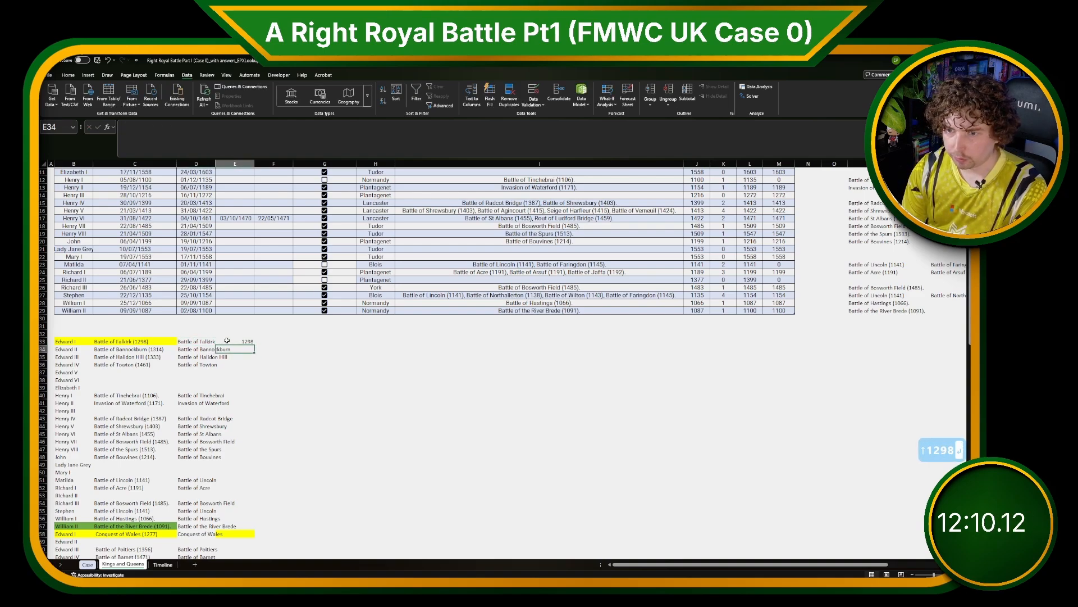
{"action": "type", "text": "1314"}
{"action": "key", "text": "Return"}
{"action": "type", "text": "1333"}
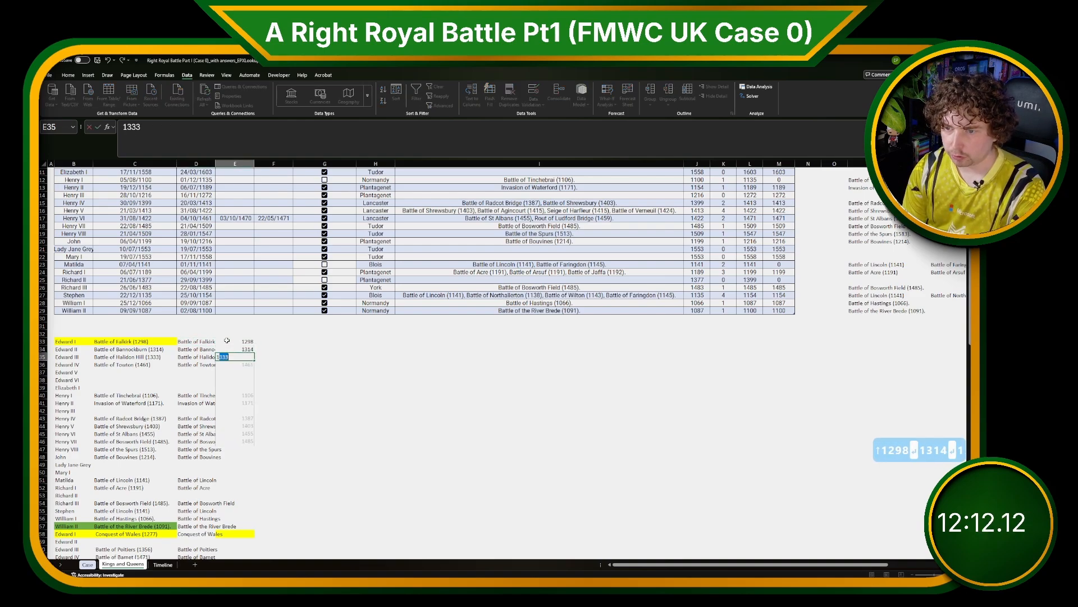
{"action": "key", "text": "Return"}
{"action": "scroll", "coordinate": [244, 381], "scroll_direction": "down", "scroll_amount": 13}
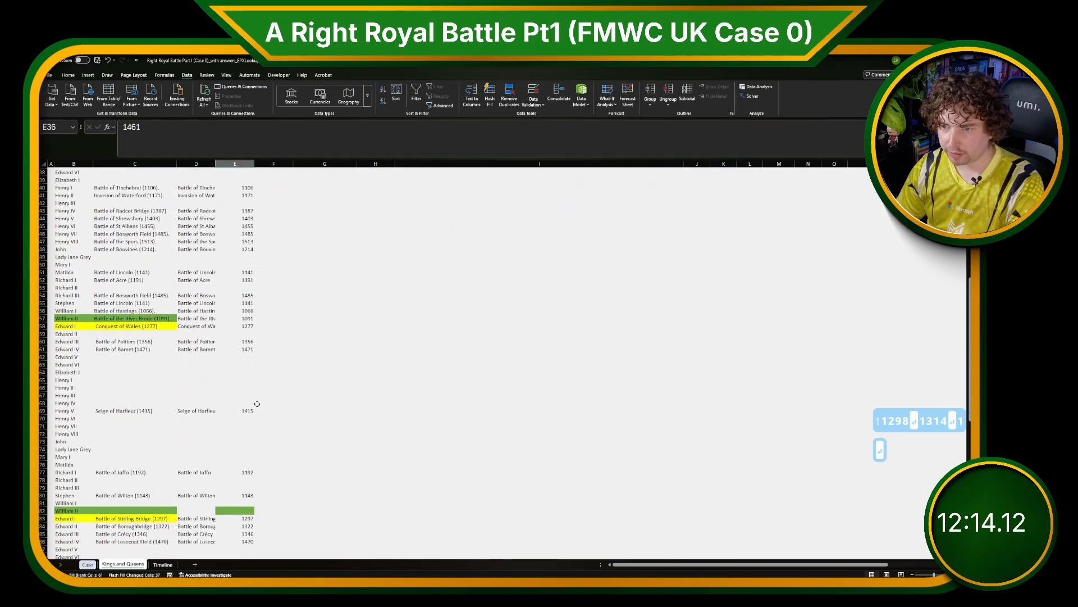
{"action": "scroll", "coordinate": [255, 402], "scroll_direction": "up", "scroll_amount": 10}
{"action": "scroll", "coordinate": [257, 403], "scroll_direction": "up", "scroll_amount": 4}
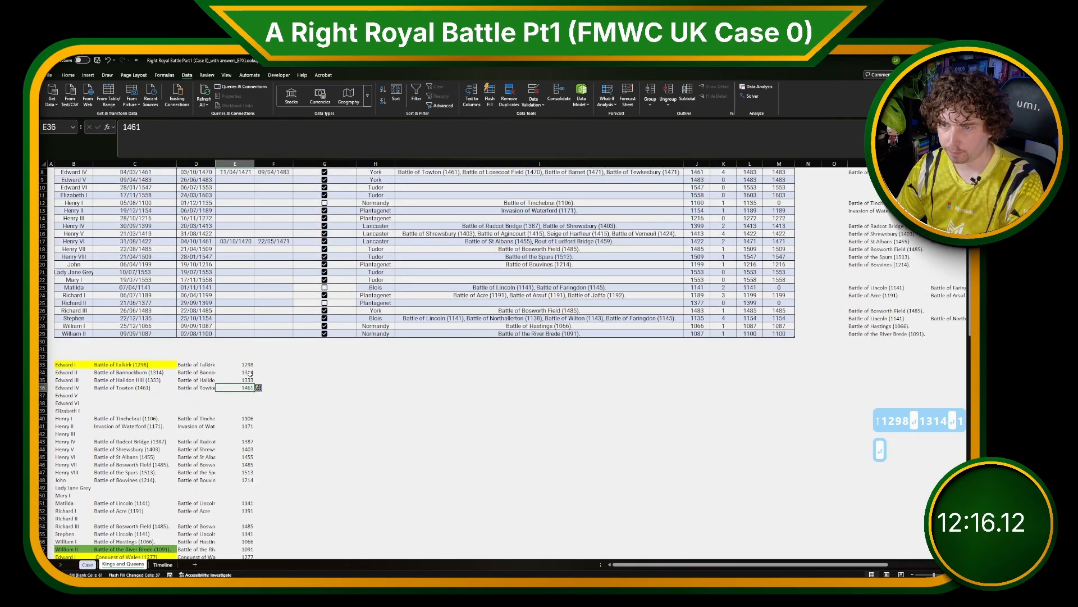
{"action": "left_click", "coordinate": [263, 365]}
{"action": "type", "text": "="}
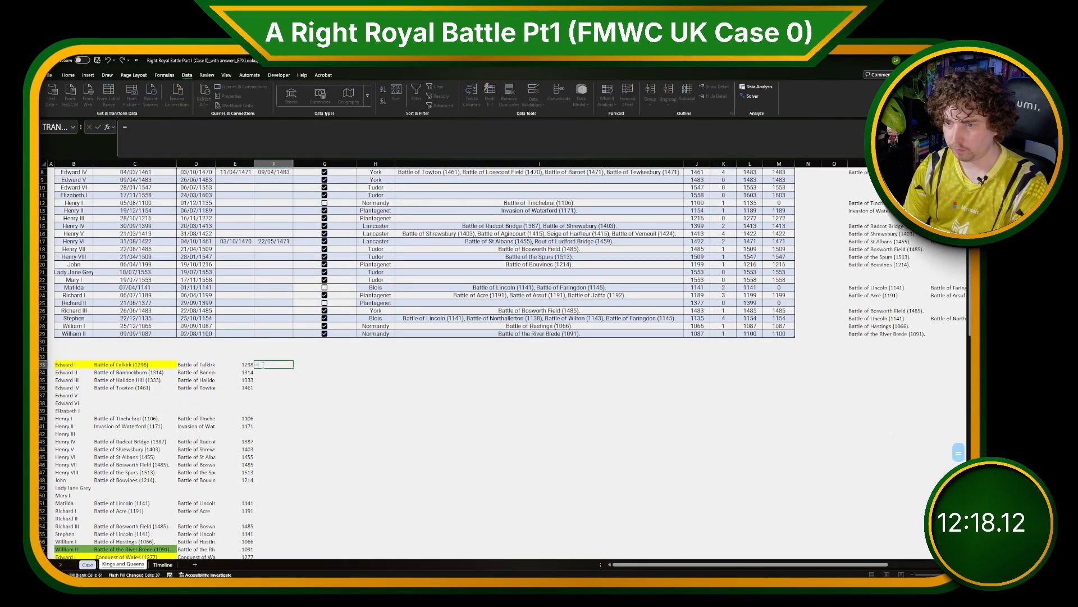
{"action": "type", "text": "XLOOKUP("}
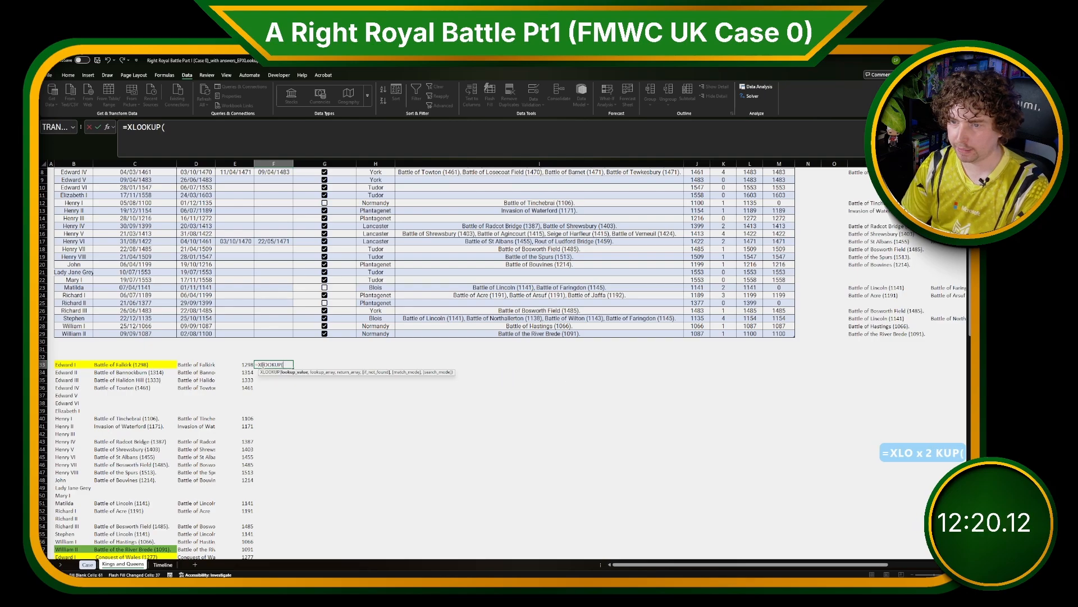
{"action": "key", "text": "Left"}
{"action": "key", "text": "ctrl+Left"}
{"action": "key", "text": "Escape"}
{"action": "key", "text": "Escape"}
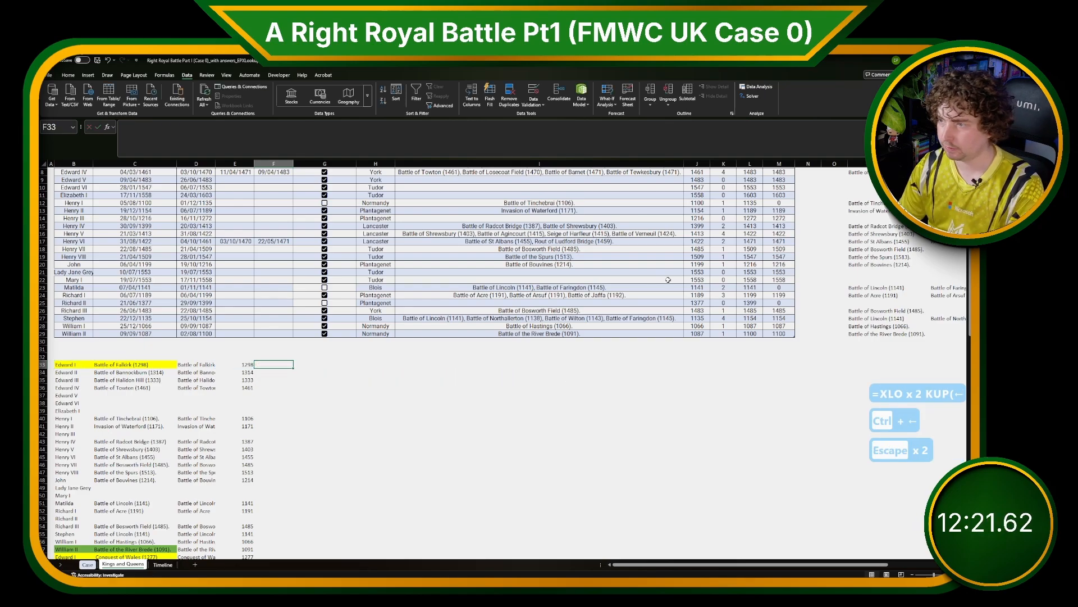
Copy the table's Death Year values and paste them as values repeatedly down column F beside the helper battle list.
{"action": "left_click", "coordinate": [778, 333]}
{"action": "scroll", "coordinate": [779, 323], "scroll_direction": "up", "scroll_amount": 3}
{"action": "left_click", "coordinate": [776, 220], "text": "shift"}
{"action": "key", "text": "ctrl+c"}
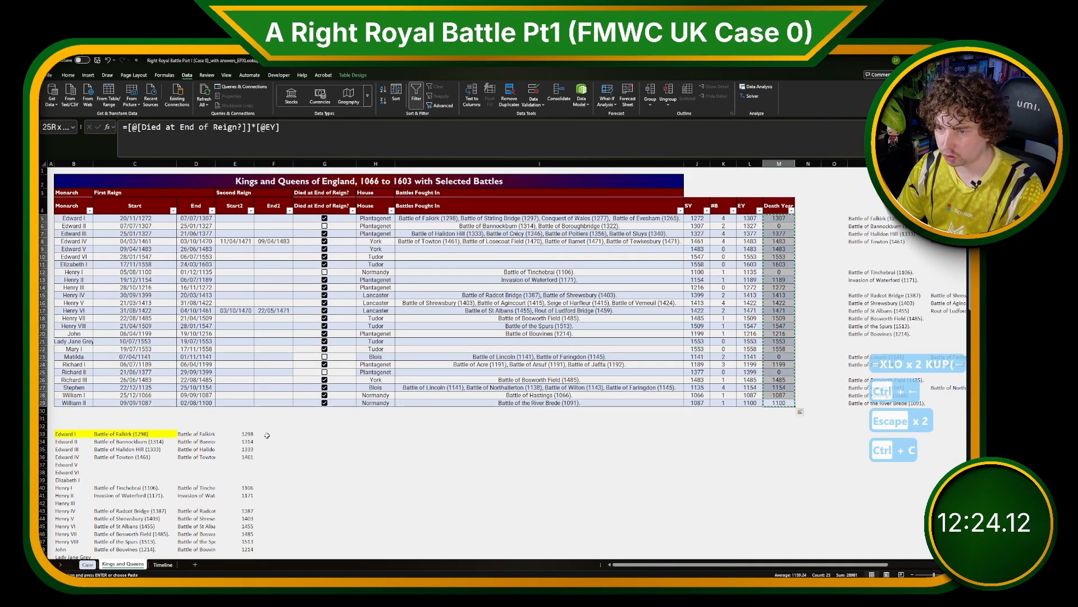
{"action": "left_click", "coordinate": [268, 436]}
{"action": "scroll", "coordinate": [278, 460], "scroll_direction": "down", "scroll_amount": 20}
{"action": "scroll", "coordinate": [279, 459], "scroll_direction": "down", "scroll_amount": 5}
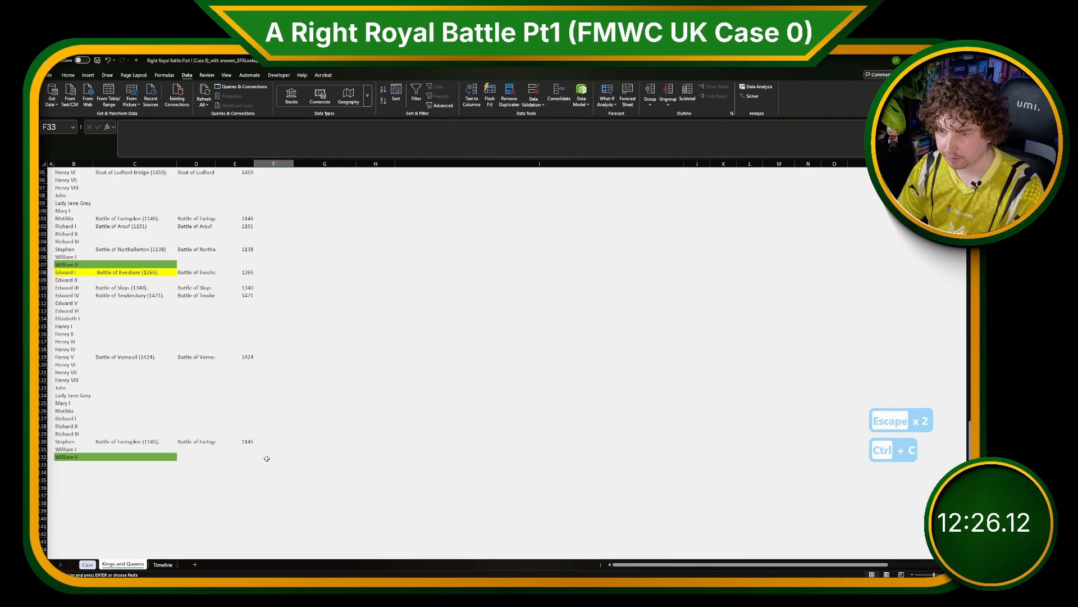
{"action": "left_click", "coordinate": [267, 456], "text": "shift"}
{"action": "key", "text": "ctrl+shift+v"}
{"action": "scroll", "coordinate": [301, 443], "scroll_direction": "down", "scroll_amount": 20}
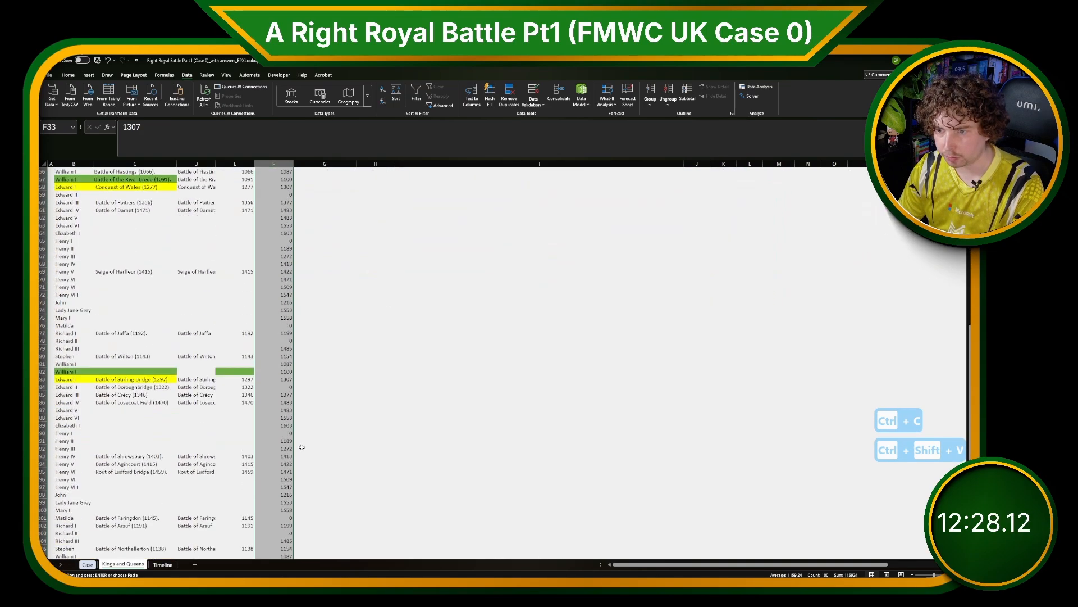
{"action": "scroll", "coordinate": [301, 443], "scroll_direction": "up", "scroll_amount": 19}
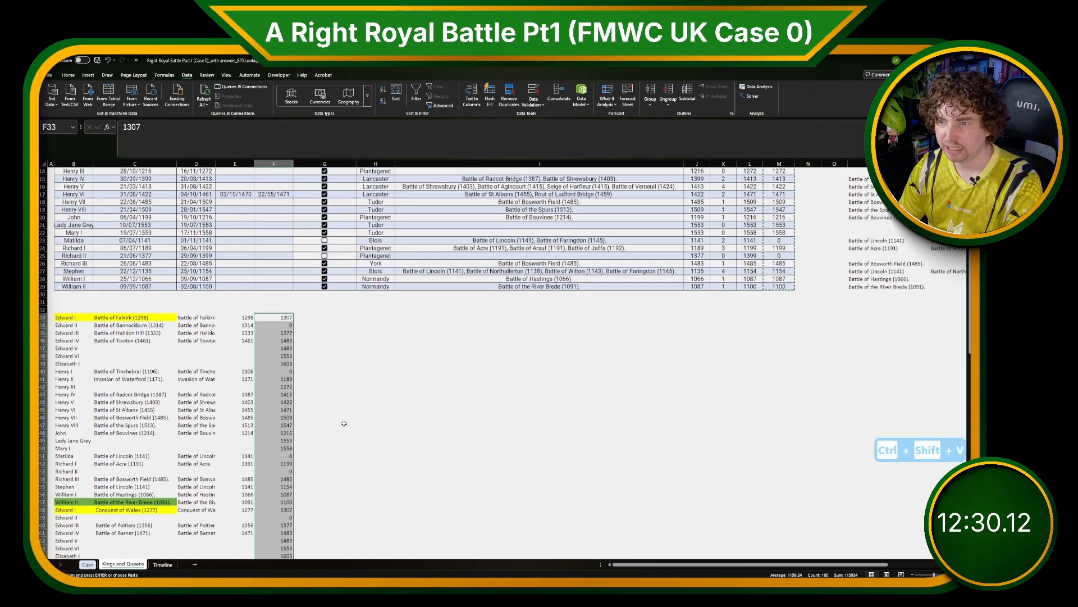
Head the helper year columns Battle and Death.
{"action": "left_click", "coordinate": [344, 424]}
{"action": "scroll", "coordinate": [337, 418], "scroll_direction": "up", "scroll_amount": 2}
{"action": "left_click", "coordinate": [279, 356]}
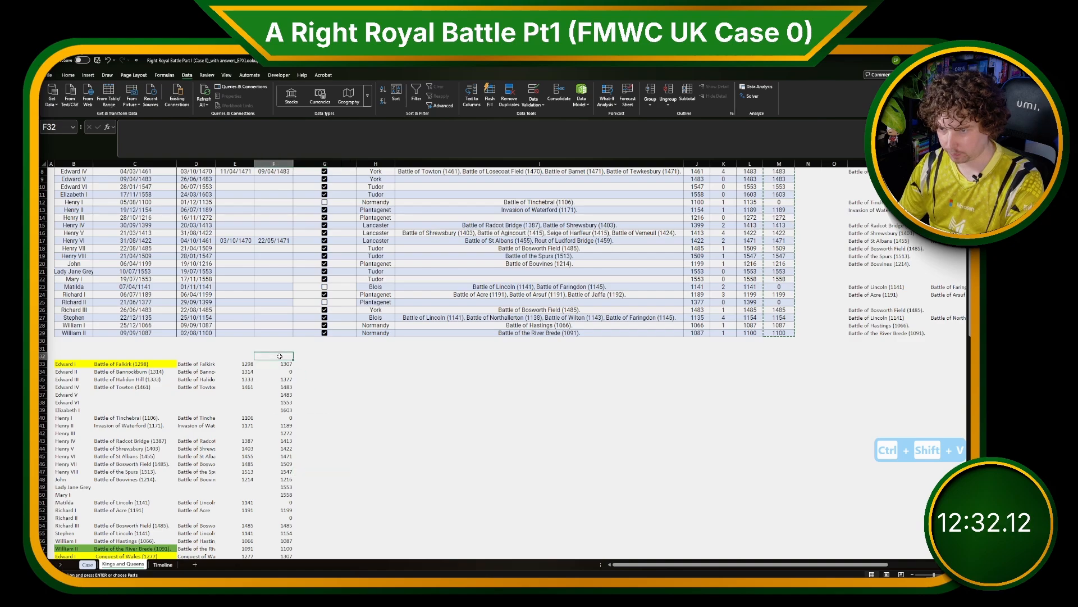
{"action": "type", "text": "Deth"}
{"action": "key", "text": "Return"}
{"action": "key", "text": "Up"}
{"action": "type", "text": "Death"}
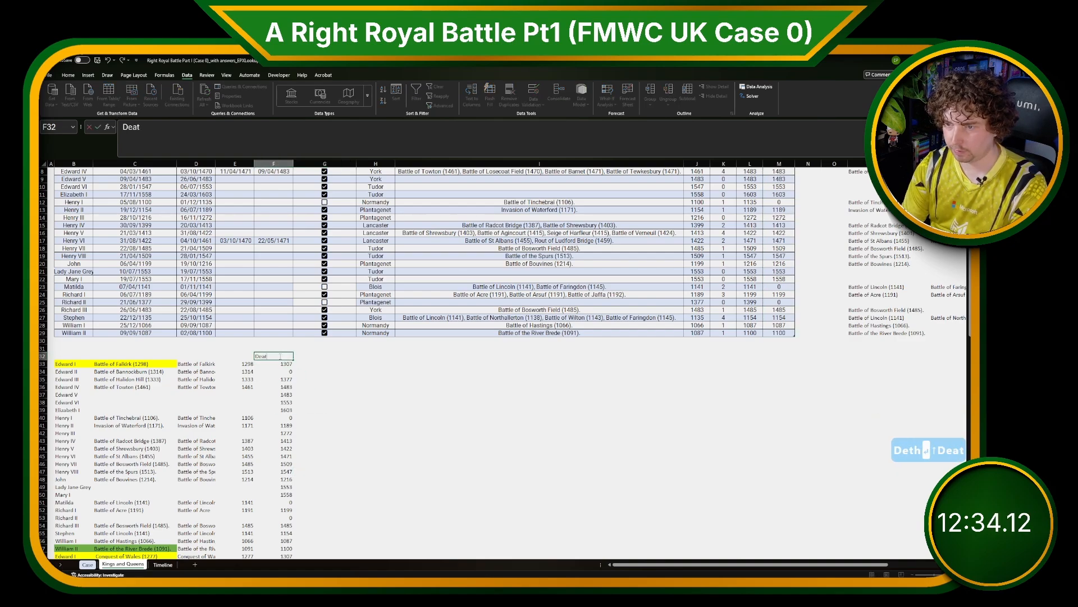
{"action": "key", "text": "Return"}
{"action": "key", "text": "Up"}
{"action": "key", "text": "Left"}
{"action": "type", "text": "Batthe"}
{"action": "key", "text": "Return"}
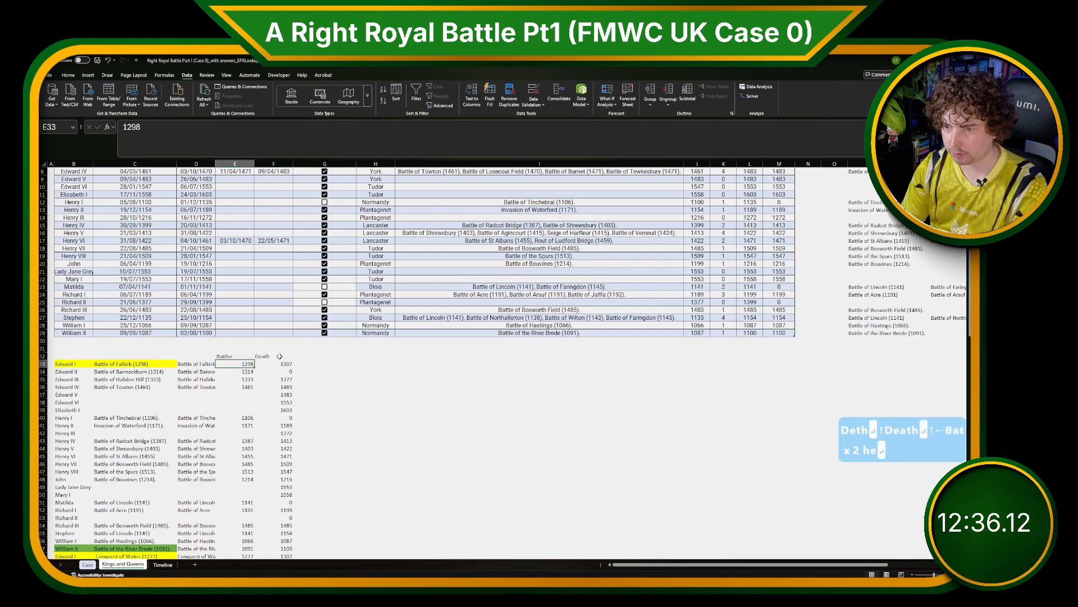
{"action": "key", "text": "Up"}
{"action": "type", "text": "Battle"}
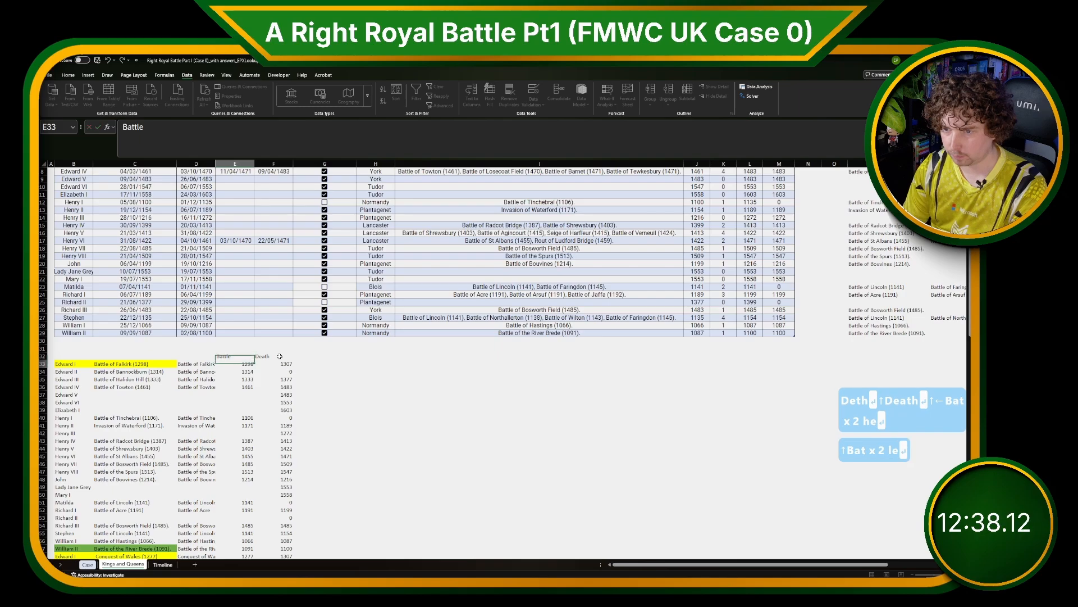
{"action": "key", "text": "Return"}
Enter =F33<E33 in G33 to flag battles fought after the monarch's death and fill it down the list.
{"action": "key", "text": "Up"}
{"action": "key", "text": "Right"}
{"action": "key", "text": "Down"}
{"action": "key", "text": "Left"}
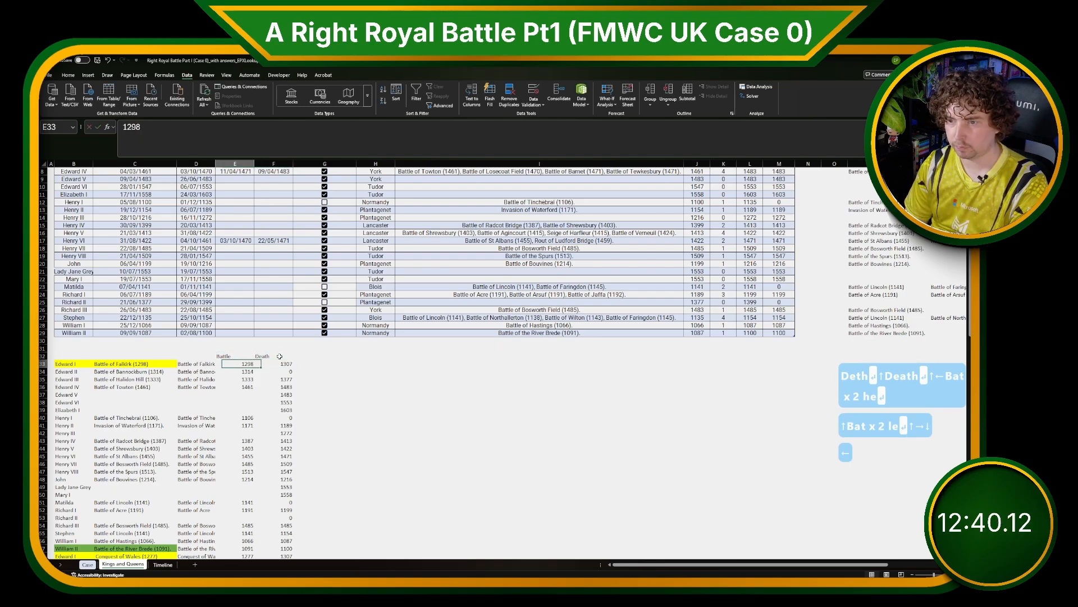
{"action": "key", "text": "Right"}
{"action": "key", "text": "Right"}
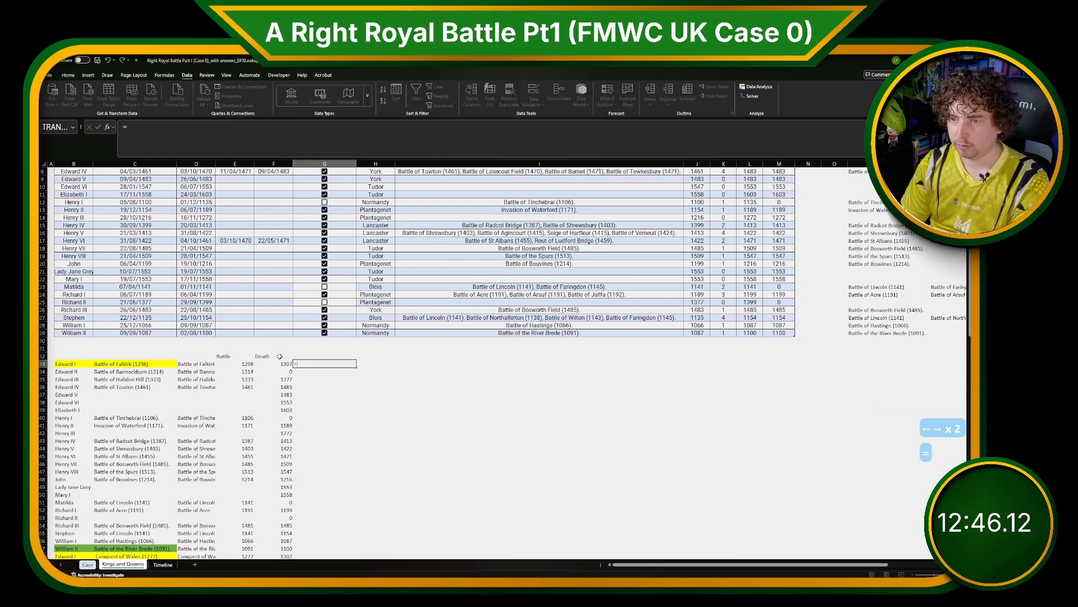
{"action": "type", "text": "="}
{"action": "key", "text": "Left"}
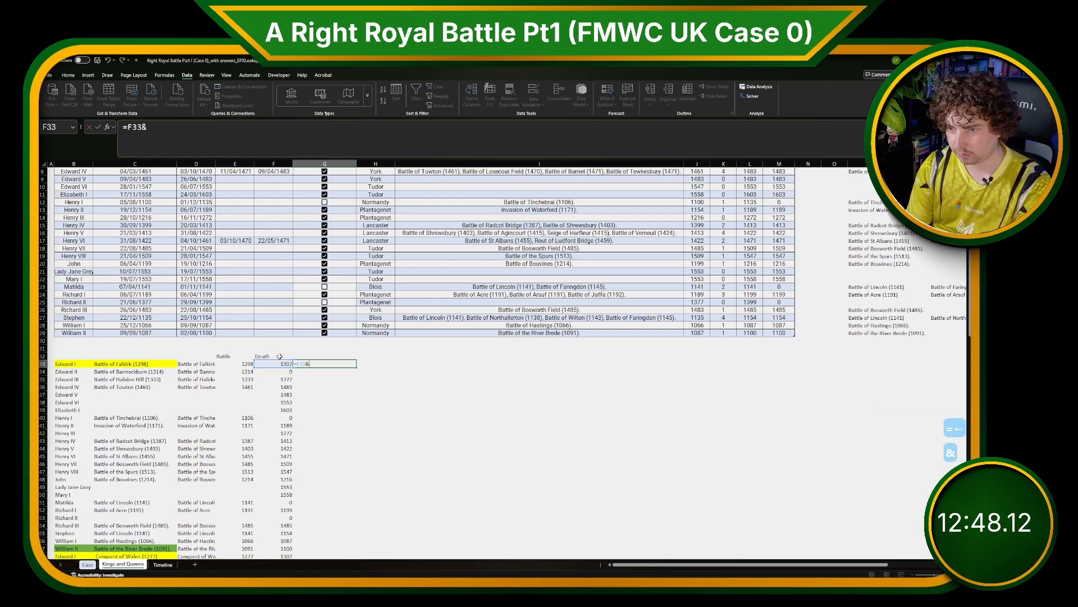
{"action": "type", "text": "&"}
{"action": "key", "text": "BackSpace"}
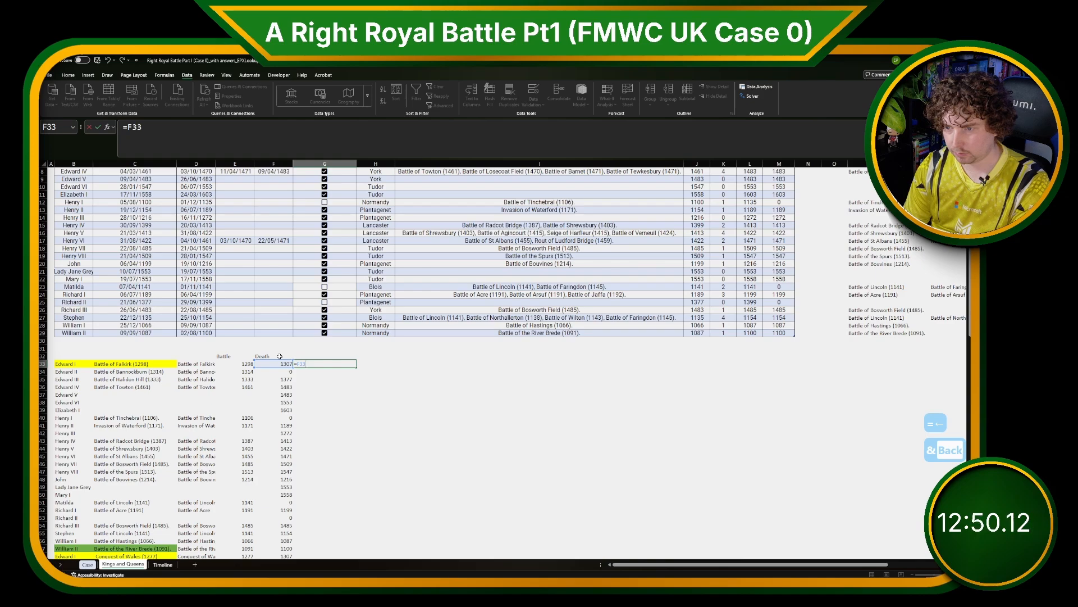
{"action": "type", "text": "<"}
{"action": "key", "text": "Left"}
{"action": "key", "text": "Left"}
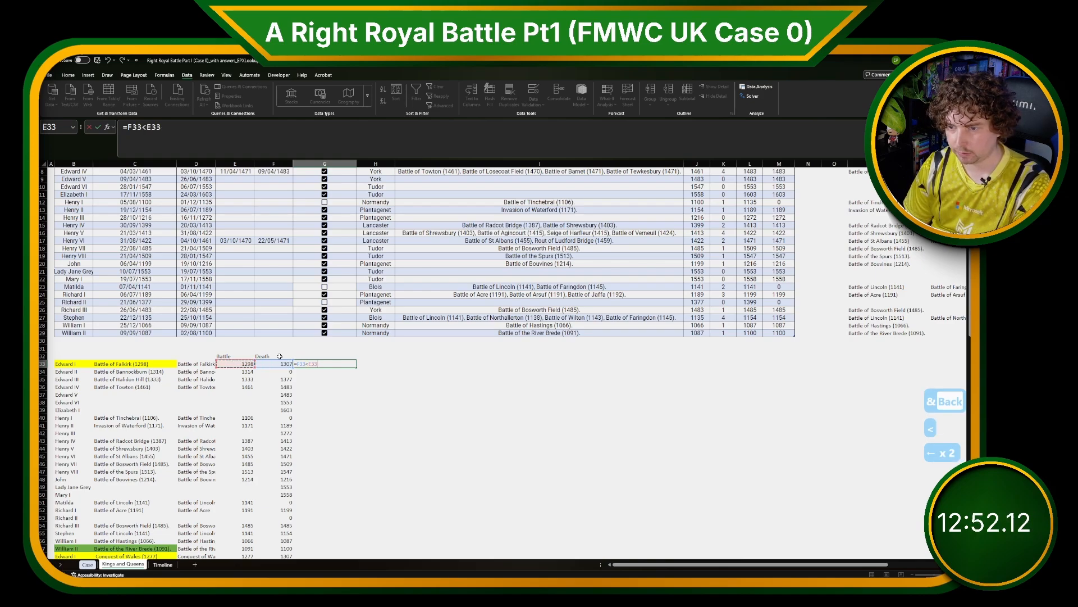
{"action": "key", "text": "Return"}
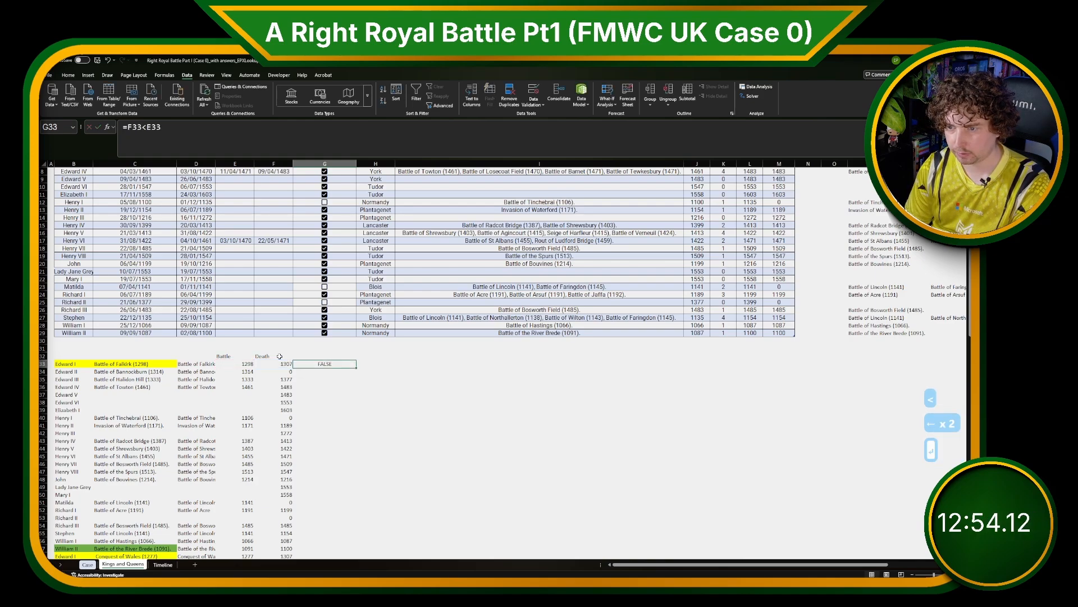
{"action": "double_click", "coordinate": [352, 372]}
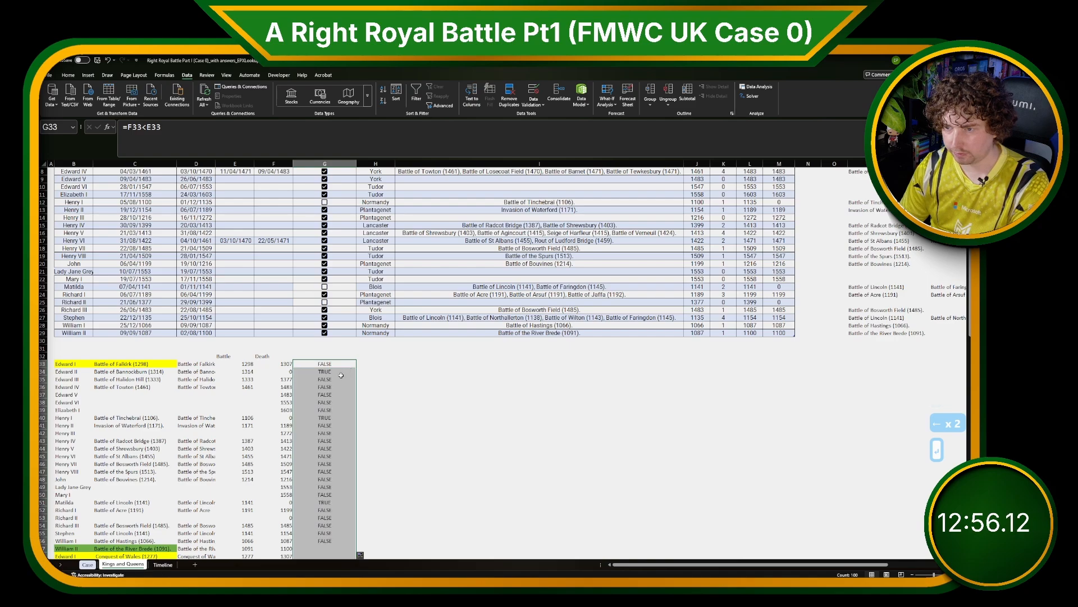
{"action": "key", "text": "Down"}
{"action": "left_click", "coordinate": [325, 417]}
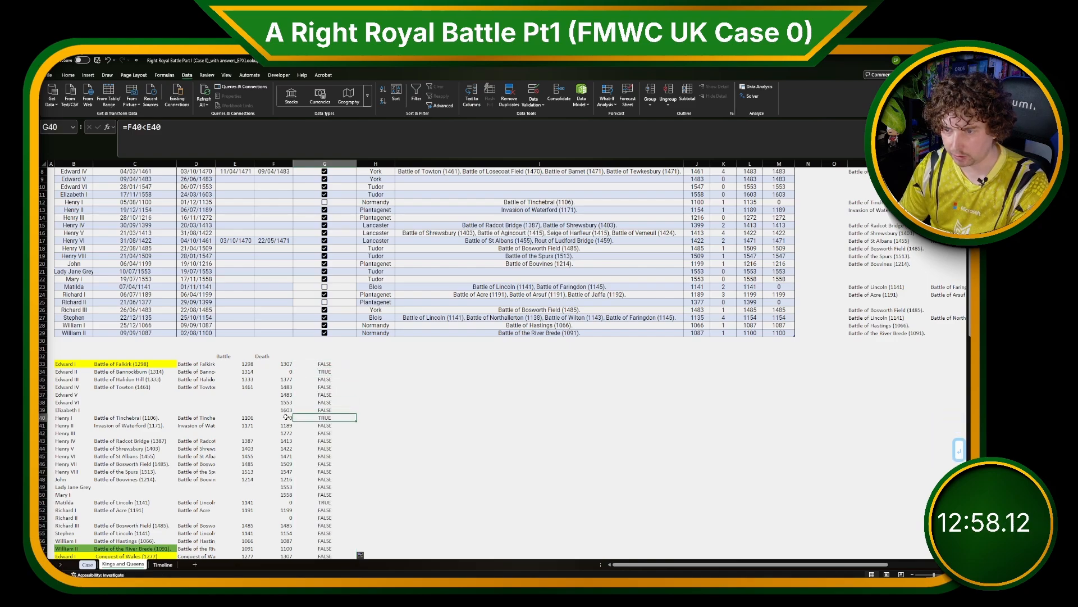
{"action": "key", "text": "ctrl+Up"}
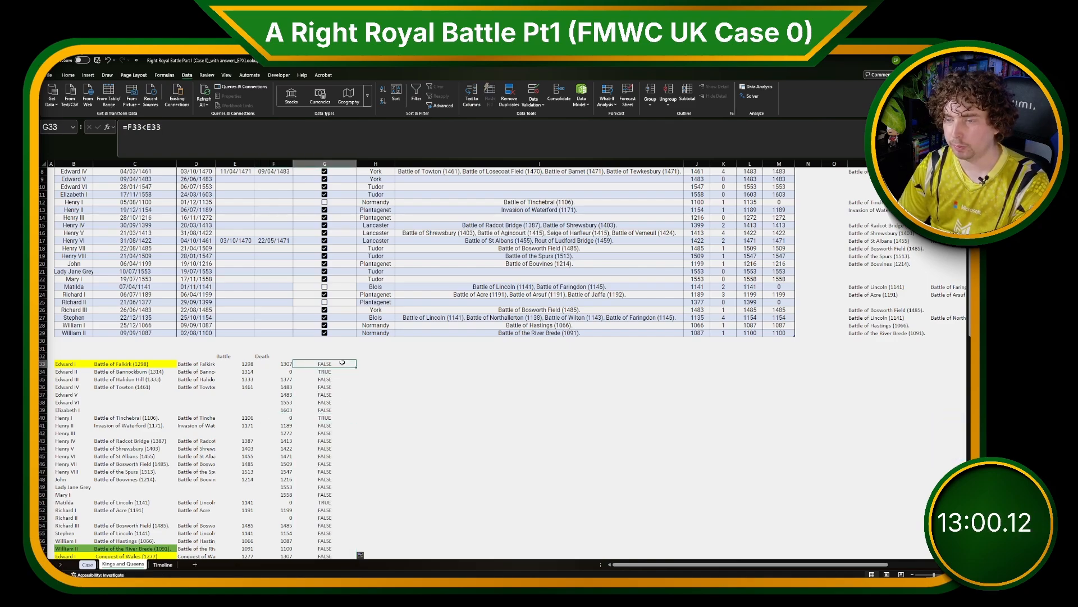
Enter =G33*F33 in H33 to keep the death year for flagged battles and fill it down.
{"action": "key", "text": "Right"}
{"action": "type", "text": "="}
{"action": "key", "text": "Left"}
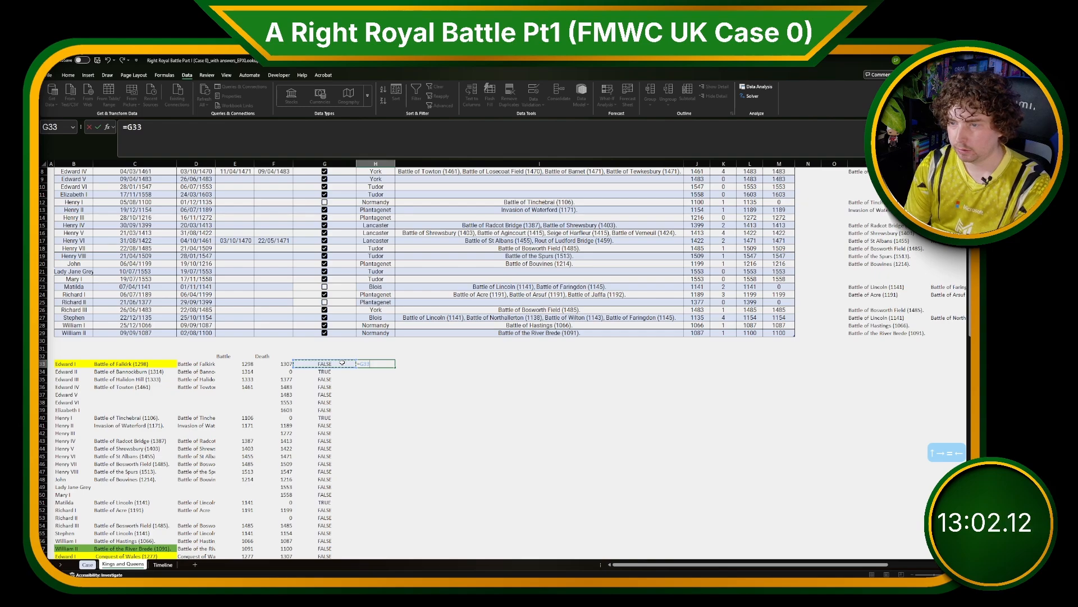
{"action": "type", "text": "*"}
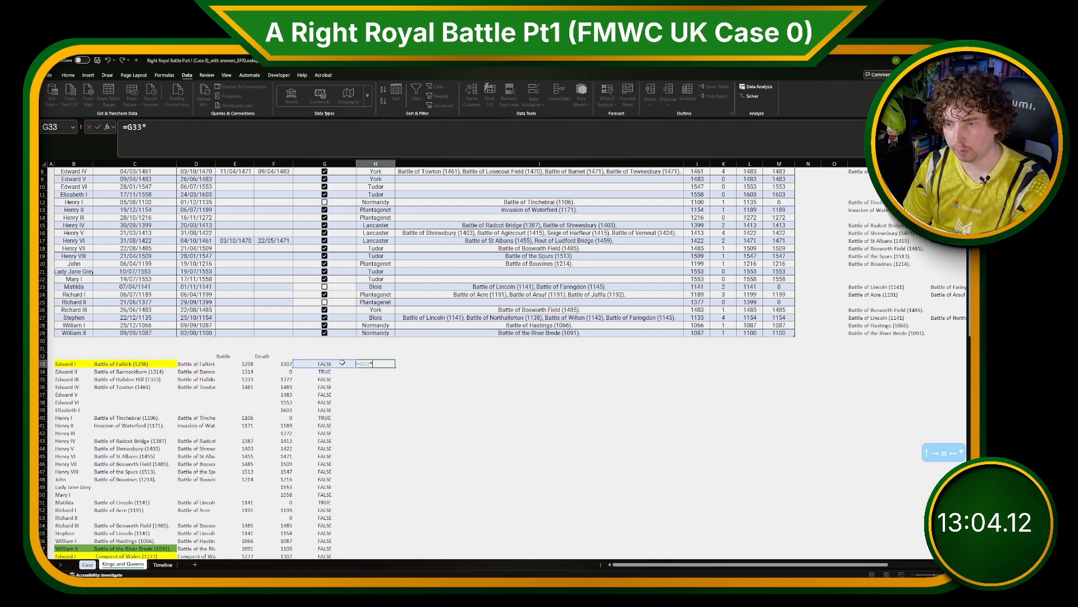
{"action": "key", "text": "Left"}
{"action": "key", "text": "Left"}
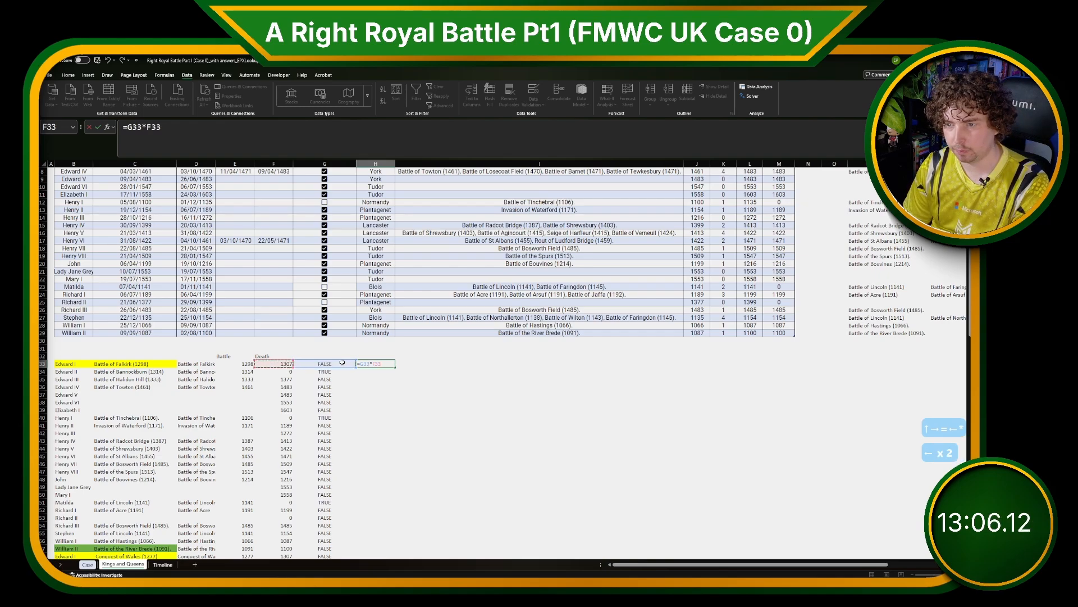
{"action": "key", "text": "Return"}
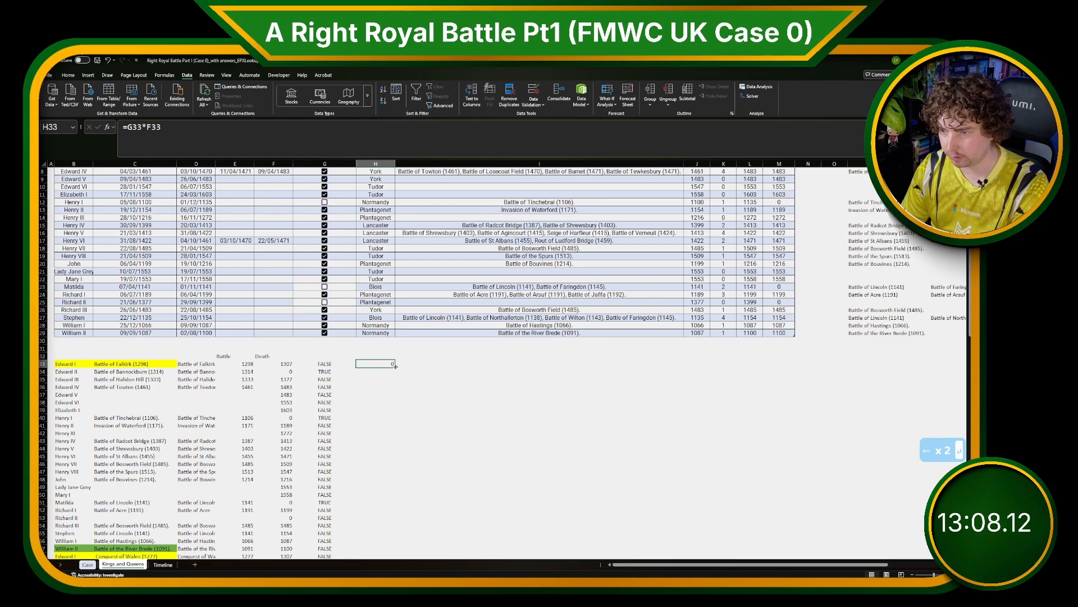
{"action": "double_click", "coordinate": [395, 365]}
Examine the flag and product columns down the helper list and compare them with the table's Death Year column.
{"action": "scroll", "coordinate": [377, 374], "scroll_direction": "down", "scroll_amount": 20}
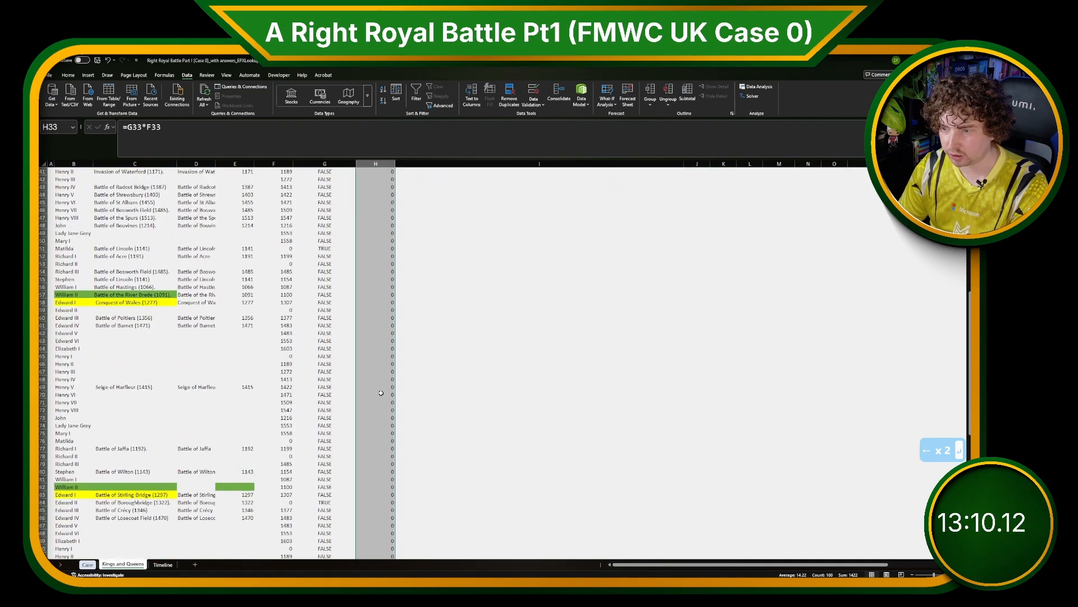
{"action": "scroll", "coordinate": [388, 420], "scroll_direction": "down", "scroll_amount": 3}
{"action": "left_click_drag", "start_coordinate": [388, 424], "coordinate": [251, 425]}
{"action": "left_click", "coordinate": [250, 425]}
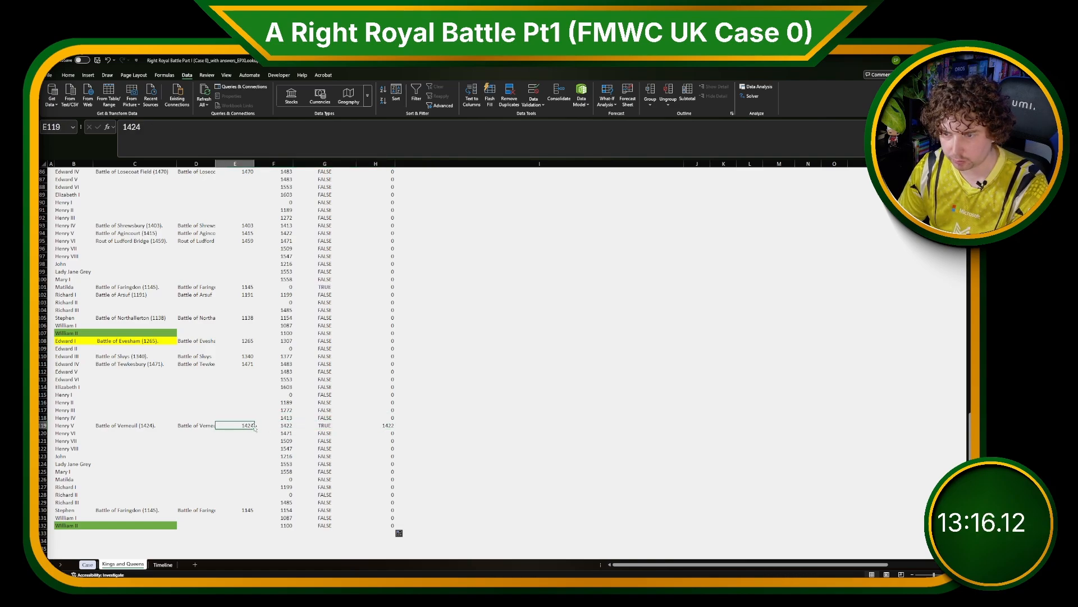
{"action": "left_click", "coordinate": [382, 425]}
{"action": "scroll", "coordinate": [387, 430], "scroll_direction": "up", "scroll_amount": 20}
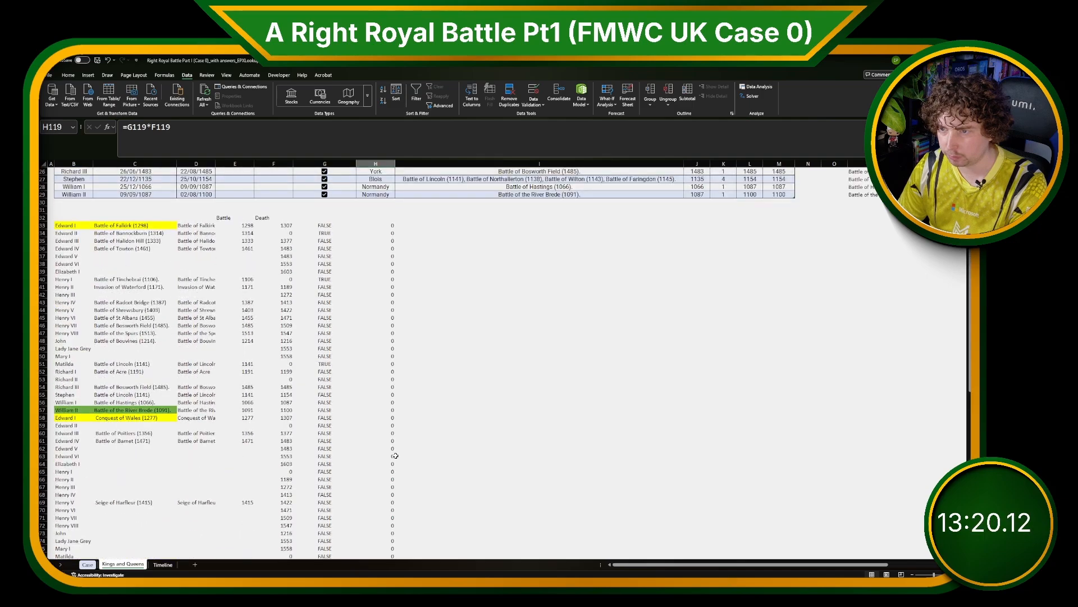
{"action": "scroll", "coordinate": [391, 432], "scroll_direction": "up", "scroll_amount": 2}
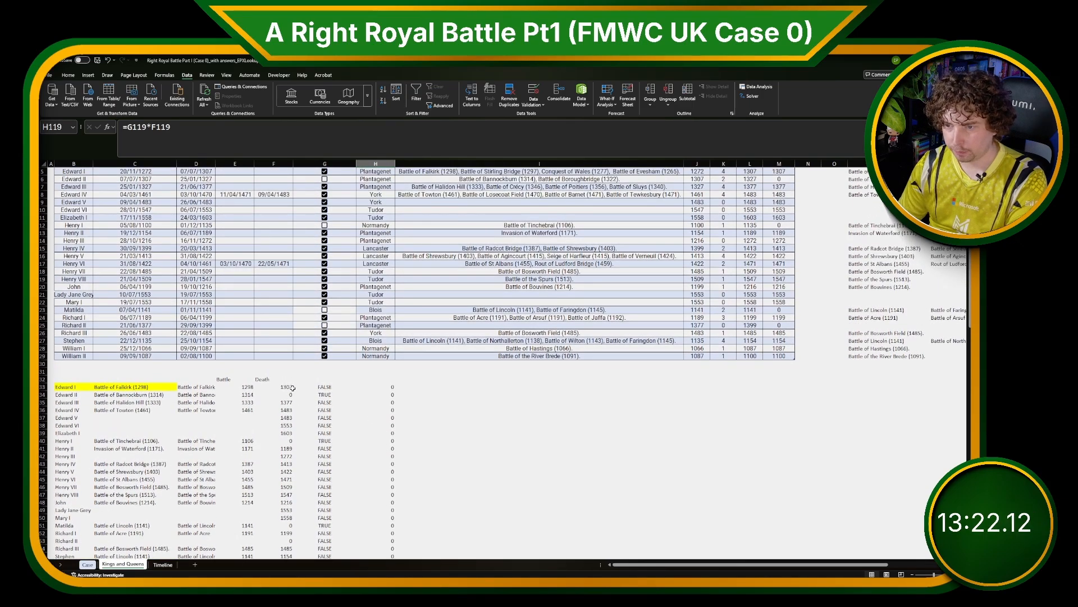
{"action": "left_click", "coordinate": [291, 387]}
{"action": "left_click", "coordinate": [315, 386]}
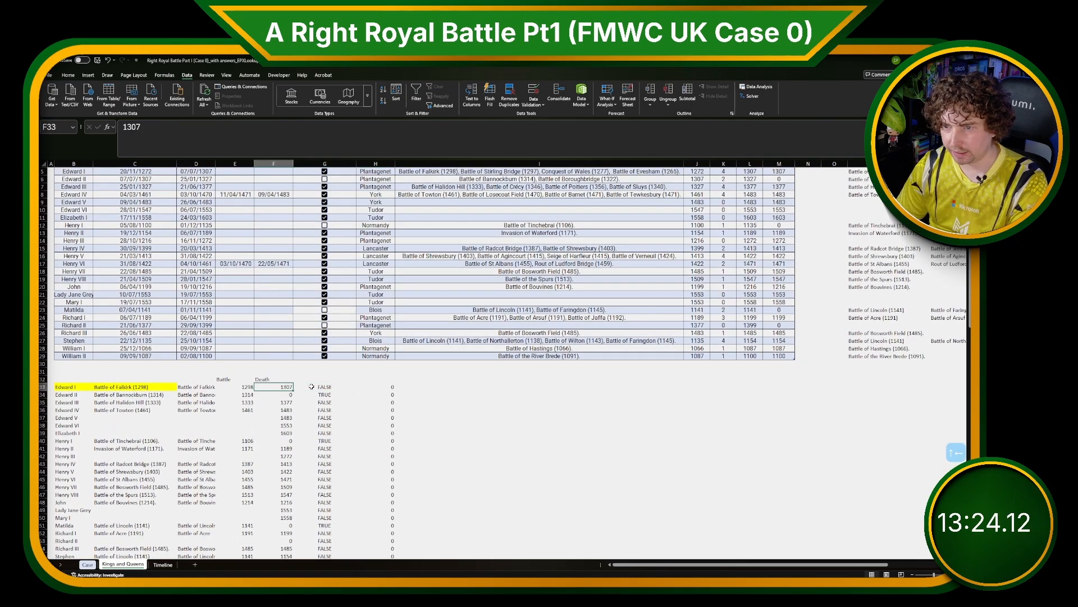
{"action": "key", "text": "Tab"}
{"action": "key", "text": "Right"}
{"action": "key", "text": "Left"}
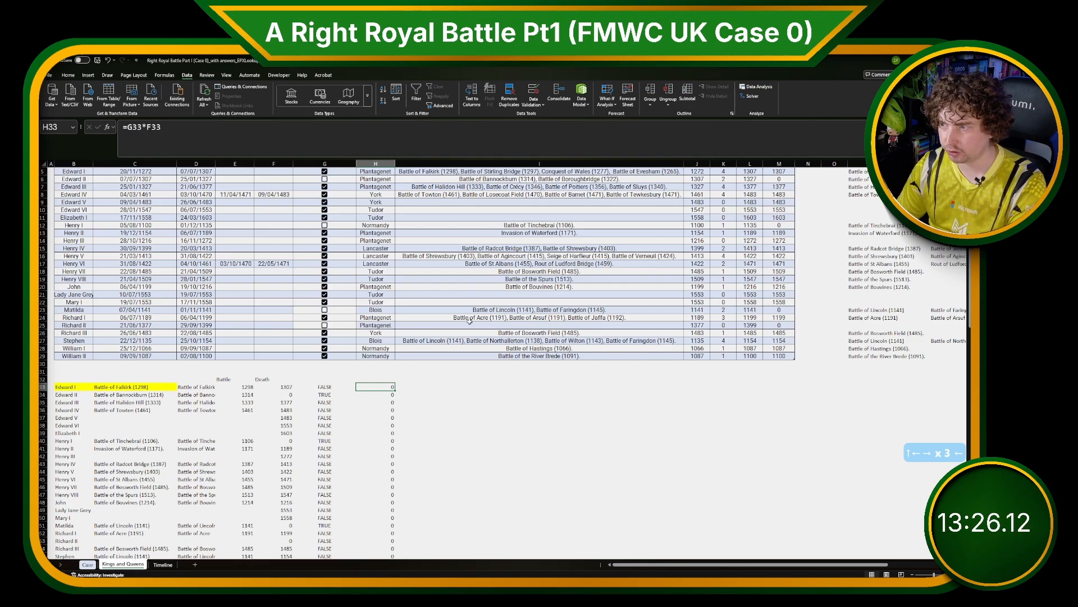
{"action": "left_click", "coordinate": [781, 226]}
{"action": "scroll", "coordinate": [639, 352], "scroll_direction": "up", "scroll_amount": 1}
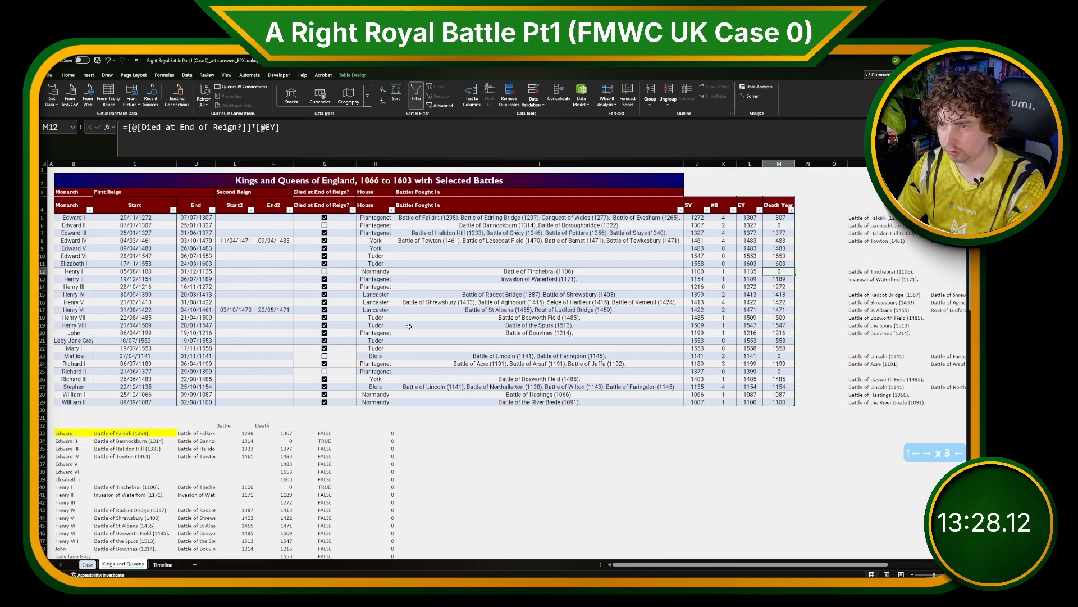
Examine the helper flag and product columns further down the list to locate the flagged battle row.
{"action": "left_click", "coordinate": [500, 455]}
{"action": "scroll", "coordinate": [409, 441], "scroll_direction": "down", "scroll_amount": 11}
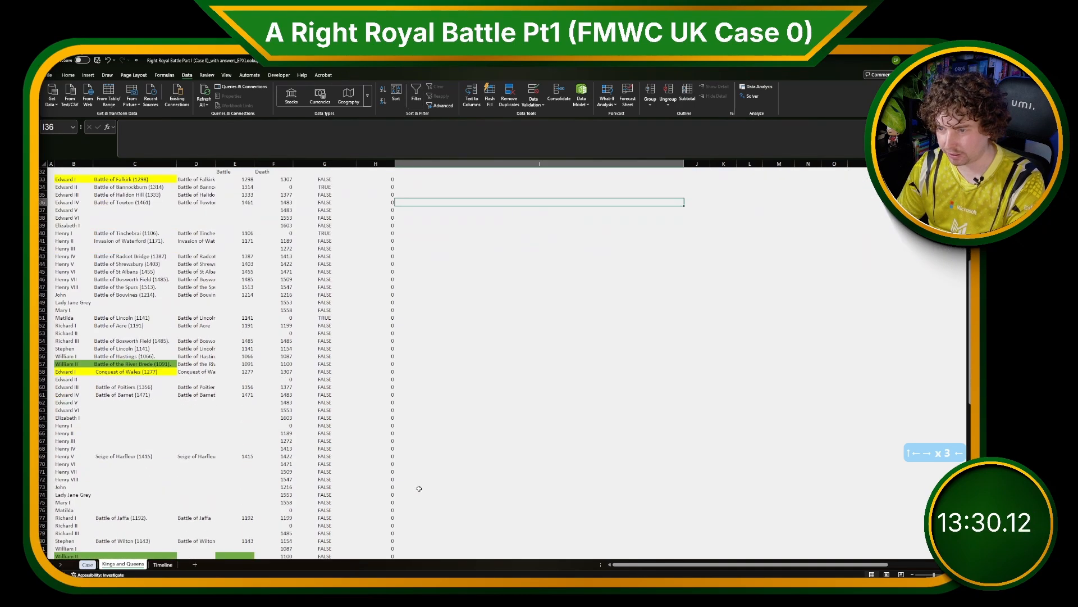
{"action": "scroll", "coordinate": [419, 488], "scroll_direction": "down", "scroll_amount": 17}
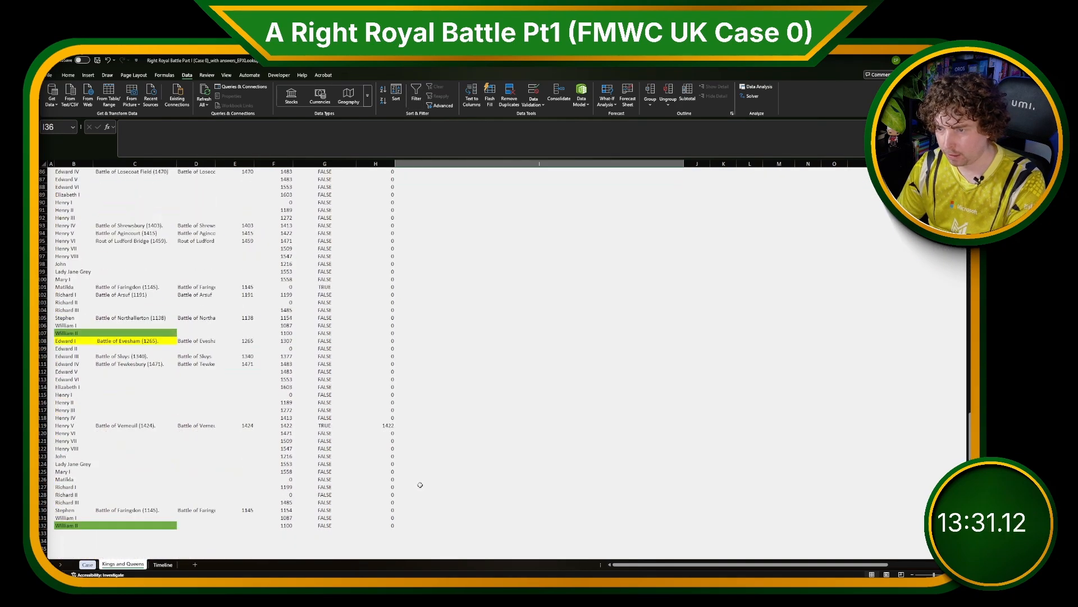
{"action": "left_click", "coordinate": [386, 419]}
{"action": "left_click", "coordinate": [385, 431]}
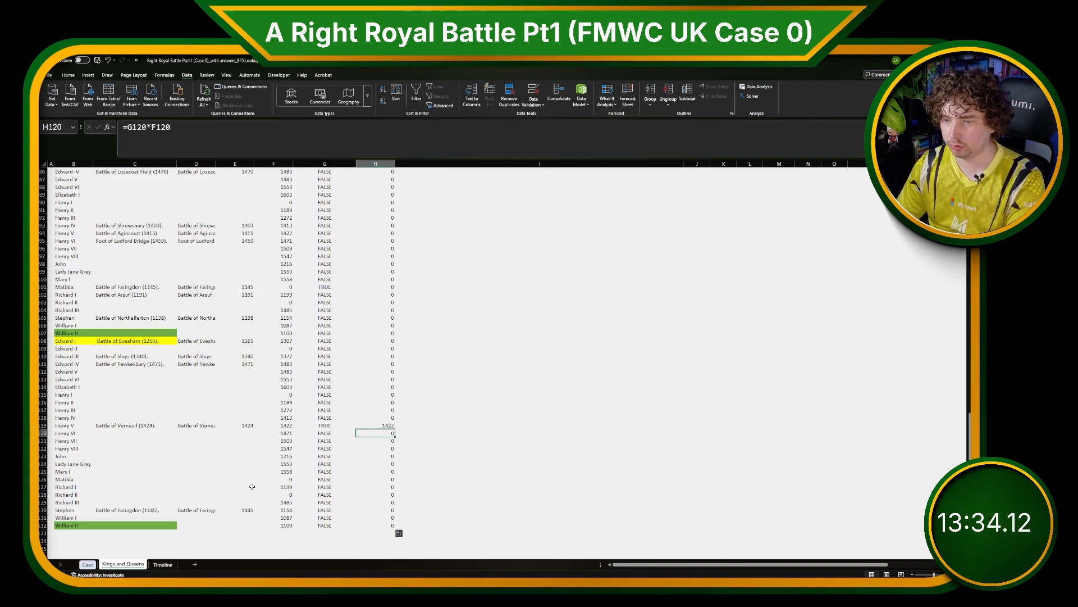
Enter =XLOOKUP(1,'Kings and Queens'!H33:H132,'Kings and Queens'!B33:B132,,1) as the Bonus 1 answer.
{"action": "left_click", "coordinate": [87, 564]}
{"action": "left_click", "coordinate": [253, 319]}
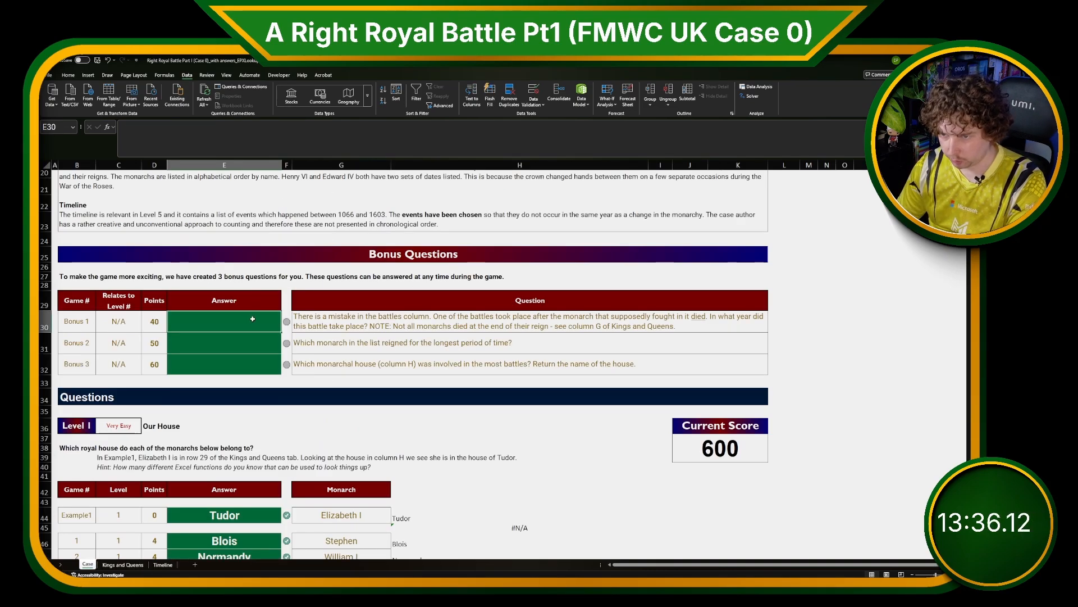
{"action": "type", "text": "=XLOOKUP("}
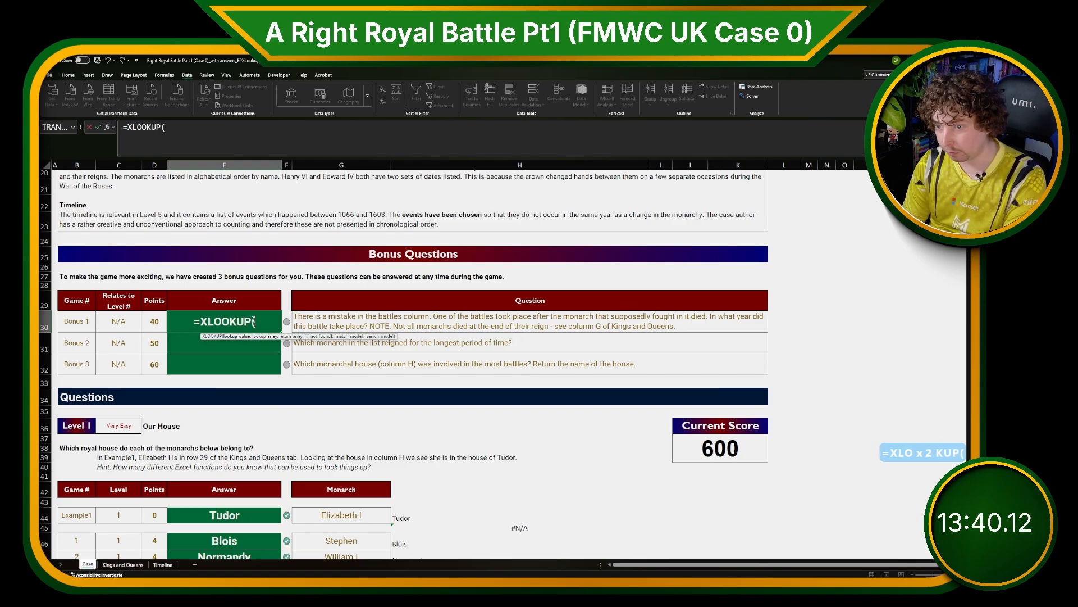
{"action": "type", "text": "1,"}
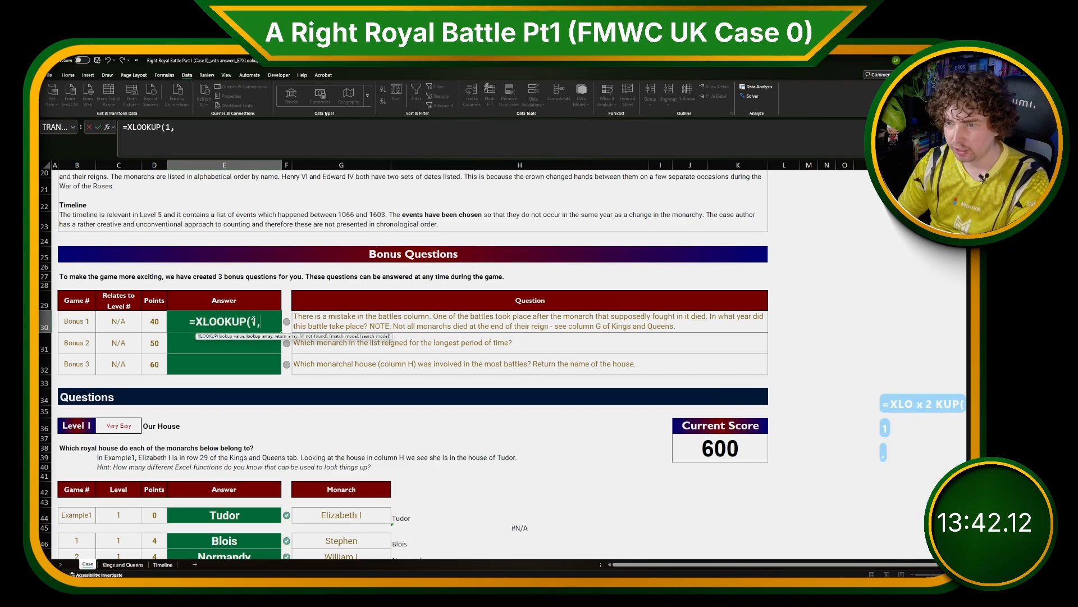
{"action": "left_click", "coordinate": [123, 565]}
{"action": "left_click", "coordinate": [393, 523]}
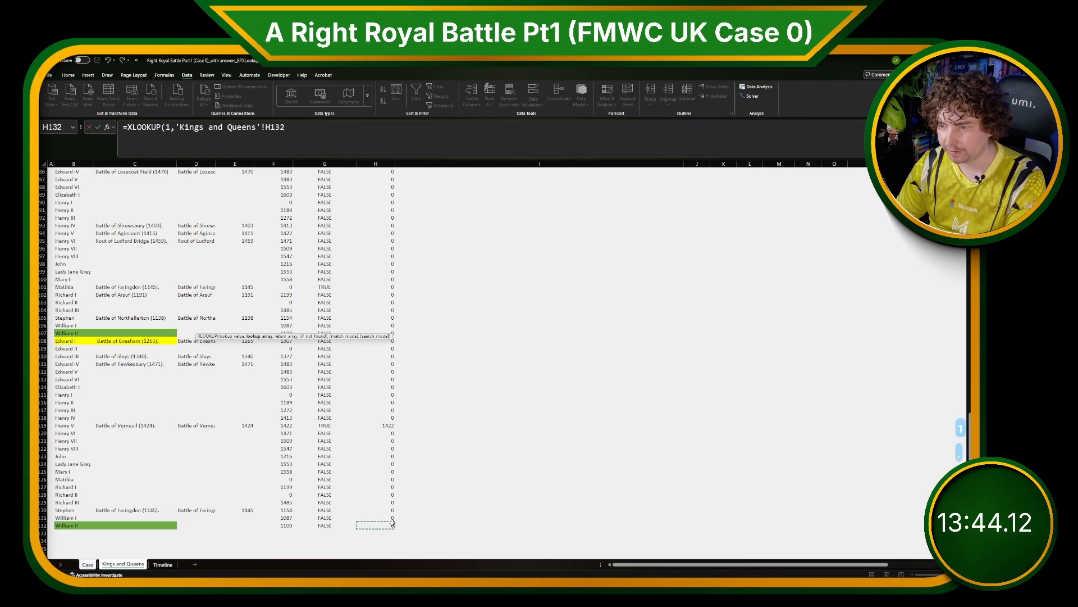
{"action": "key", "text": "ctrl+shift+Up"}
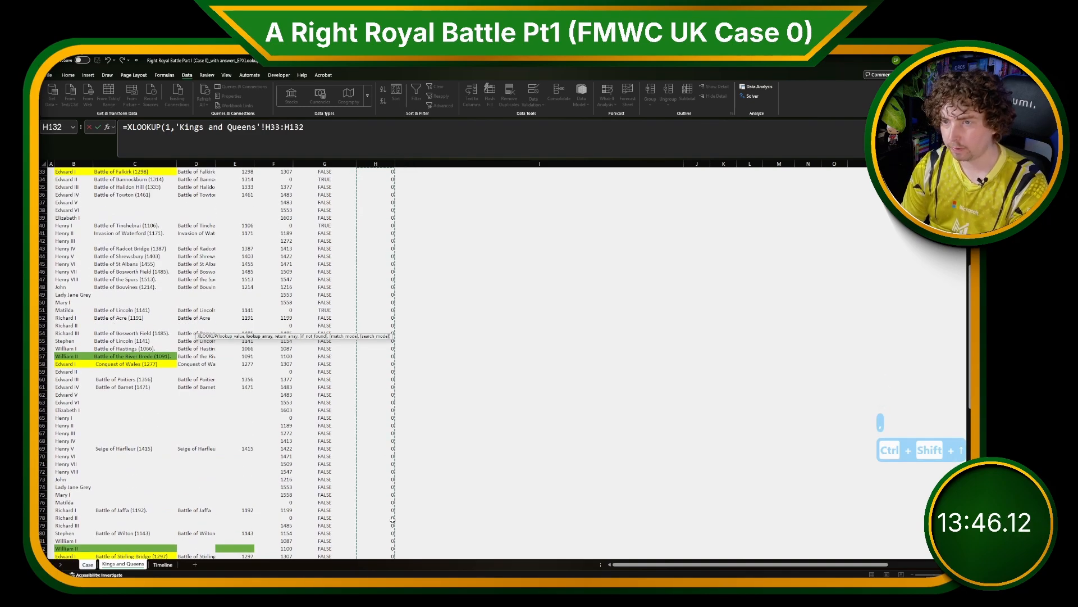
{"action": "type", "text": ","}
{"action": "left_click", "coordinate": [79, 305]}
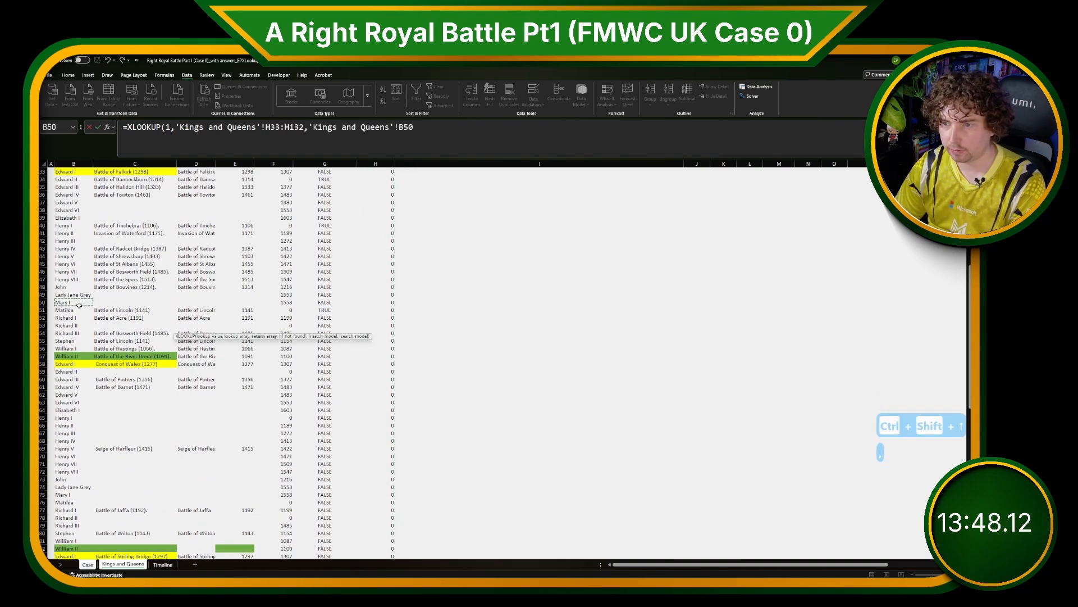
{"action": "key", "text": "ctrl+Up"}
{"action": "key", "text": "ctrl+shift+Down"}
{"action": "type", "text": ",,m"}
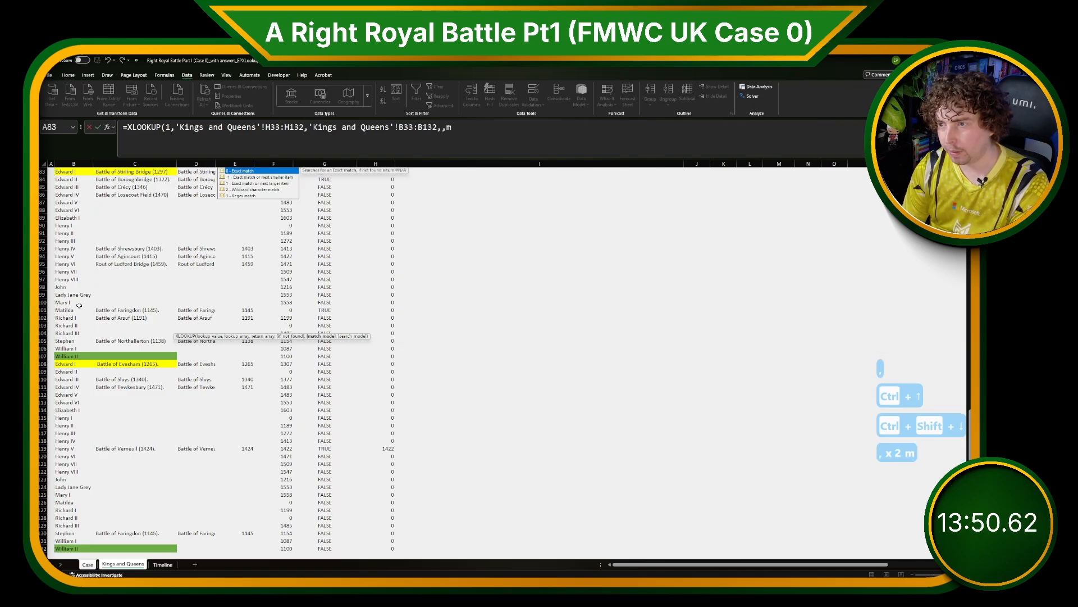
{"action": "key", "text": "BackSpace"}
{"action": "type", "text": "1)"}
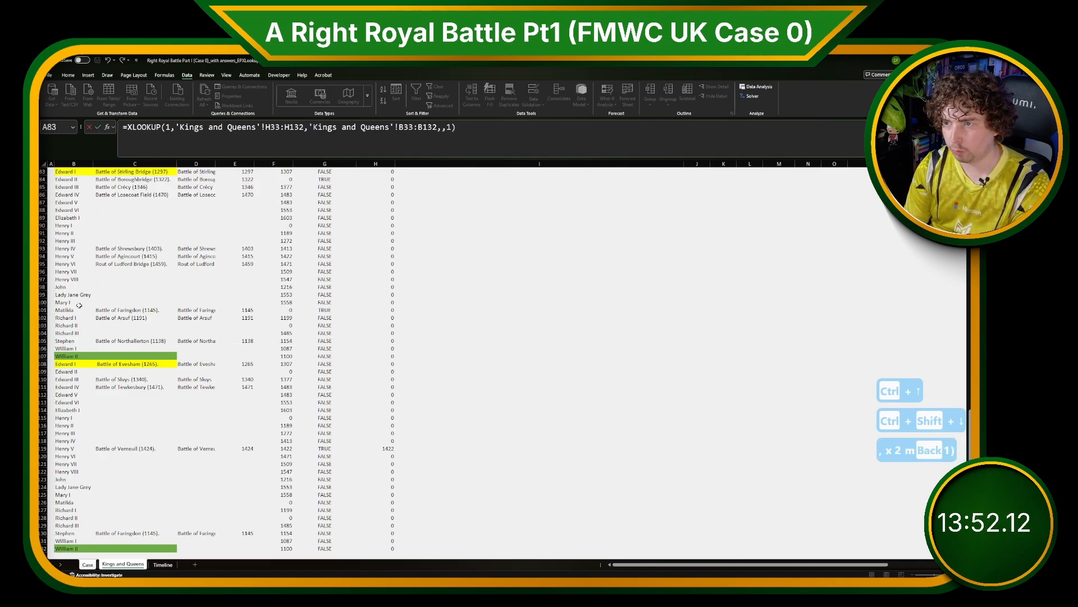
{"action": "key", "text": "Return"}
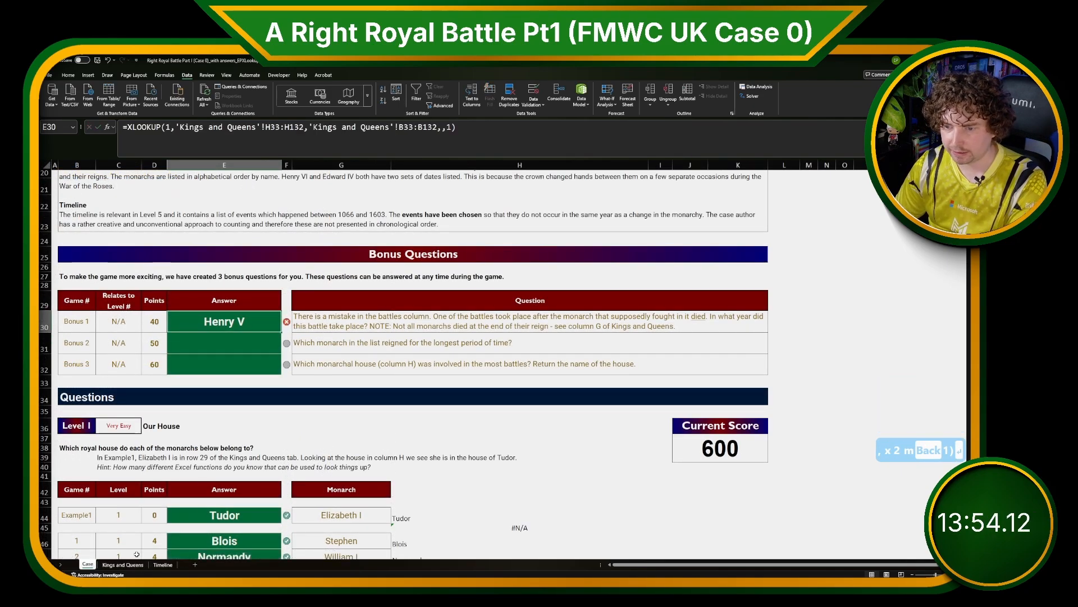
Change the Bonus 1 formula's return range to the battle year column 'Kings and Queens'!E33:E132.
{"action": "left_click", "coordinate": [123, 564]}
{"action": "scroll", "coordinate": [226, 474], "scroll_direction": "down", "scroll_amount": 10}
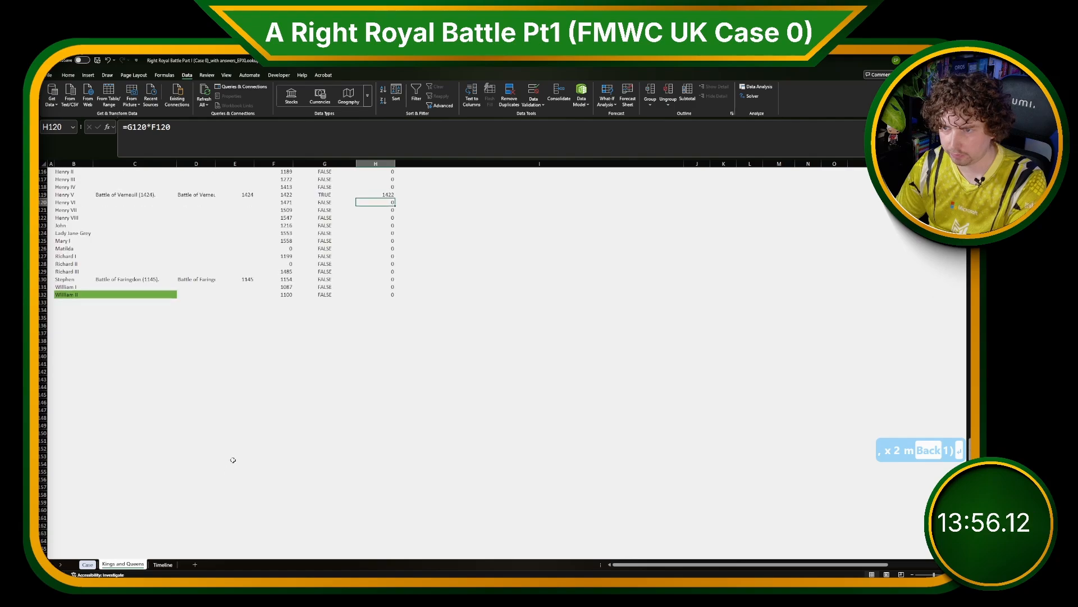
{"action": "left_click", "coordinate": [85, 194]}
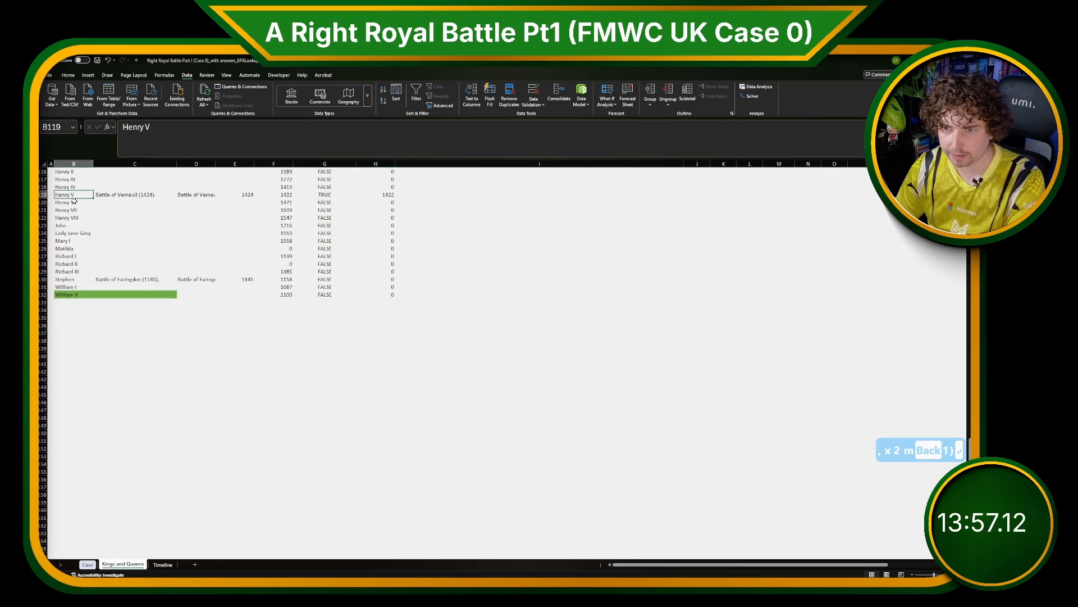
{"action": "left_click", "coordinate": [89, 564]}
{"action": "left_click", "coordinate": [353, 326]}
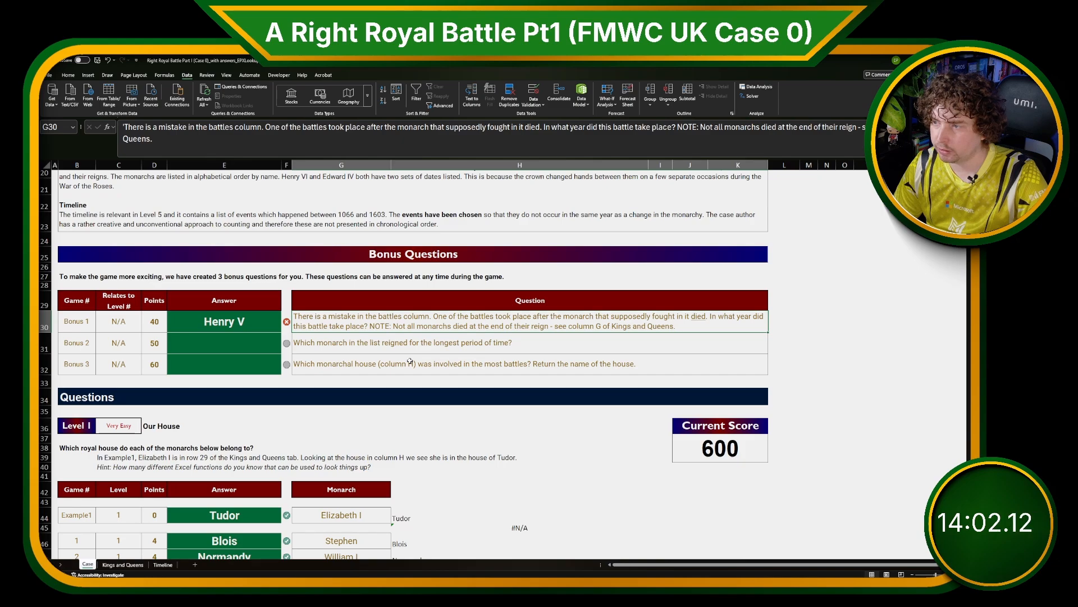
{"action": "left_click", "coordinate": [244, 320]}
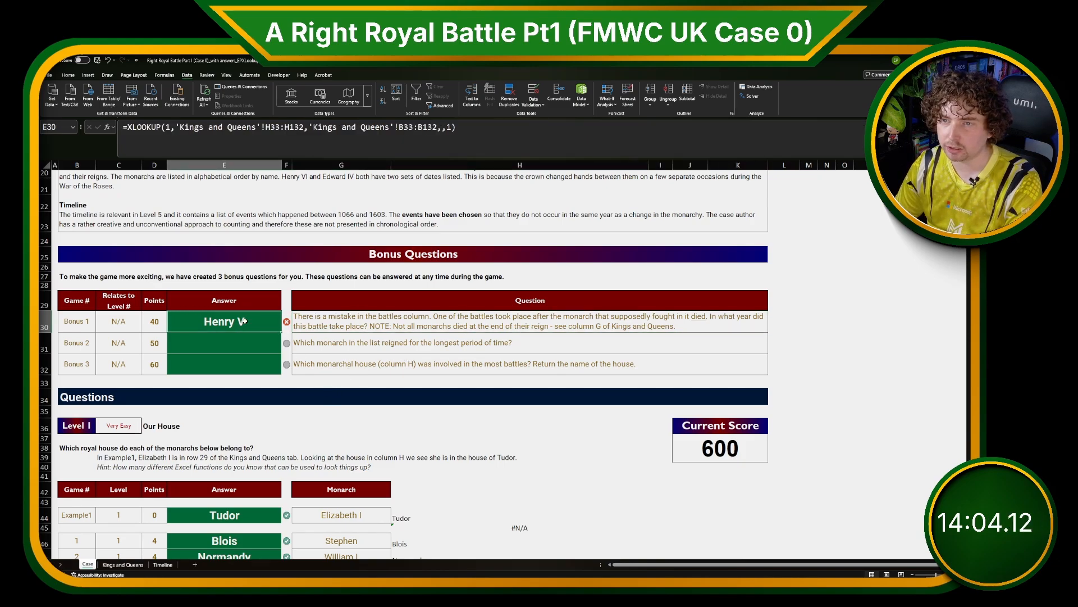
{"action": "left_click_drag", "start_coordinate": [313, 128], "coordinate": [440, 128]}
{"action": "key", "text": "Delete"}
{"action": "left_click", "coordinate": [125, 564]}
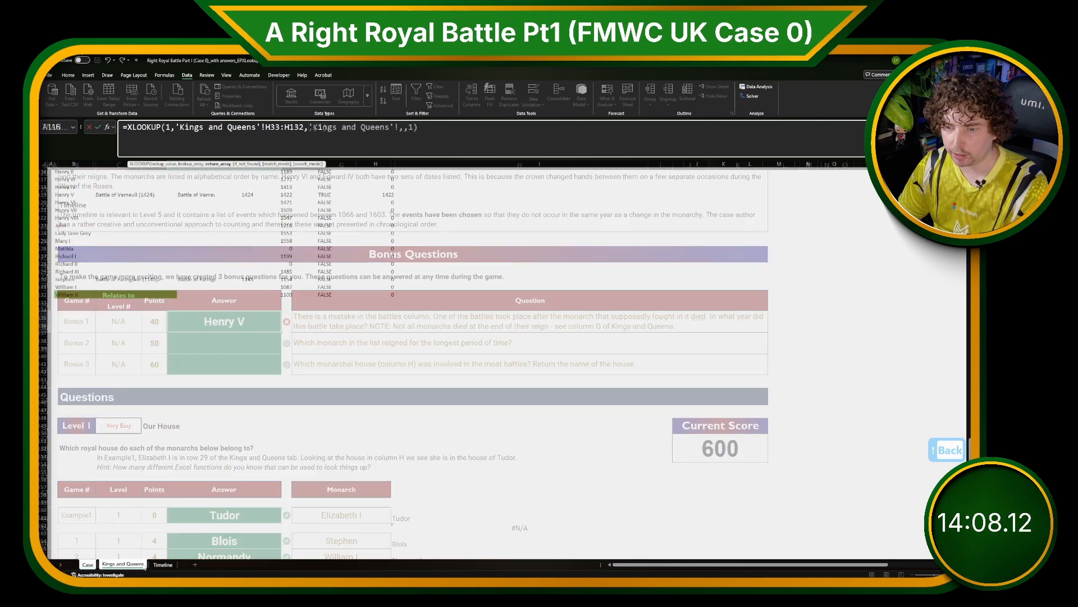
{"action": "scroll", "coordinate": [242, 486], "scroll_direction": "up", "scroll_amount": 4}
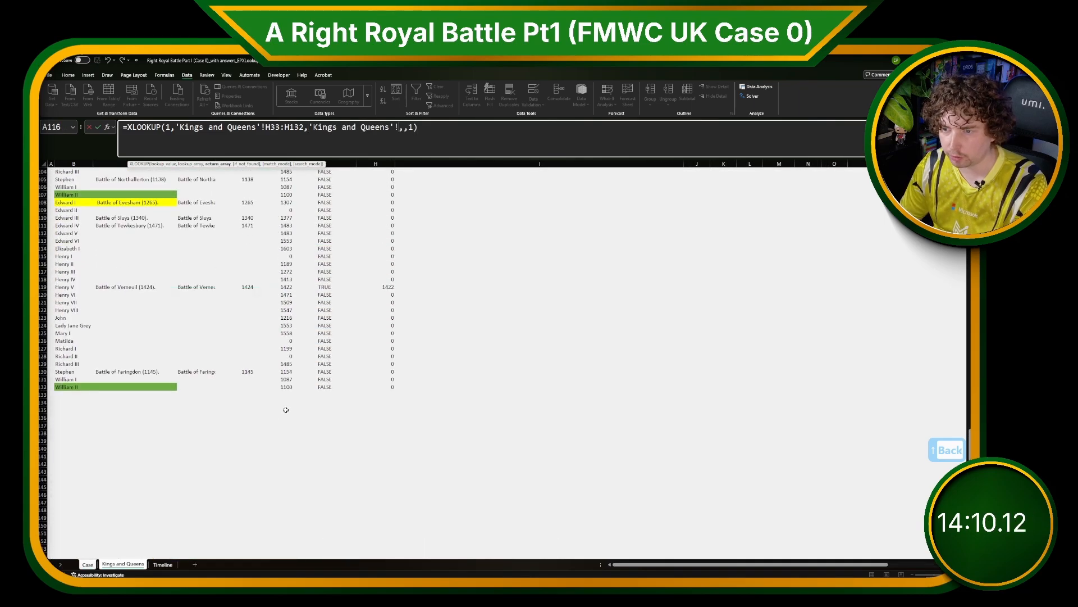
{"action": "left_click", "coordinate": [285, 388]}
{"action": "scroll", "coordinate": [286, 410], "scroll_direction": "up", "scroll_amount": 5}
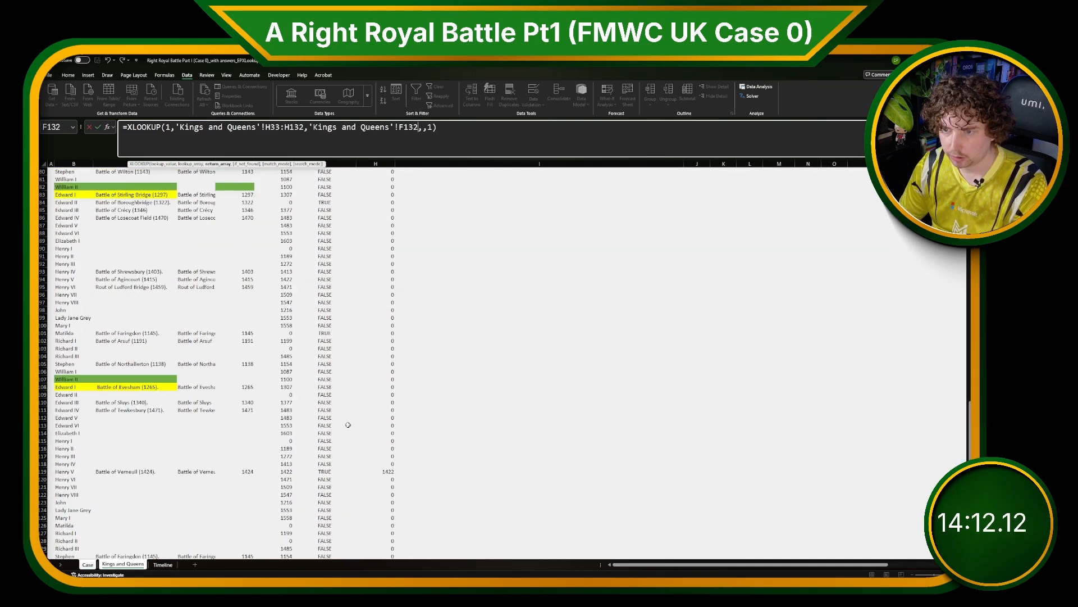
{"action": "key", "text": "Left"}
{"action": "scroll", "coordinate": [231, 281], "scroll_direction": "up", "scroll_amount": 20}
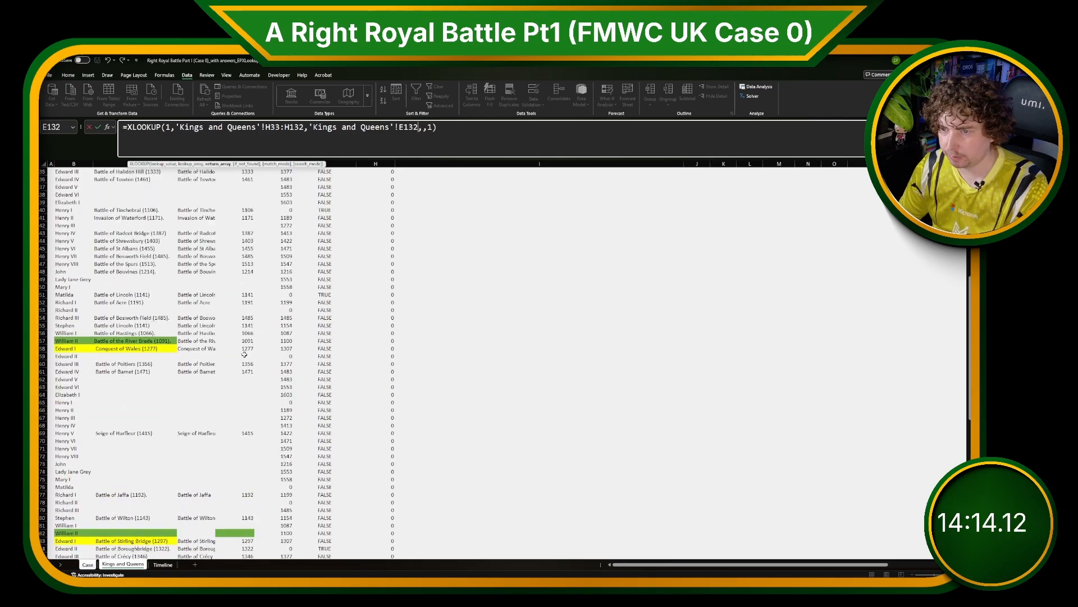
{"action": "scroll", "coordinate": [231, 281], "scroll_direction": "down", "scroll_amount": 1}
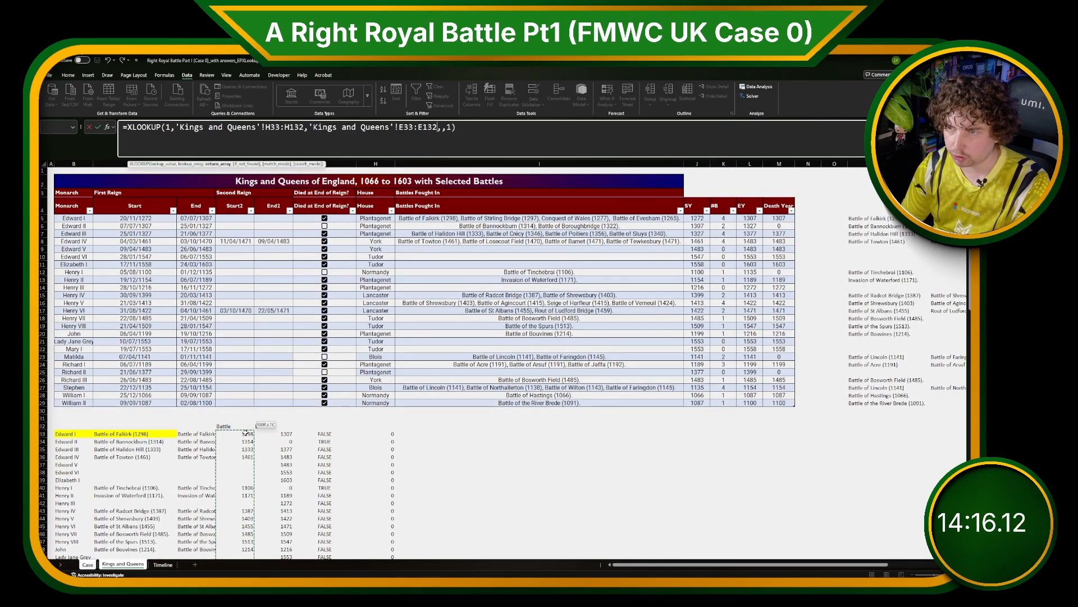
{"action": "key", "text": "Return"}
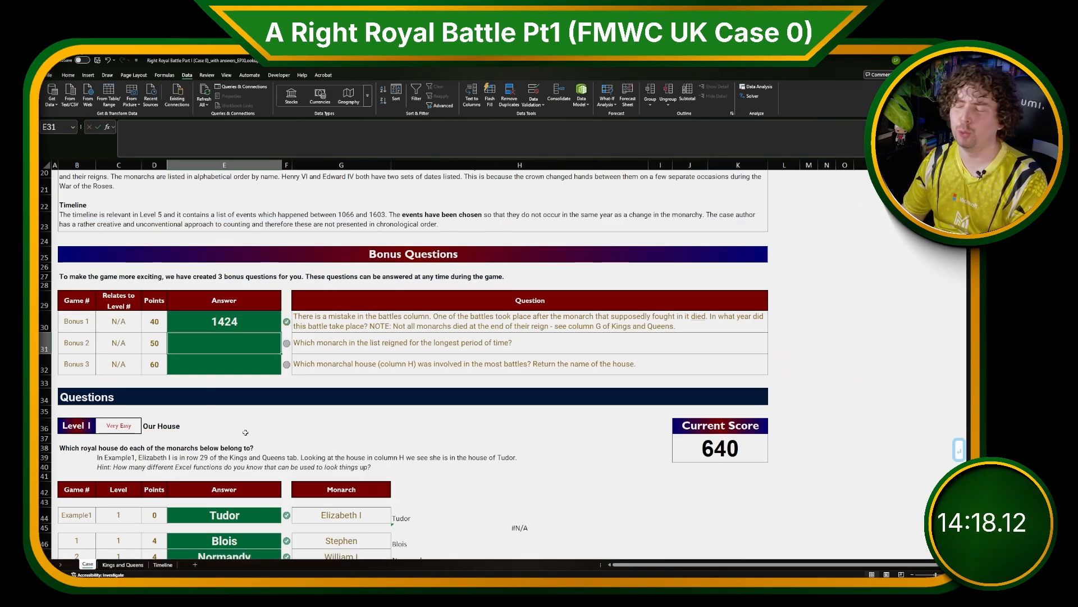
Add a new table column headed EY1 next to Death Year on the Kings and Queens sheet.
{"action": "left_click", "coordinate": [362, 362]}
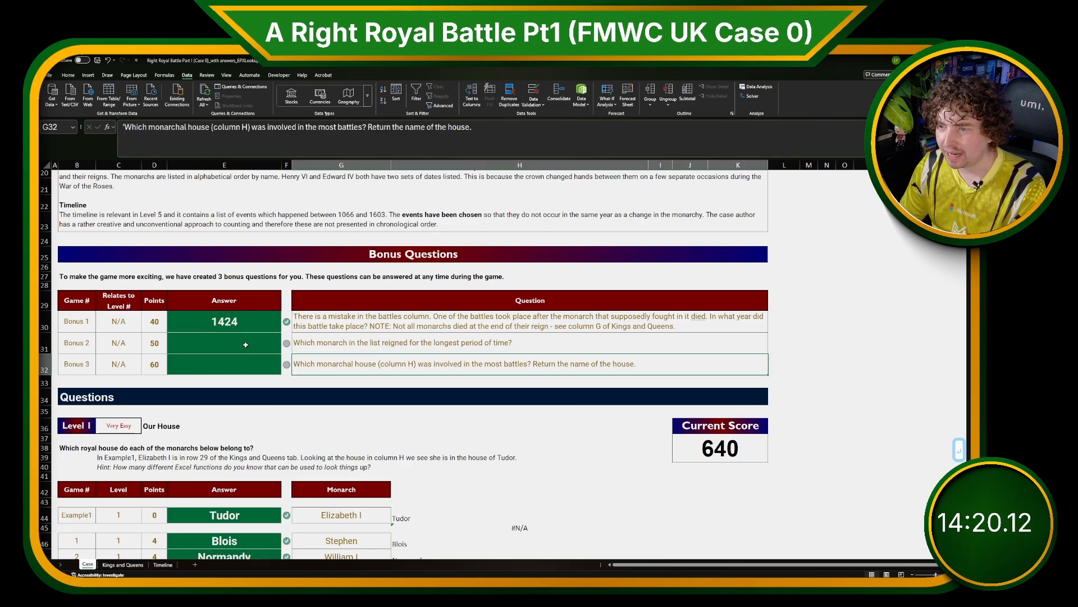
{"action": "left_click", "coordinate": [123, 564]}
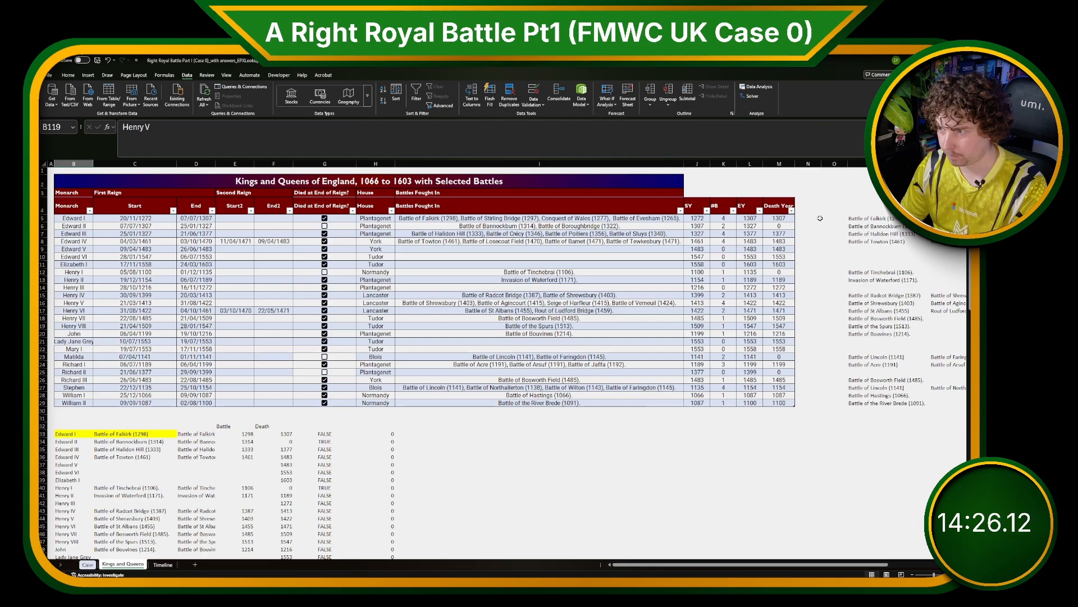
{"action": "left_click", "coordinate": [814, 204]}
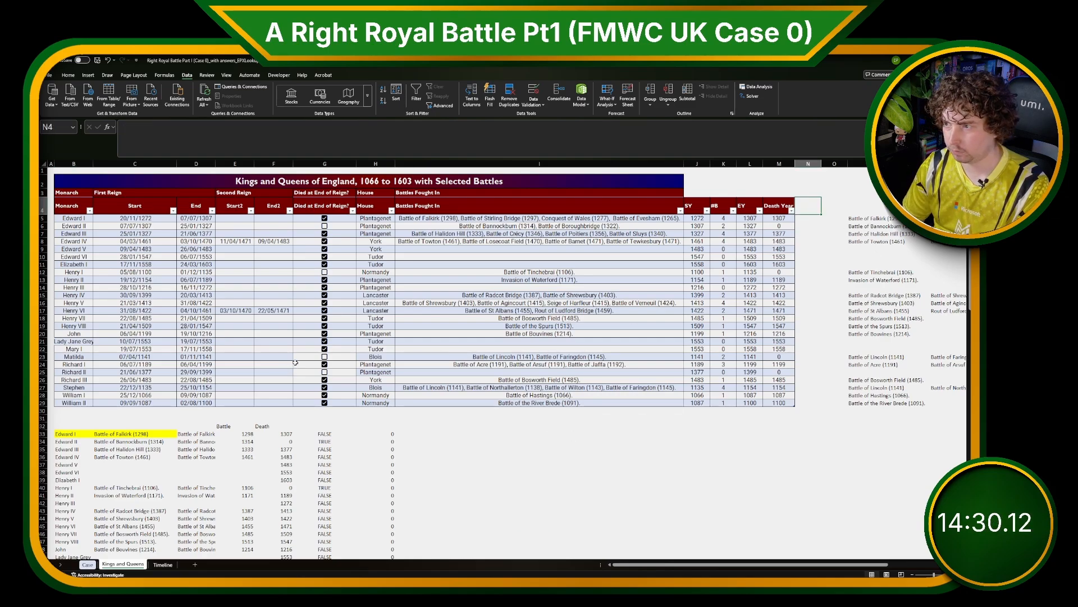
{"action": "key", "text": "Left"}
{"action": "key", "text": "Left"}
{"action": "key", "text": "Right"}
{"action": "key", "text": "Right"}
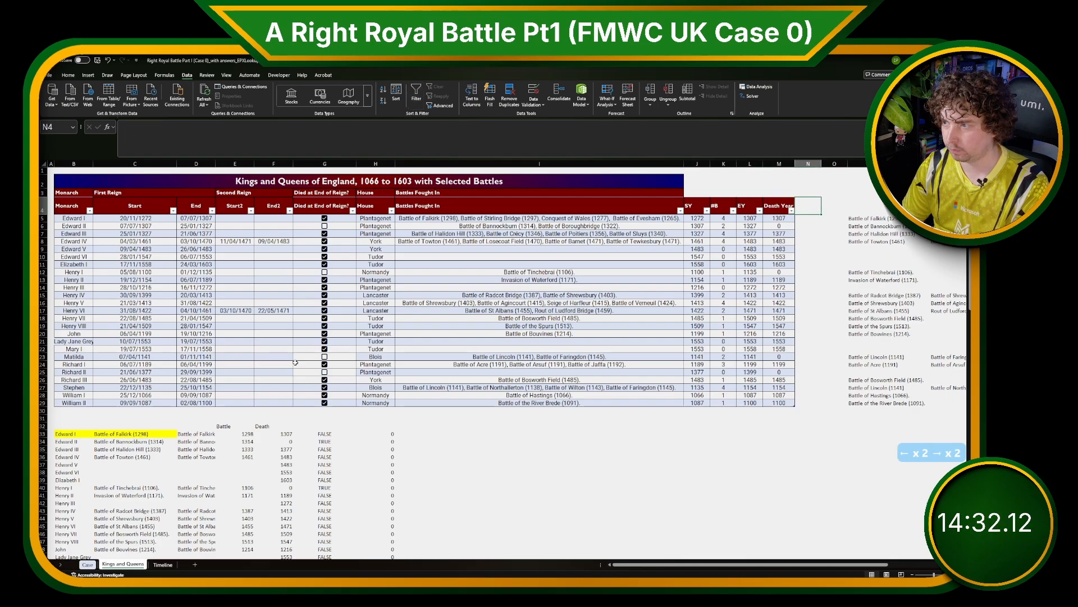
{"action": "type", "text": "EY1"}
{"action": "key", "text": "Return"}
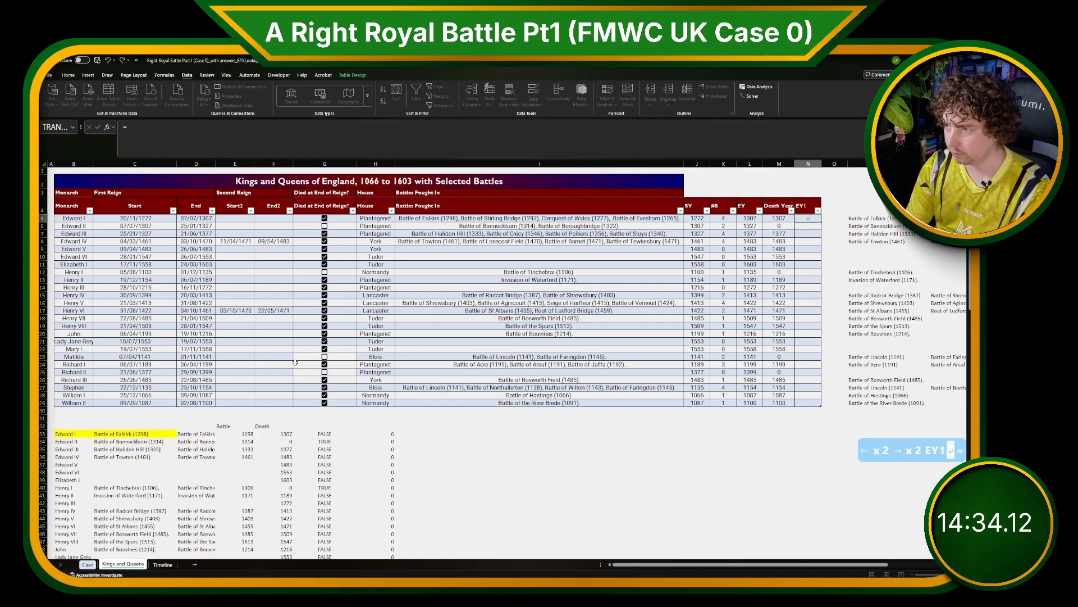
{"action": "type", "text": "="}
{"action": "key", "text": "Left"}
{"action": "key", "text": "Left"}
{"action": "key", "text": "Return"}
{"action": "key", "text": "Up"}
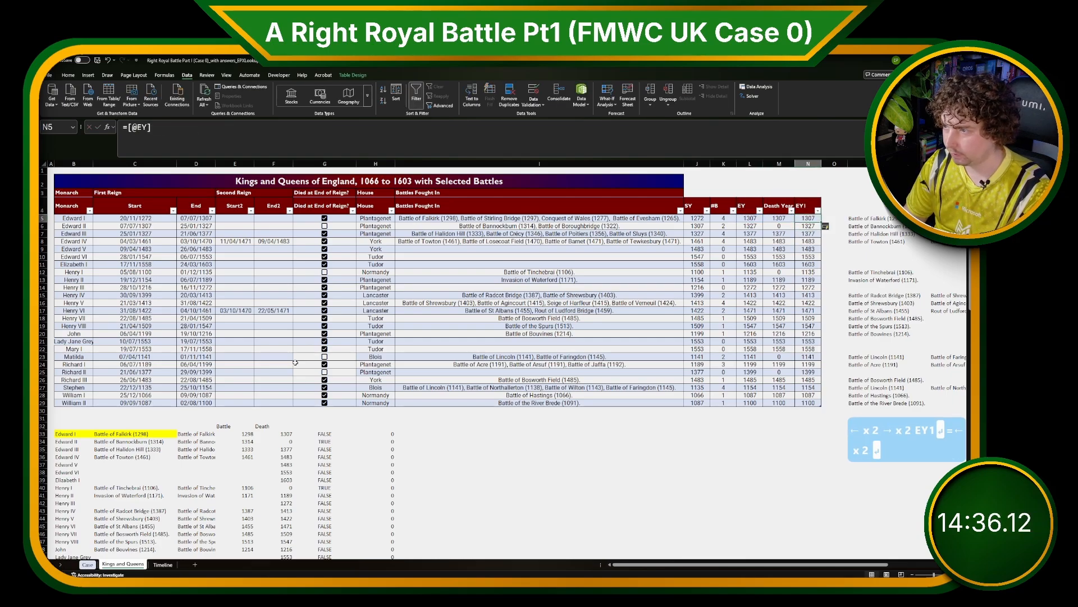
{"action": "key", "text": "ctrl+shift+Down"}
{"action": "key", "text": "ctrl+c"}
{"action": "key", "text": "ctrl+shift+v"}
Set Edward IV's EY1 value to 1461.
{"action": "key", "text": "Down"}
{"action": "key", "text": "Down"}
{"action": "key", "text": "Down"}
{"action": "key", "text": "Down"}
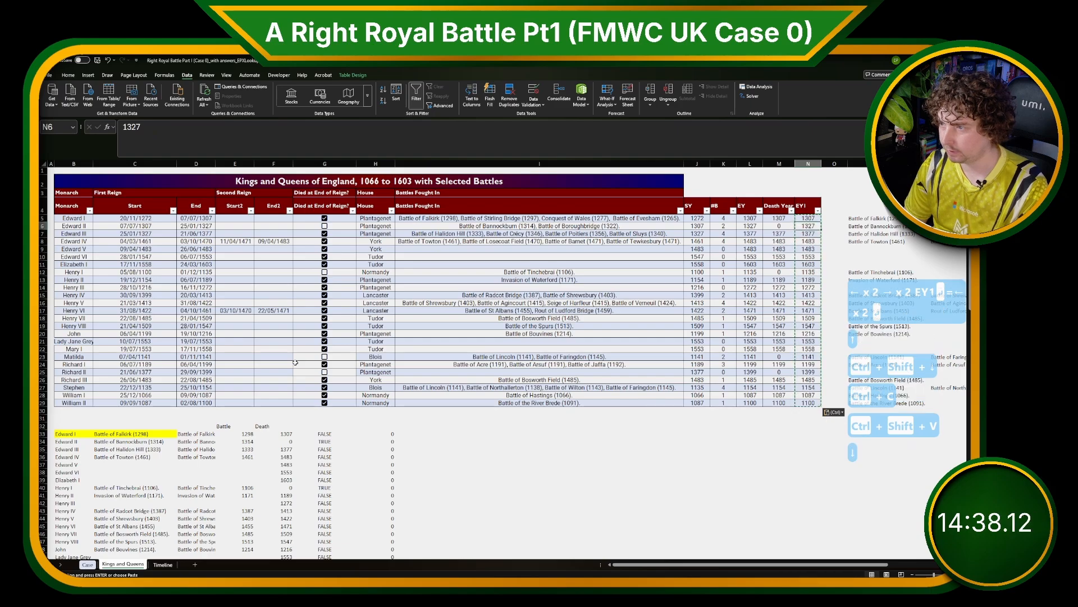
{"action": "key", "text": "Up"}
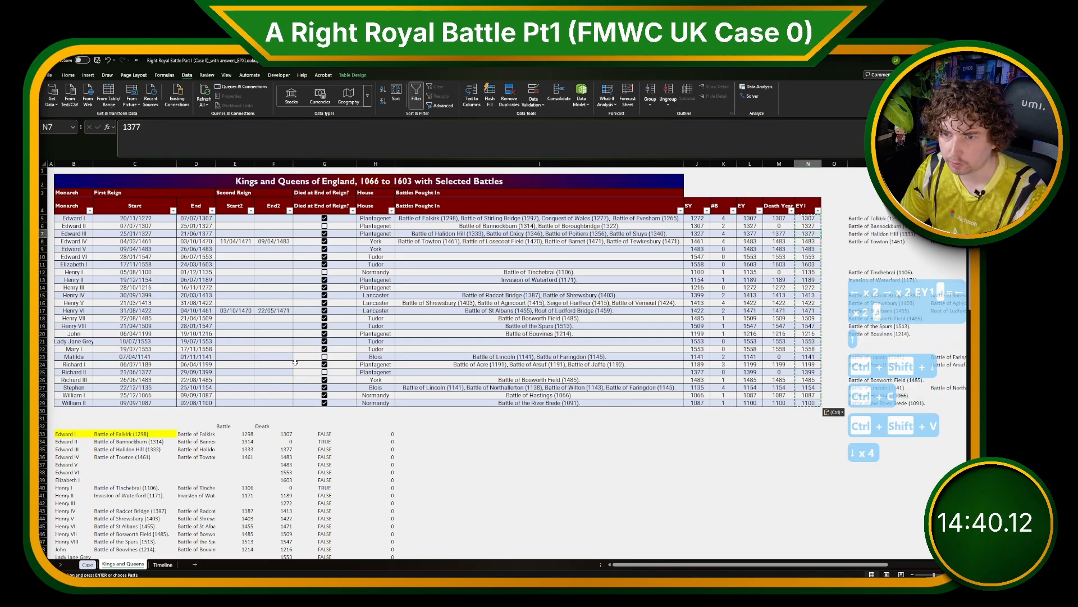
{"action": "type", "text": "146"}
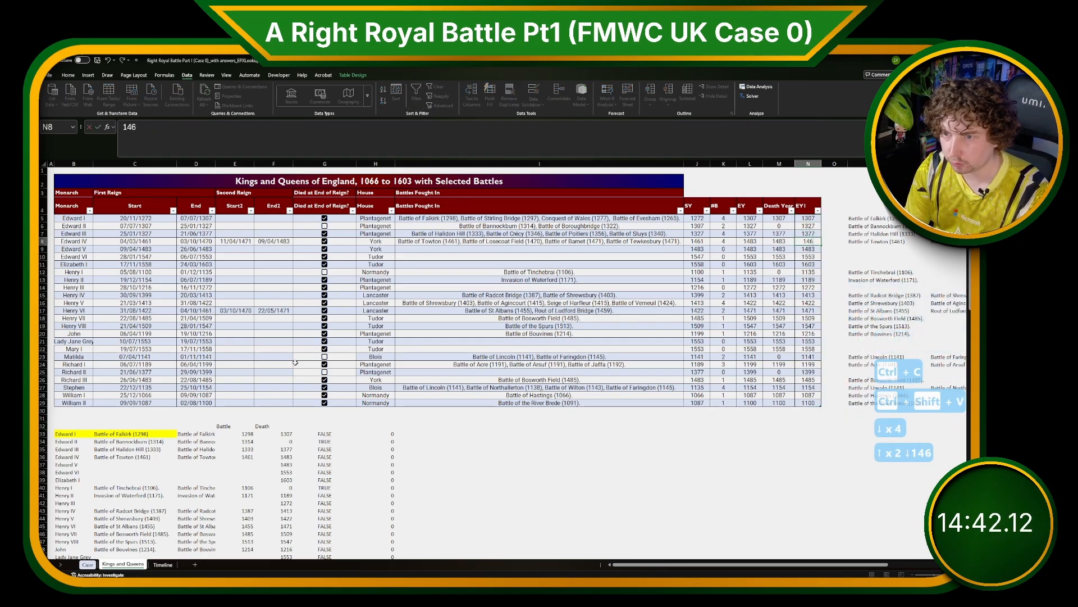
{"action": "type", "text": "1"}
{"action": "key", "text": "Return"}
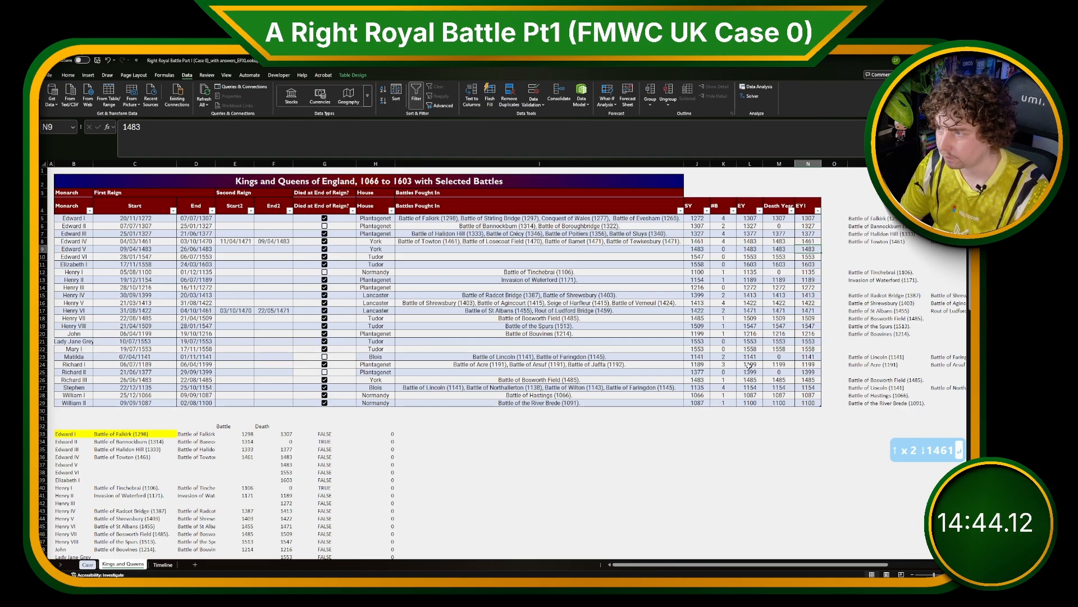
Set Henry VI's EY1 value to 1461.
{"action": "left_click", "coordinate": [804, 310]}
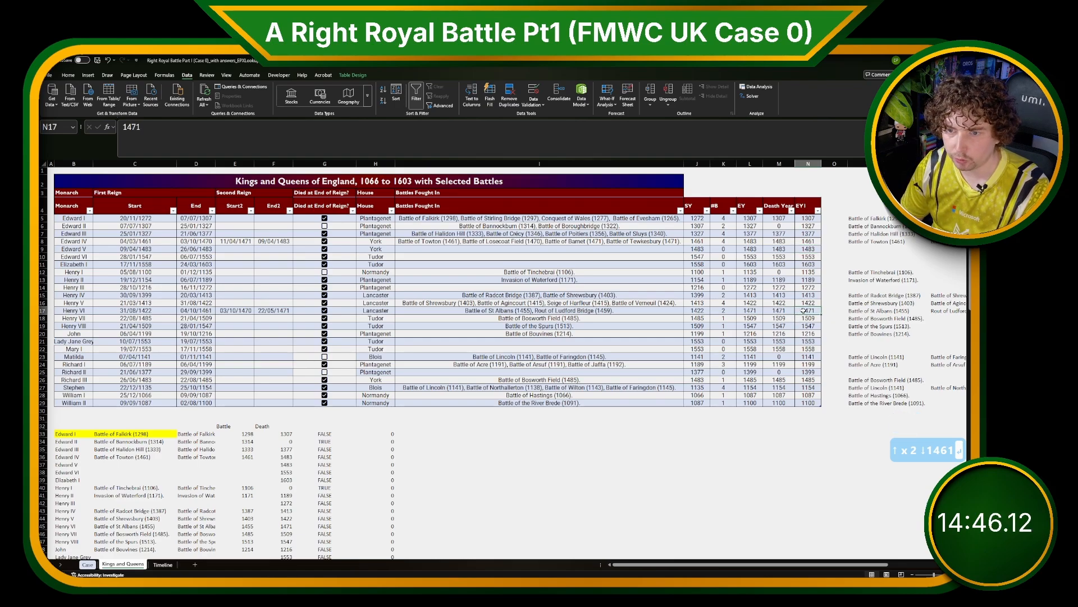
{"action": "type", "text": "147"}
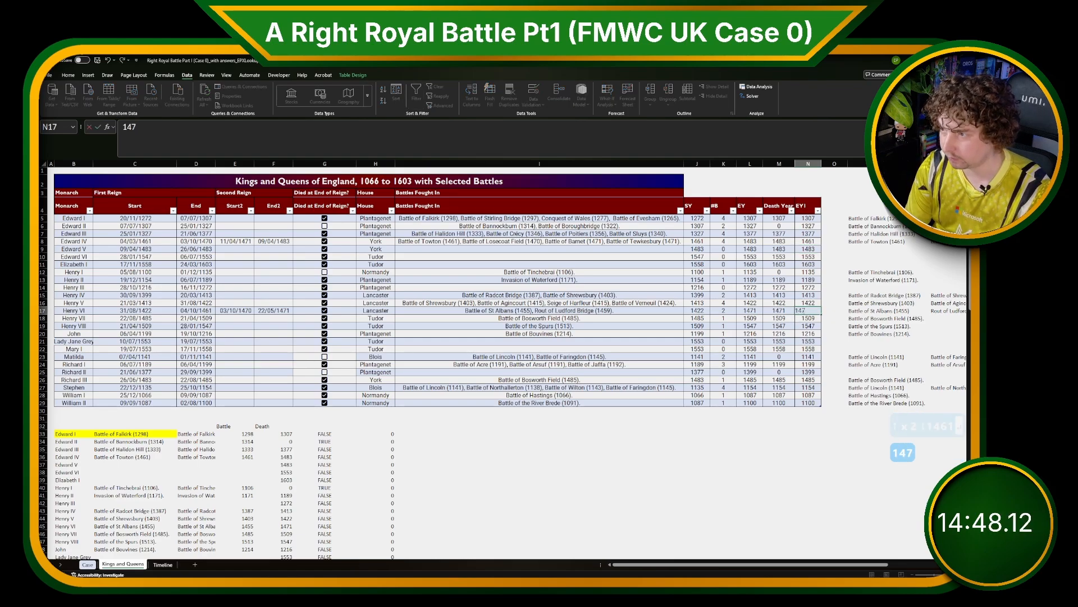
{"action": "key", "text": "BackSpace"}
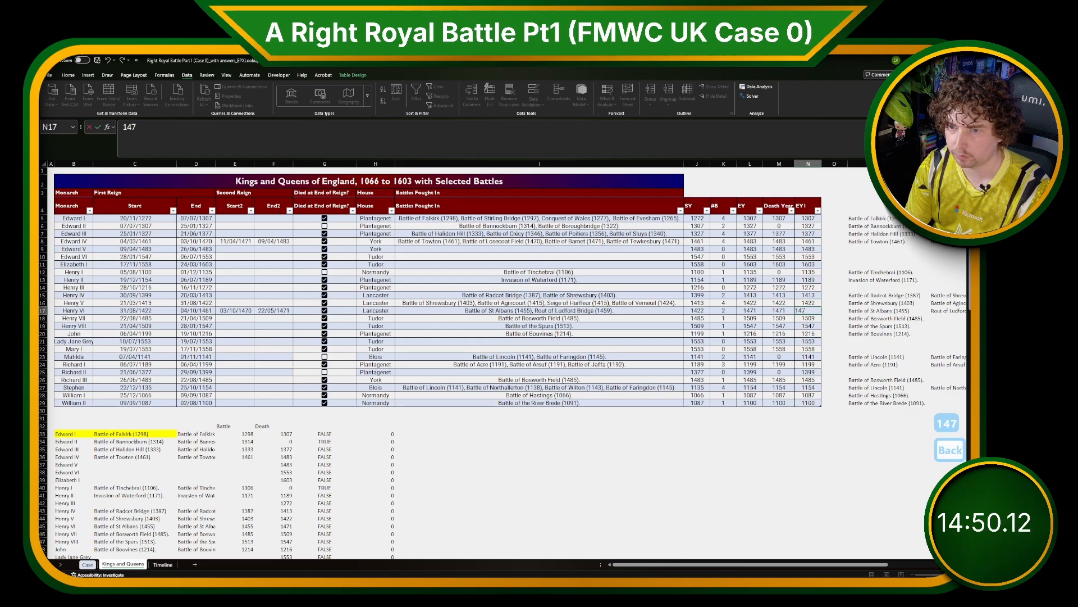
{"action": "type", "text": "6"}
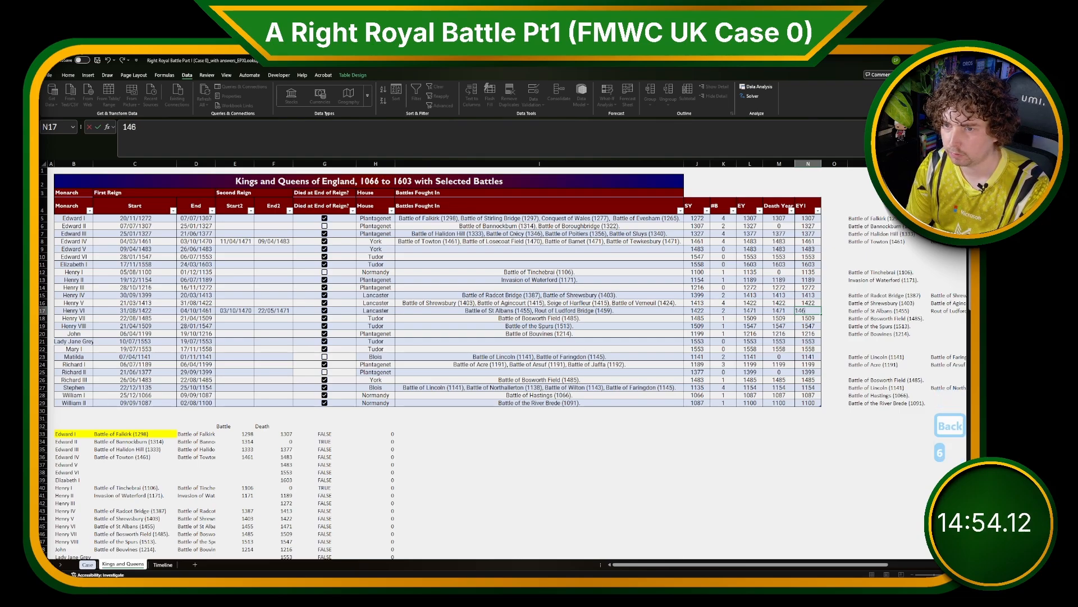
{"action": "type", "text": "1"}
{"action": "key", "text": "Return"}
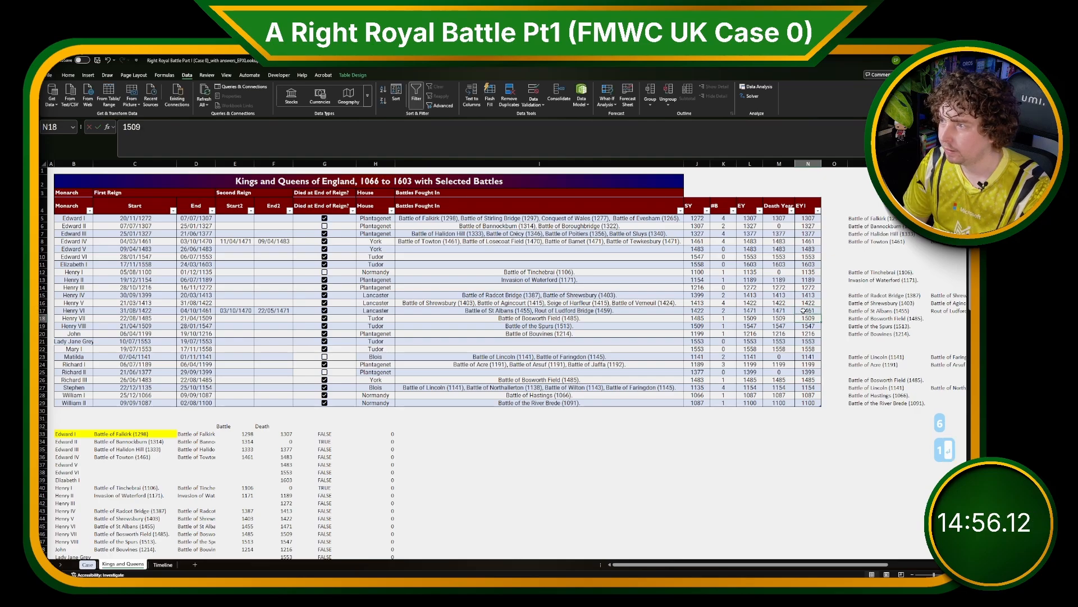
Set Edward IV's EY1 value to 1470.
{"action": "left_click_drag", "start_coordinate": [197, 241], "coordinate": [808, 240]}
{"action": "left_click", "coordinate": [809, 241]}
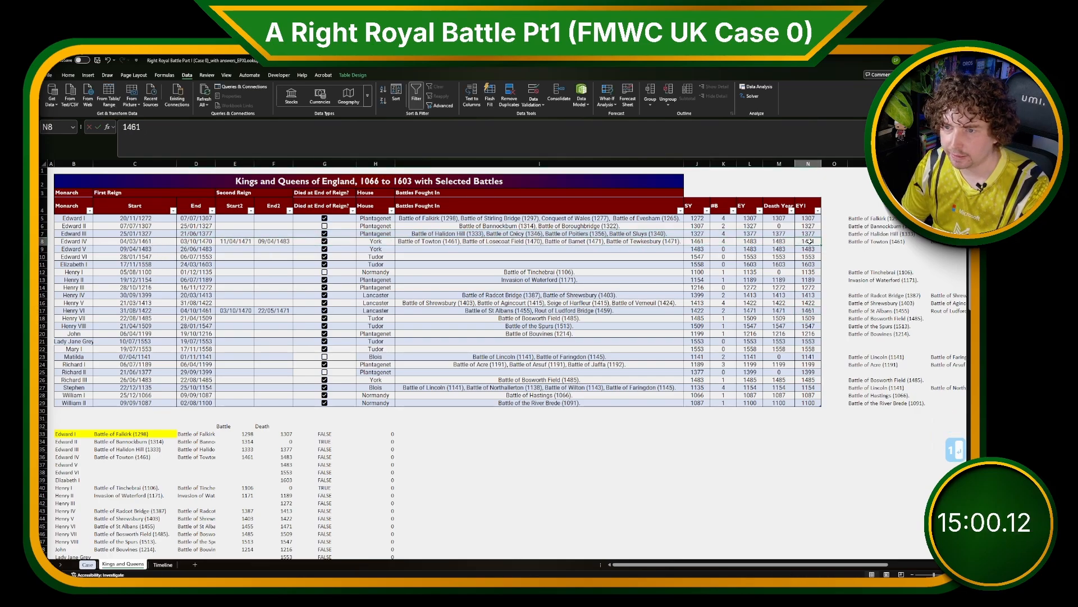
{"action": "type", "text": "1470"}
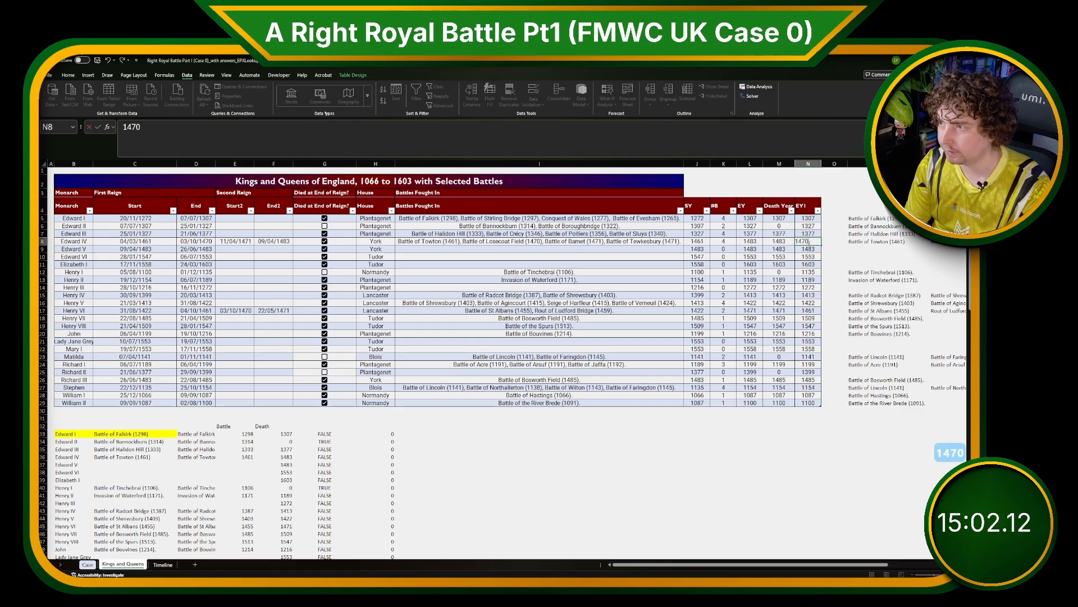
{"action": "key", "text": "Return"}
{"action": "left_click", "coordinate": [833, 201]}
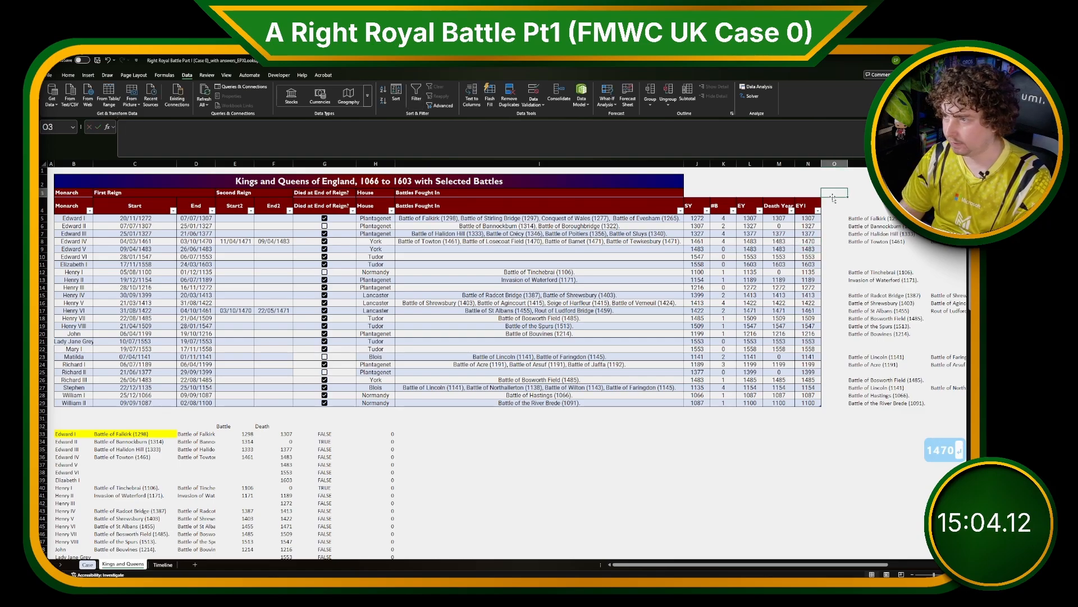
{"action": "type", "text": "SY2"}
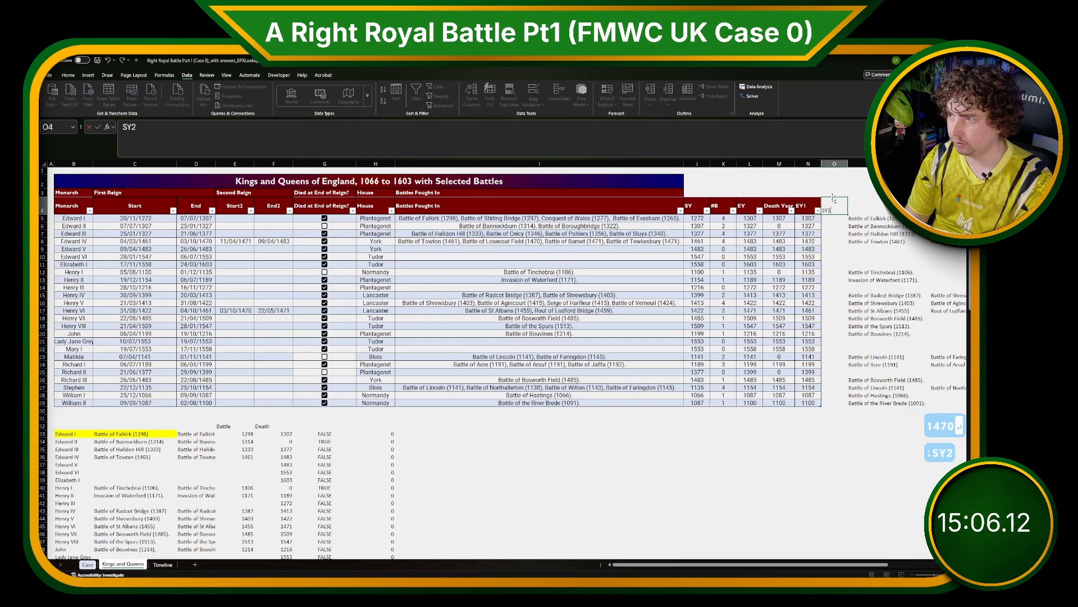
{"action": "key", "text": "Escape"}
Add two new table columns headed SY2 and EY2 after EY1 on the Kings and Queens sheet.
{"action": "mouse_move", "coordinate": [858, 164]}
{"action": "left_mouse_down"}
{"action": "mouse_move", "coordinate": [887, 164]}
{"action": "mouse_move", "coordinate": [876, 164]}
{"action": "left_mouse_up"}
{"action": "right_click", "coordinate": [783, 164]}
{"action": "left_click", "coordinate": [806, 236]}
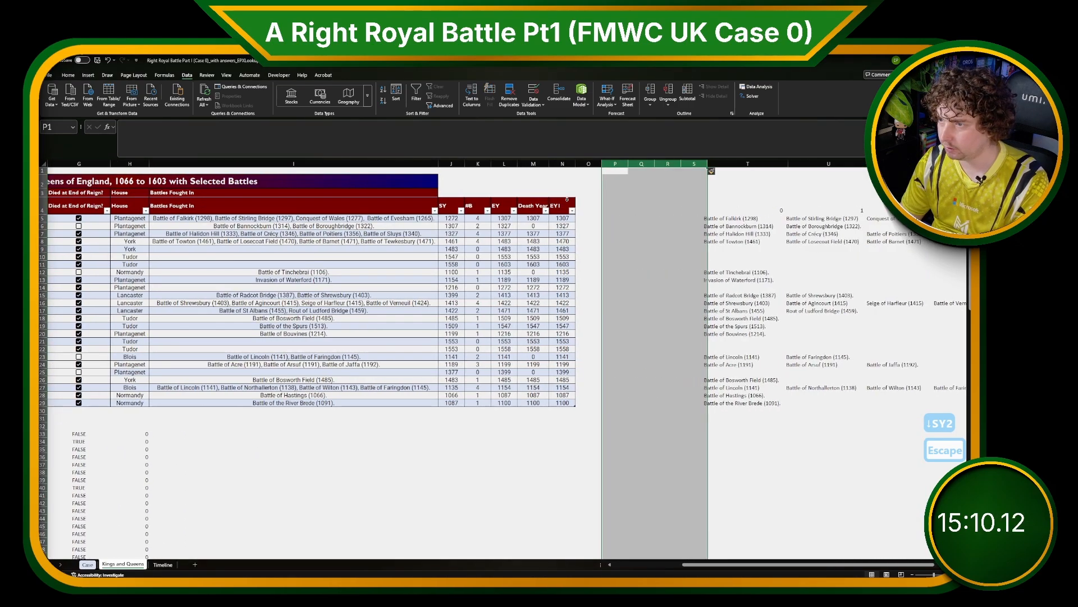
{"action": "left_click", "coordinate": [591, 207]}
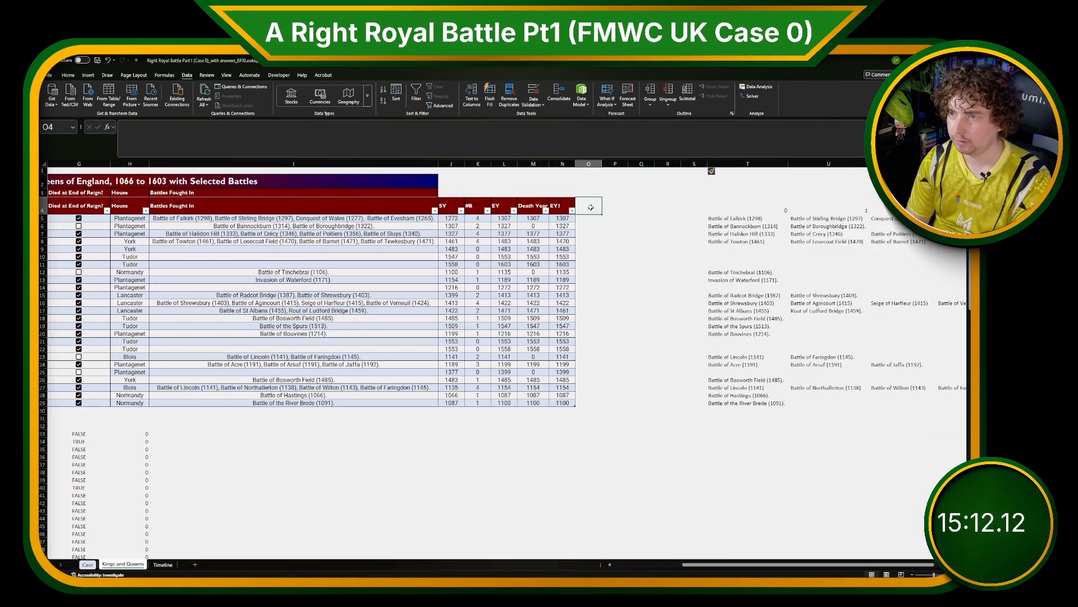
{"action": "type", "text": "SY2"}
{"action": "key", "text": "Tab"}
{"action": "type", "text": "EY2"}
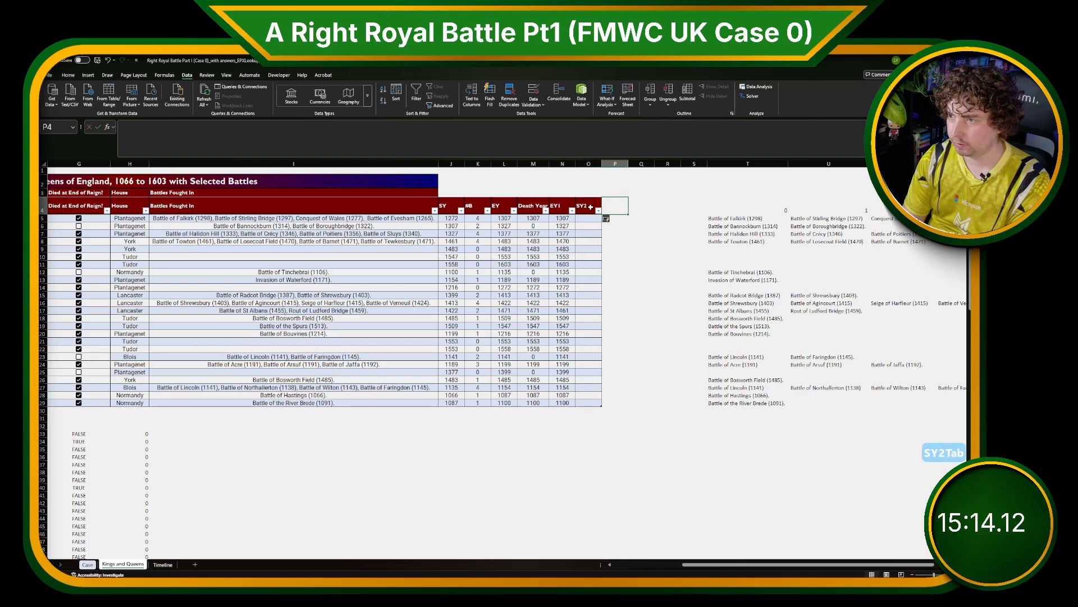
{"action": "key", "text": "Return"}
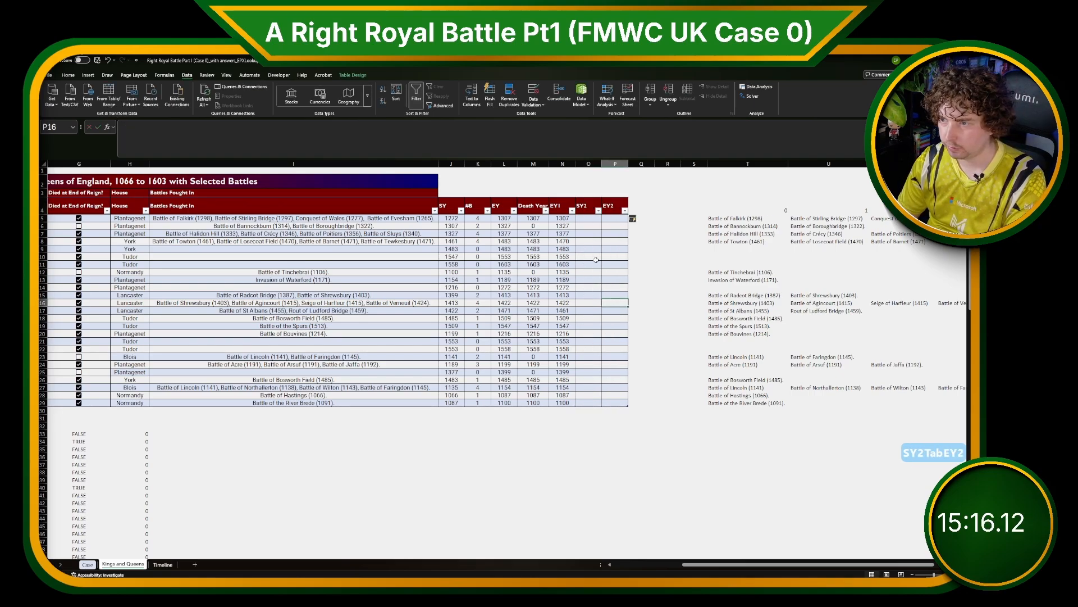
In the Edward III row, set SY2 to 1471 and EY2 to 1483.
{"action": "left_click", "coordinate": [589, 249]}
{"action": "left_click_drag", "start_coordinate": [748, 566], "coordinate": [659, 556]}
{"action": "key", "text": "Up"}
{"action": "key", "text": "Up"}
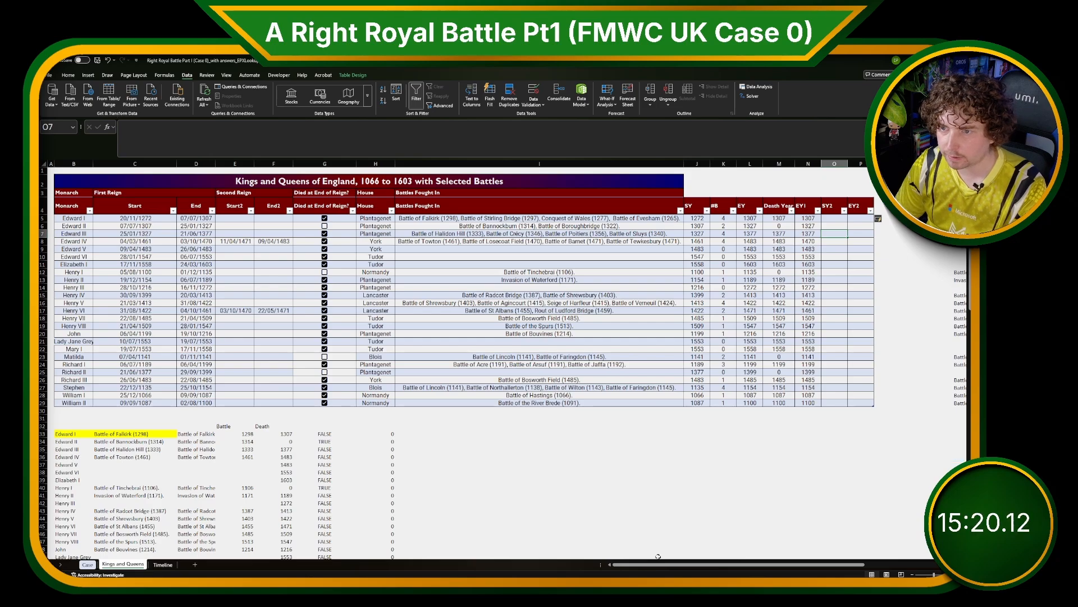
{"action": "type", "text": "1471"}
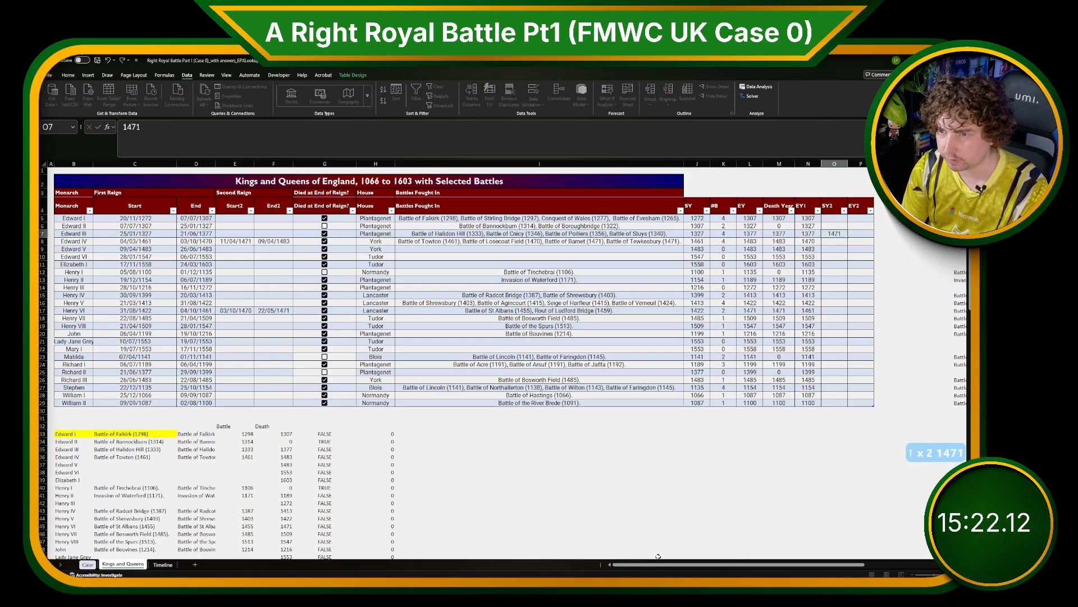
{"action": "key", "text": "Tab"}
{"action": "type", "text": "1483"}
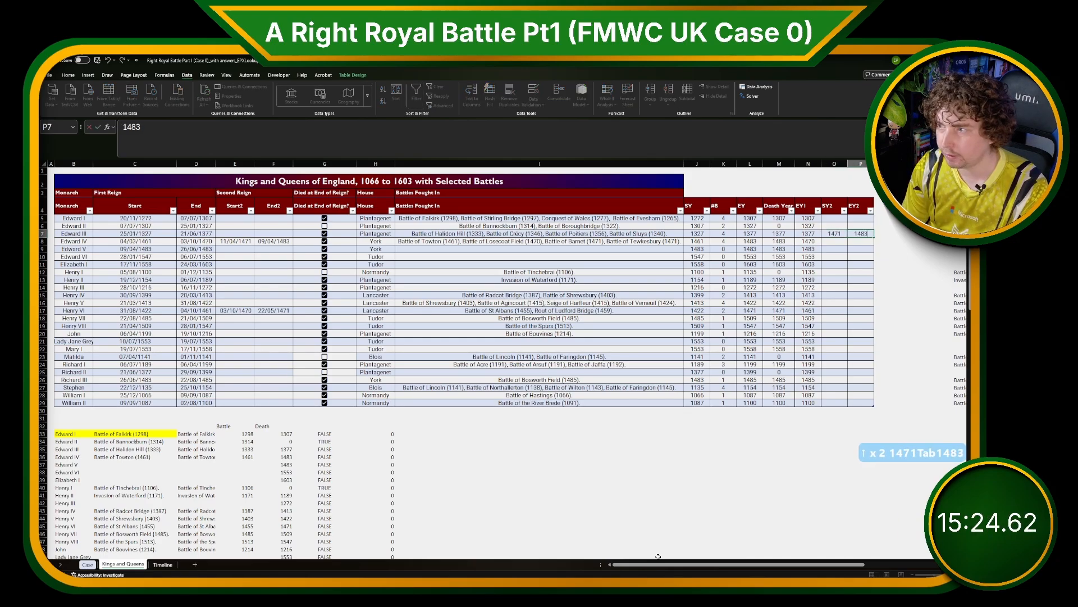
{"action": "key", "text": "Return"}
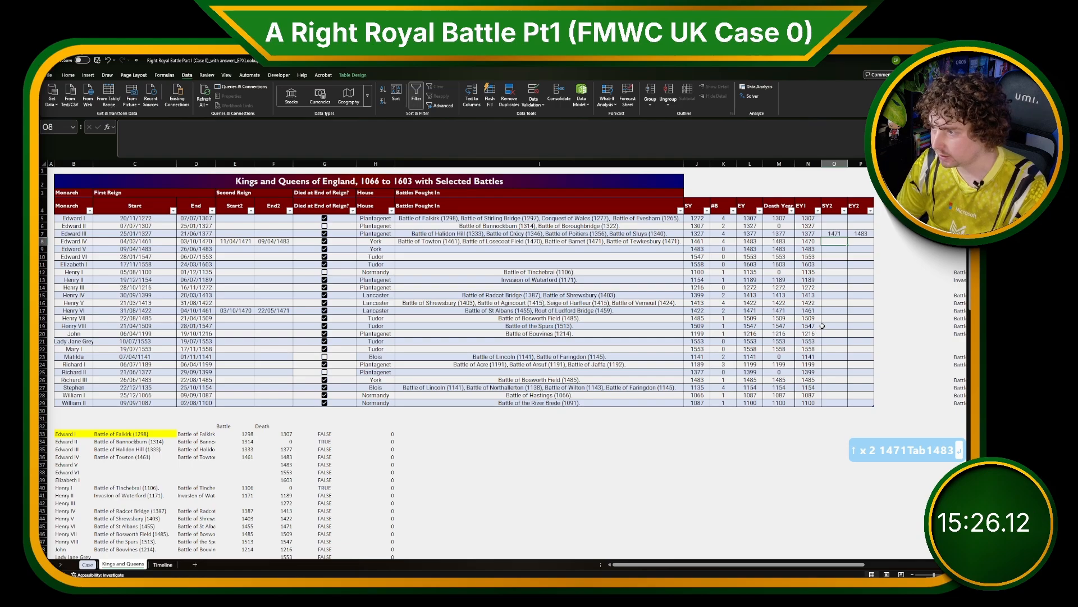
In Henry VI's row, set SY2 to 1470 and EY2 to 1471.
{"action": "left_click", "coordinate": [814, 311]}
{"action": "key", "text": "Left"}
{"action": "key", "text": "Left"}
{"action": "key", "text": "Right"}
{"action": "key", "text": "Right"}
{"action": "key", "text": "Right"}
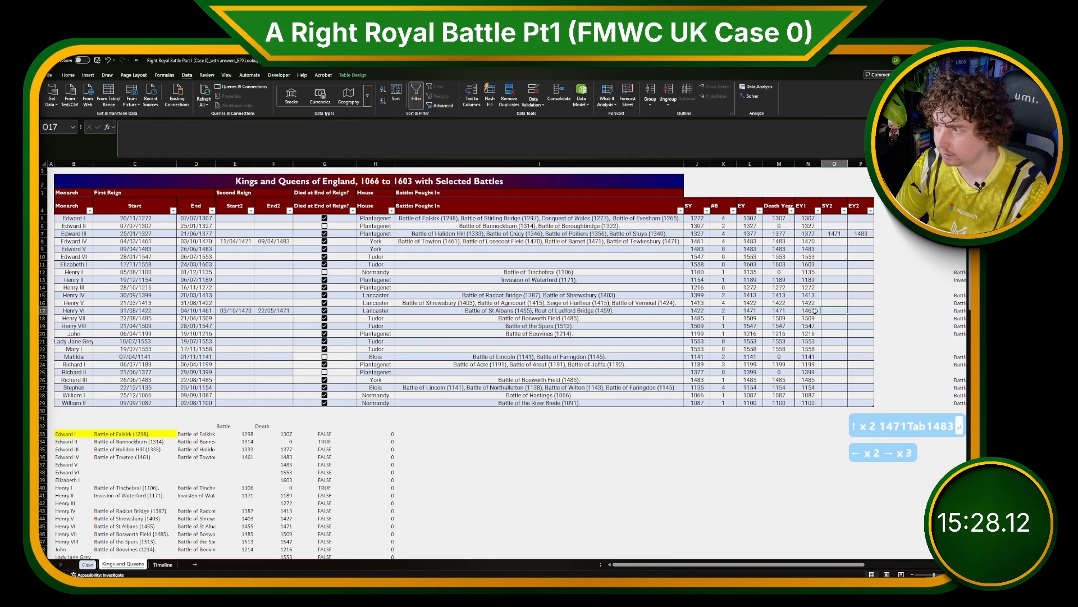
{"action": "type", "text": "1470"}
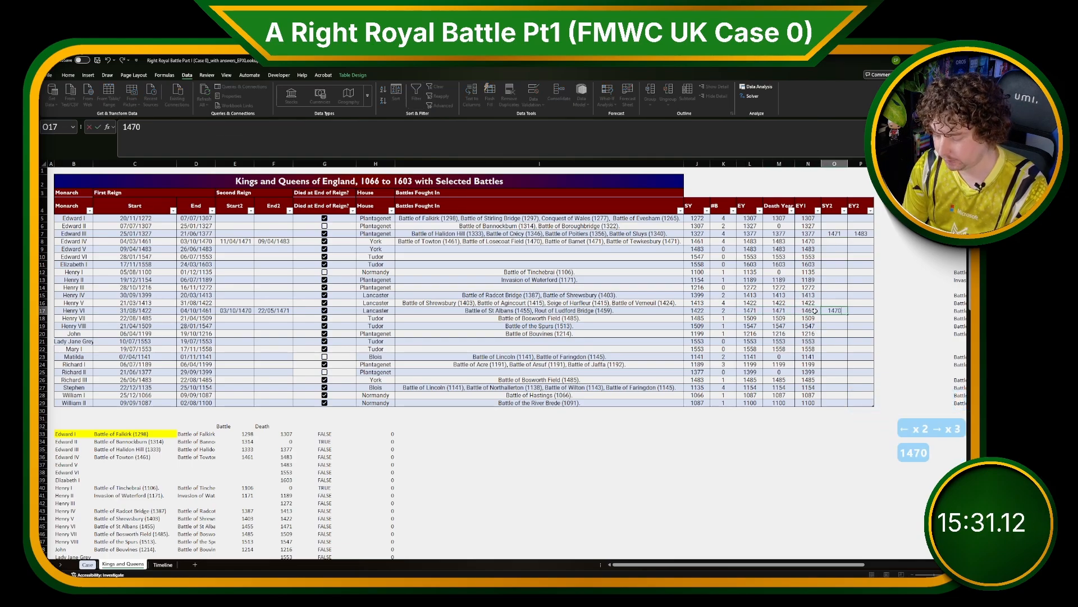
{"action": "key", "text": "Tab"}
{"action": "type", "text": "146"}
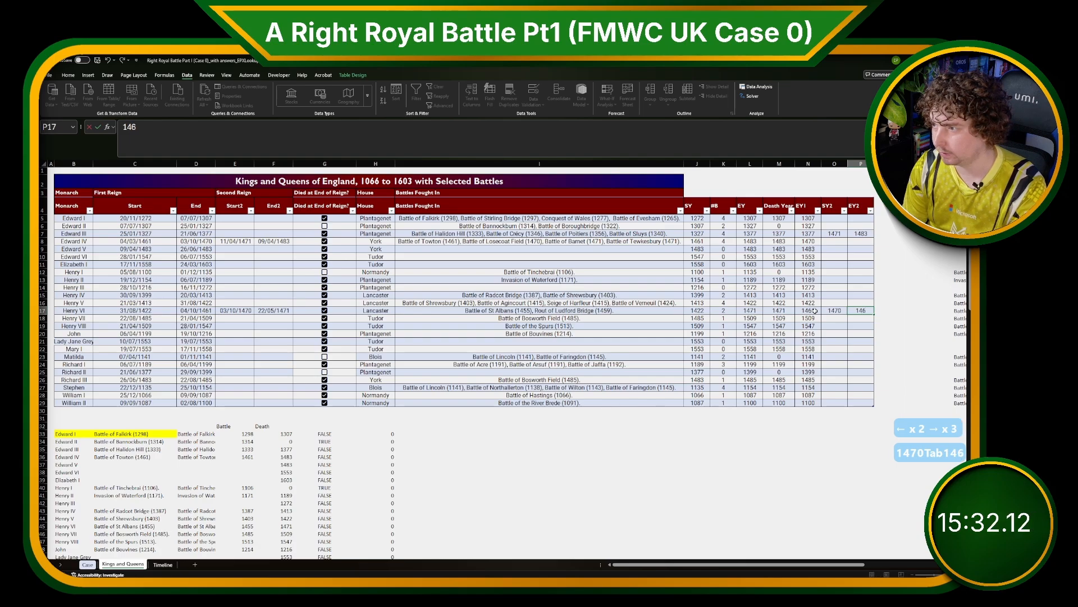
{"action": "key", "text": "BackSpace"}
{"action": "type", "text": "71"}
{"action": "key", "text": "Return"}
{"action": "left_click", "coordinate": [887, 217]}
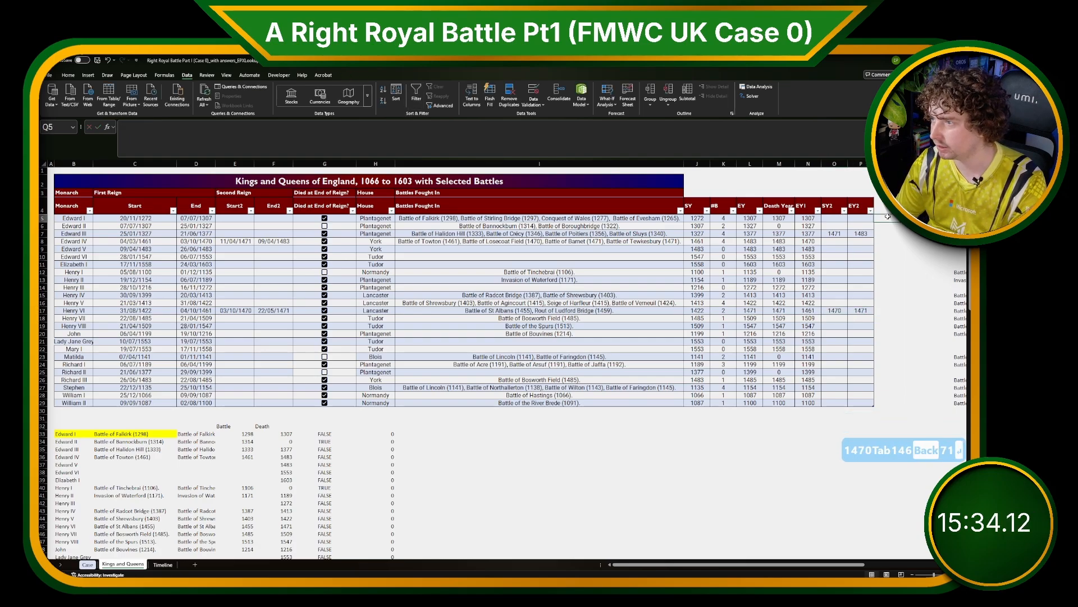
{"action": "type", "text": "="}
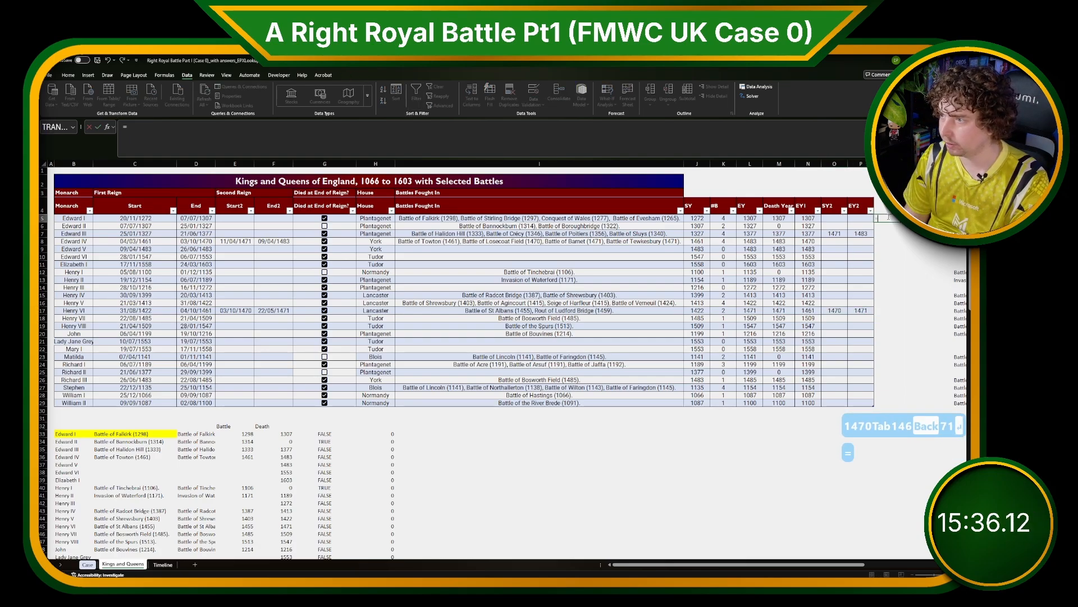
{"action": "key", "text": "Left"}
{"action": "key", "text": "Left"}
{"action": "key", "text": "Left"}
{"action": "key", "text": "Left"}
{"action": "key", "text": "Right"}
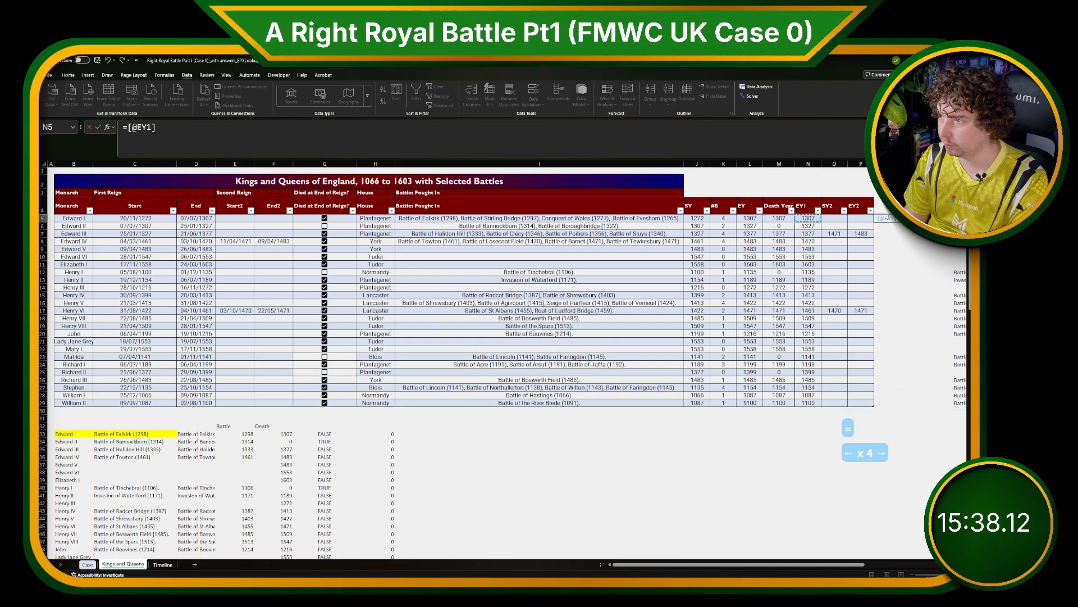
{"action": "type", "text": "-"}
{"action": "left_click", "coordinate": [698, 219]}
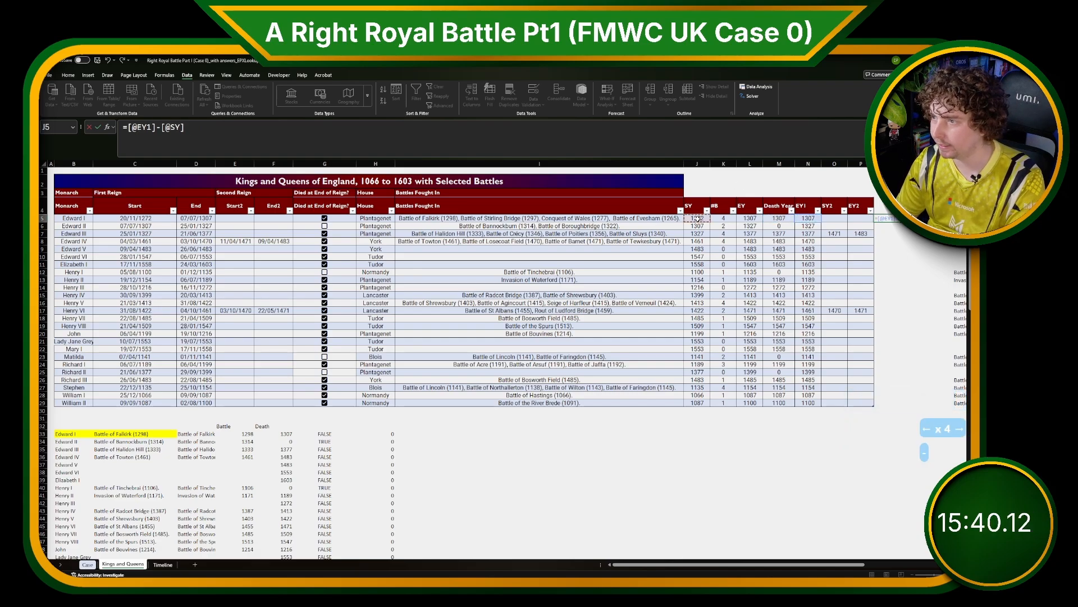
{"action": "type", "text": "+"}
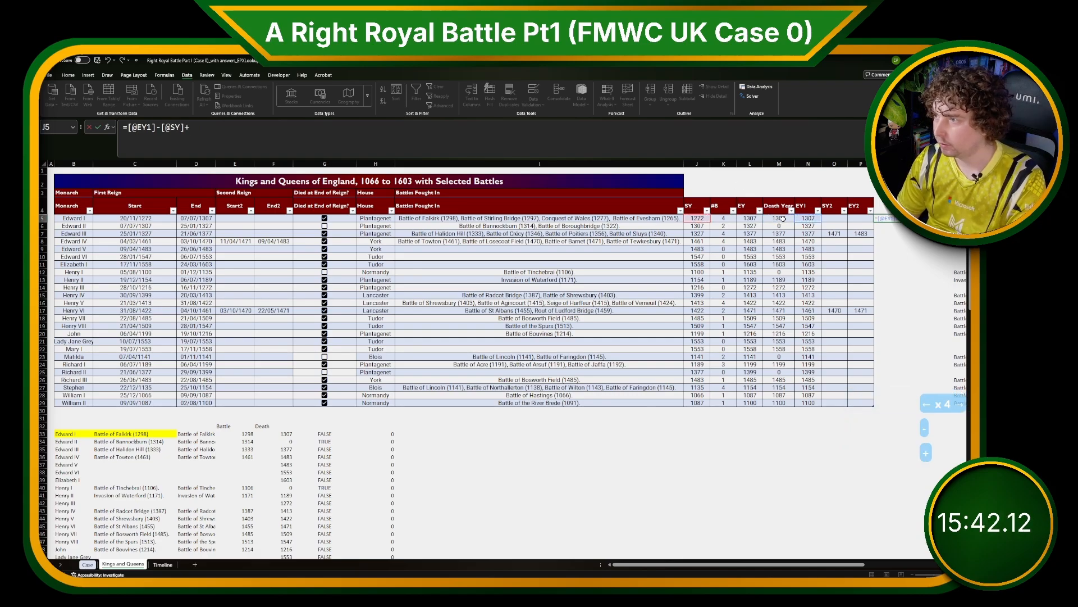
{"action": "left_click", "coordinate": [863, 219]}
{"action": "type", "text": "-"}
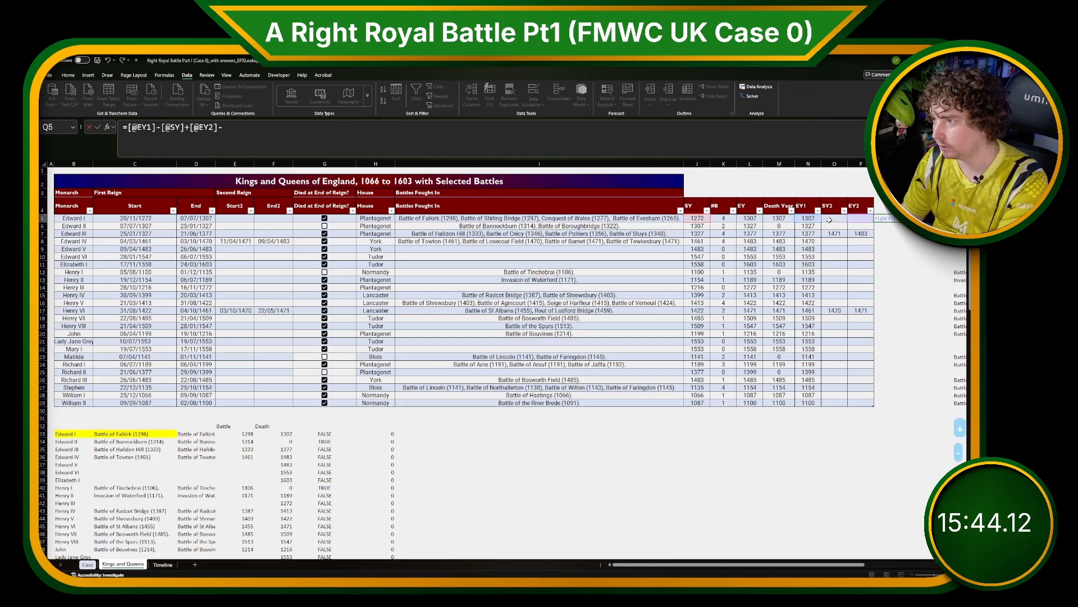
{"action": "left_click", "coordinate": [834, 219]}
{"action": "key", "text": "Return"}
Enter the Bonus 2 answer as =XLOOKUP(10000,D[EY3],D[Monarch],,-1) to return the monarch with the longest reign.
{"action": "left_click", "coordinate": [87, 564]}
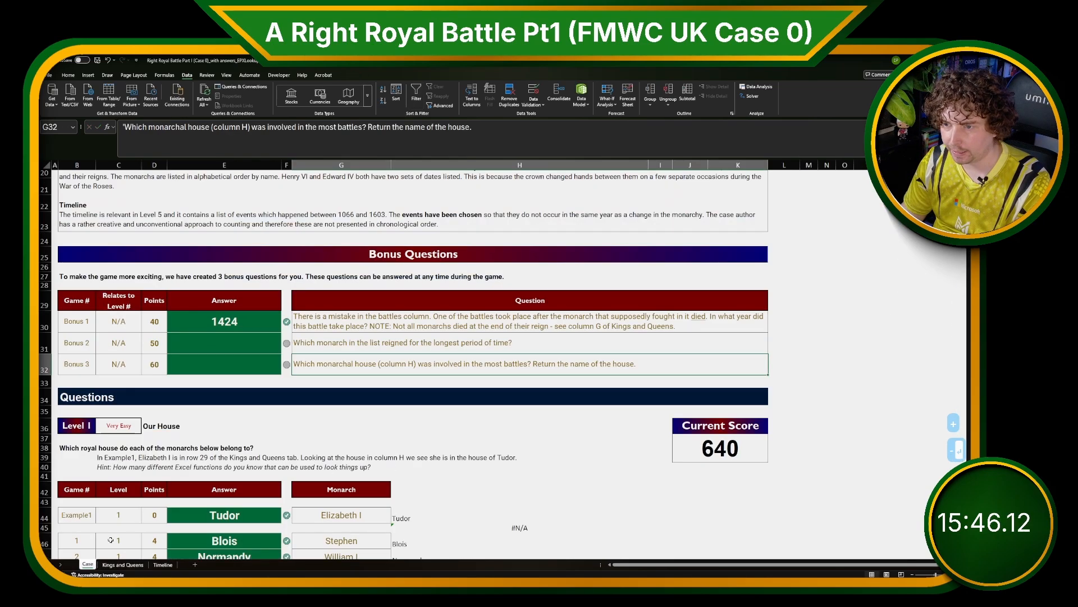
{"action": "key", "text": "BackSpace"}
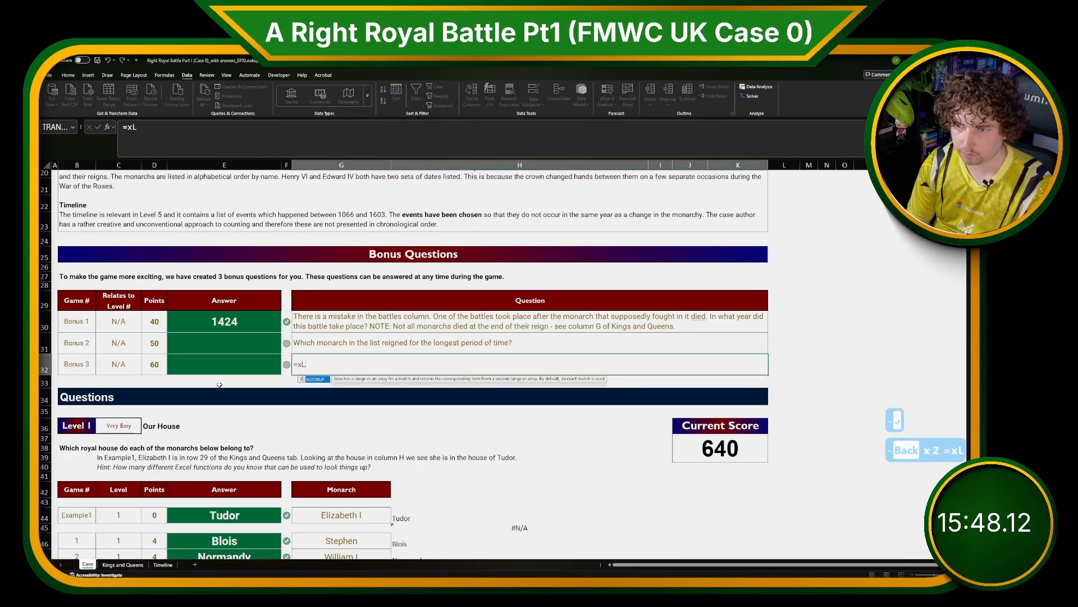
{"action": "key", "text": "Escape"}
{"action": "key", "text": "Escape"}
{"action": "key", "text": "Up"}
{"action": "key", "text": "Left"}
{"action": "type", "text": "="}
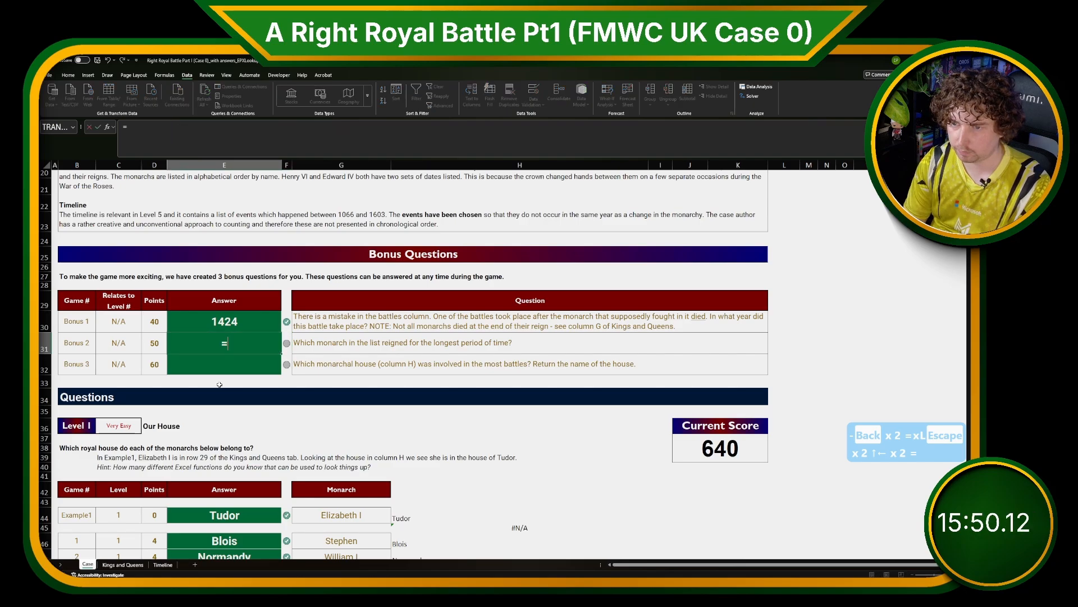
{"action": "type", "text": "XLOOKUP(10000,"}
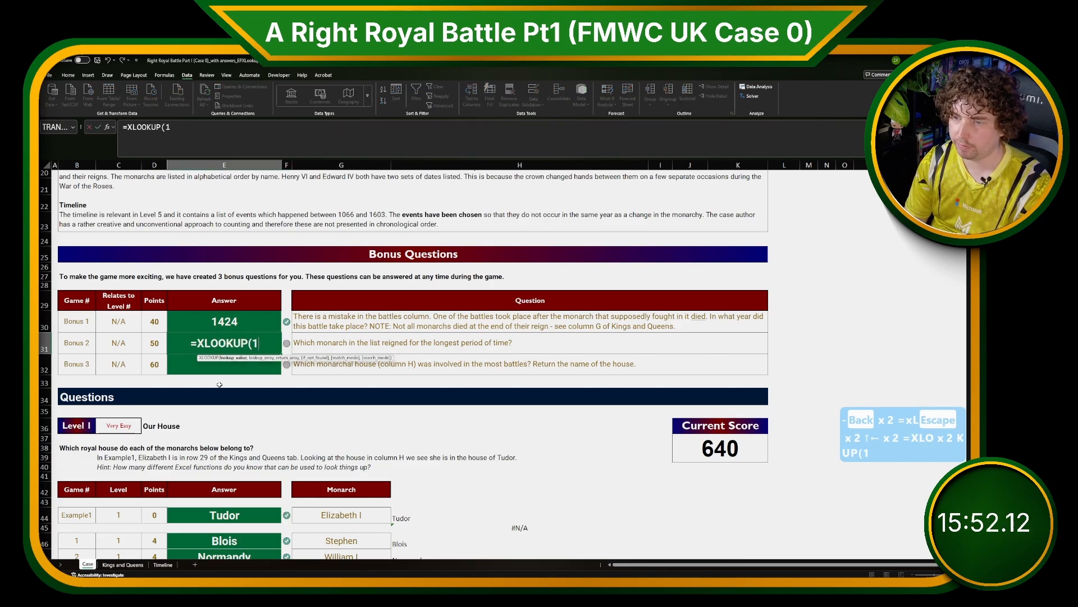
{"action": "left_click", "coordinate": [123, 564]}
{"action": "left_click_drag", "start_coordinate": [886, 220], "coordinate": [880, 402]}
{"action": "type", "text": ","}
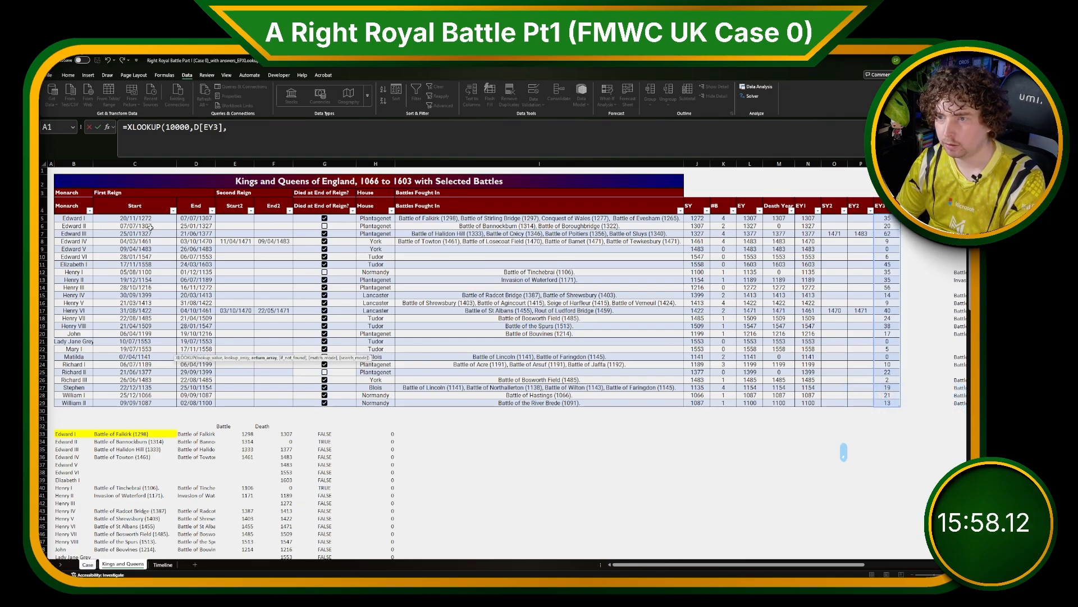
{"action": "left_click_drag", "start_coordinate": [91, 219], "coordinate": [79, 402]}
{"action": "type", "text": ","}
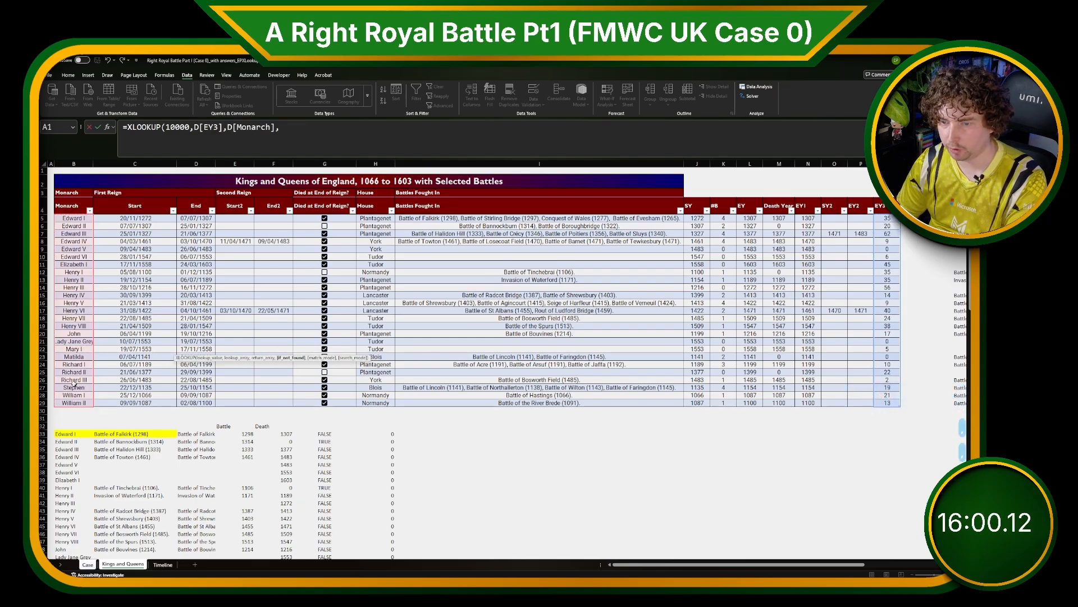
{"action": "type", "text": ",-1)"}
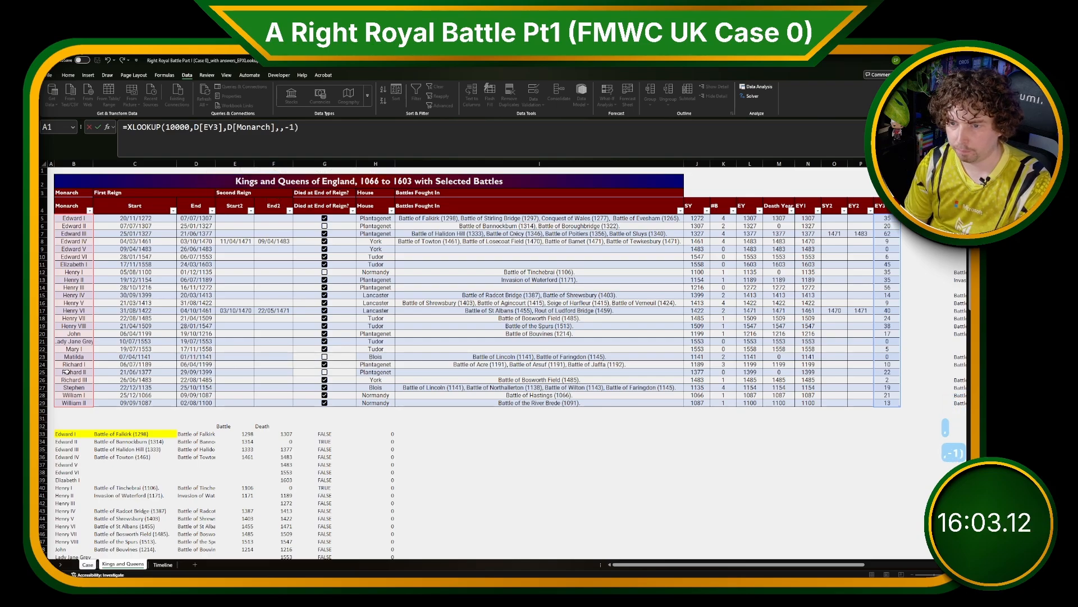
{"action": "key", "text": "Return"}
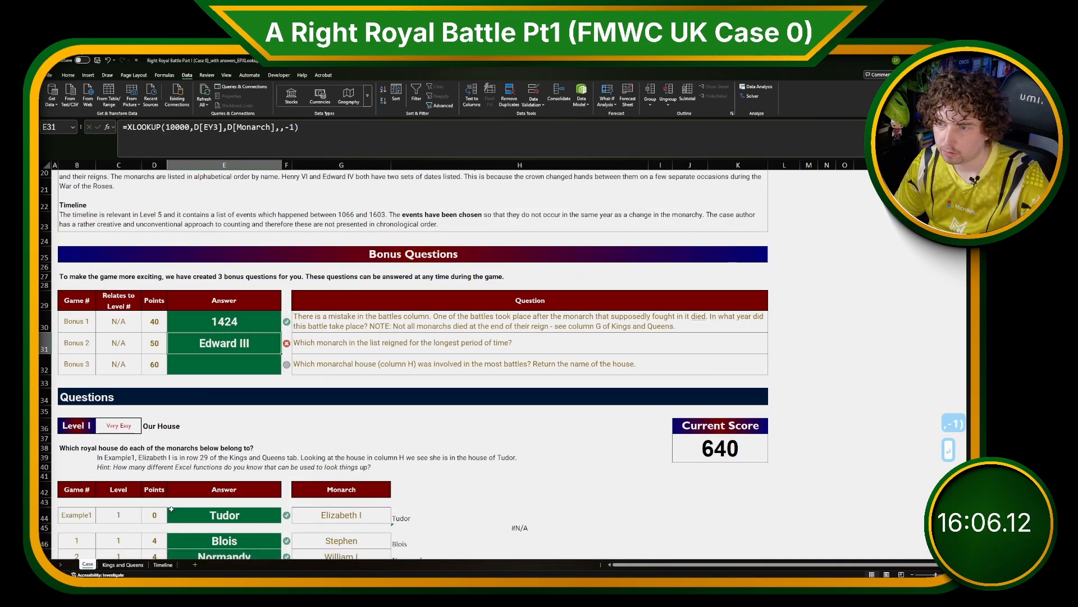
{"action": "left_click", "coordinate": [123, 565]}
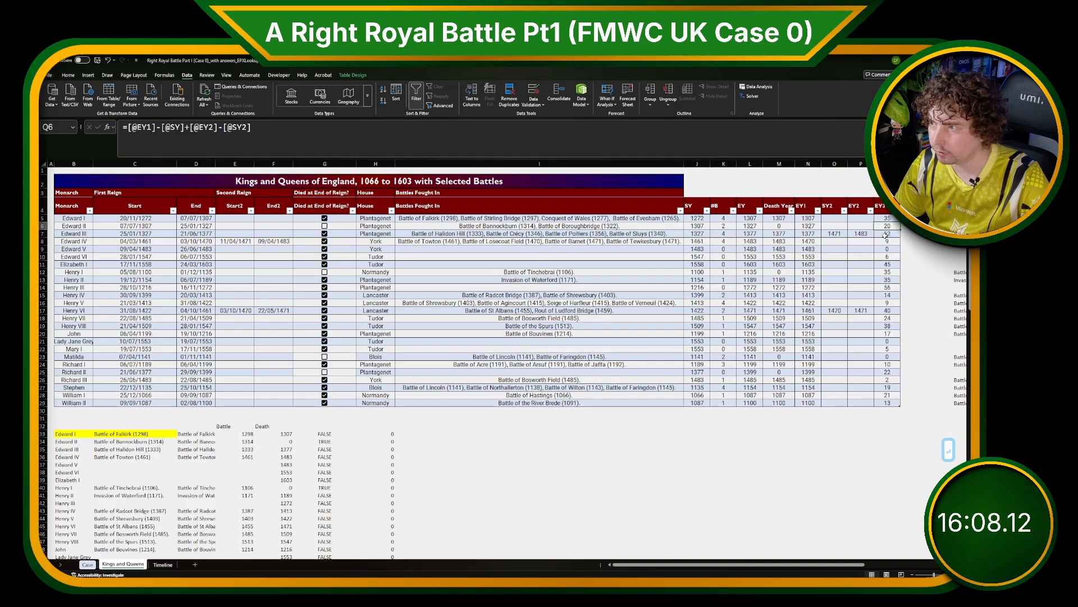
In Edward IV's row, set SY2 to 1471 and EY2 to 1483.
{"action": "left_click", "coordinate": [836, 236]}
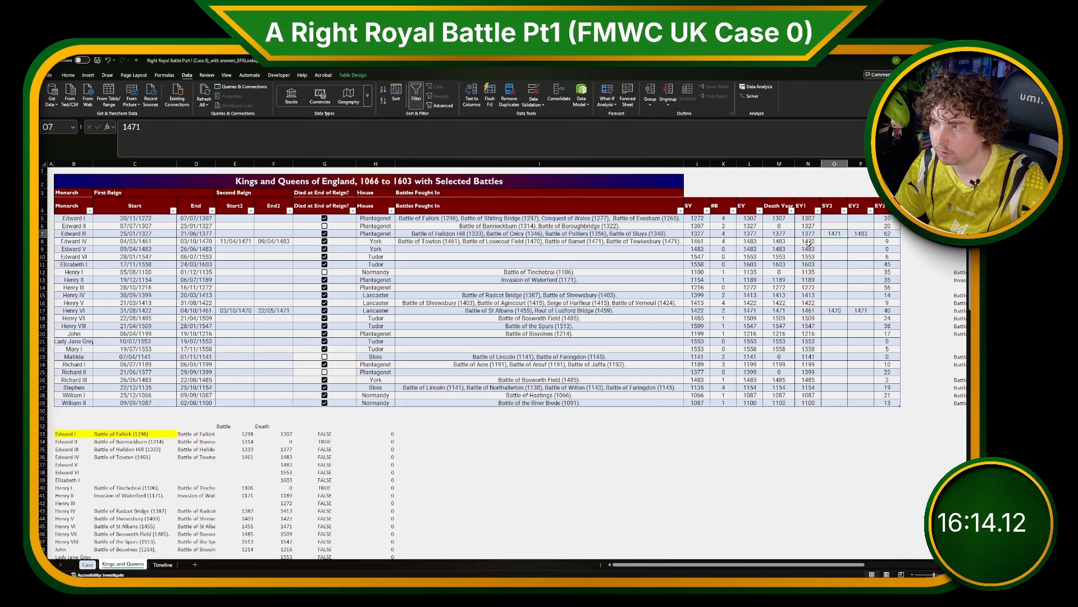
{"action": "left_click", "coordinate": [702, 233]}
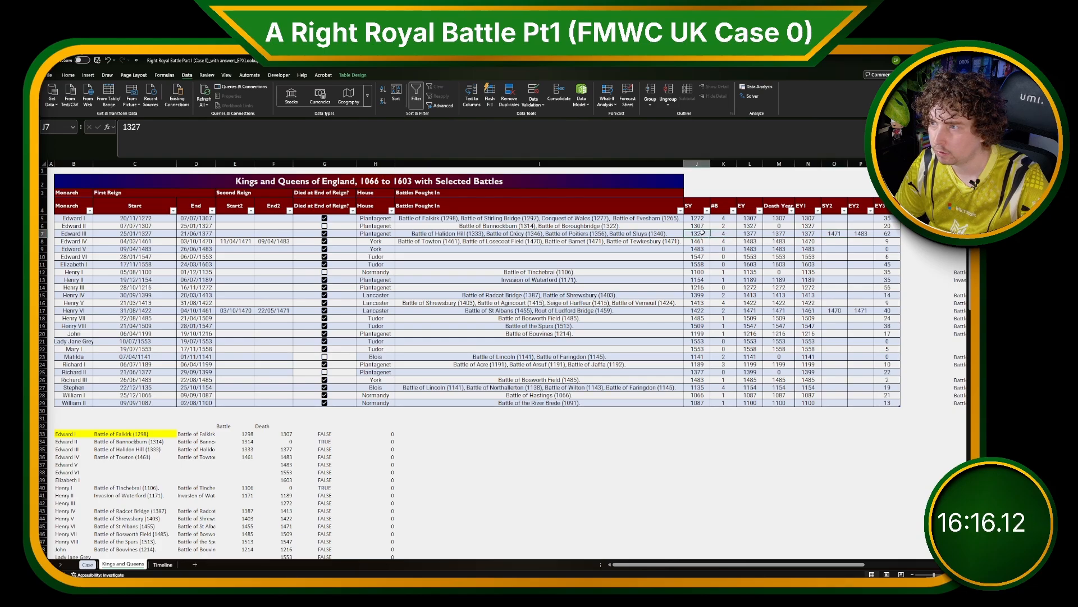
{"action": "key", "text": "Right"}
{"action": "key", "text": "Right"}
{"action": "key", "text": "Right"}
{"action": "key", "text": "Right"}
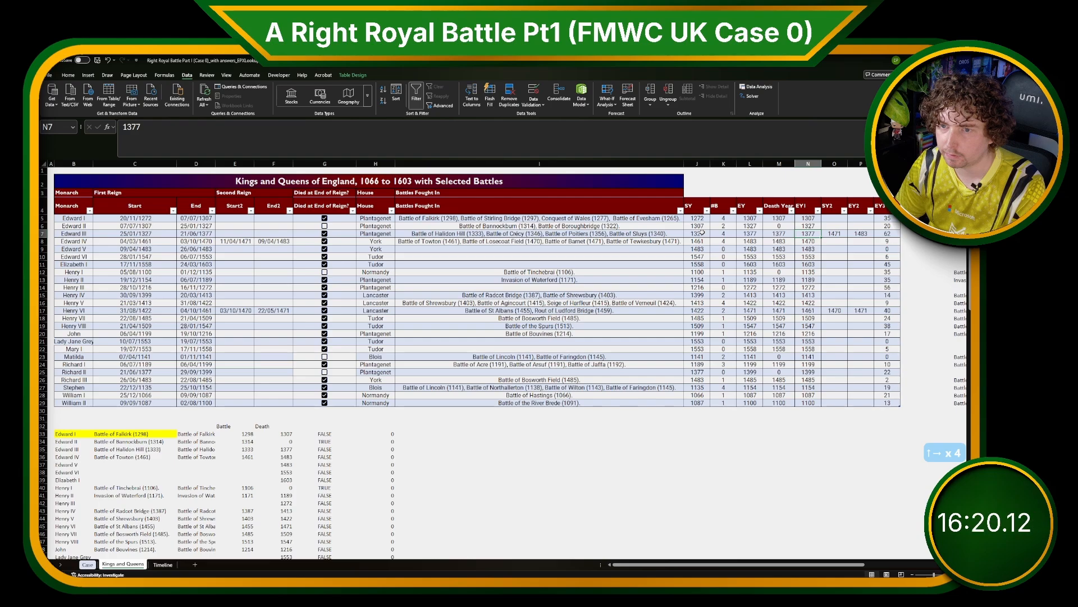
{"action": "key", "text": "Right"}
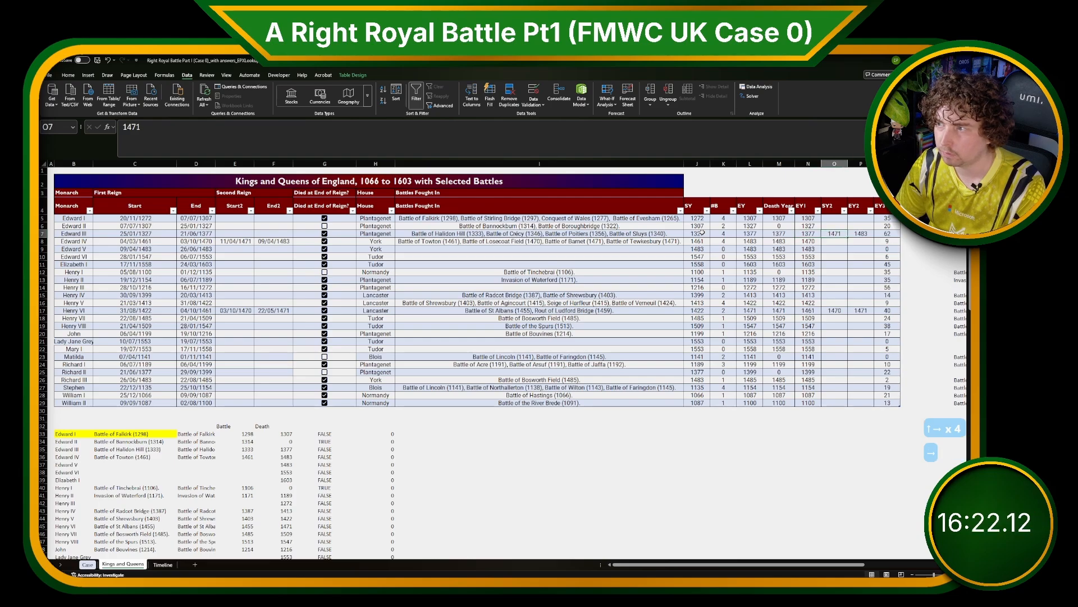
{"action": "key", "text": "Down"}
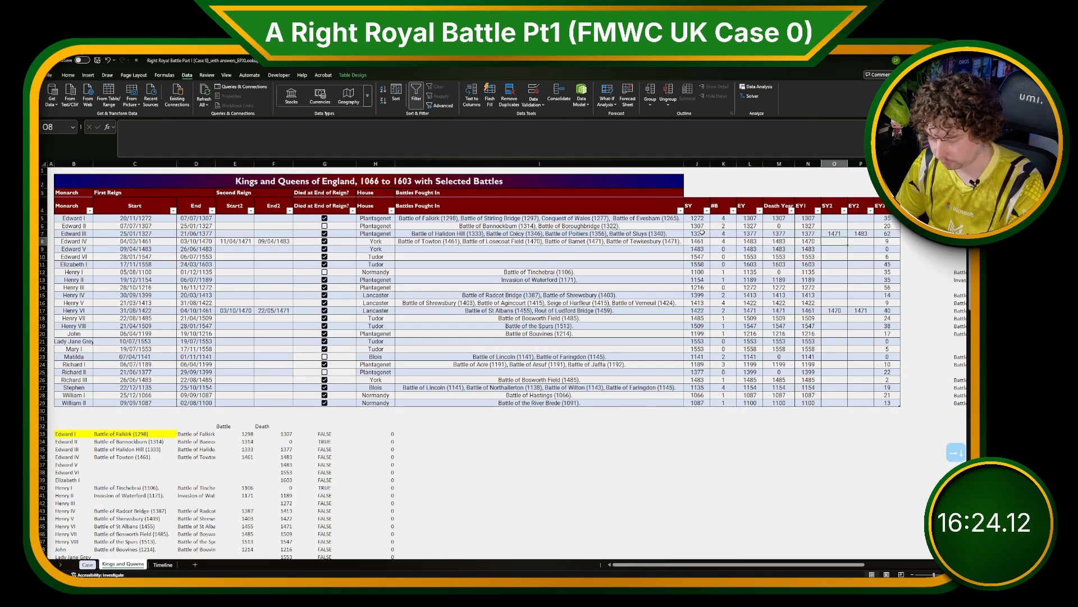
{"action": "type", "text": "1471"}
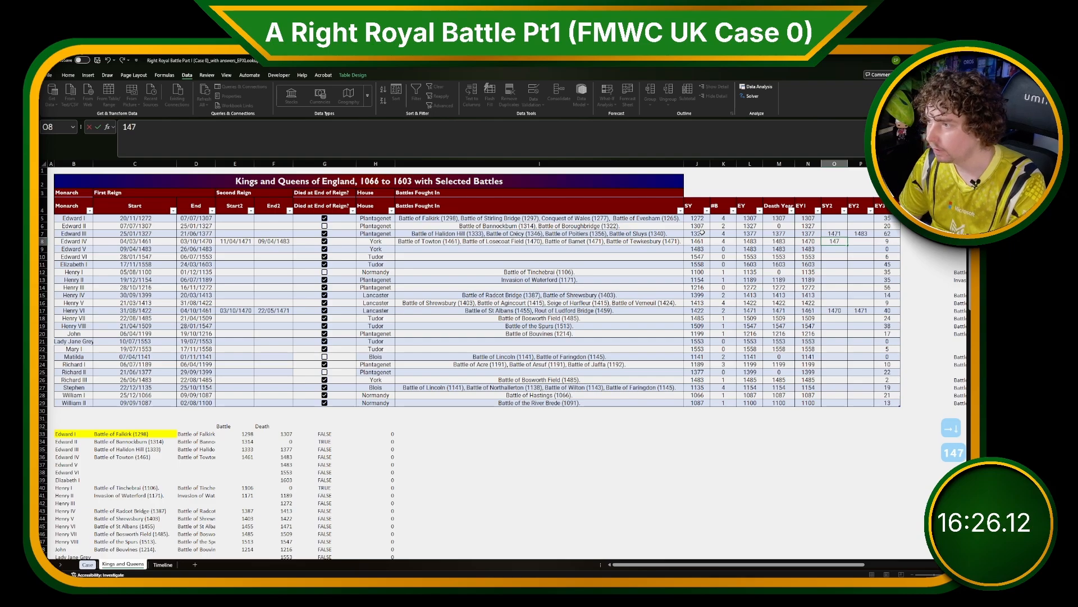
{"action": "key", "text": "Right"}
{"action": "type", "text": "14"}
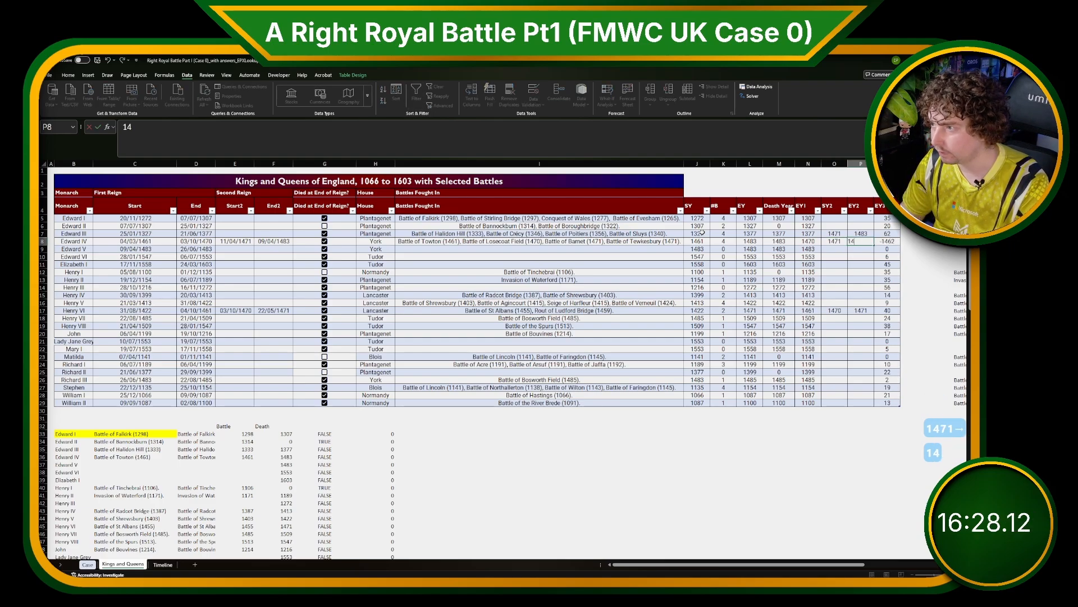
{"action": "type", "text": "83"}
{"action": "key", "text": "Return"}
Clear the SY2 and EY2 values from Edward III's row.
{"action": "key", "text": "Up"}
{"action": "key", "text": "Up"}
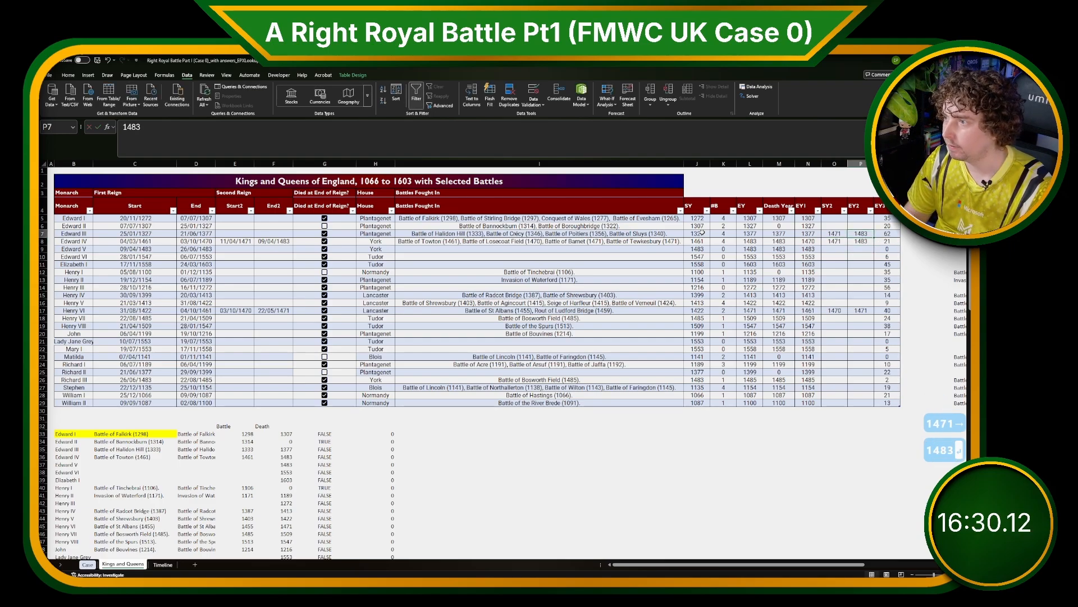
{"action": "key", "text": "shift+Left"}
{"action": "key", "text": "BackSpace"}
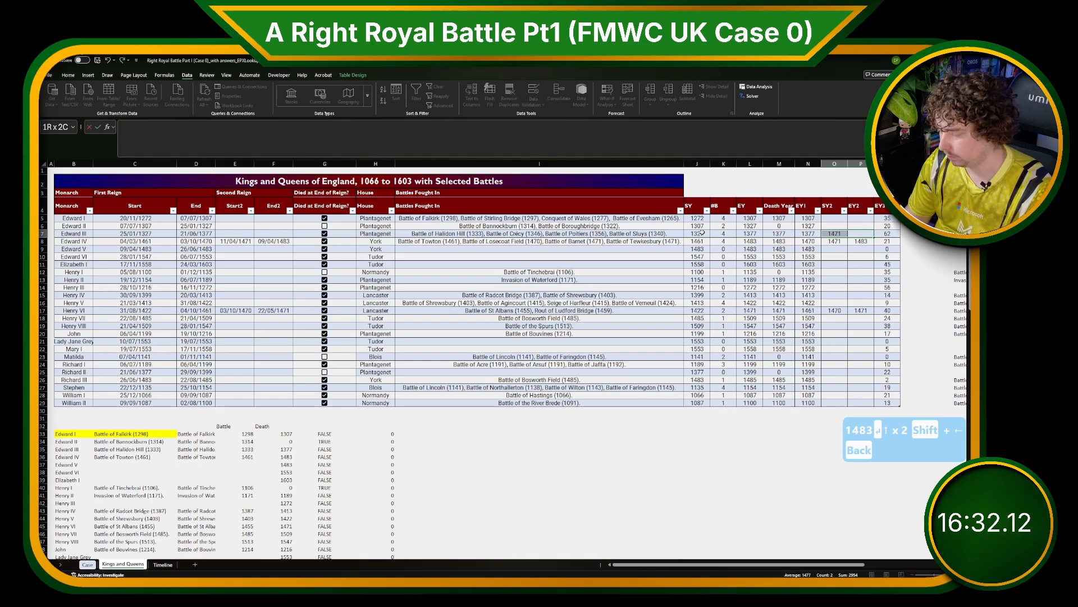
{"action": "key", "text": "Escape"}
{"action": "key", "text": "Delete"}
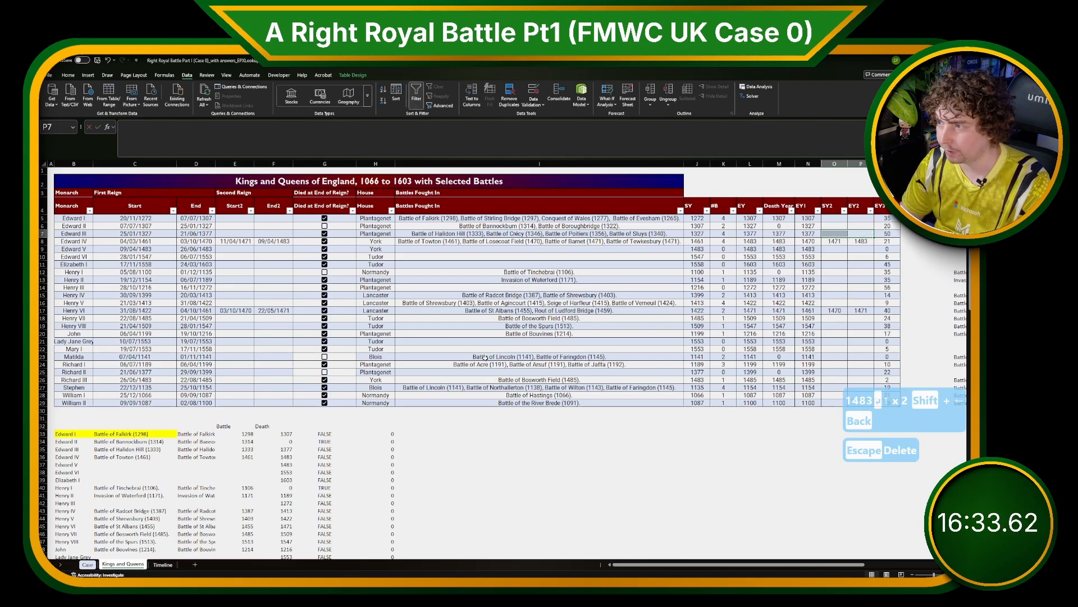
Review the Bonus 3 question on the Case sheet, then return to the Kings and Queens sheet.
{"action": "left_click", "coordinate": [87, 564]}
{"action": "scroll", "coordinate": [232, 334], "scroll_direction": "up", "scroll_amount": 1}
{"action": "left_click", "coordinate": [231, 335]}
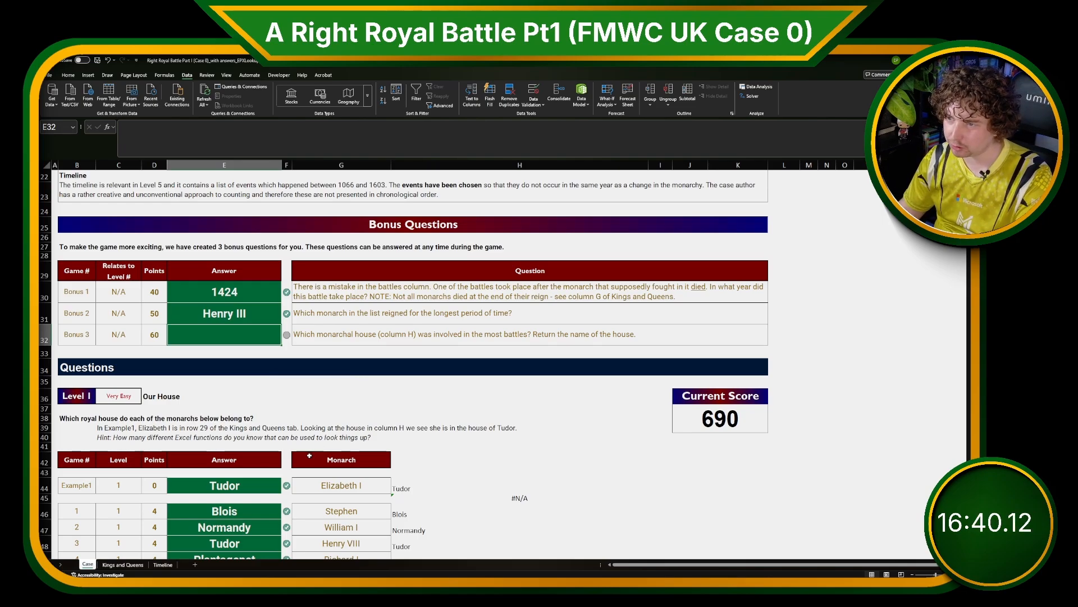
{"action": "left_click", "coordinate": [124, 564]}
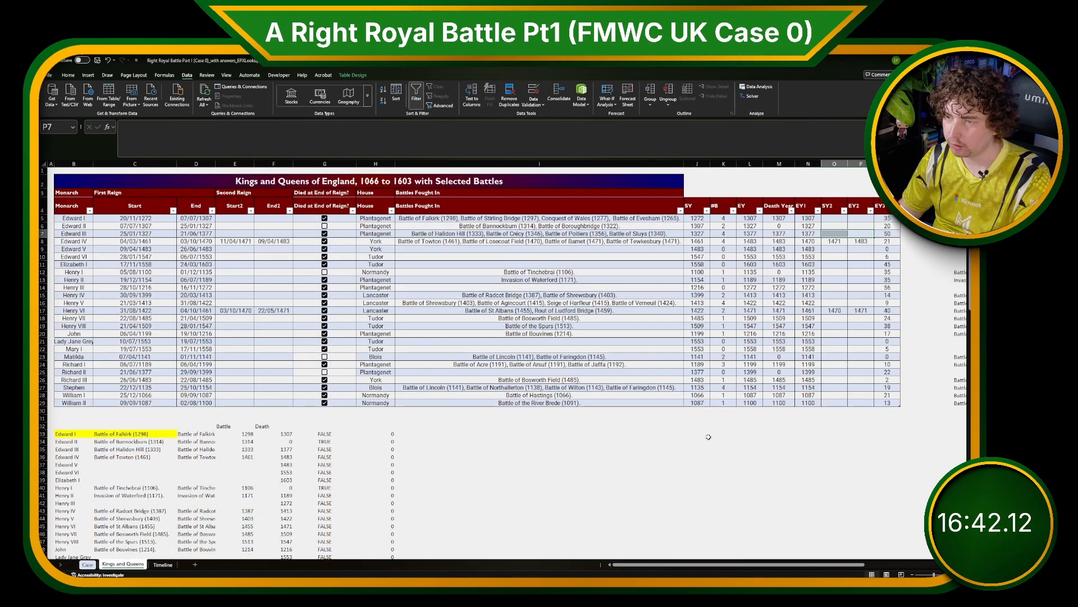
Spill the whole House column into J33 with the formula =D[House].
{"action": "left_click", "coordinate": [517, 441]}
{"action": "key", "text": "Up"}
{"action": "key", "text": "Right"}
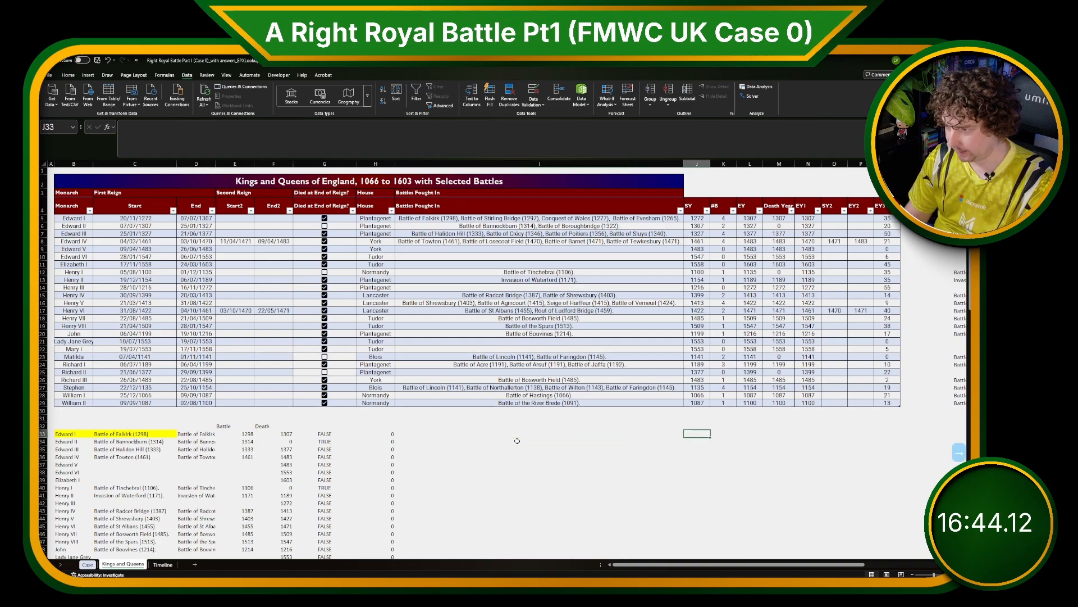
{"action": "type", "text": "="}
{"action": "left_click", "coordinate": [384, 219]}
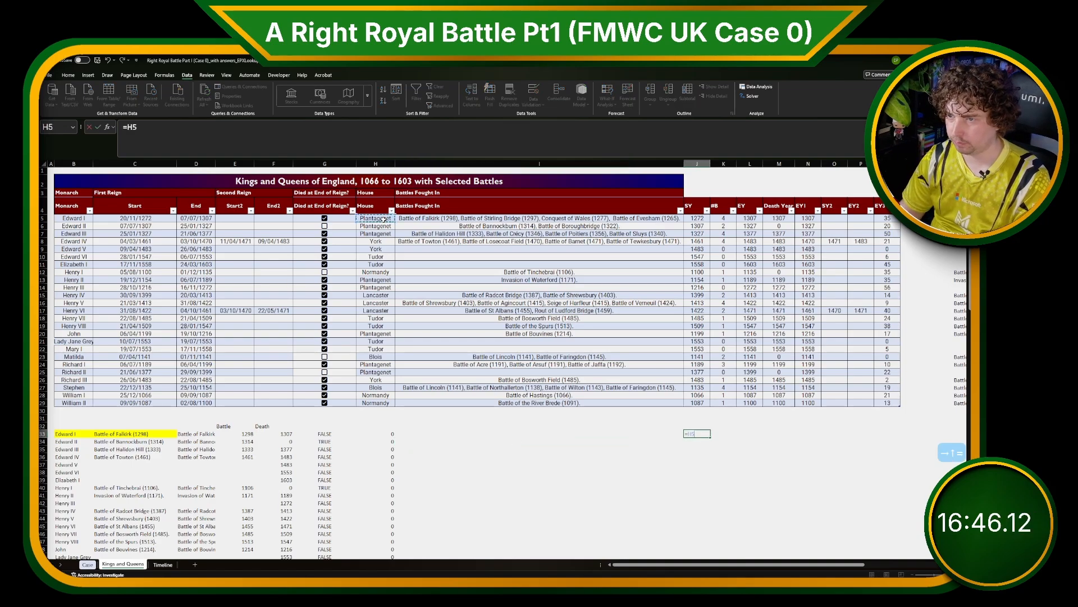
{"action": "key", "text": "ctrl+shift+Down"}
{"action": "key", "text": "Return"}
Try to remove duplicates from the spilled house list.
{"action": "key", "text": "Up"}
{"action": "key", "text": "ctrl+shift+Down"}
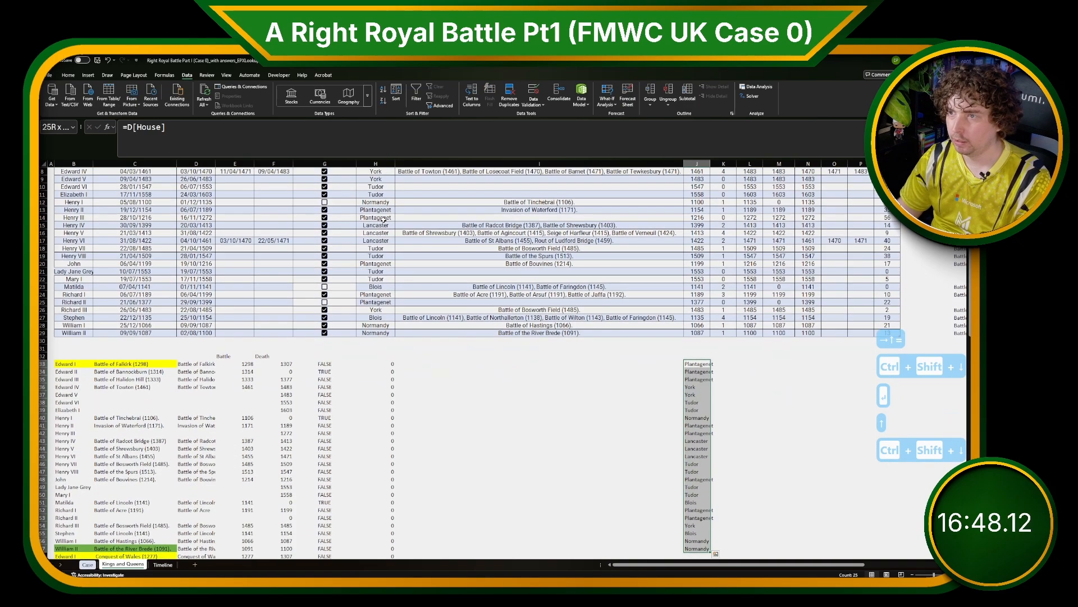
{"action": "key", "text": "alt+q"}
{"action": "type", "text": "d"}
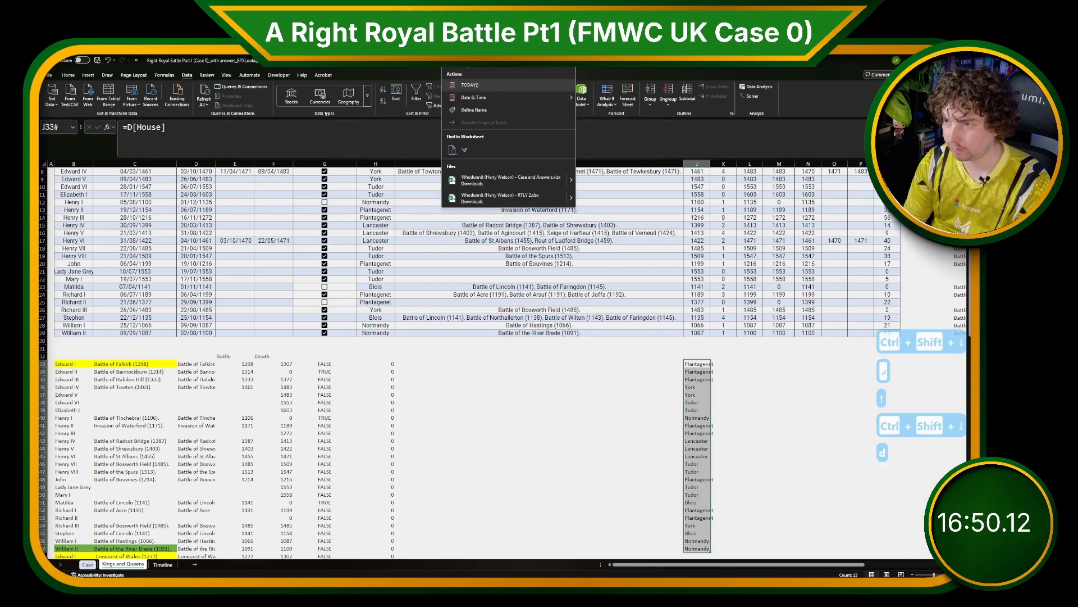
{"action": "type", "text": "upl"}
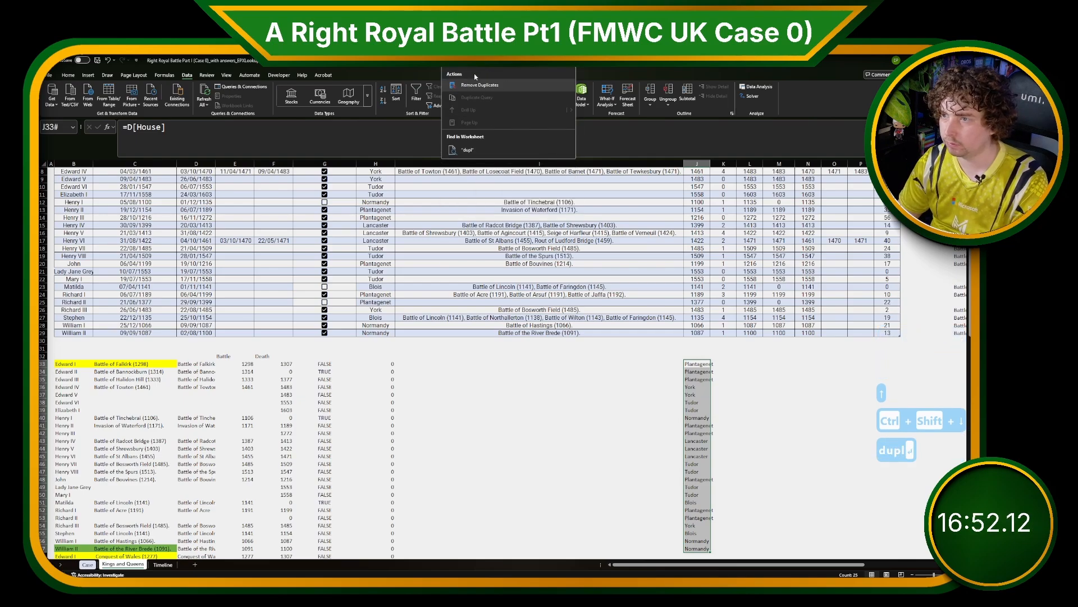
{"action": "left_click", "coordinate": [751, 455]}
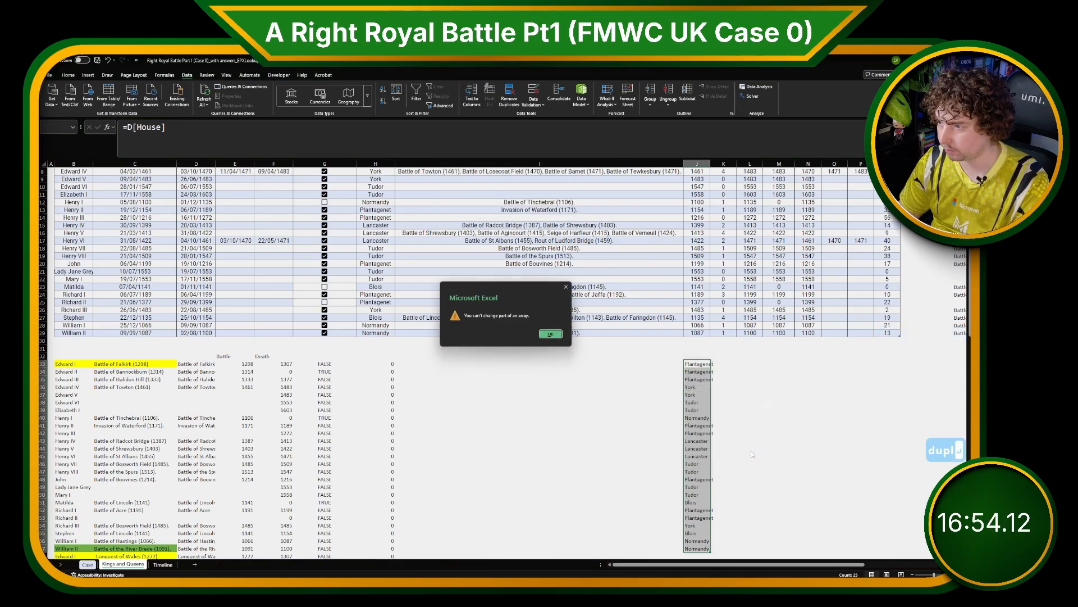
{"action": "left_click", "coordinate": [550, 334]}
Convert the spilled house list starting at J33 into static values.
{"action": "left_click", "coordinate": [695, 365]}
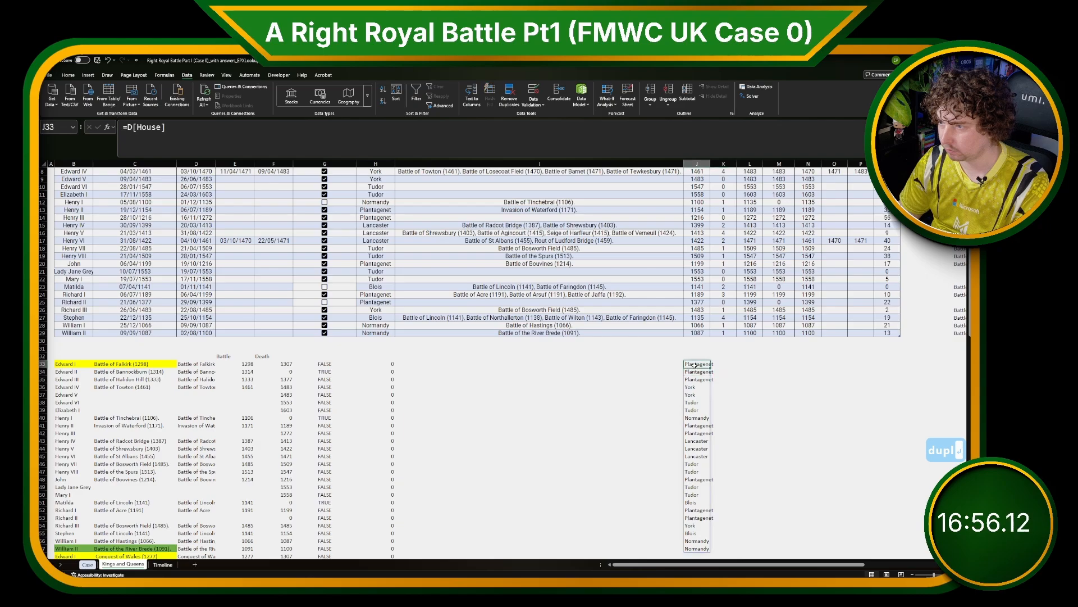
{"action": "key", "text": "ctrl+shift+Down"}
{"action": "key", "text": "ctrl+c"}
{"action": "key", "text": "ctrl+shift+v"}
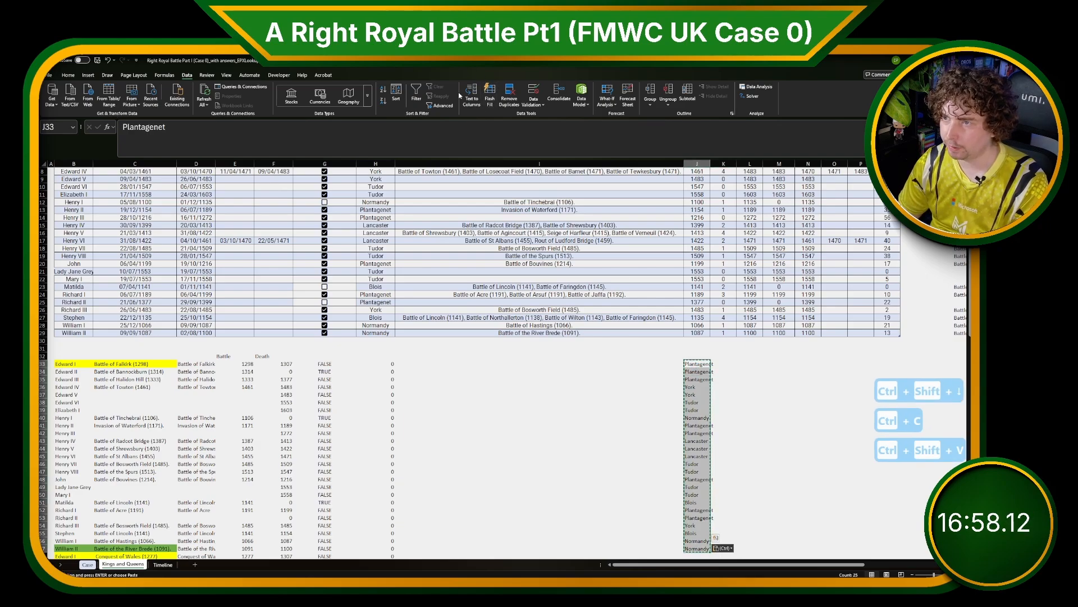
Remove duplicates from the house list to leave each house once.
{"action": "left_click", "coordinate": [488, 61]}
{"action": "type", "text": "dupl"}
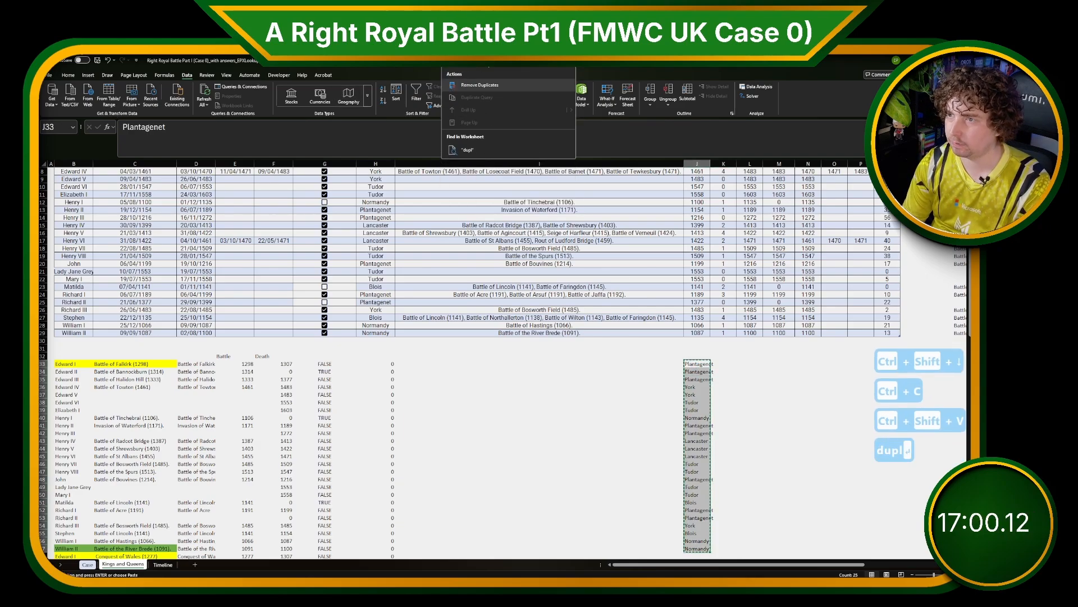
{"action": "key", "text": "Return"}
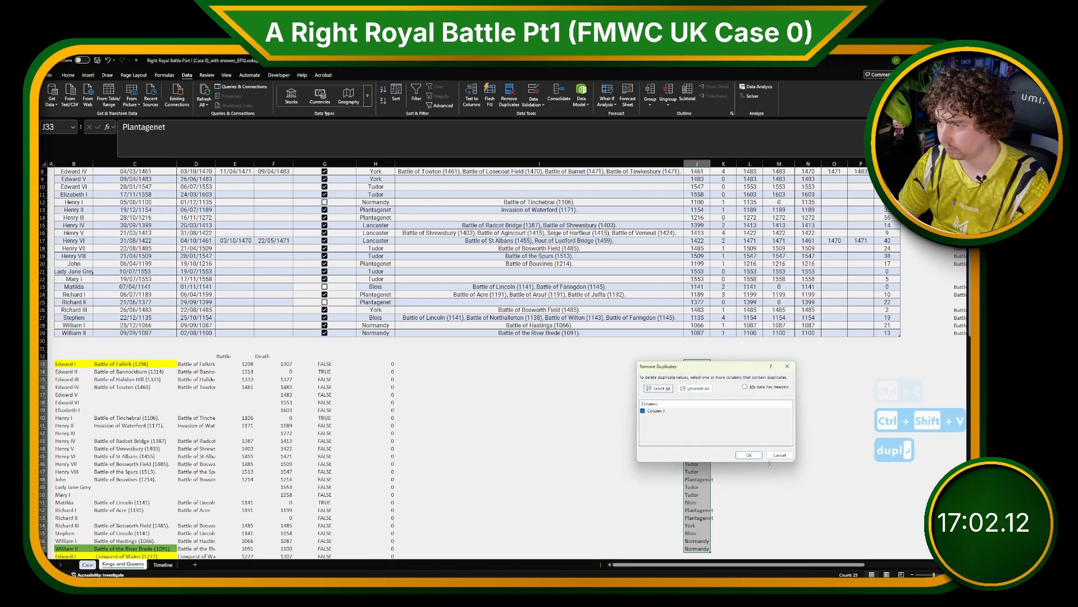
{"action": "left_click", "coordinate": [755, 456]}
{"action": "key", "text": "Return"}
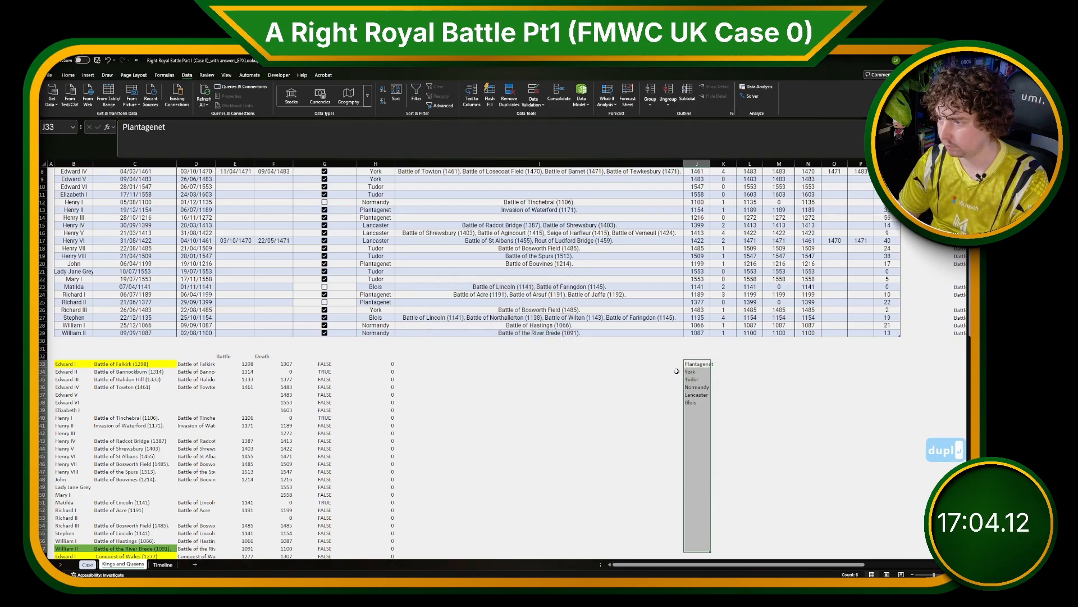
Copy the unique house names and paste them transposed across row 33 starting at M33.
{"action": "left_click", "coordinate": [688, 364]}
{"action": "left_click_drag", "start_coordinate": [689, 364], "coordinate": [696, 401]}
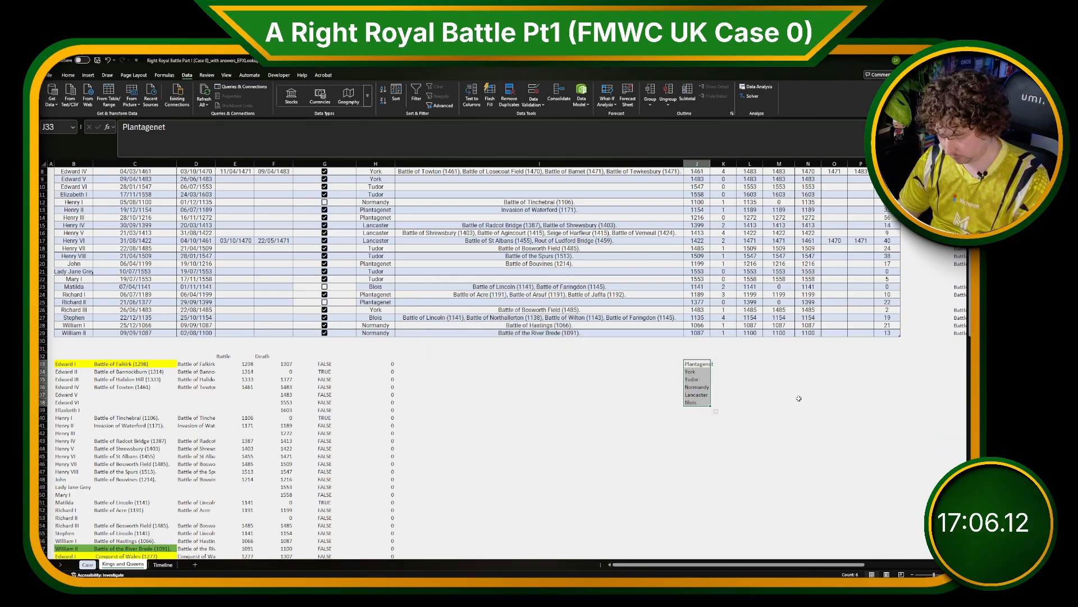
{"action": "key", "text": "ctrl+c"}
{"action": "left_click", "coordinate": [781, 365]}
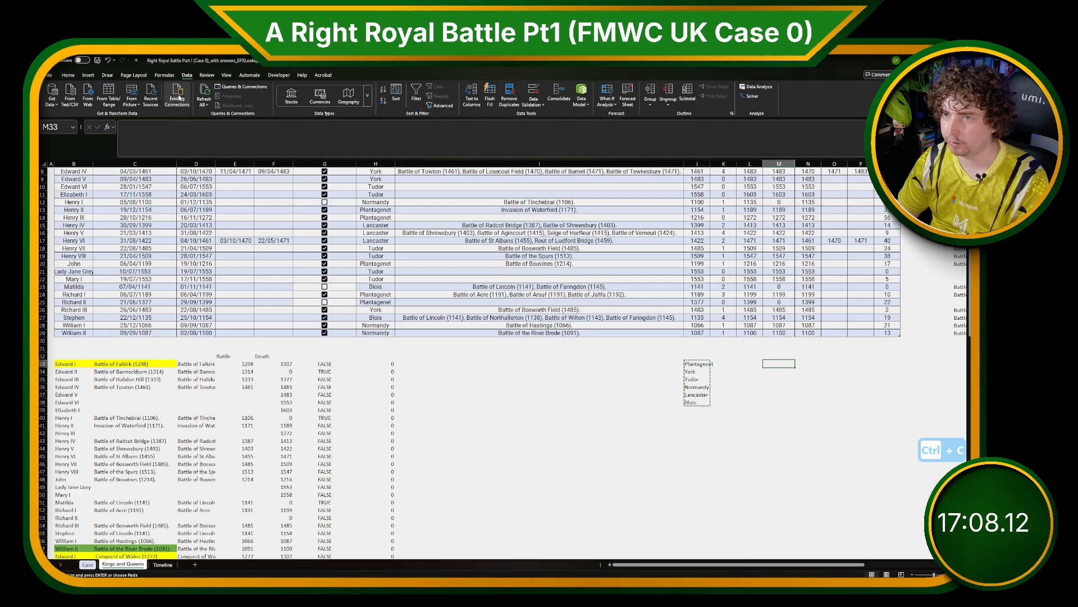
{"action": "left_click", "coordinate": [51, 77]}
{"action": "left_click", "coordinate": [51, 77]}
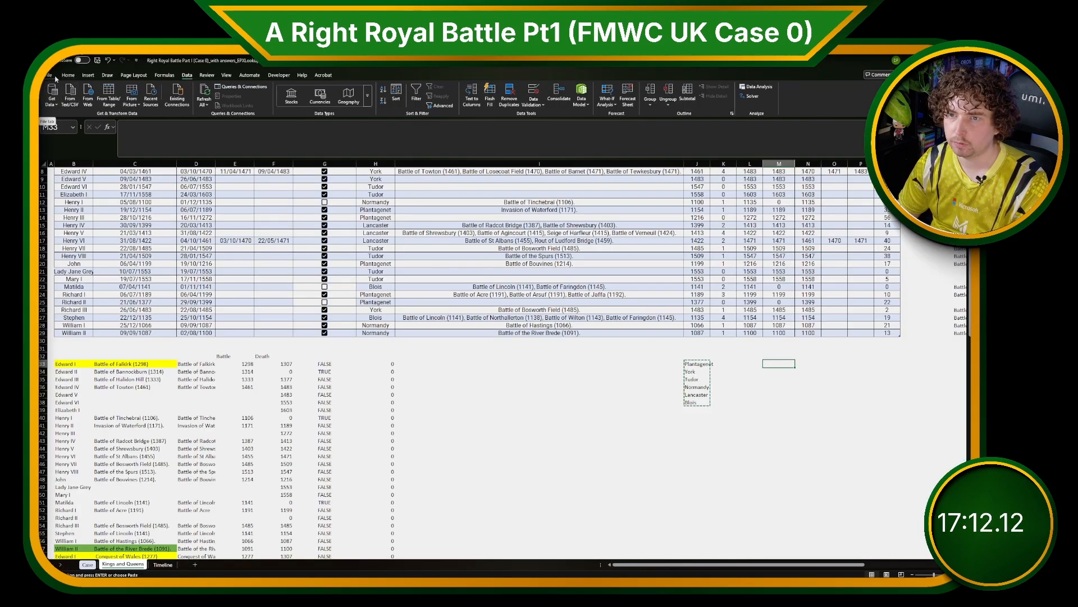
{"action": "left_click", "coordinate": [67, 75]}
{"action": "left_click", "coordinate": [52, 105]}
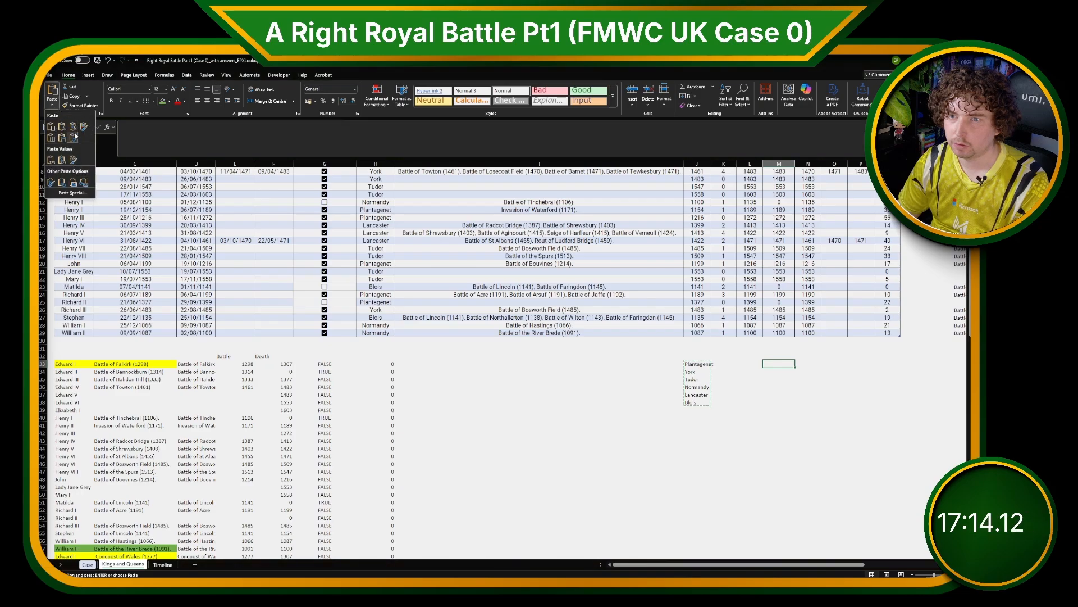
{"action": "left_click", "coordinate": [72, 144]}
Insert blank columns to the right of the table, starting at column S.
{"action": "scroll", "coordinate": [668, 225], "scroll_direction": "down", "scroll_amount": 3}
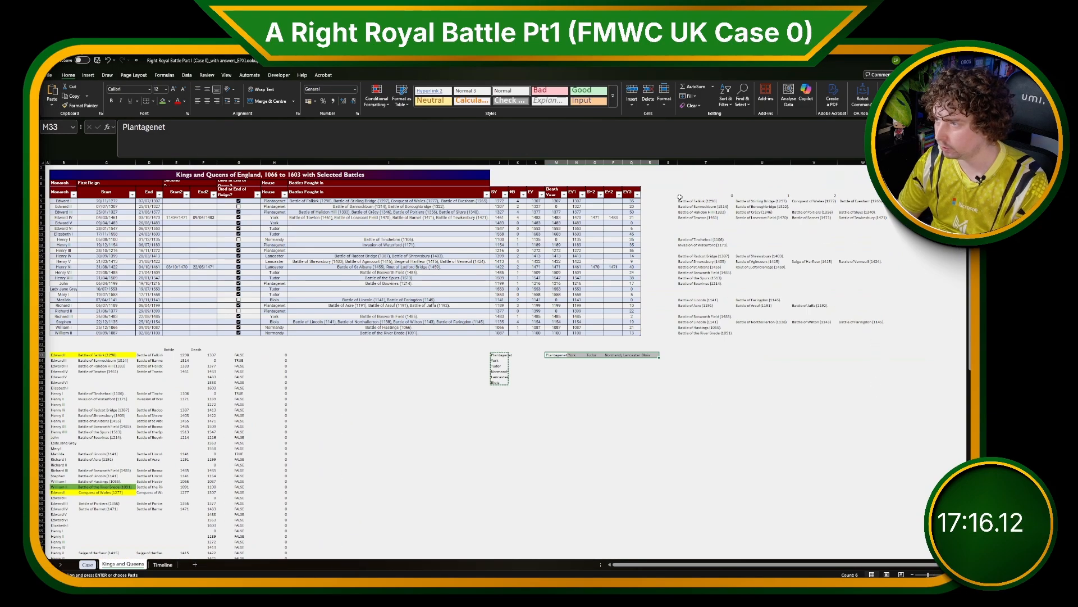
{"action": "left_click", "coordinate": [669, 161]}
{"action": "left_click_drag", "start_coordinate": [669, 161], "coordinate": [889, 163]}
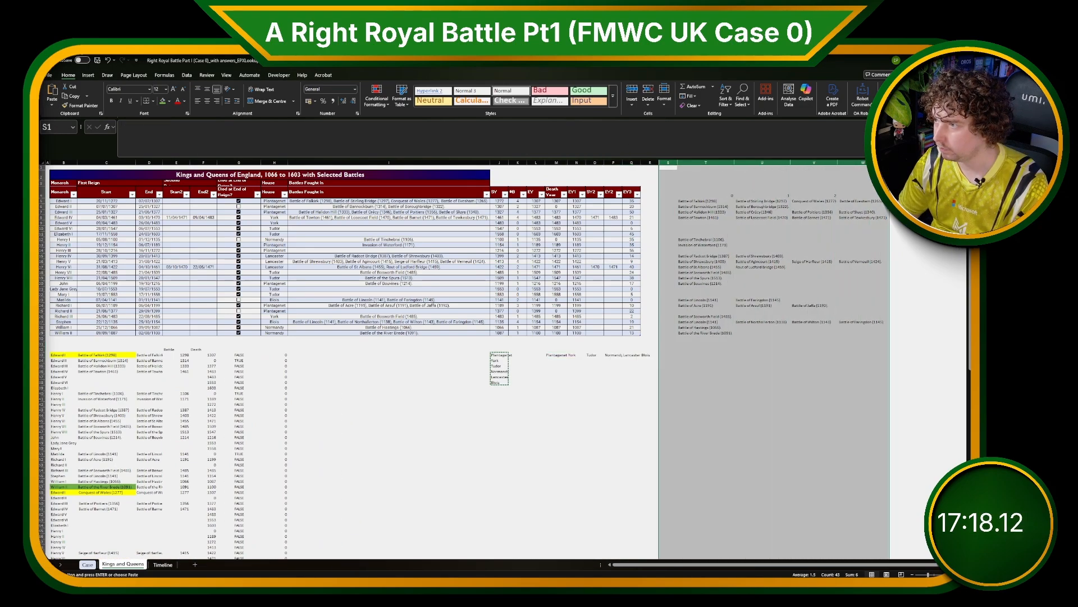
{"action": "right_click", "coordinate": [865, 162]}
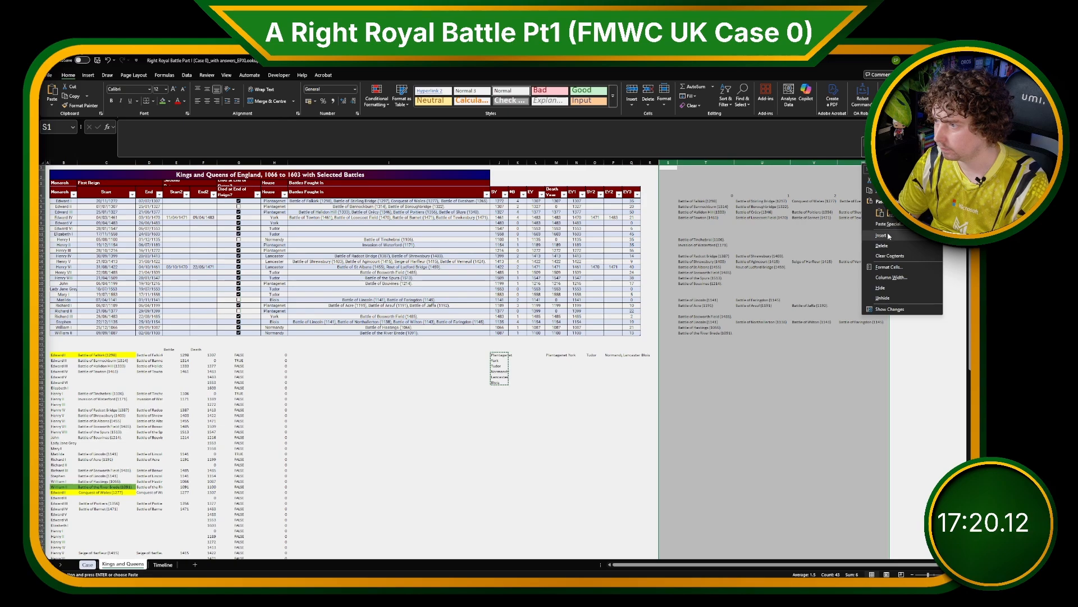
{"action": "left_click", "coordinate": [883, 236]}
Move the transposed house names into row 4 starting at S4 as new column headers.
{"action": "left_click_drag", "start_coordinate": [557, 355], "coordinate": [657, 355]}
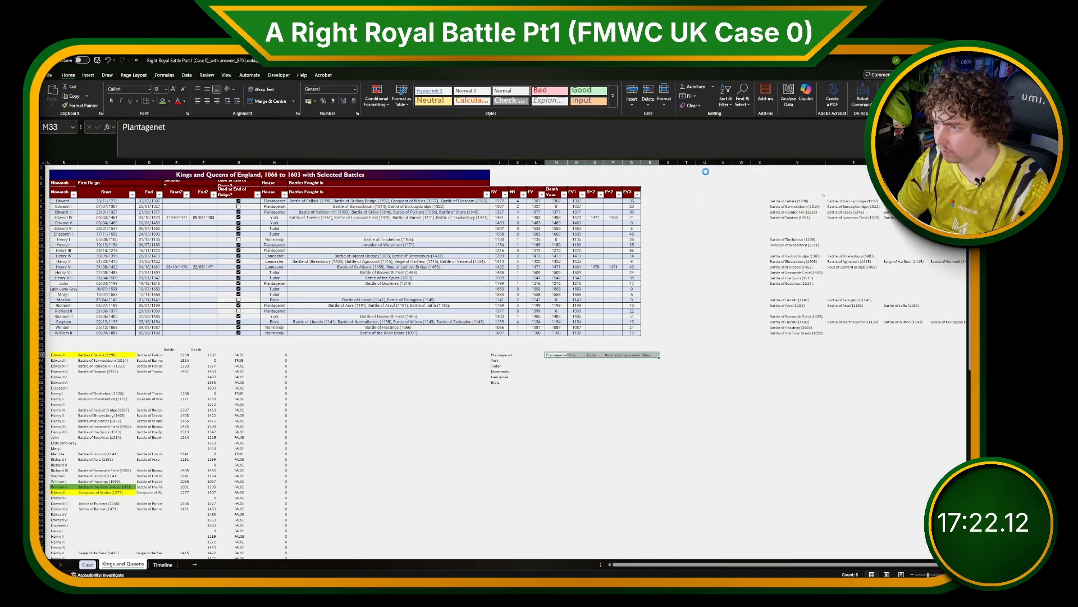
{"action": "key", "text": "ctrl+x"}
{"action": "left_click", "coordinate": [674, 190]}
{"action": "key", "text": "ctrl+v"}
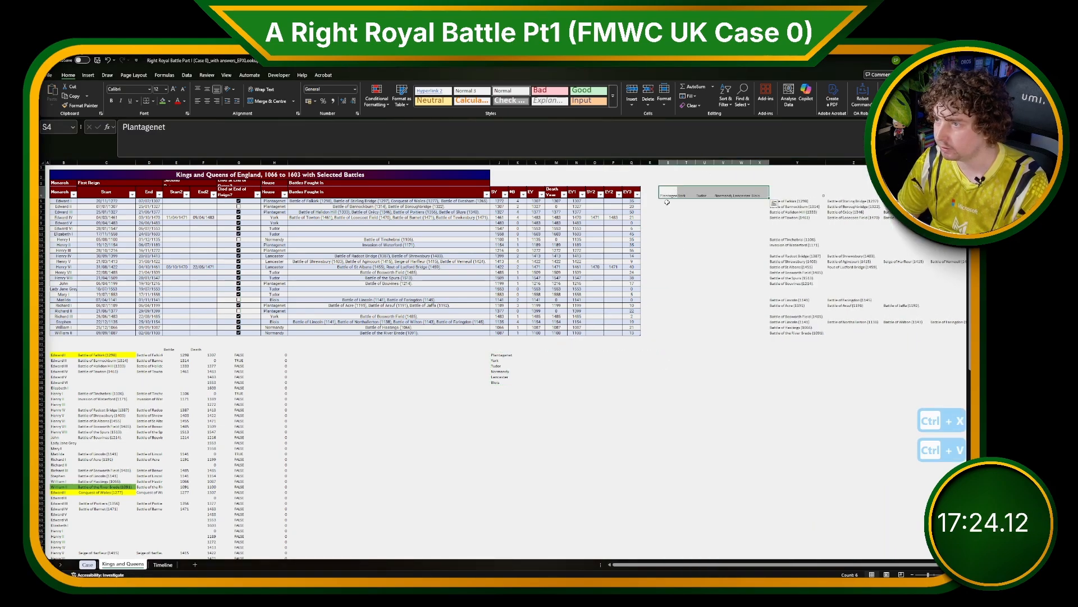
In S5, enter an XLOOKUP formula returning the row's #B battle count when its House matches header S$4, otherwise 0.
{"action": "left_click", "coordinate": [667, 201]}
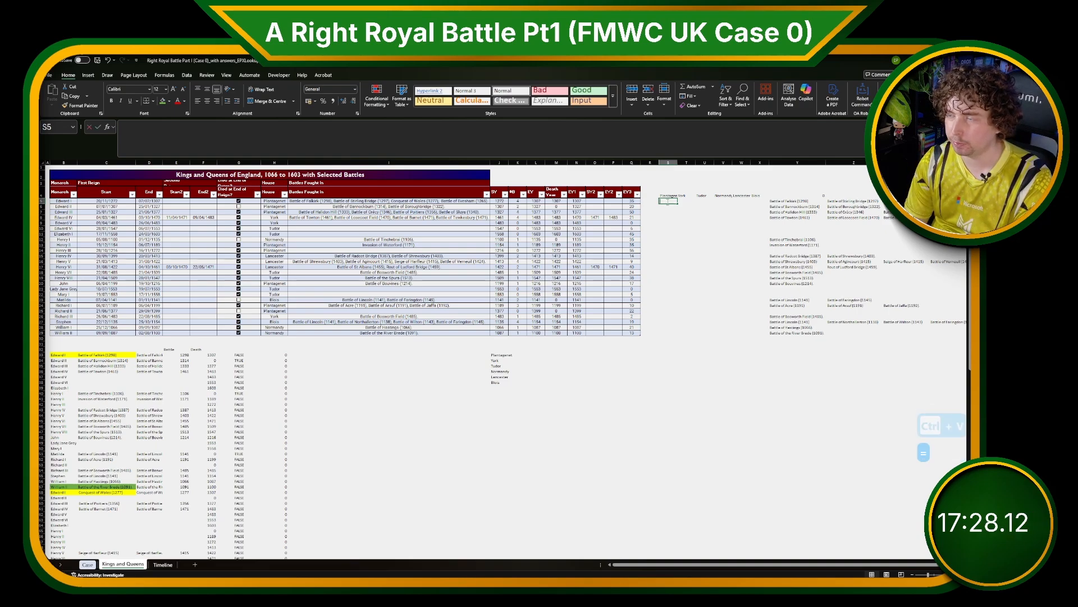
{"action": "type", "text": "=xlookup("}
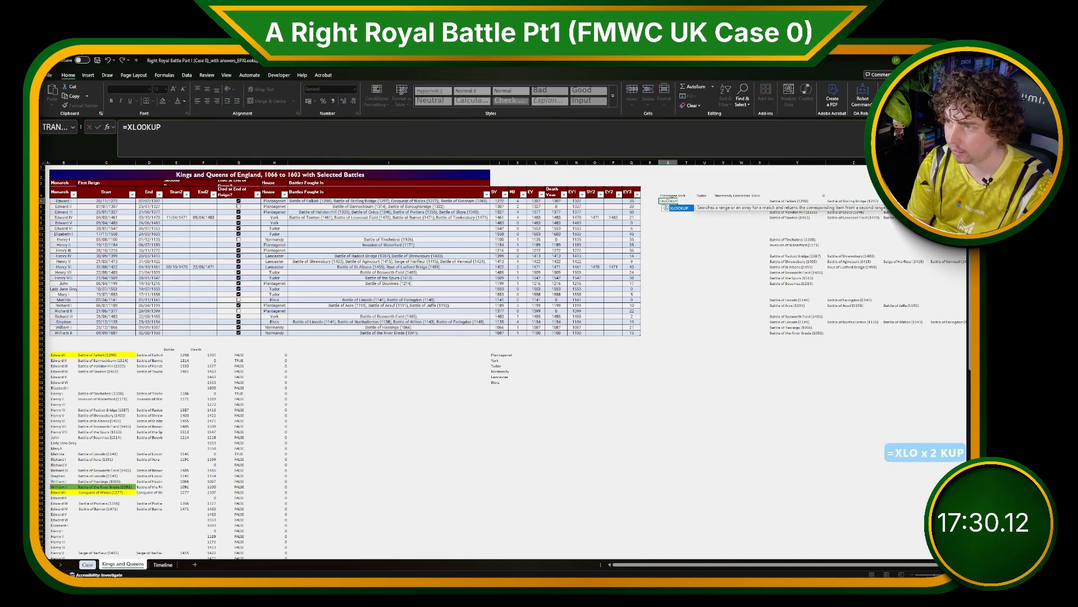
{"action": "left_click", "coordinate": [668, 192]}
{"action": "key", "text": "F4"}
{"action": "key", "text": "F4"}
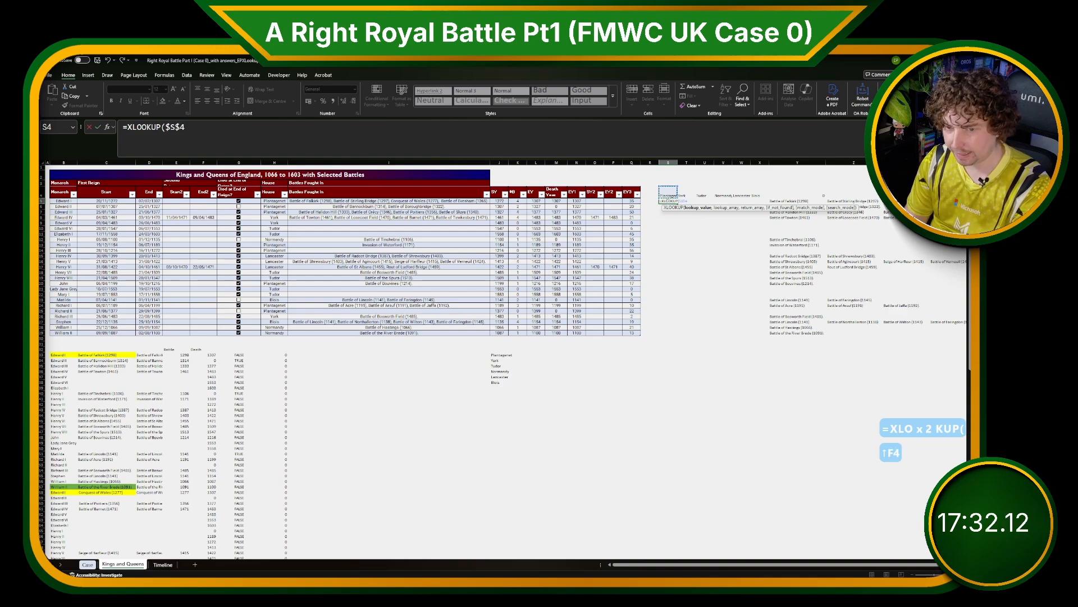
{"action": "type", "text": ","}
{"action": "left_click", "coordinate": [277, 201]}
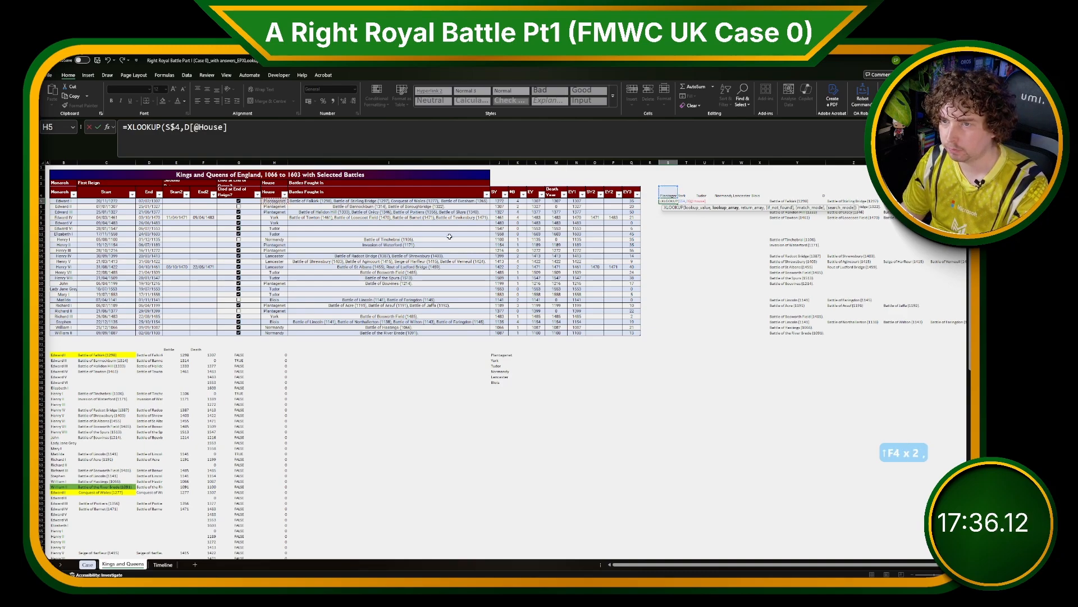
{"action": "type", "text": ","}
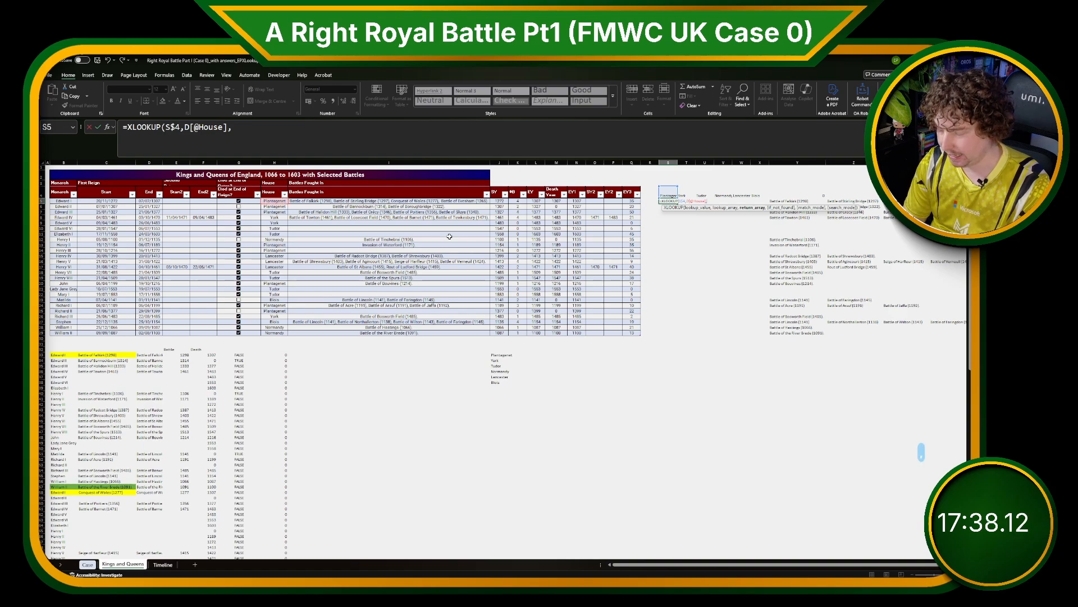
{"action": "left_click", "coordinate": [519, 200]}
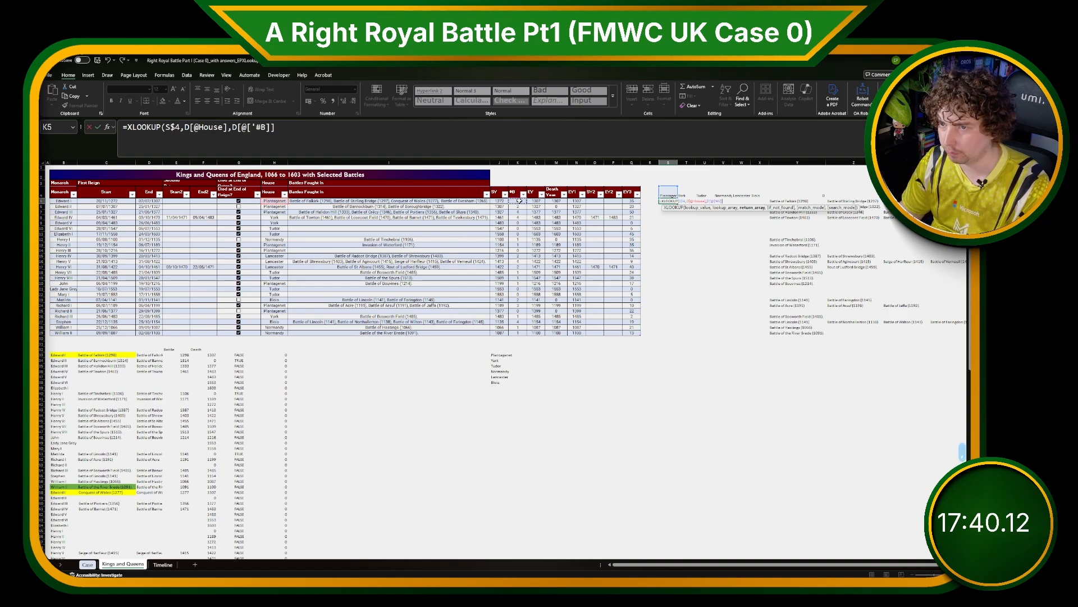
{"action": "type", "text": ",0)"}
{"action": "key", "text": "ctrl+Return"}
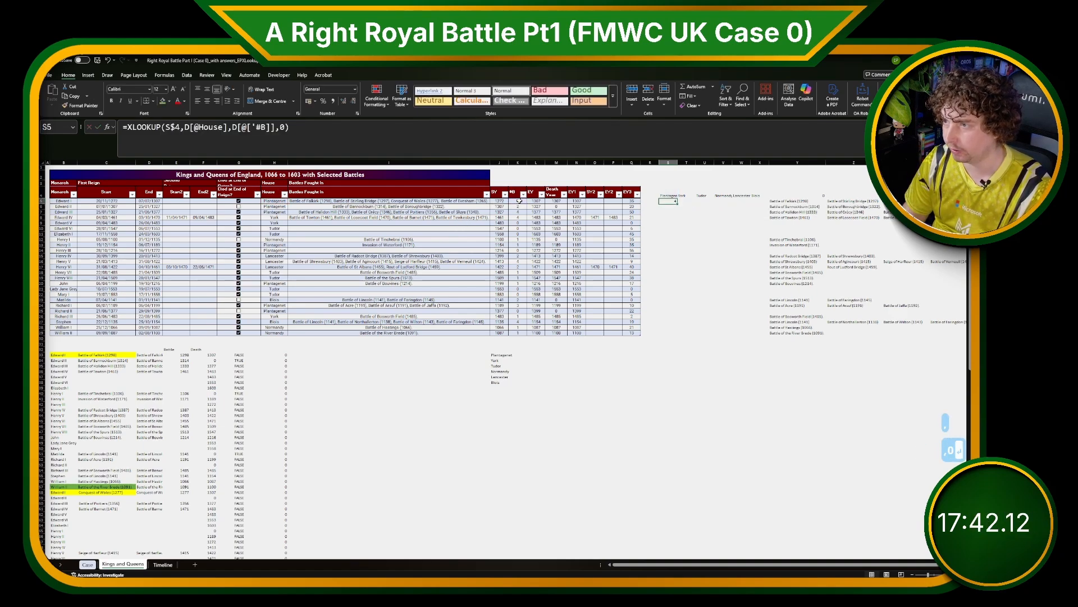
Copy the S5 formula across to X5 and fill the house columns down to row 29.
{"action": "key", "text": "ctrl+c"}
{"action": "left_click", "coordinate": [745, 202], "text": "shift"}
{"action": "left_click_drag", "start_coordinate": [745, 202], "coordinate": [759, 201]}
{"action": "key", "text": "ctrl+v"}
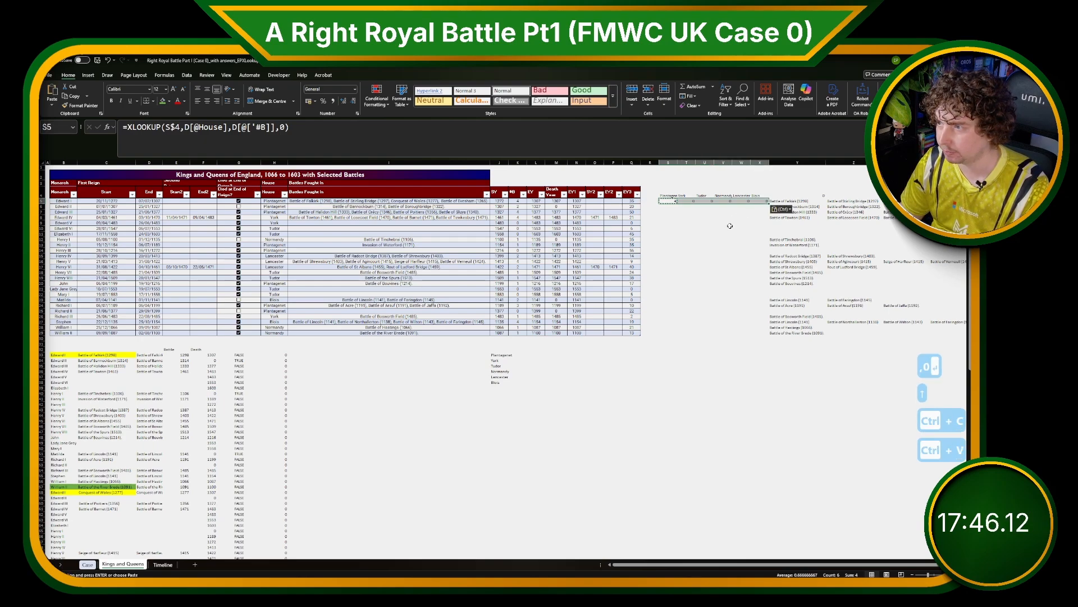
{"action": "left_click", "coordinate": [690, 201]}
{"action": "left_click", "coordinate": [708, 201]}
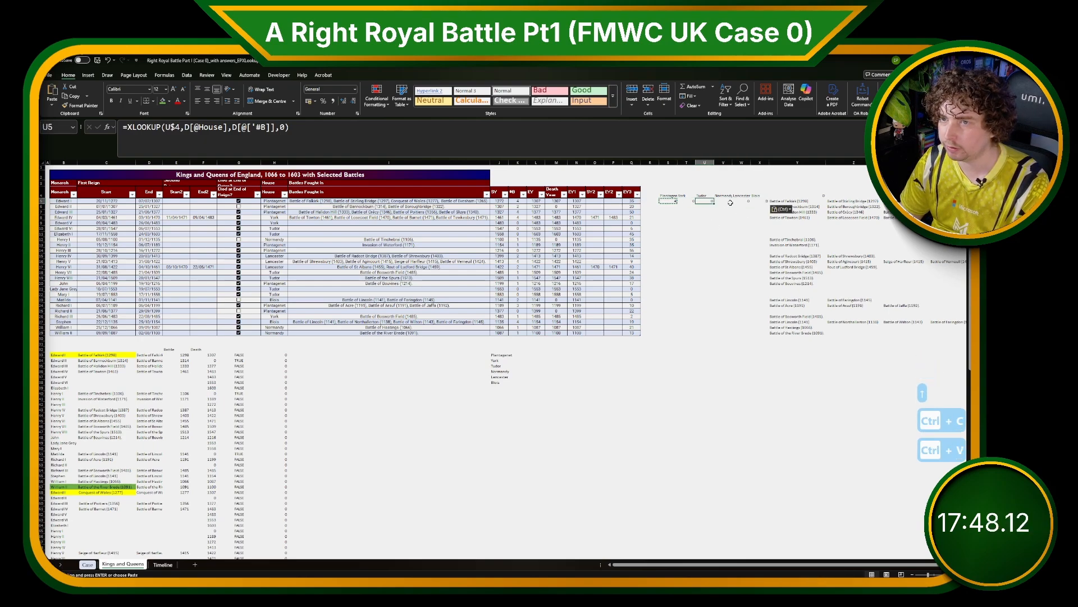
{"action": "left_click", "coordinate": [728, 202]}
{"action": "left_click", "coordinate": [745, 203]}
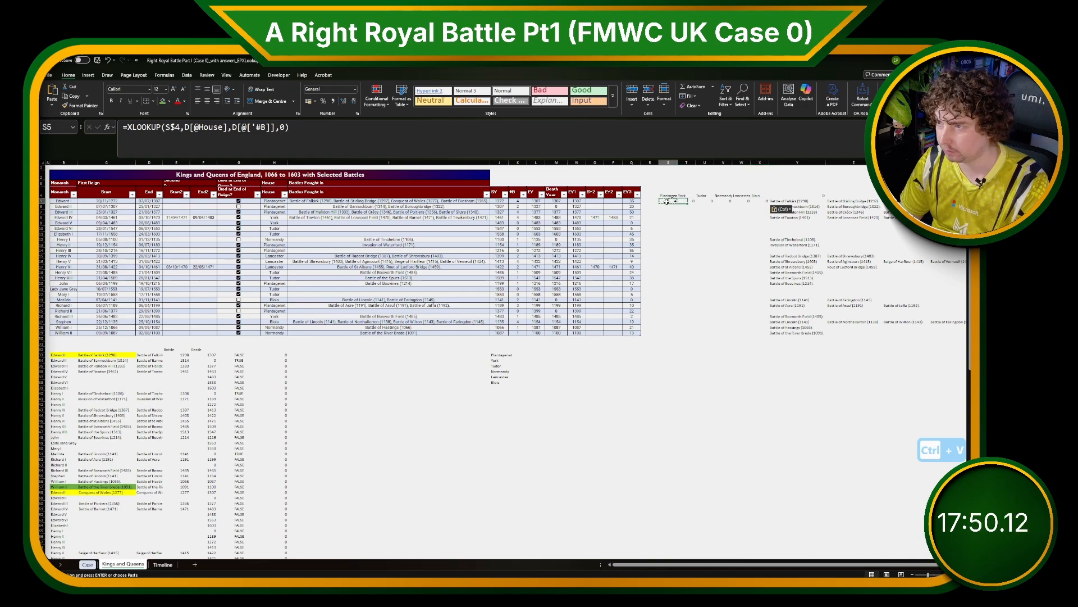
{"action": "left_click_drag", "start_coordinate": [669, 201], "coordinate": [765, 335]}
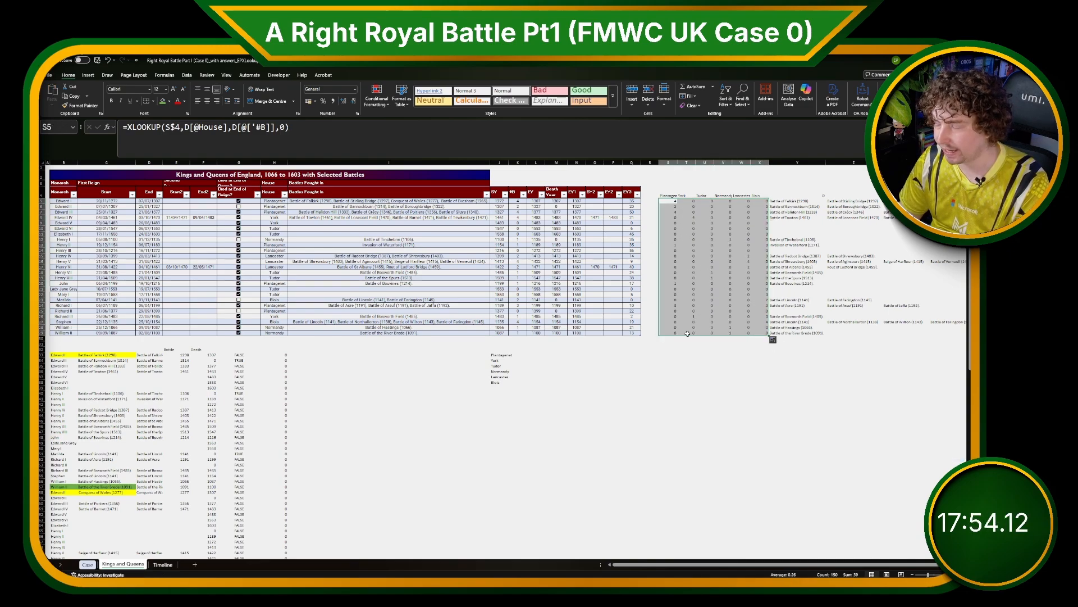
Edit the S6 formula to add the cell above, S5, making a running total.
{"action": "left_click", "coordinate": [668, 206]}
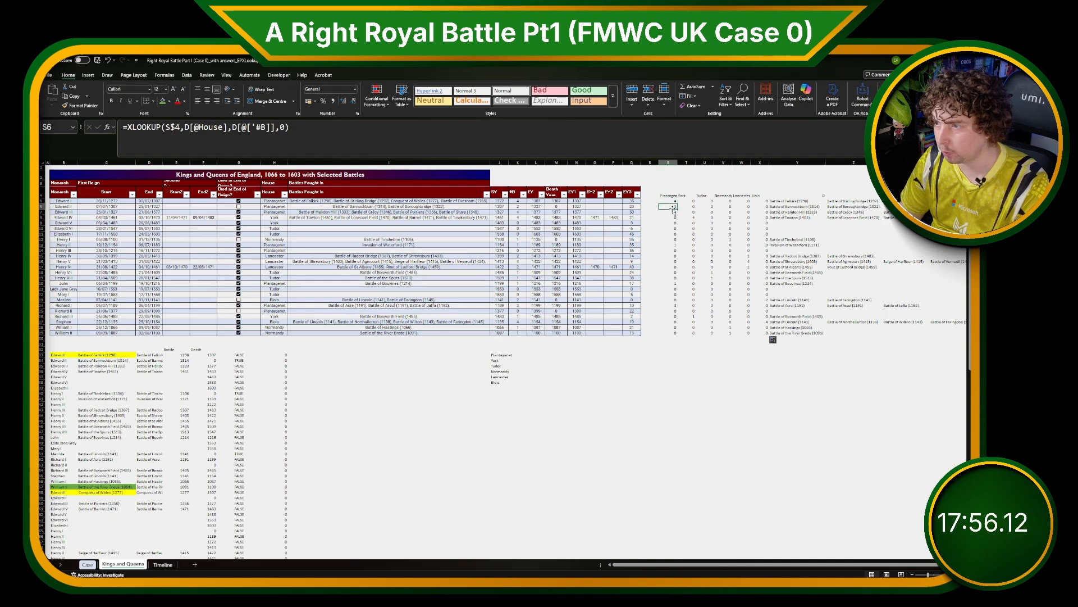
{"action": "left_click", "coordinate": [525, 147]}
{"action": "type", "text": "+"}
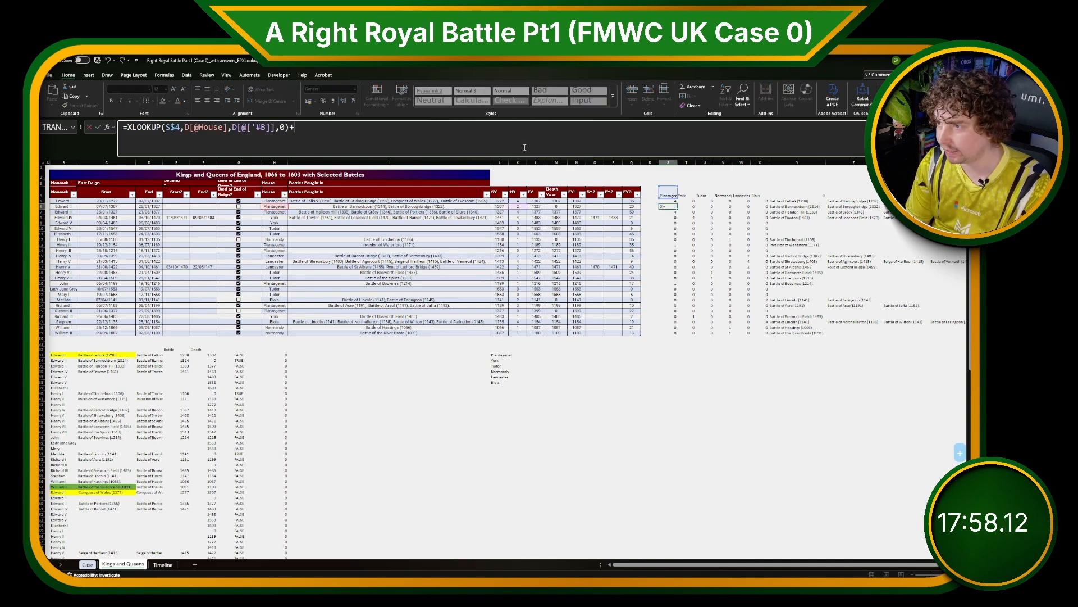
{"action": "left_click", "coordinate": [672, 201]}
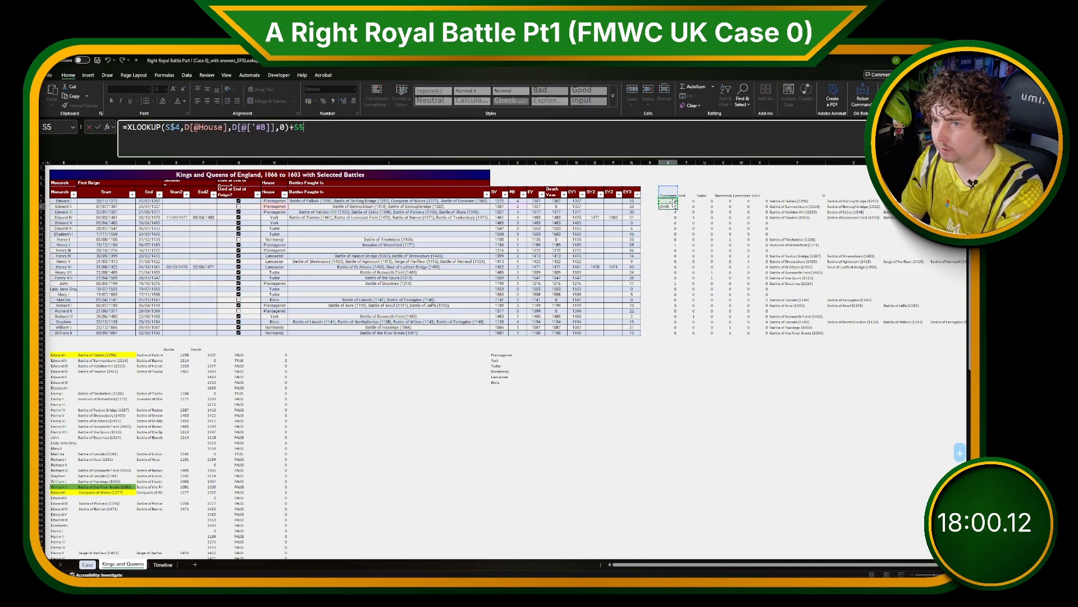
{"action": "key", "text": "Return"}
Copy the running-total formula from S6:X6 down through row 29.
{"action": "left_click", "coordinate": [672, 207]}
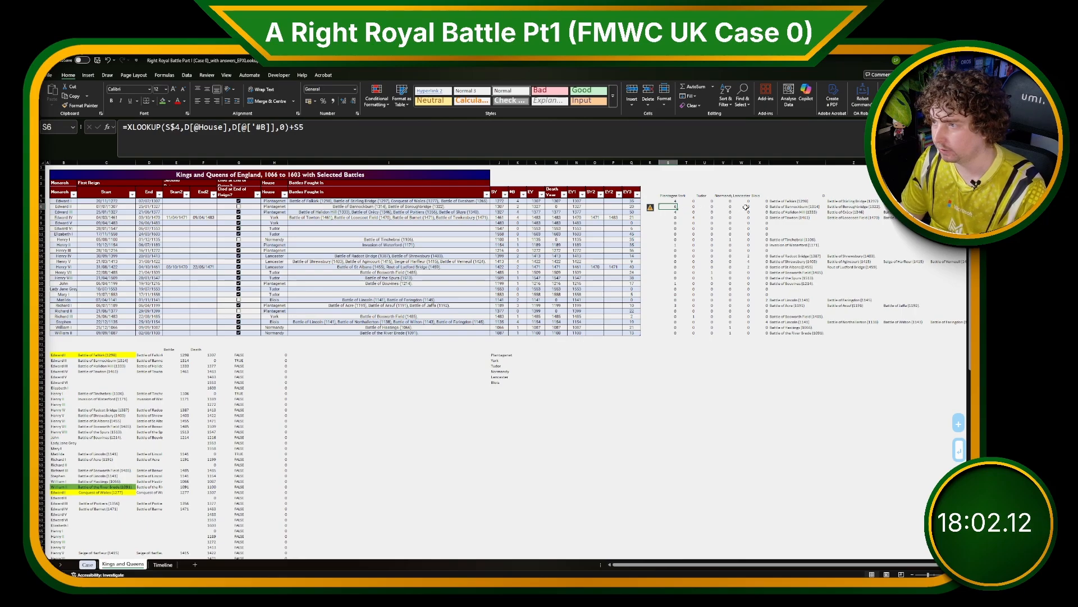
{"action": "left_click", "coordinate": [765, 212], "text": "shift"}
{"action": "key", "text": "ctrl+c"}
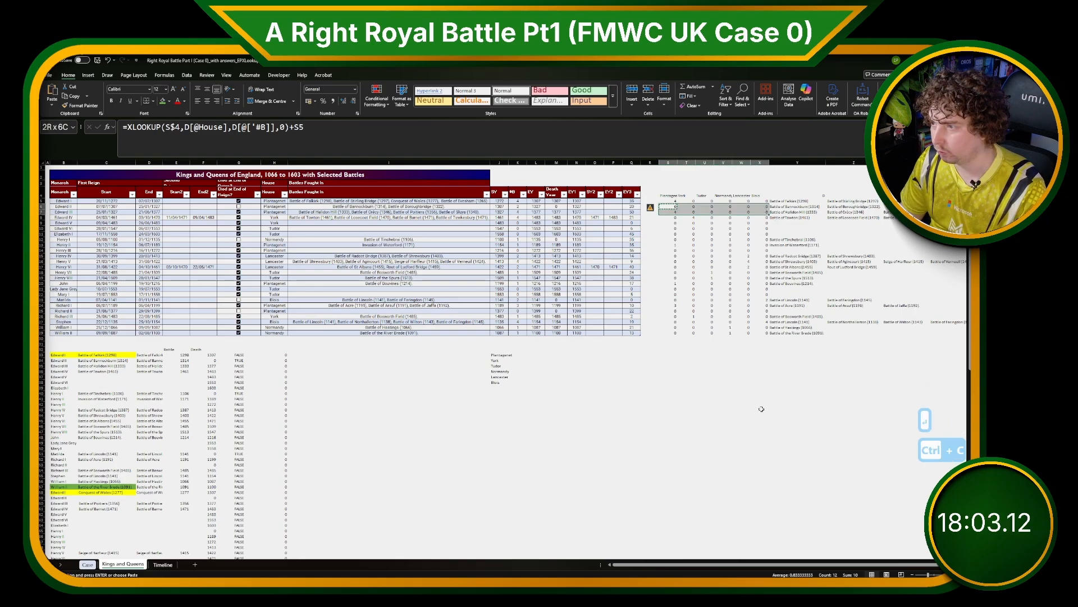
{"action": "left_click", "coordinate": [761, 333], "text": "shift"}
{"action": "key", "text": "ctrl+v"}
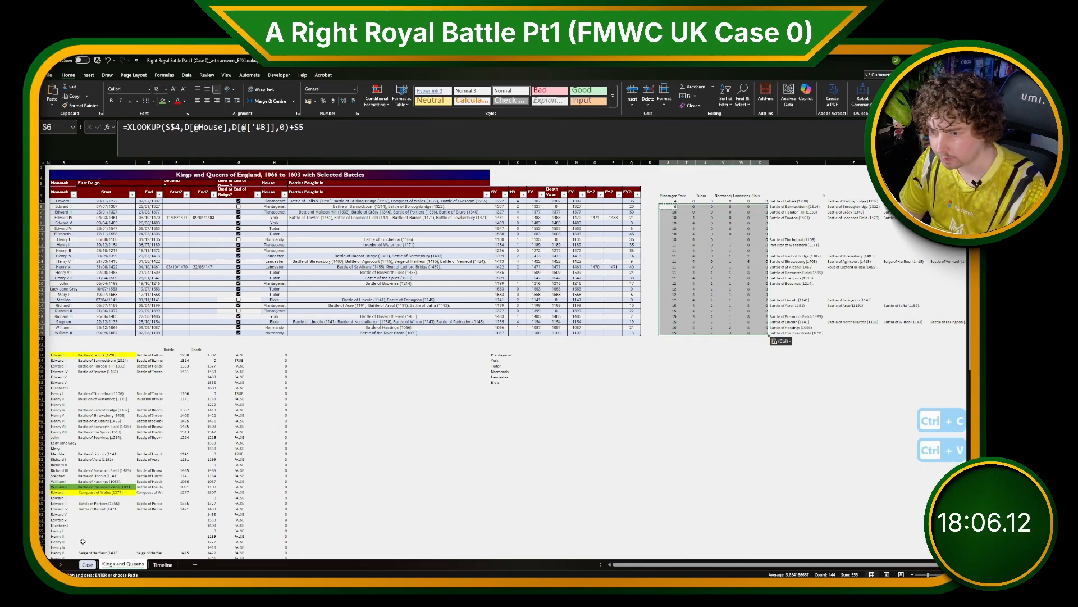
Answer Bonus 3 with =XLOOKUP(1000,'Kings and Queens'!S29:X29,'Kings and Queens'!S4:X4,,-1).
{"action": "left_click", "coordinate": [87, 564]}
{"action": "type", "text": "=xlookup(10-0"}
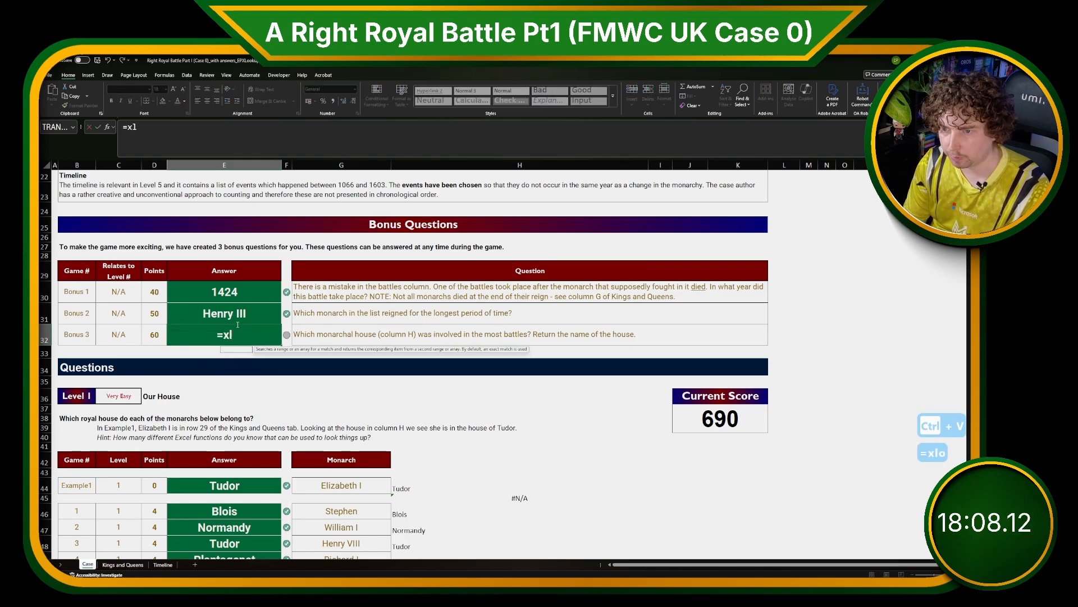
{"action": "key", "text": "BackSpace"}
{"action": "key", "text": "BackSpace"}
{"action": "type", "text": "00,"}
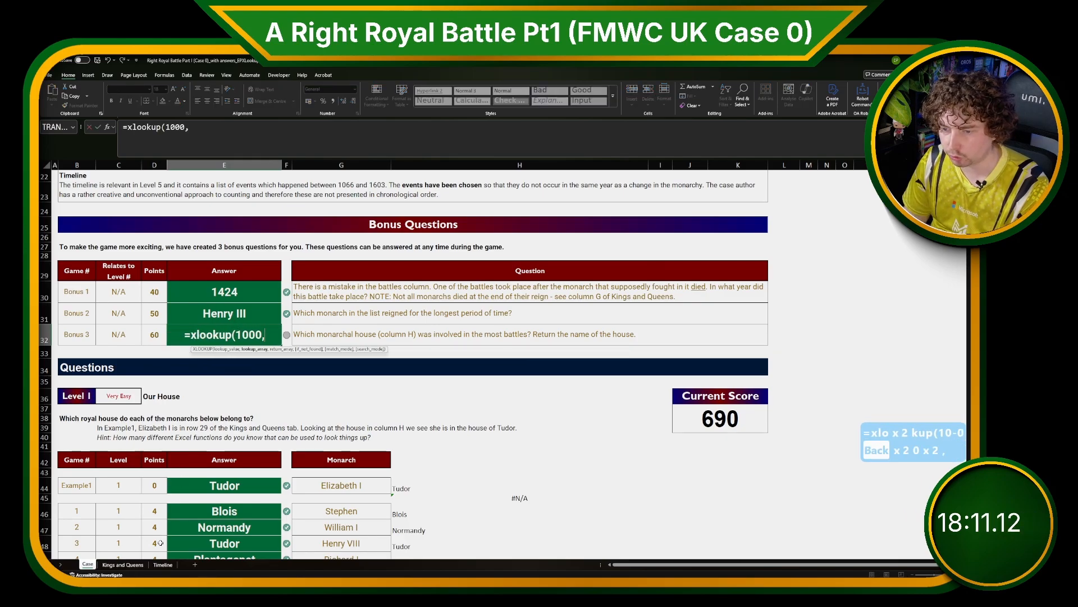
{"action": "left_click", "coordinate": [129, 565]}
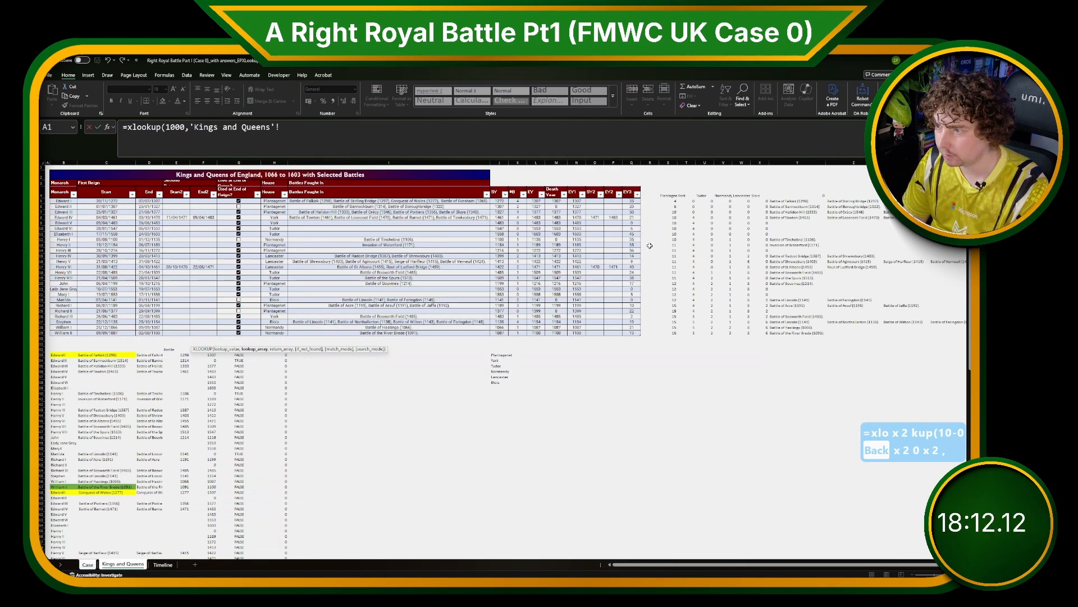
{"action": "left_click_drag", "start_coordinate": [671, 330], "coordinate": [761, 328]}
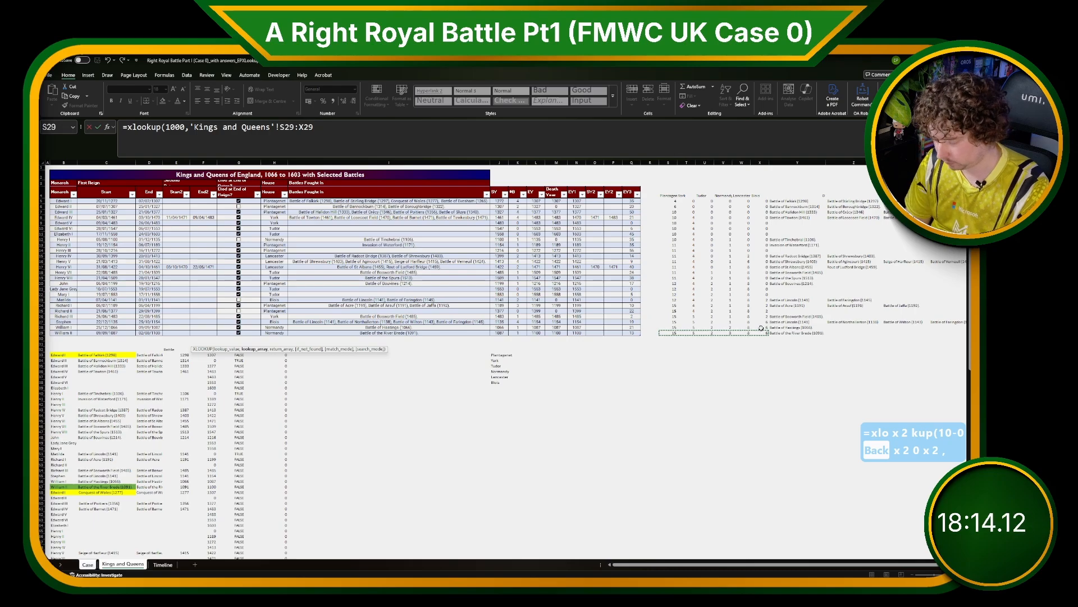
{"action": "type", "text": ","}
{"action": "left_click_drag", "start_coordinate": [662, 193], "coordinate": [754, 193]}
{"action": "type", "text": ",,"}
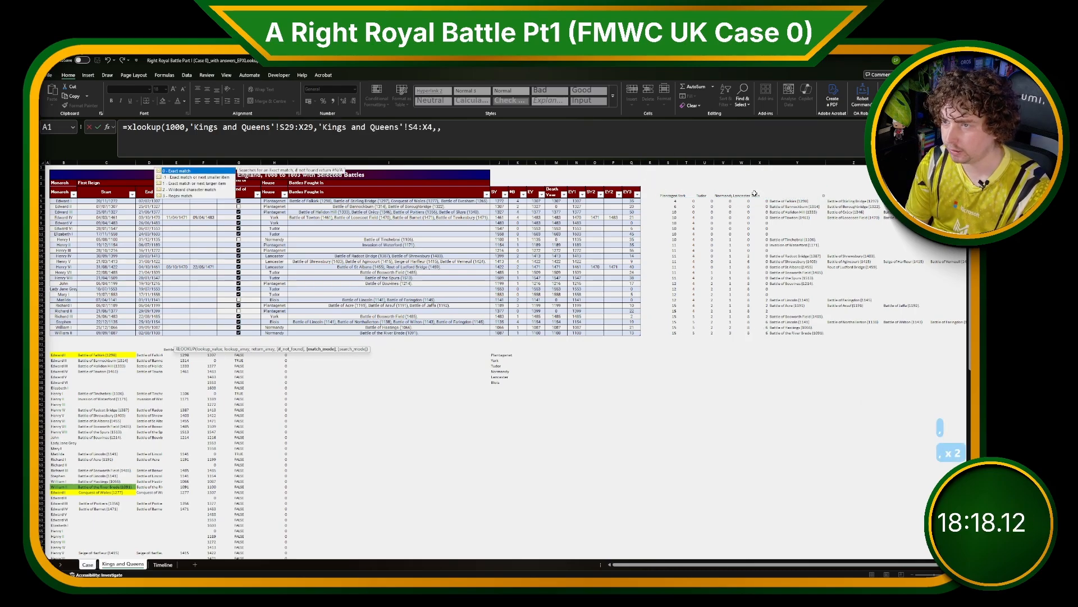
{"action": "type", "text": "-1)"}
{"action": "key", "text": "Return"}
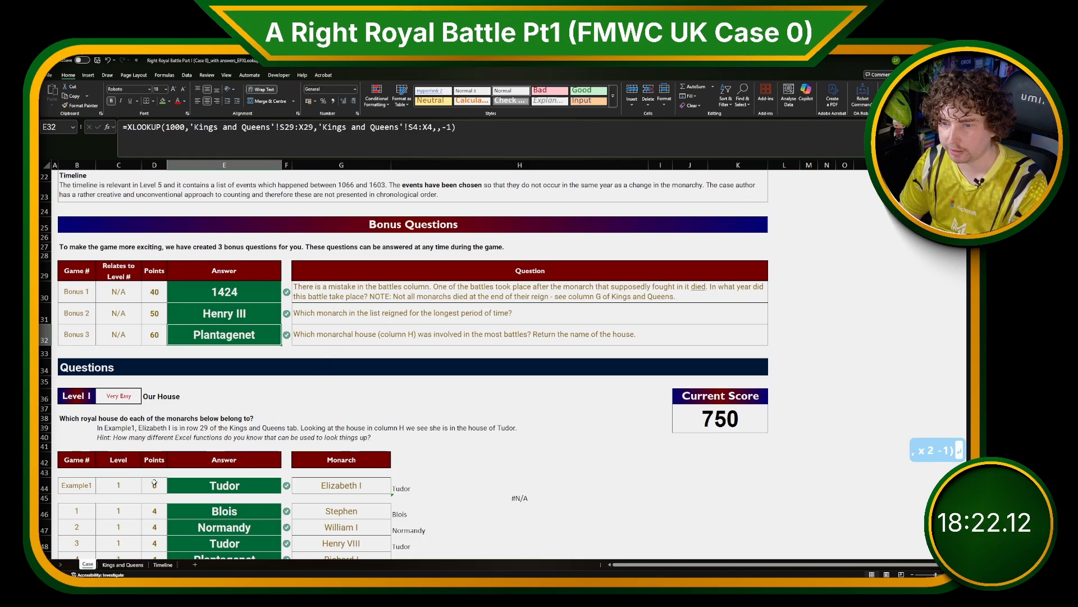
Inspect the running-total formulas in the house columns on the Kings and Queens sheet.
{"action": "left_click", "coordinate": [123, 564]}
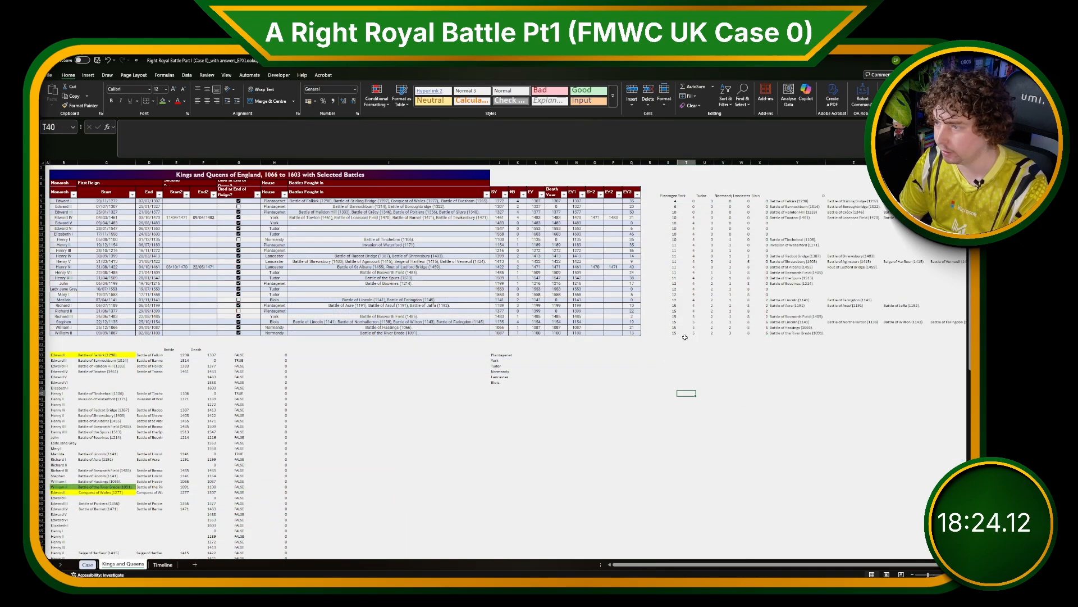
{"action": "left_click", "coordinate": [672, 211]}
{"action": "left_click", "coordinate": [675, 246]}
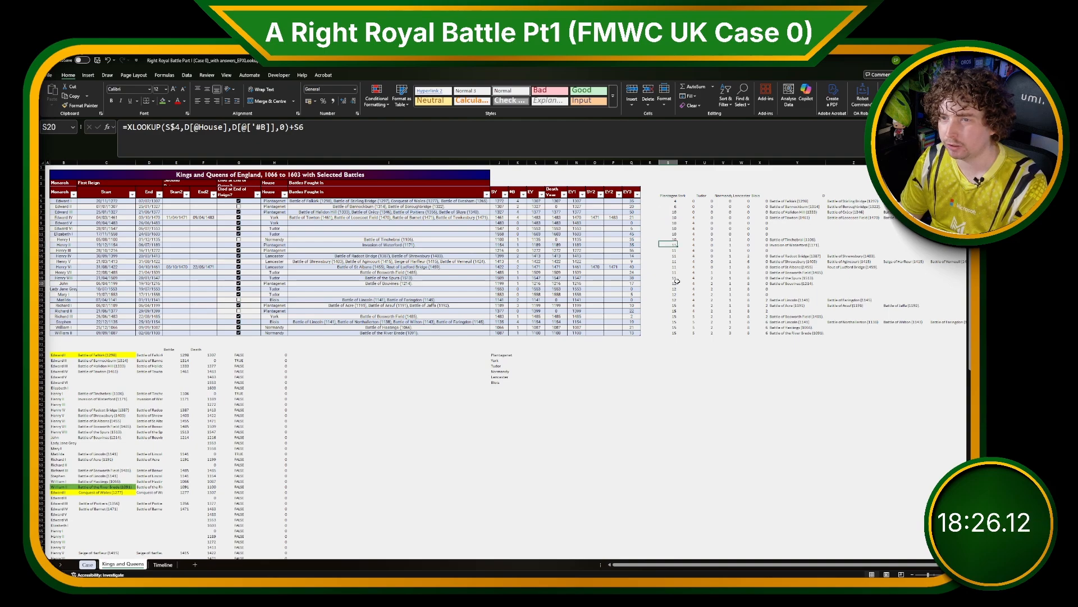
{"action": "left_click", "coordinate": [676, 282]}
{"action": "left_click", "coordinate": [691, 317]}
{"action": "left_click_drag", "start_coordinate": [676, 333], "coordinate": [756, 326]}
{"action": "left_click", "coordinate": [675, 201]}
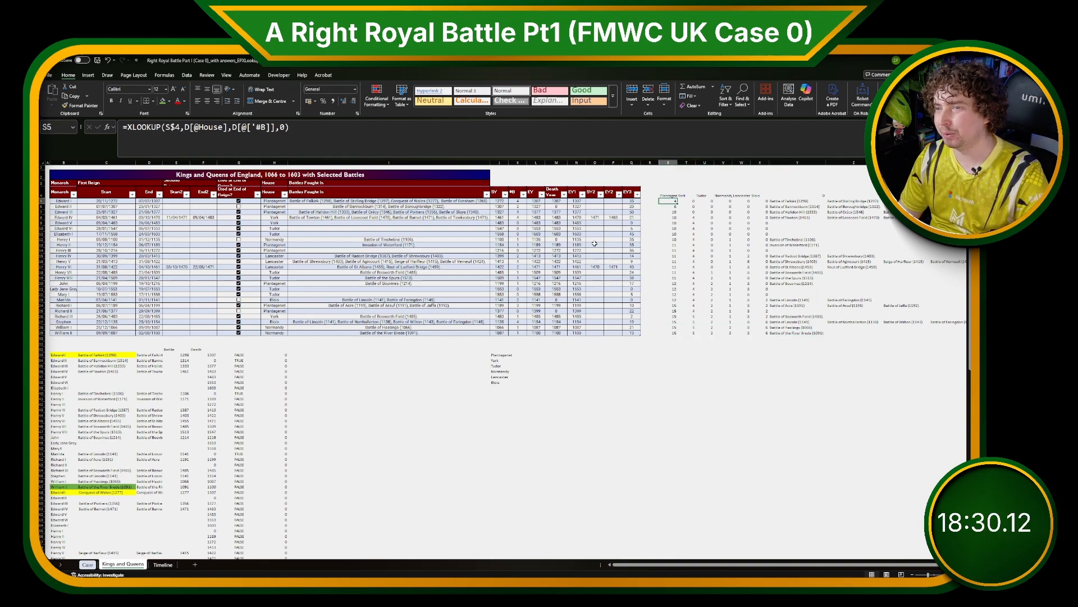
{"action": "left_click", "coordinate": [169, 128]}
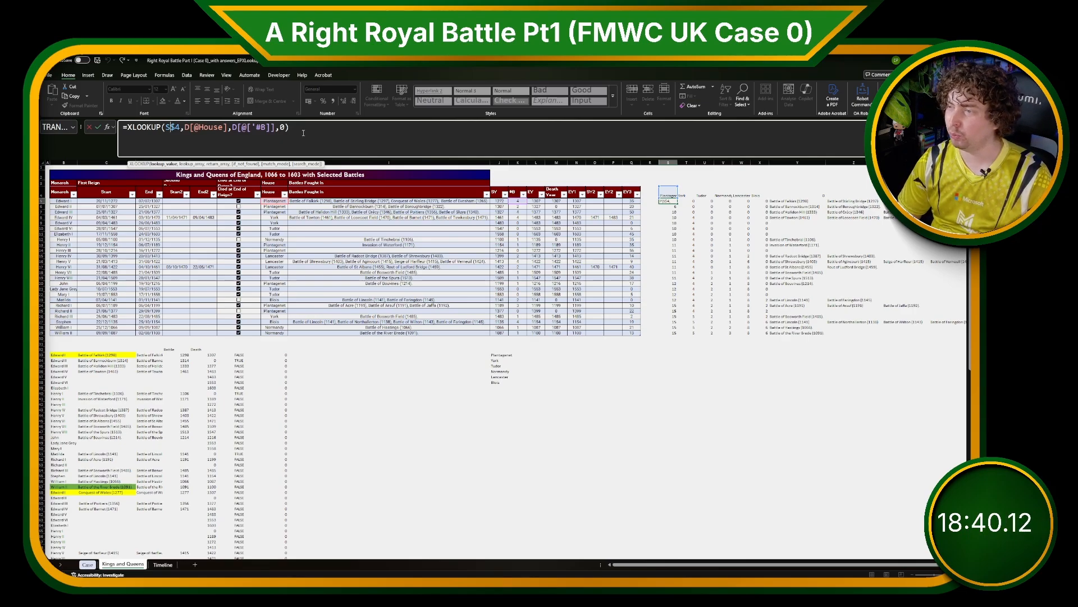
{"action": "key", "text": "Escape"}
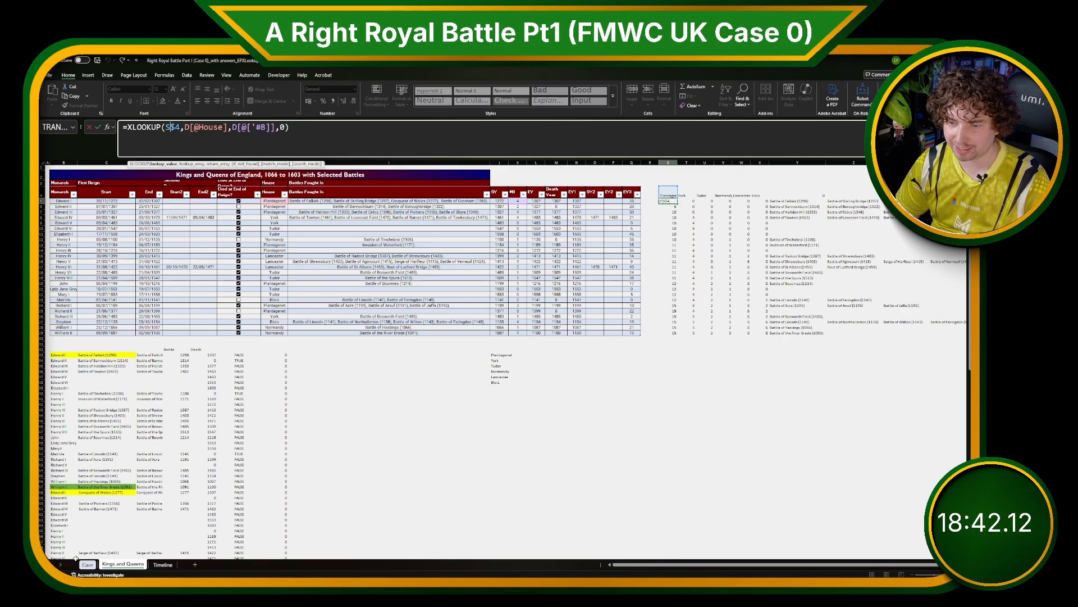
{"action": "left_click", "coordinate": [88, 564]}
{"action": "key", "text": "ctrl+shift+F11"}
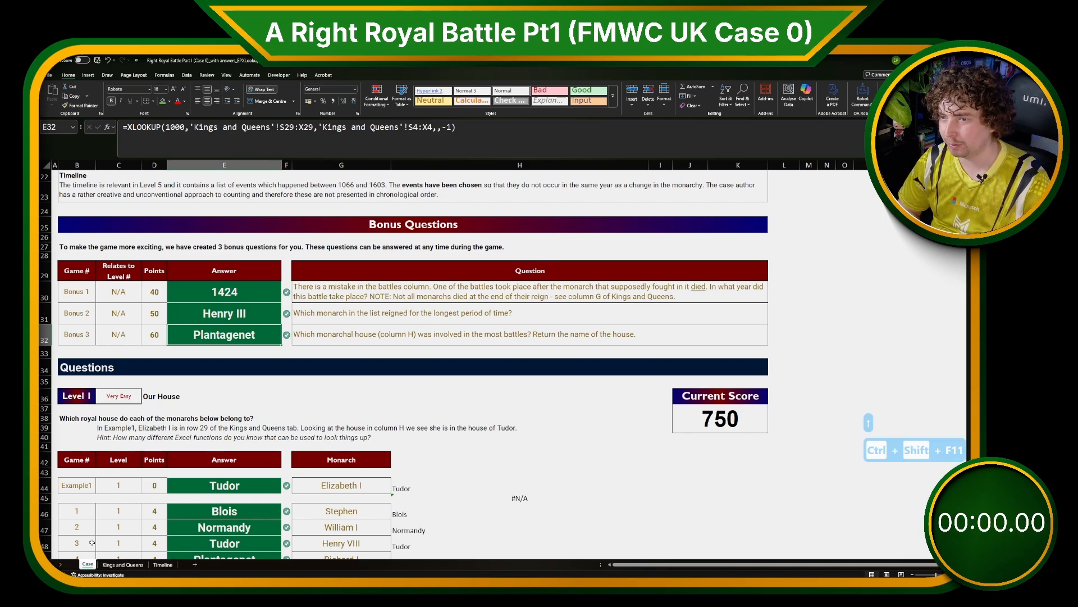
{"action": "scroll", "coordinate": [717, 389], "scroll_direction": "down", "scroll_amount": 20}
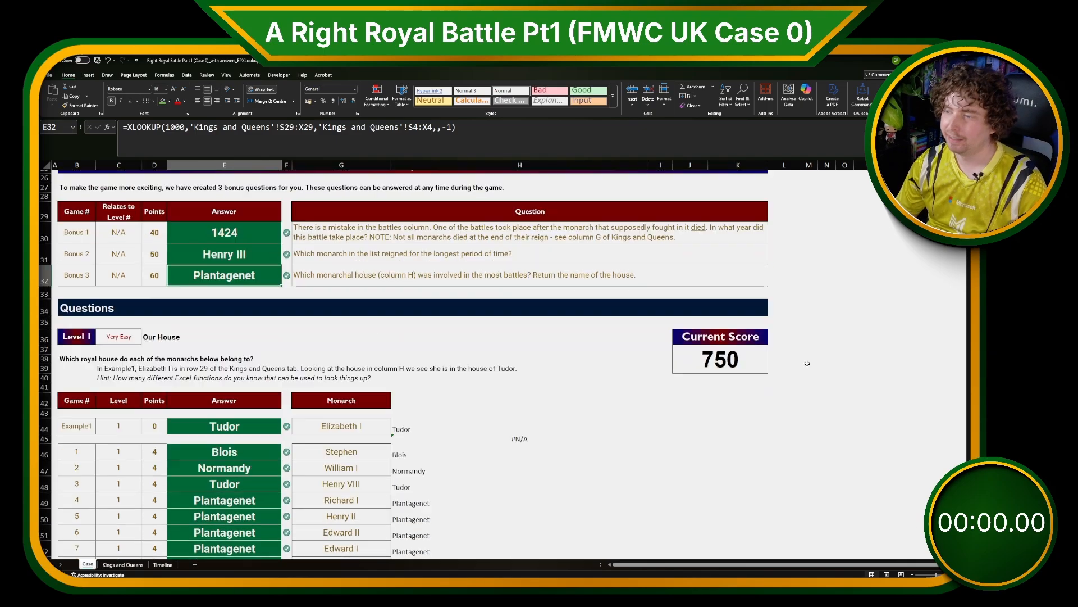
{"action": "scroll", "coordinate": [717, 389], "scroll_direction": "down", "scroll_amount": 20}
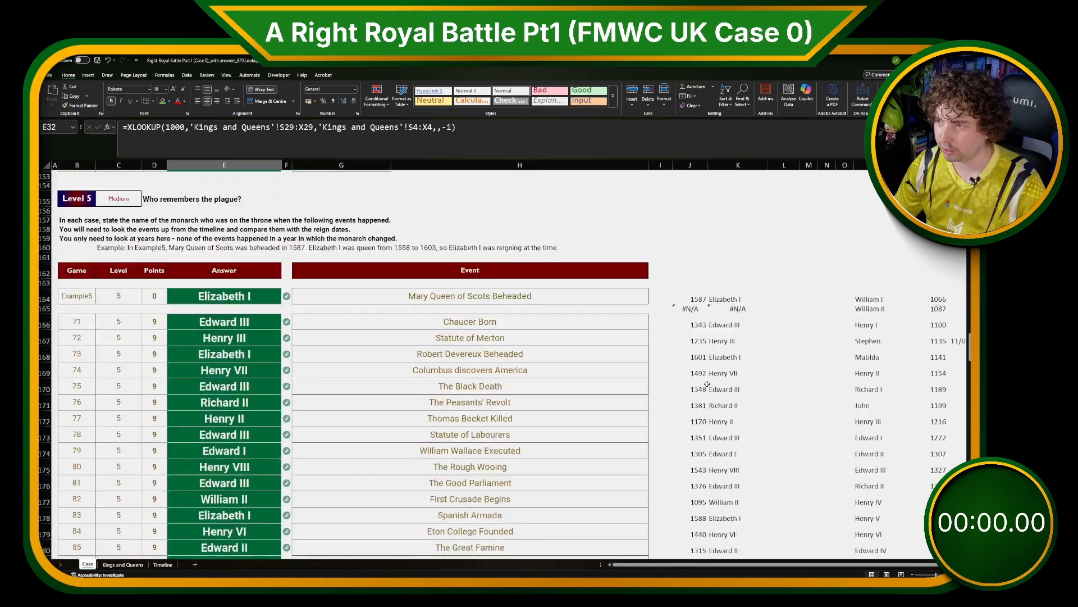
{"action": "scroll", "coordinate": [708, 385], "scroll_direction": "up", "scroll_amount": 20}
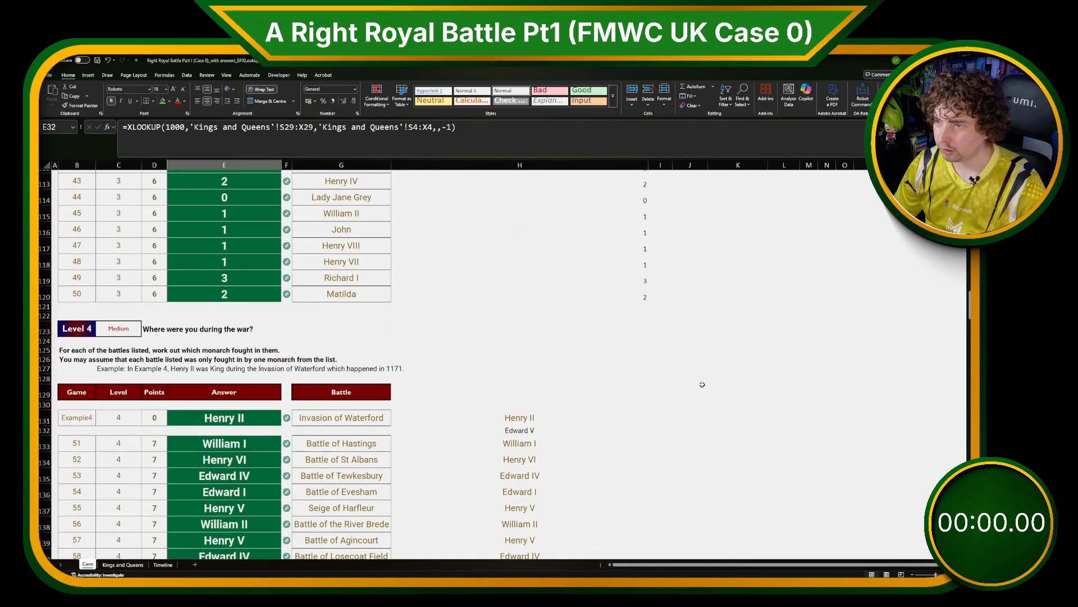